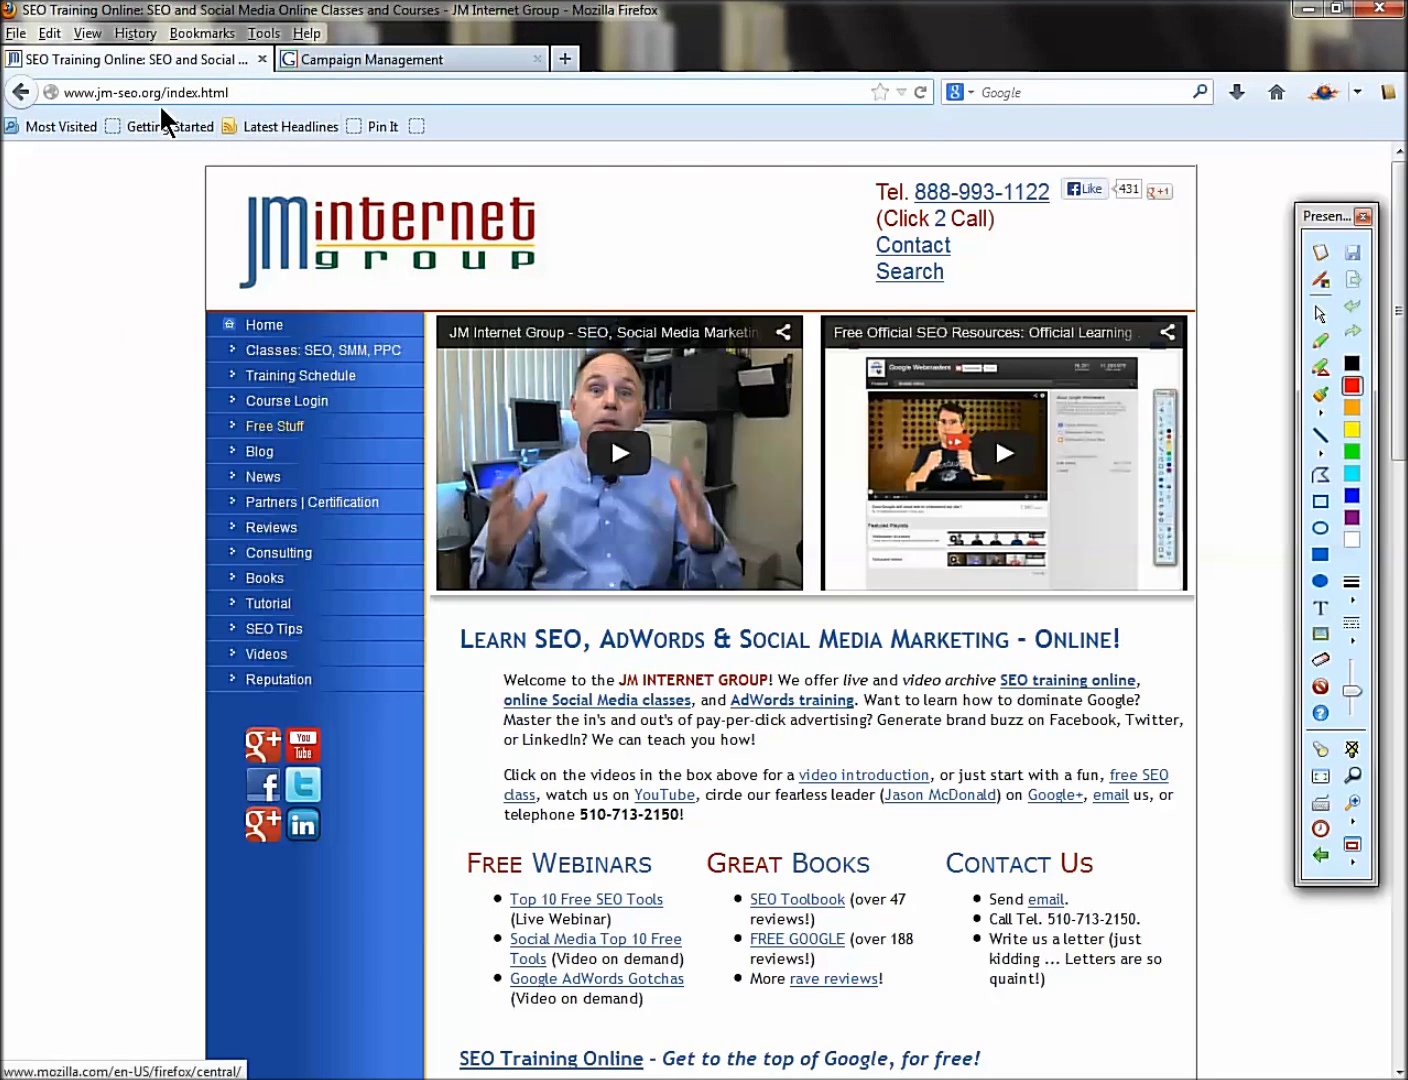
# Step: Go to jm-seo.org/55 to reach the Google Keyword Planner tutorial page
pyautogui.moveTo(167, 92); pyautogui.dragTo(306, 101)
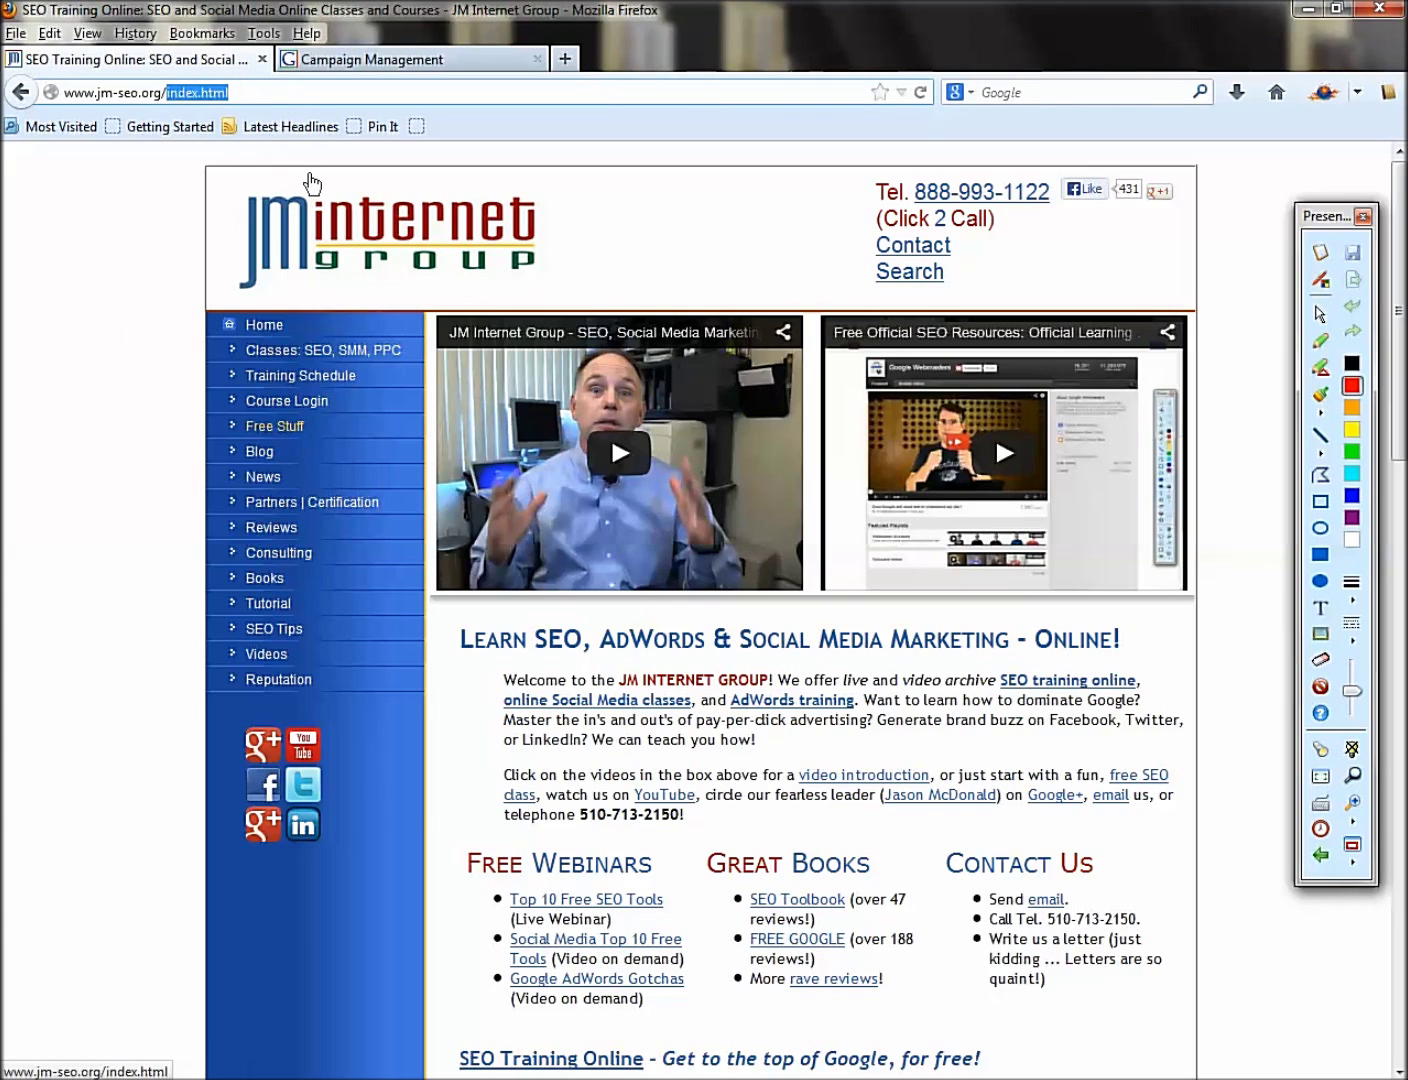
pyautogui.write('55')
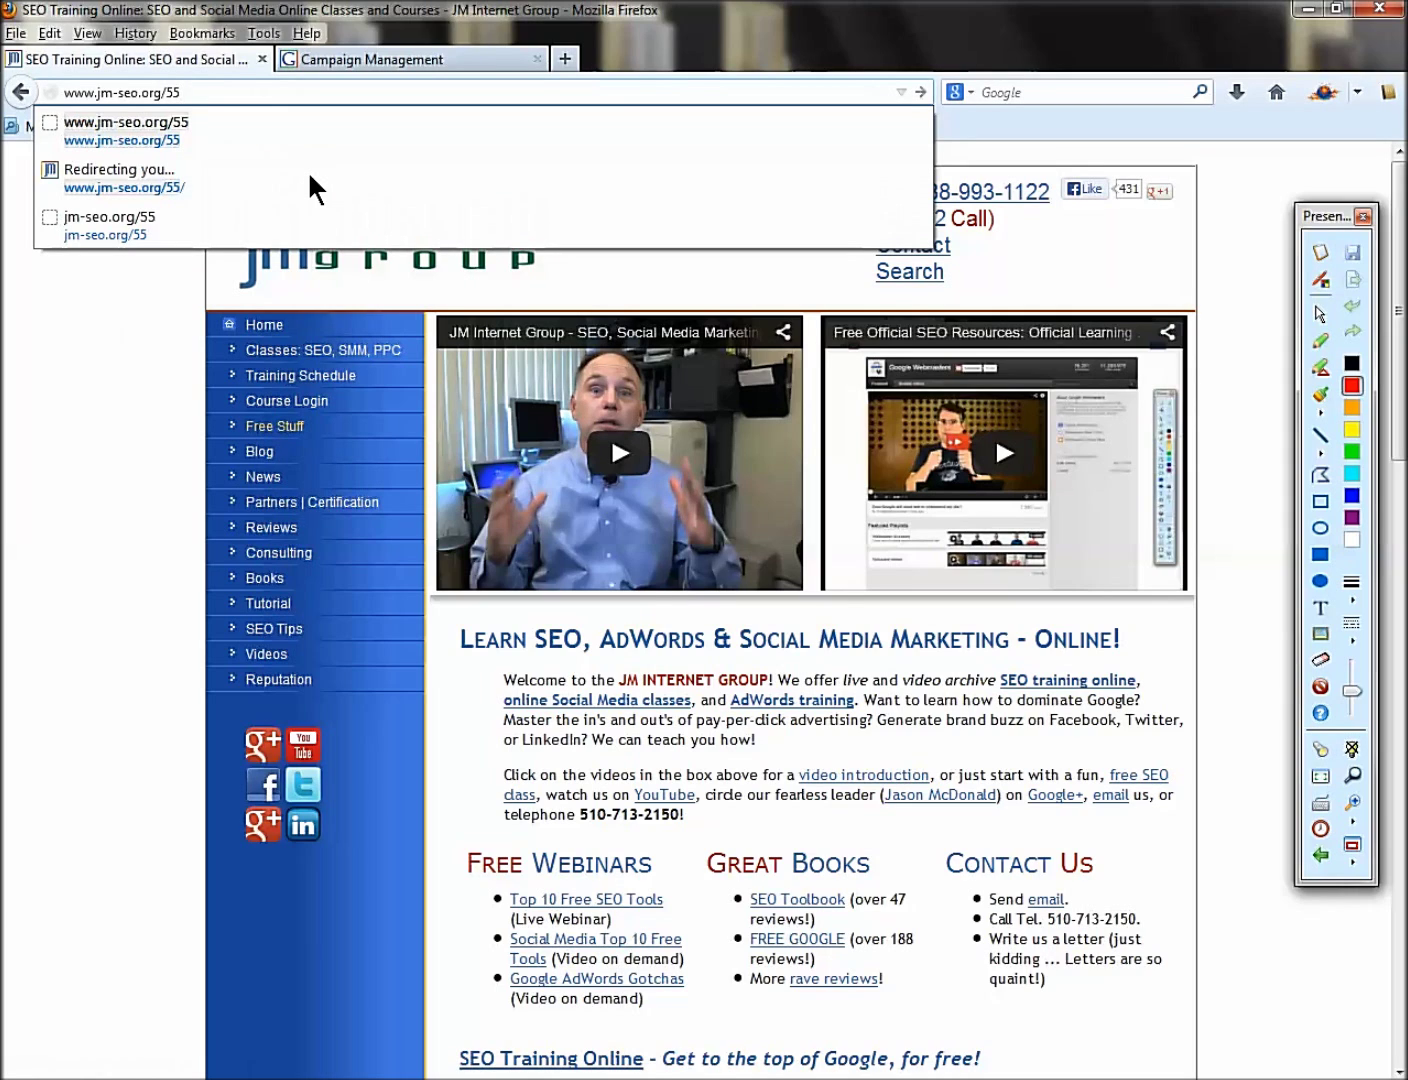
pyautogui.press('Return')
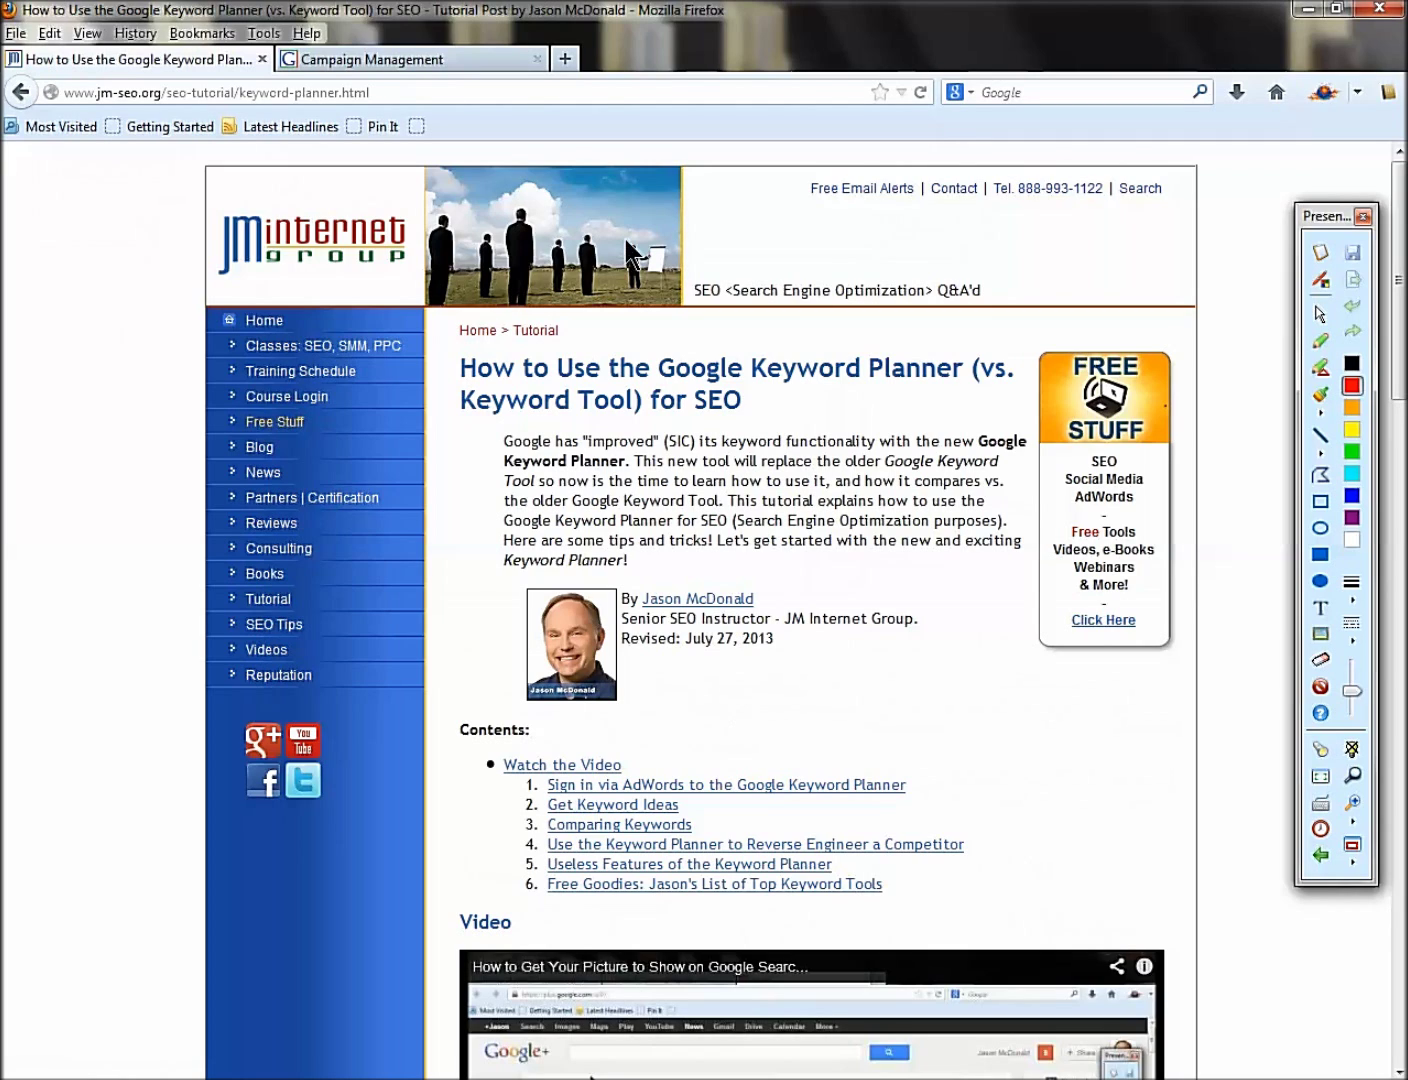
pyautogui.click(565, 58)
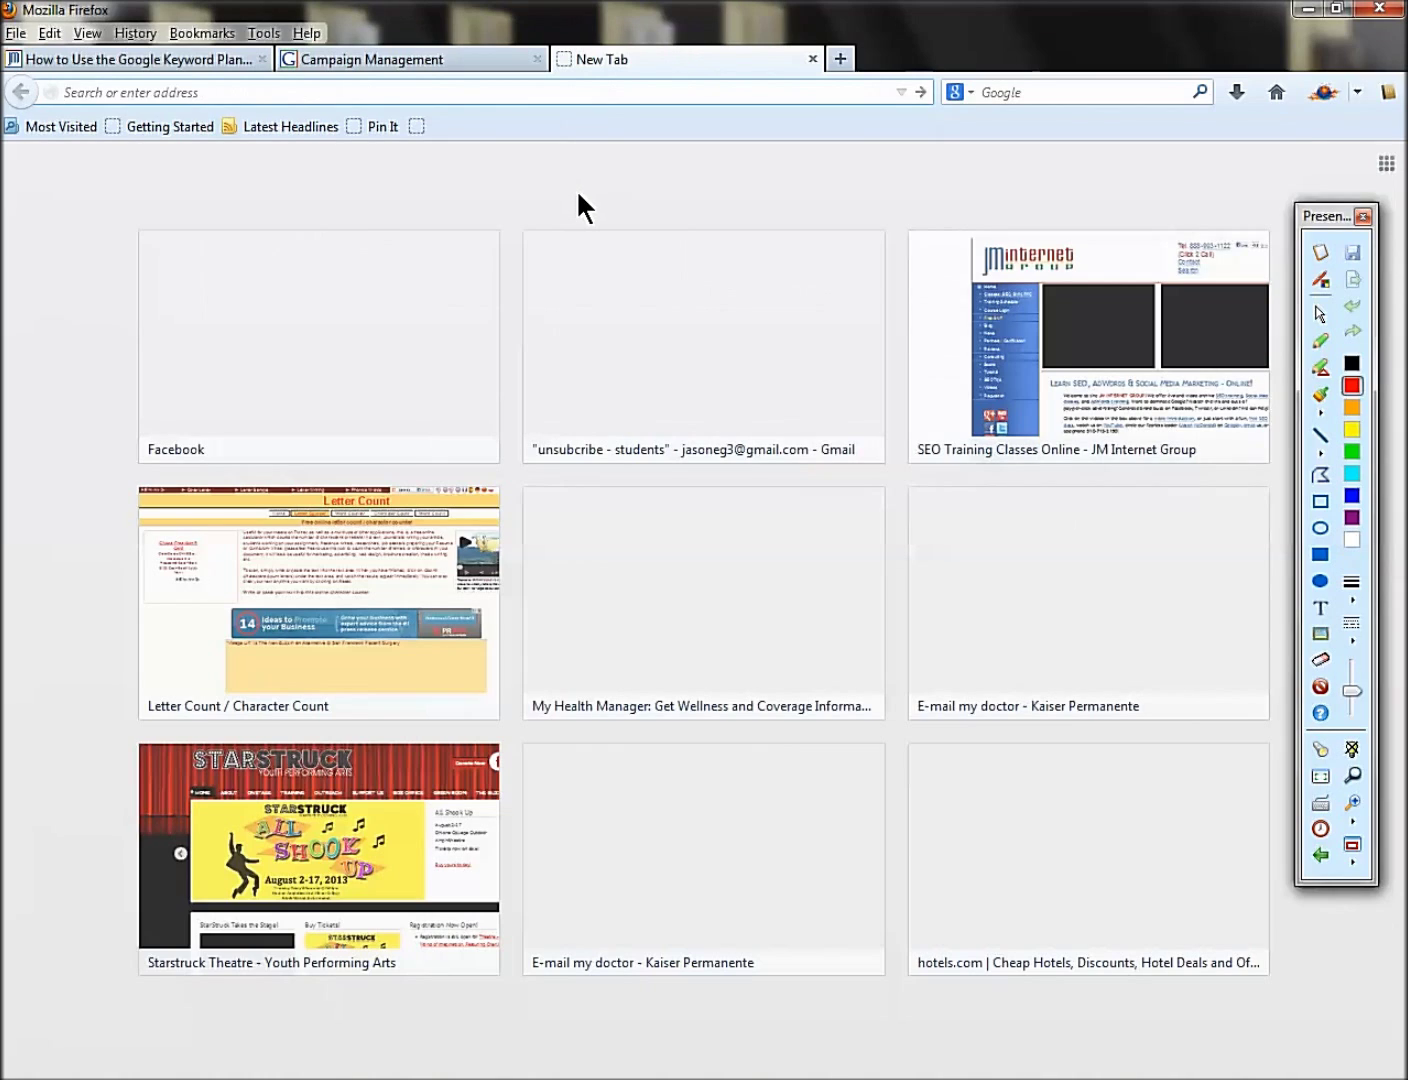
pyautogui.write('adwords.google.com/')
pyautogui.press('Return')
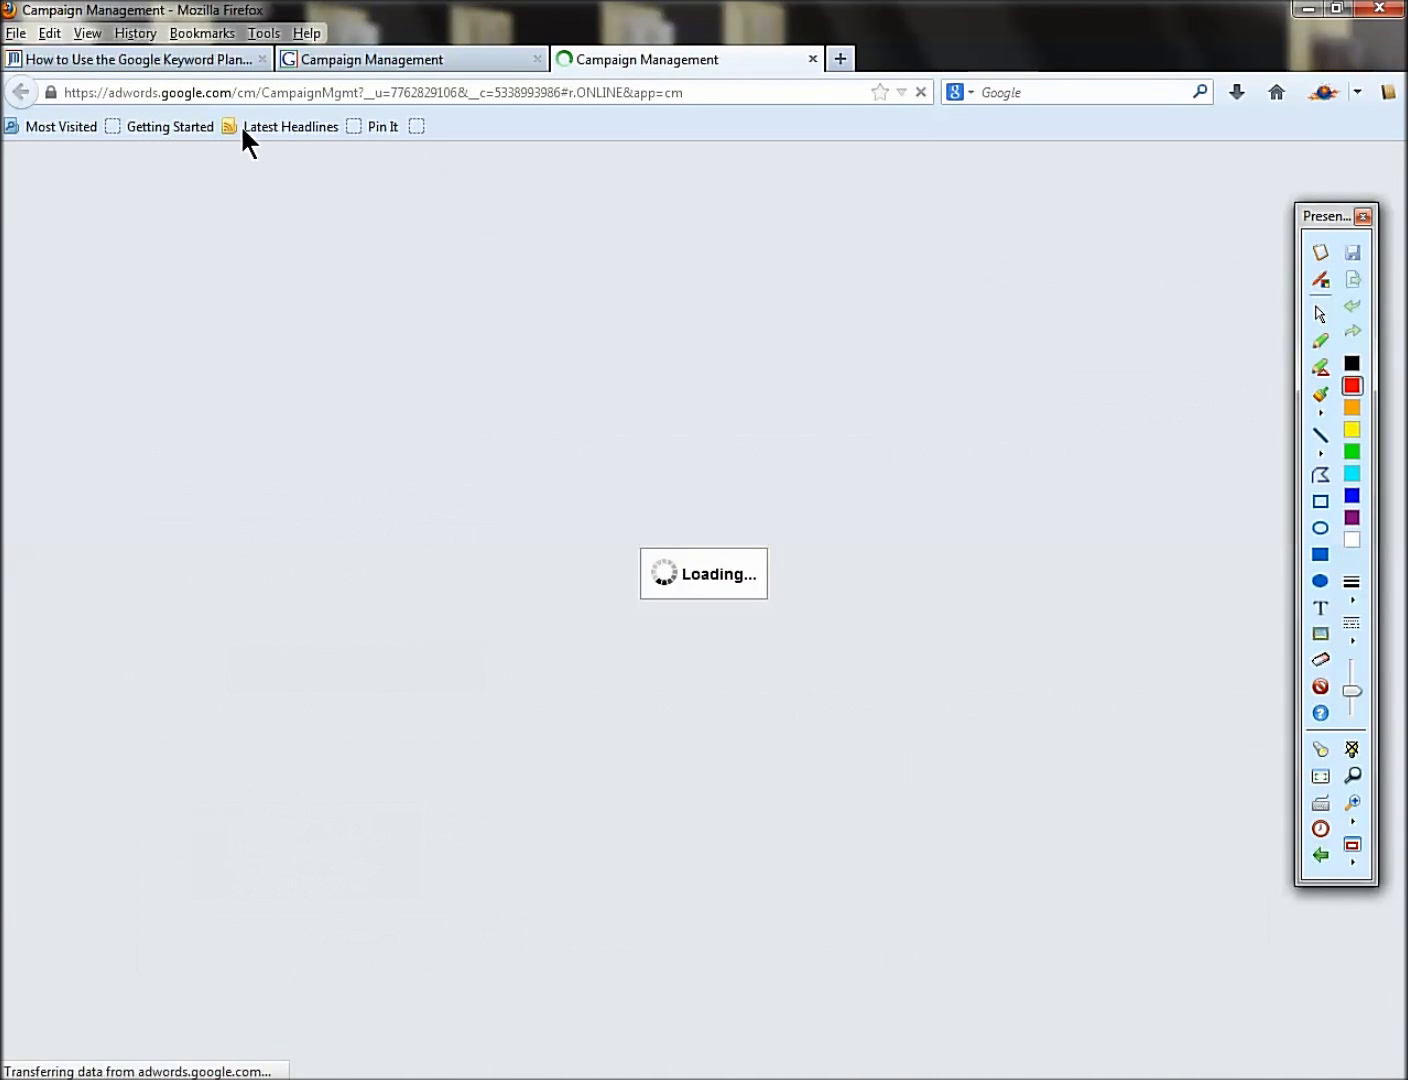
pyautogui.click(236, 94)
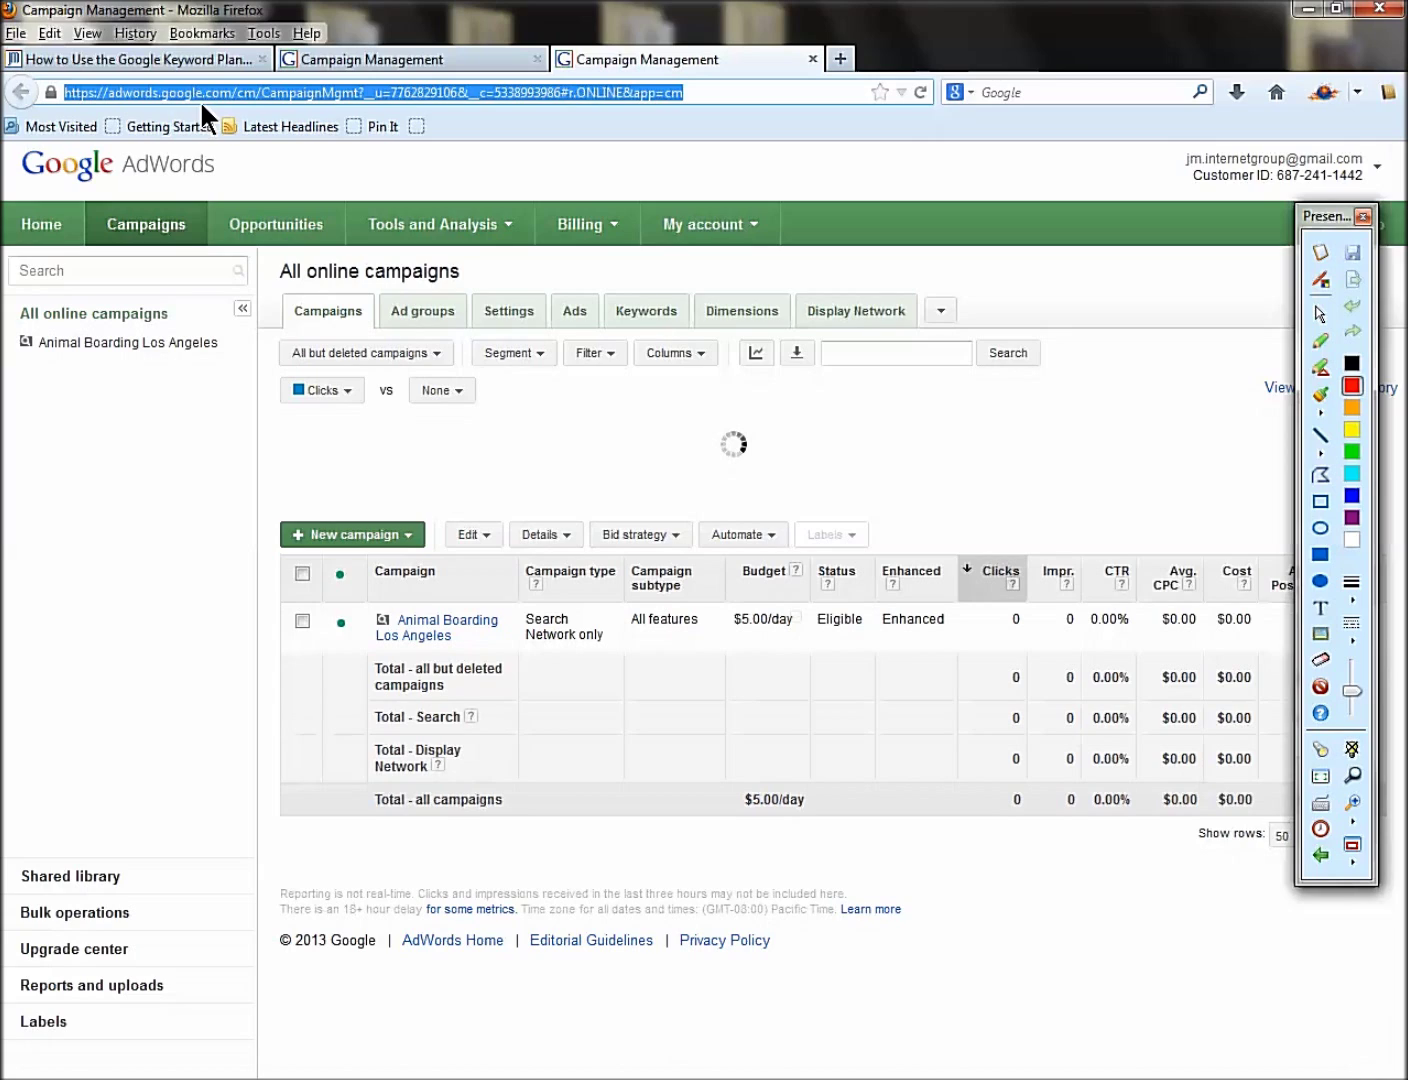
# Step: Close the extra AdWords tab and box the tutorial's four example knee keywords
pyautogui.click(813, 59)
pyautogui.scroll(-6, 590, 510)
pyautogui.scroll(-10, 659, 725)
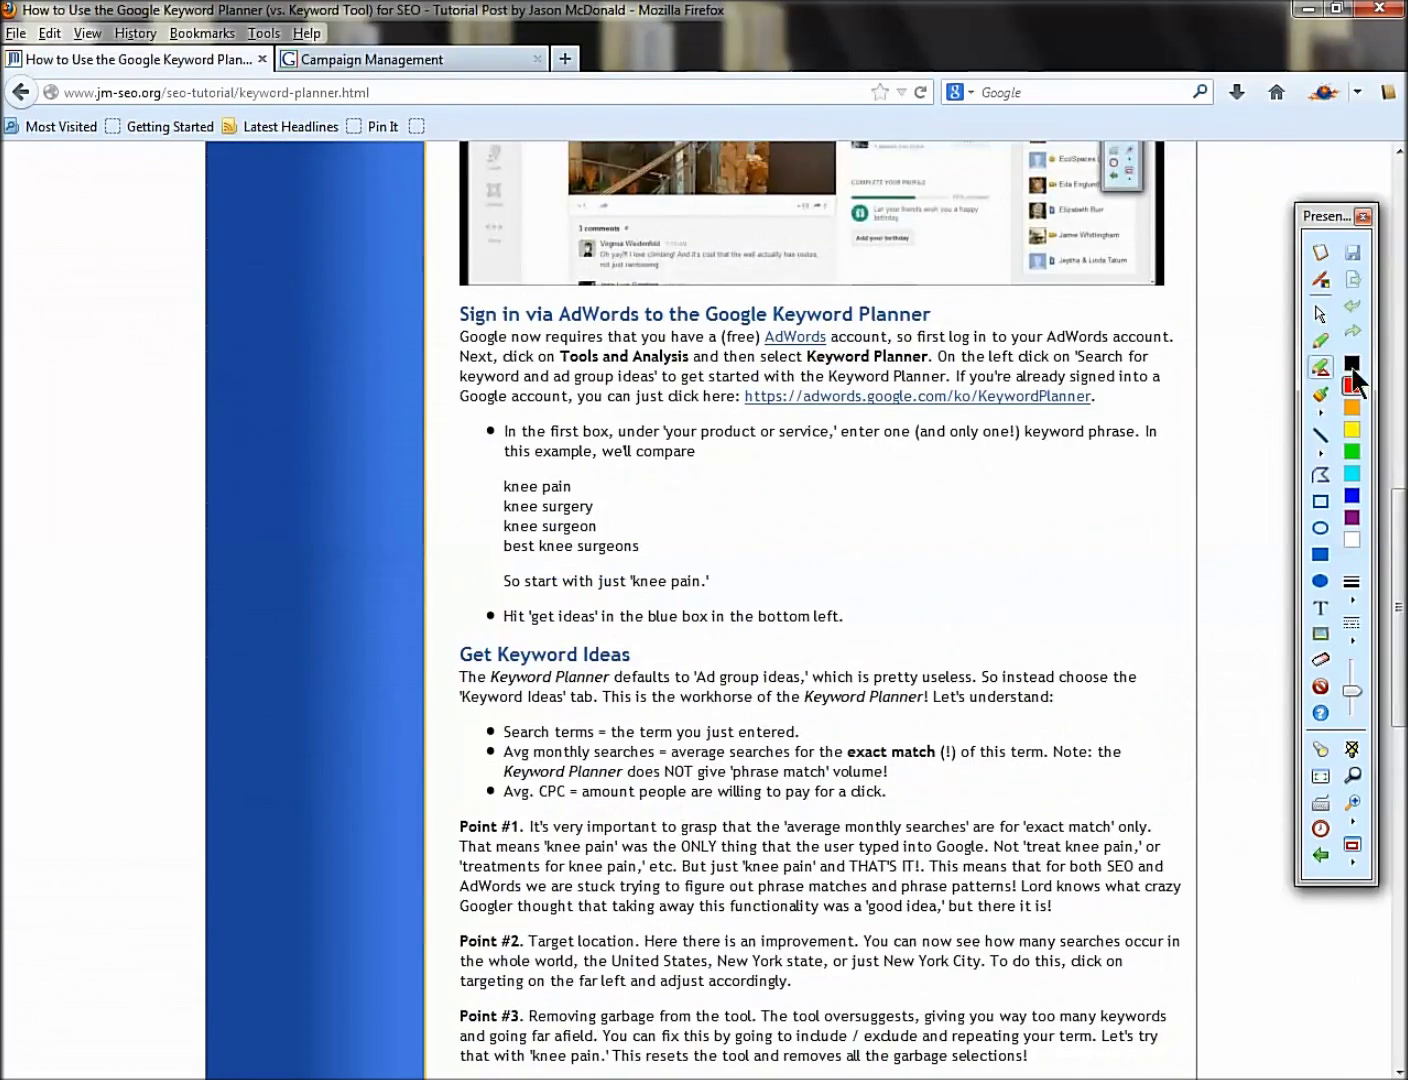
pyautogui.click(1320, 500)
pyautogui.moveTo(467, 463)
pyautogui.mouseDown()
pyautogui.moveTo(580, 549)
pyautogui.moveTo(687, 577)
pyautogui.mouseUp()
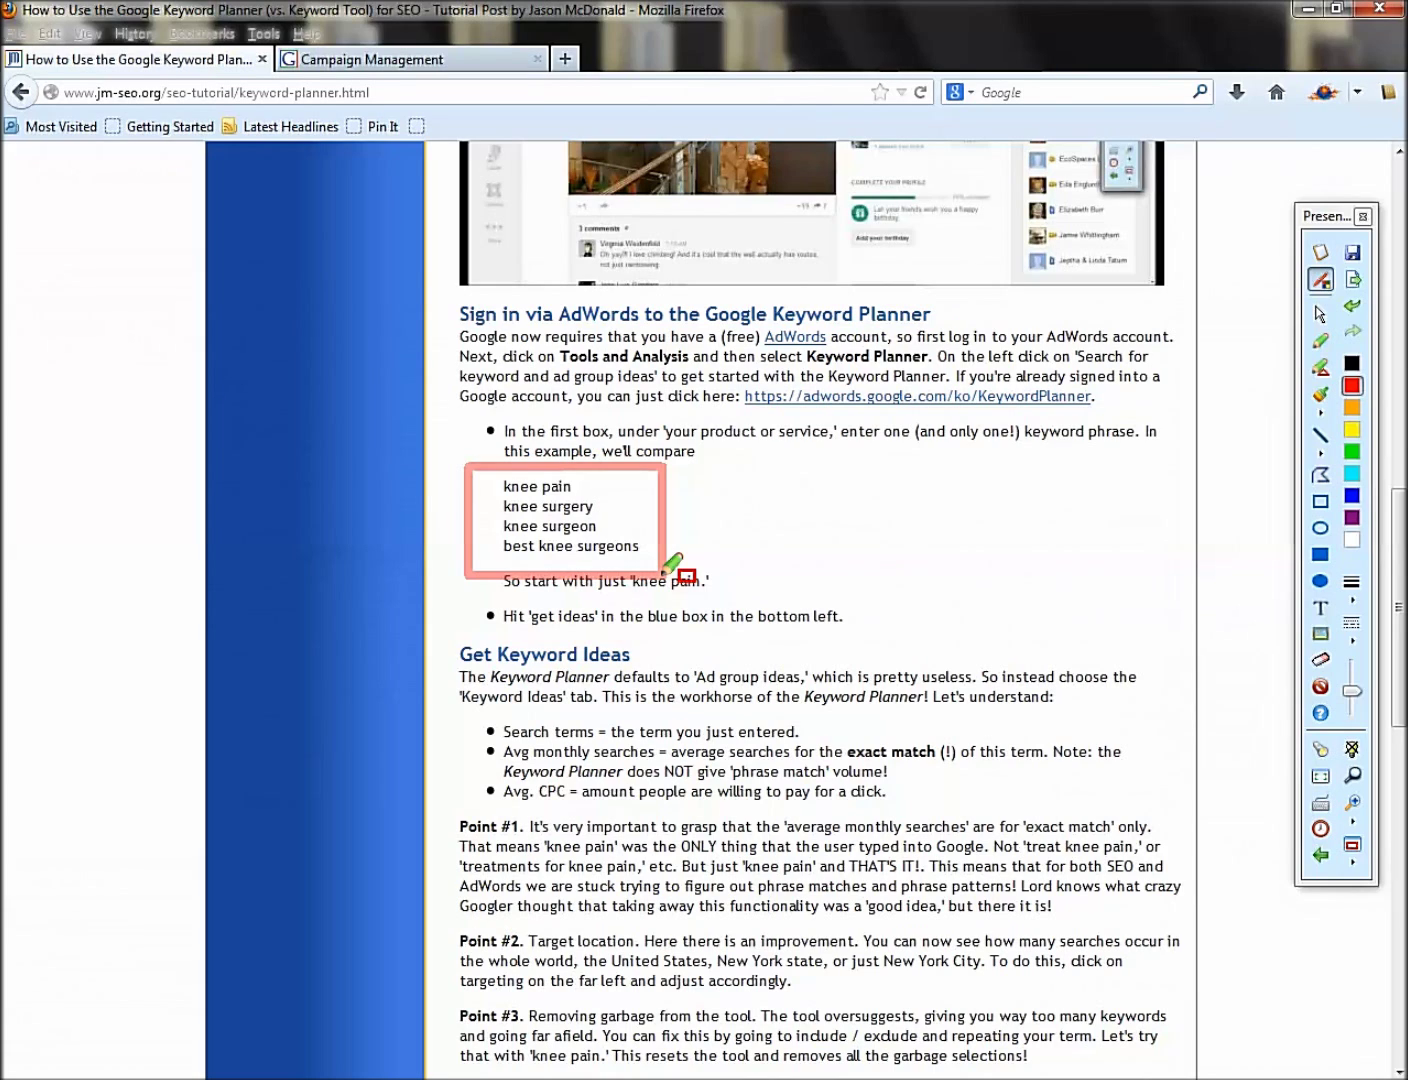
pyautogui.click(1320, 687)
pyautogui.press('Escape')
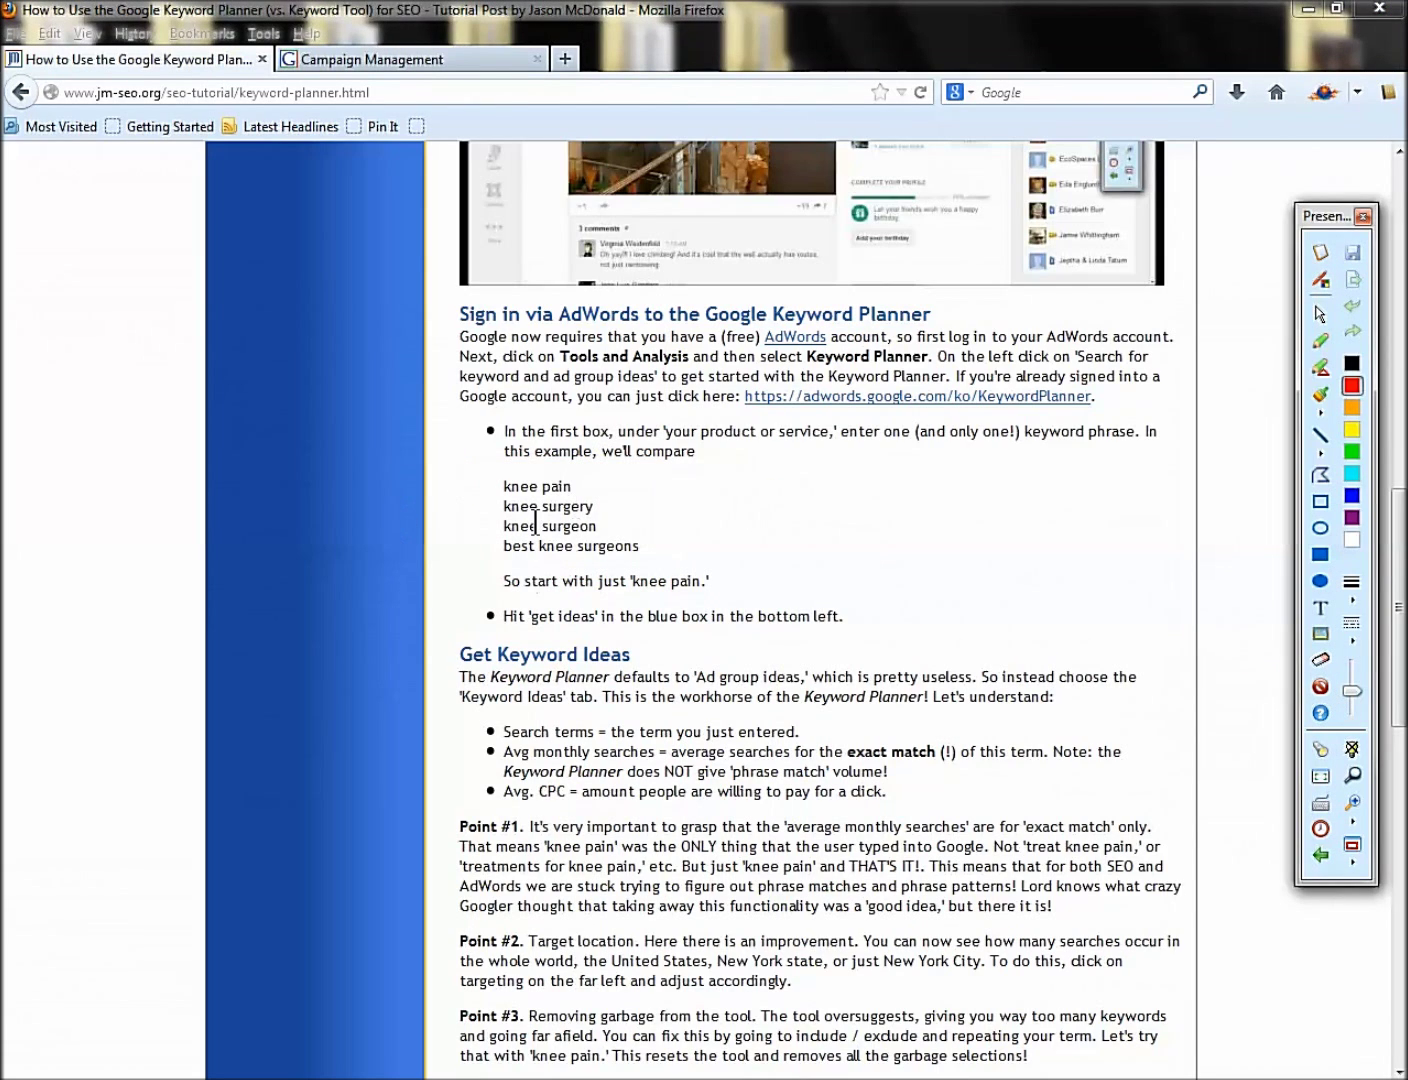
# Step: Scroll through the Get Keyword Ideas section and return to the AdWords campaign overview
pyautogui.moveTo(460, 654); pyautogui.dragTo(636, 660)
pyautogui.scroll(-5, 614, 663)
pyautogui.scroll(-1, 614, 662)
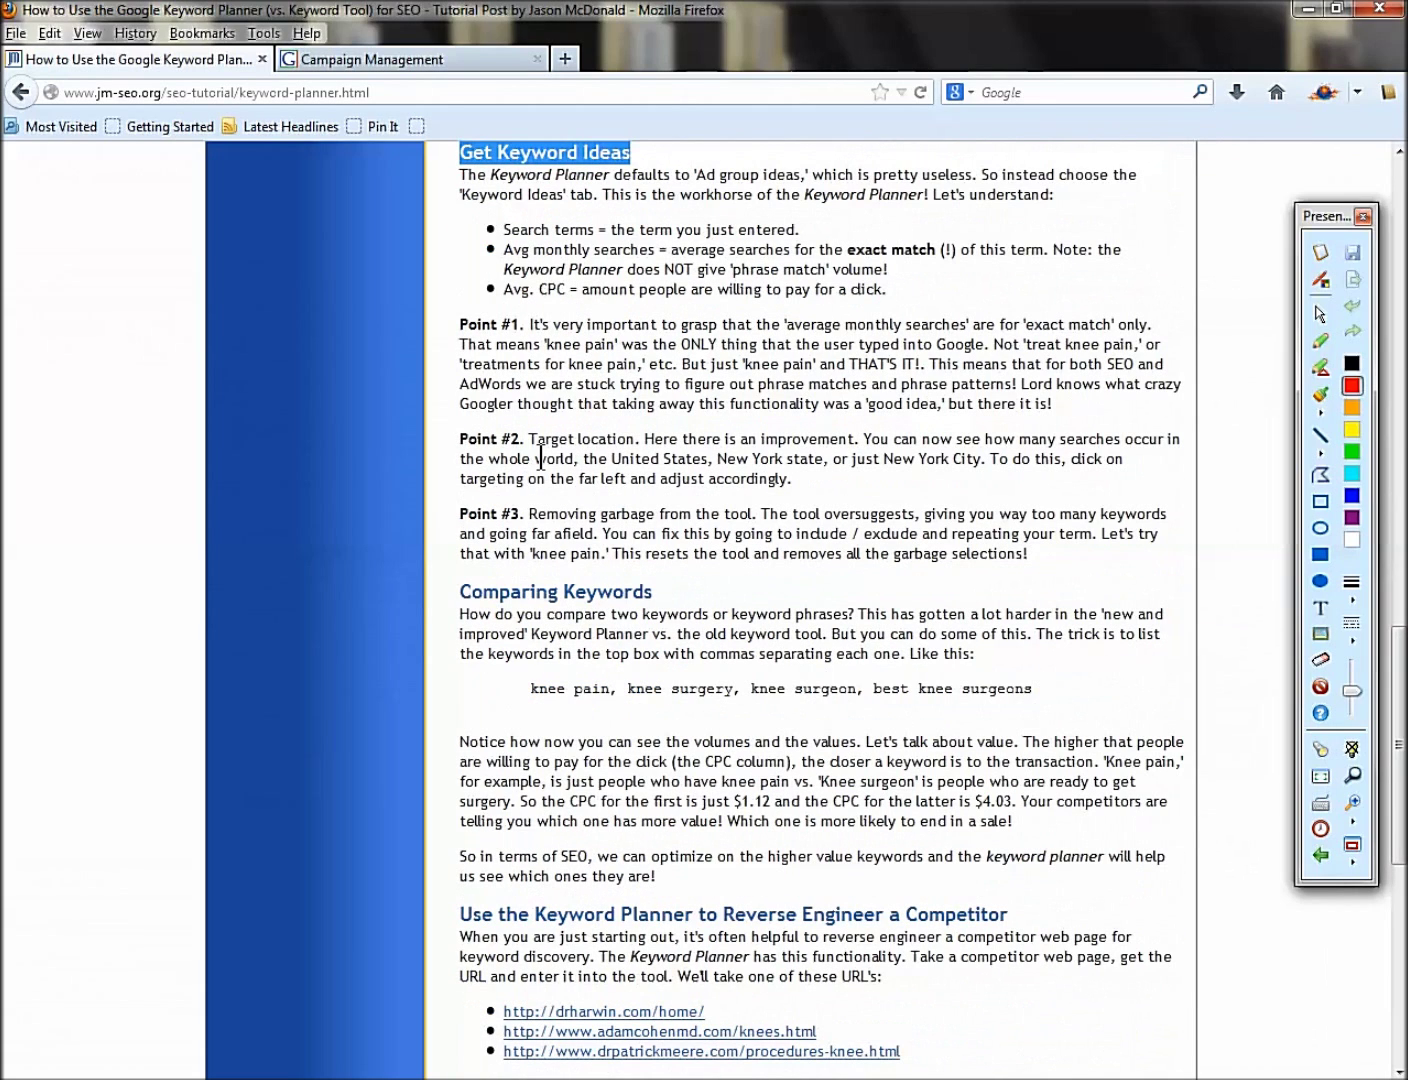
pyautogui.click(327, 54)
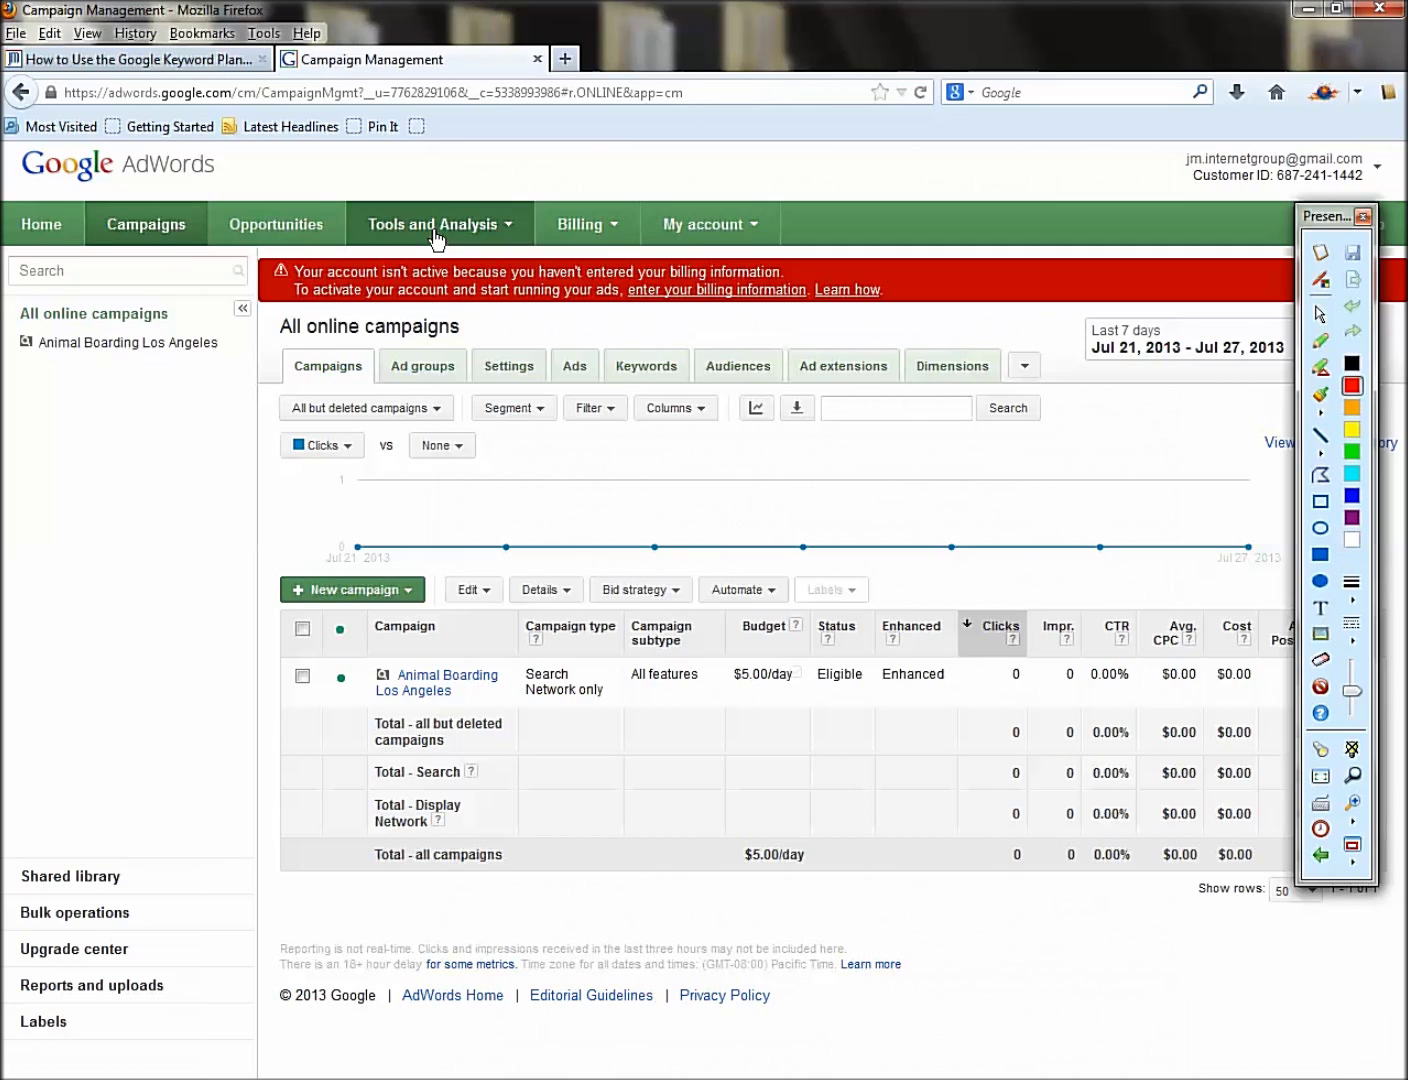
# Step: Open Tools and Analysis > Keyword Planner and expand 'Search for keyword and ad group ideas'
pyautogui.click(434, 237)
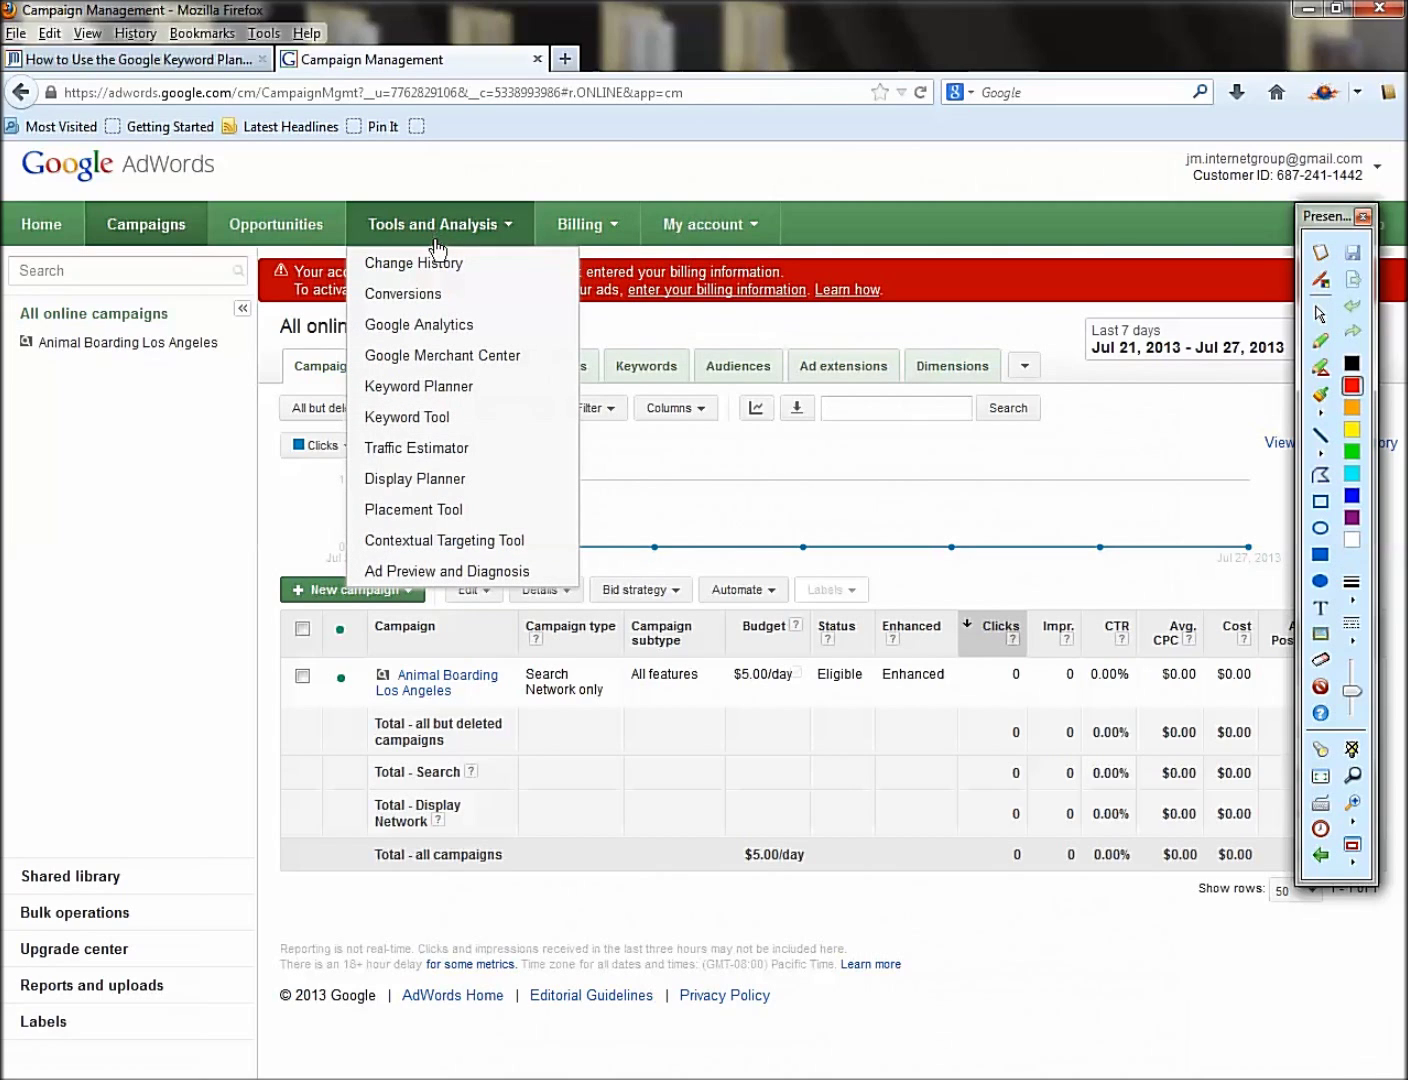
pyautogui.click(434, 390)
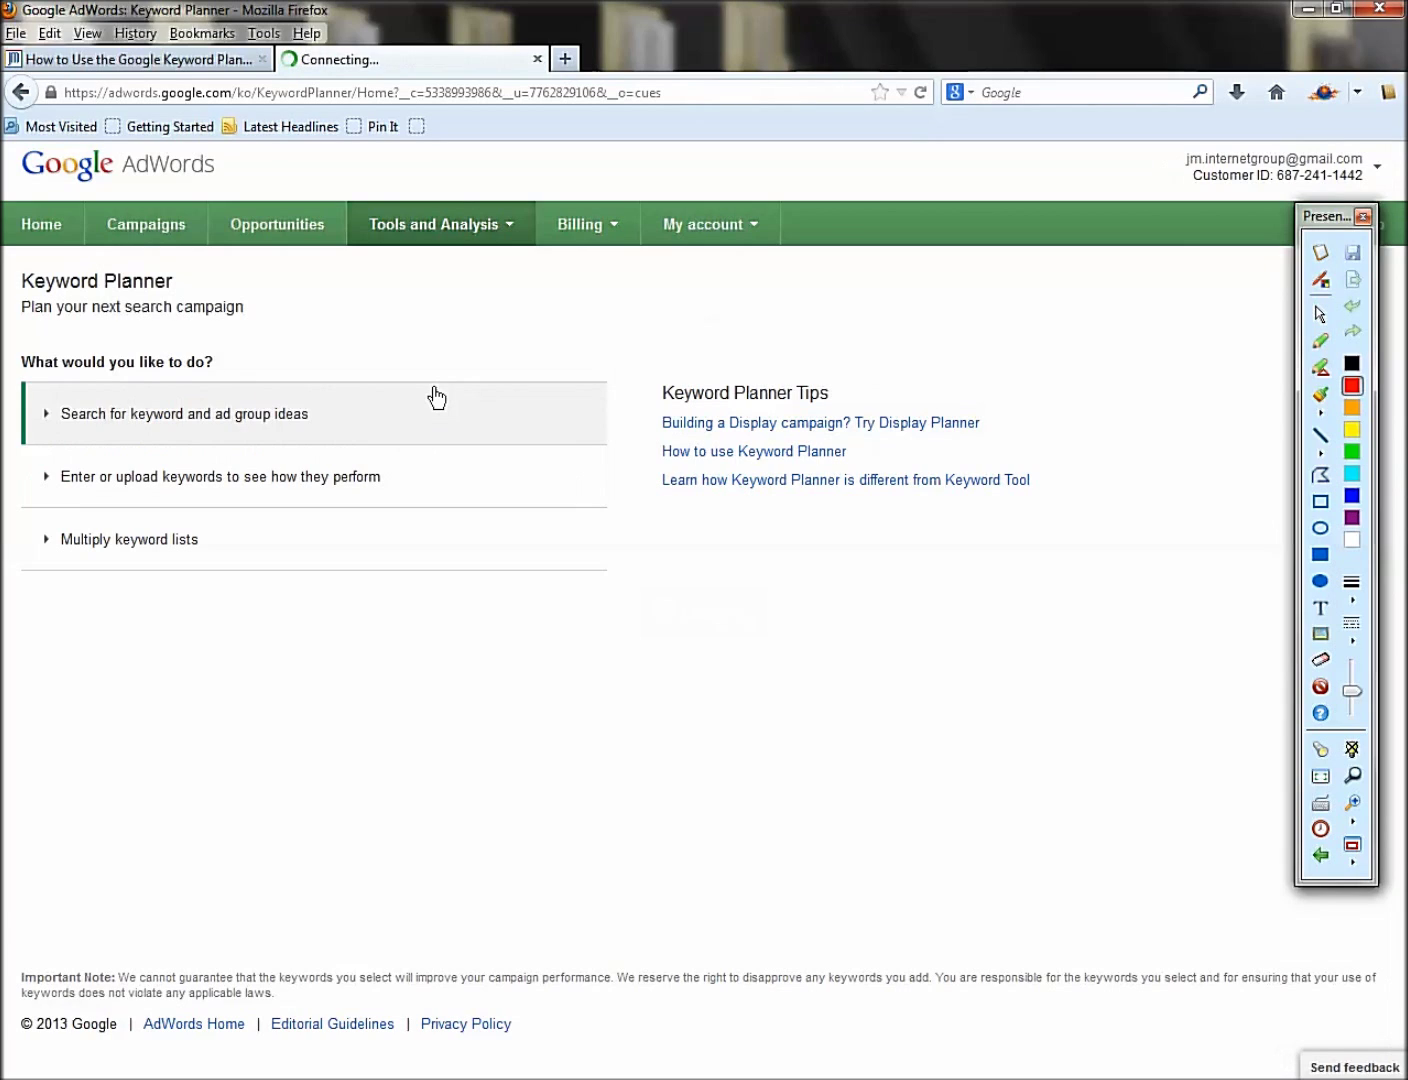
pyautogui.click(134, 418)
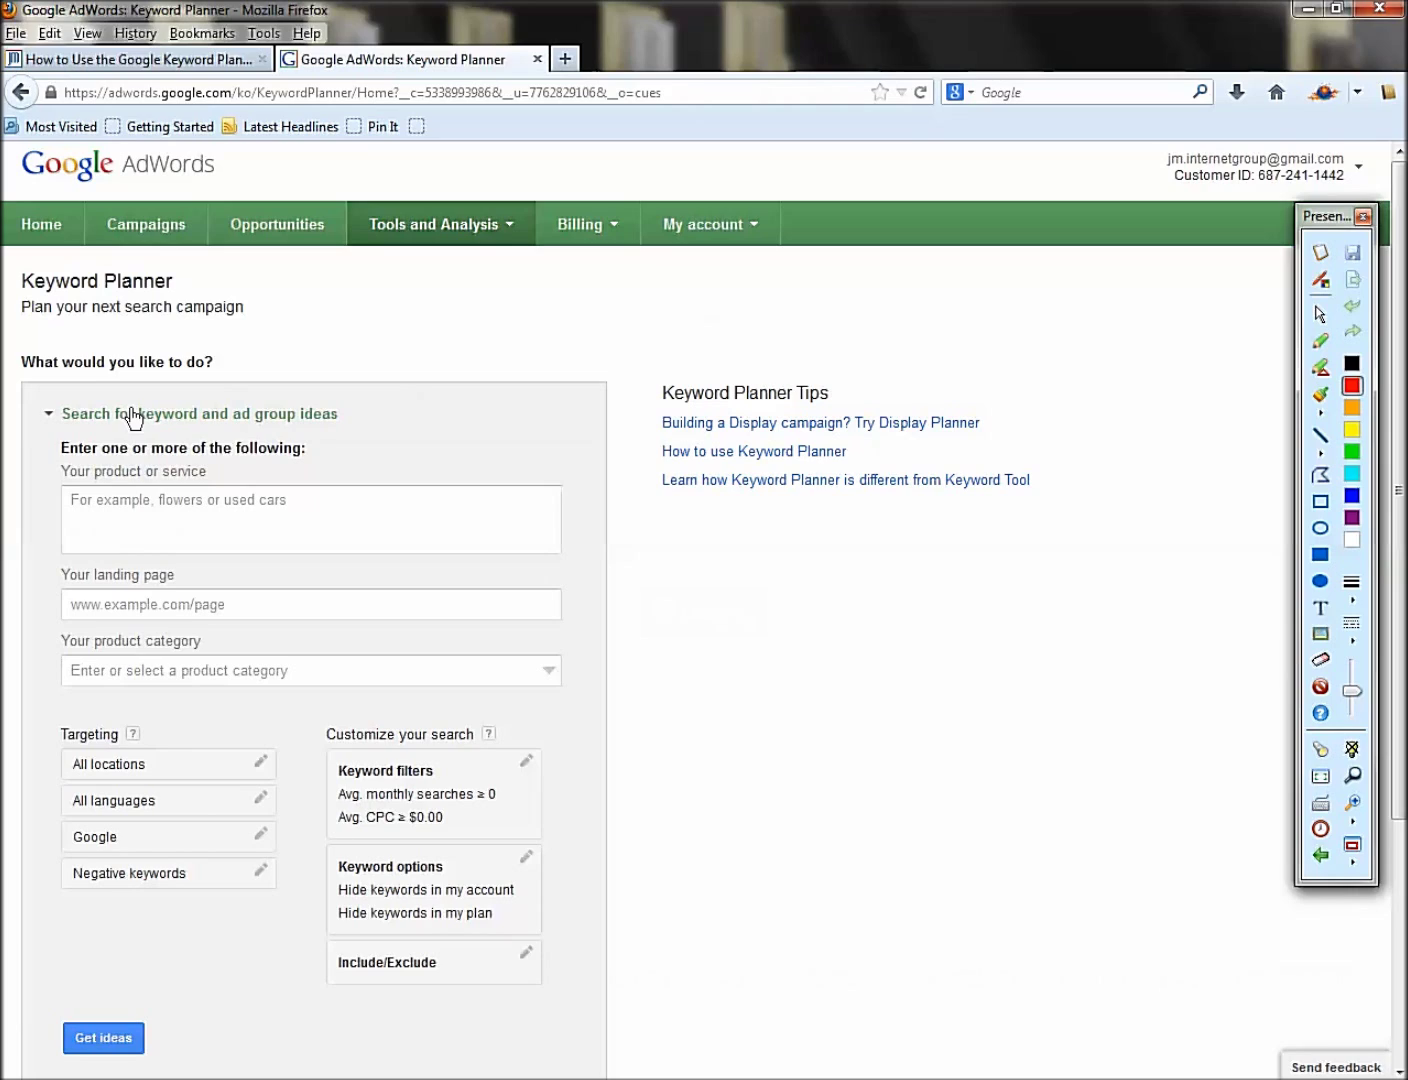
# Step: Get ad group ideas for the keyword 'knee pain'
pyautogui.click(171, 509)
pyautogui.write('knee pain')
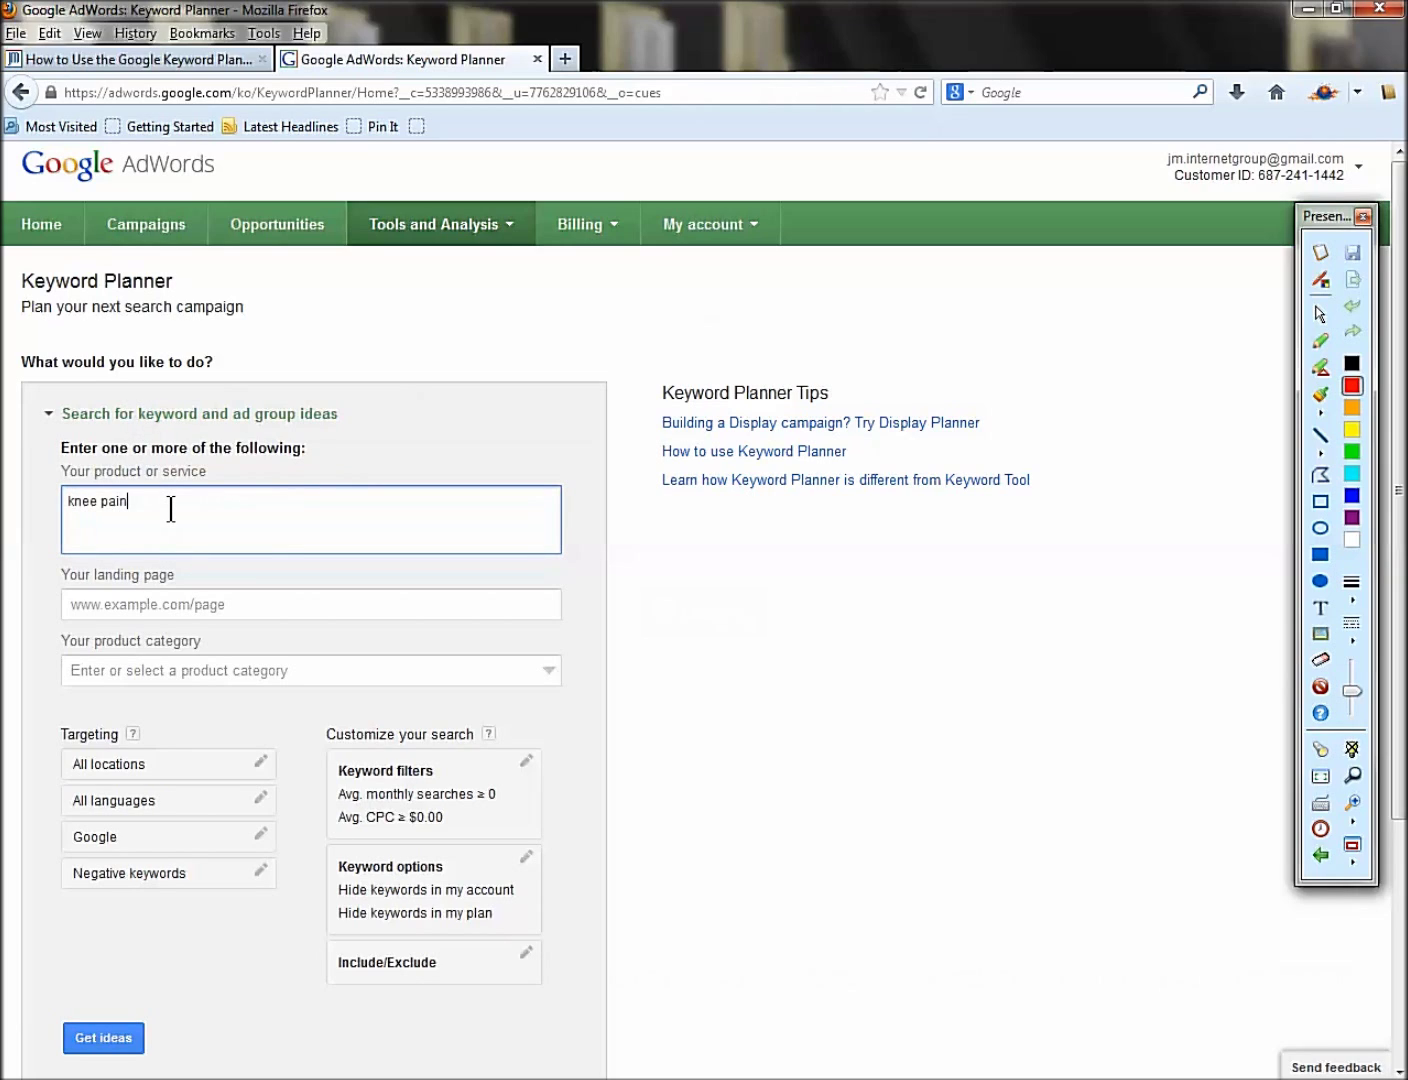
pyautogui.click(113, 1040)
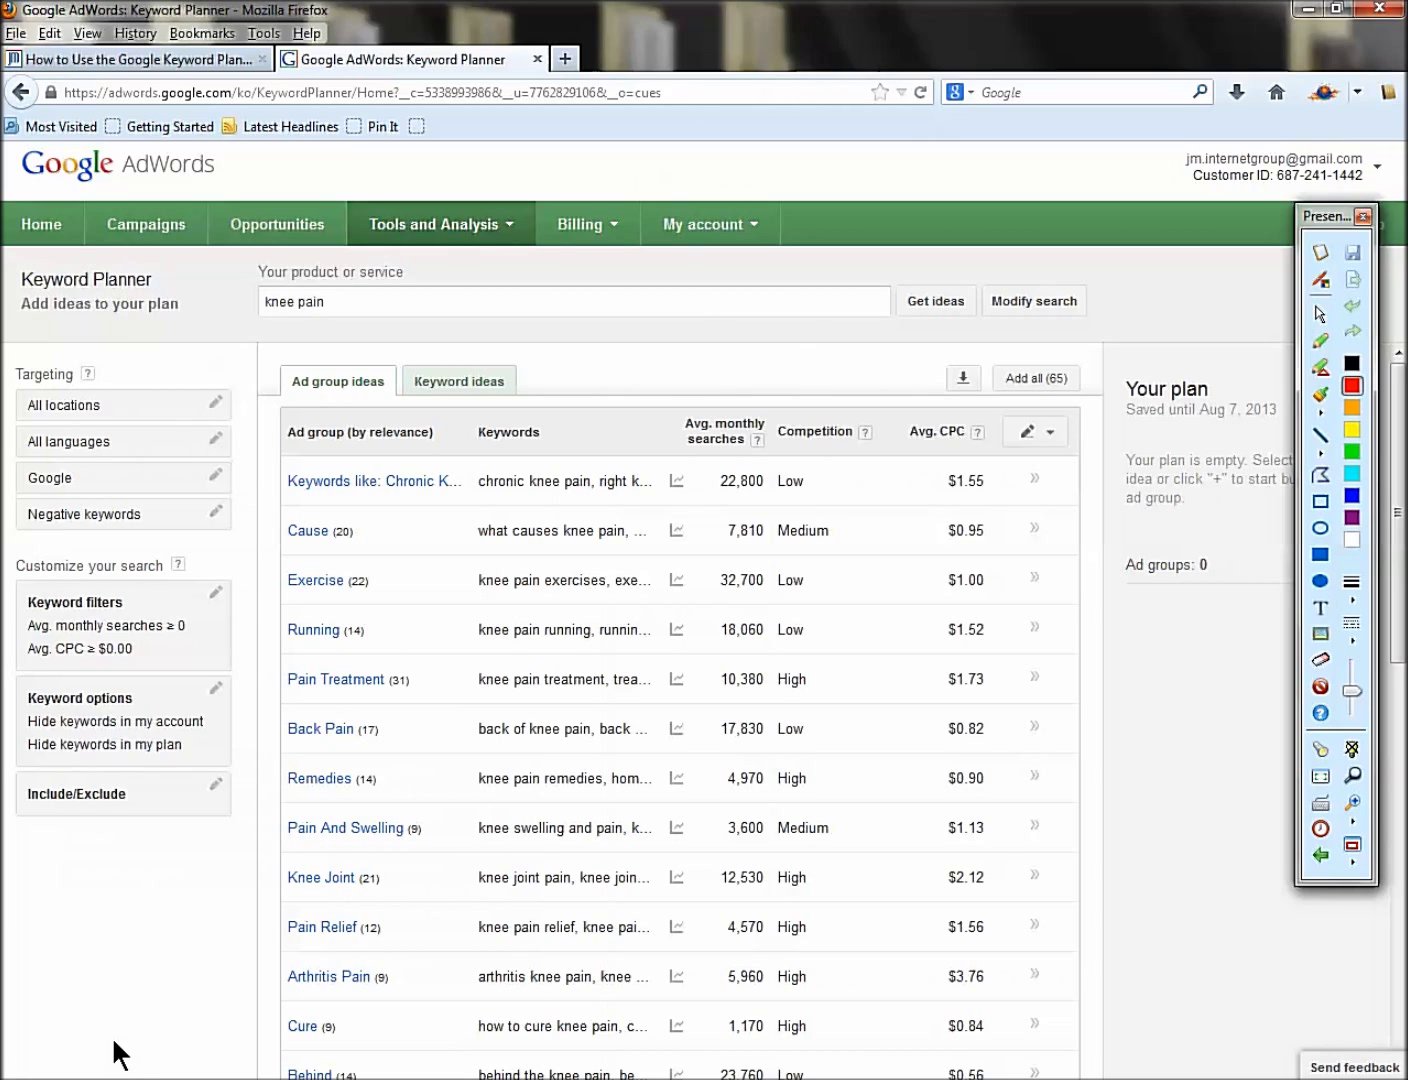
# Step: Replace the keyword with 'knee surgeon' and get its ad group ideas
pyautogui.moveTo(330, 303); pyautogui.dragTo(261, 295)
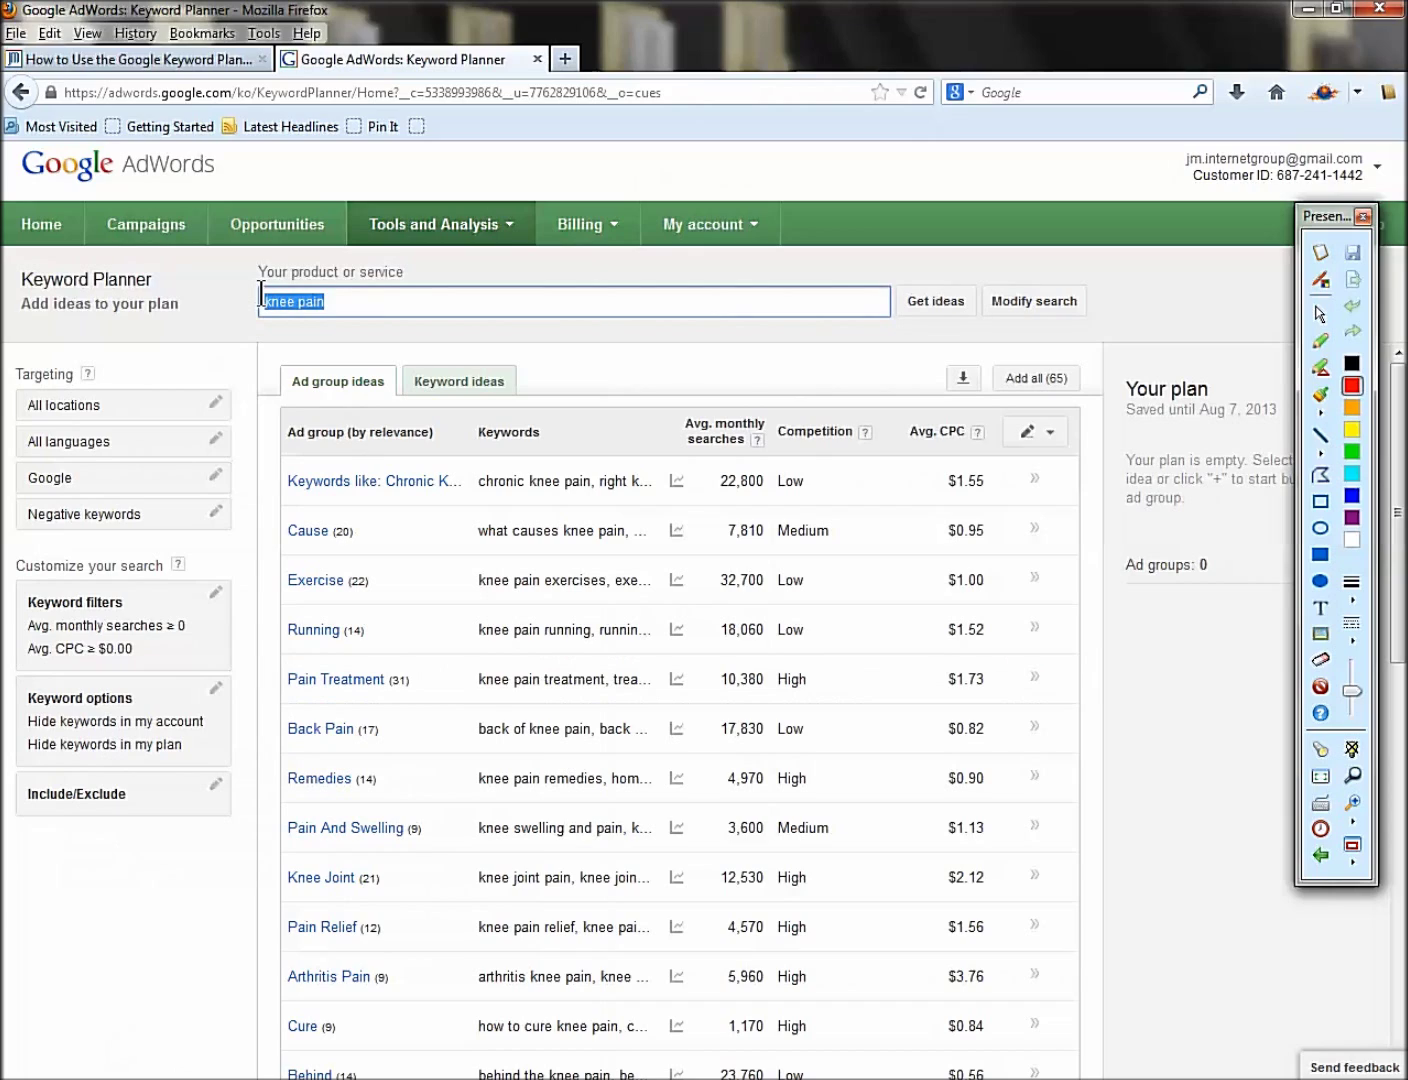
pyautogui.click(412, 301)
pyautogui.moveTo(390, 302); pyautogui.dragTo(236, 292)
pyautogui.write('knee sugero')
pyautogui.press('BackSpace')
pyautogui.press('BackSpace')
pyautogui.press('BackSpace')
pyautogui.press('BackSpace')
pyautogui.write('rgeon')
pyautogui.click(930, 302)
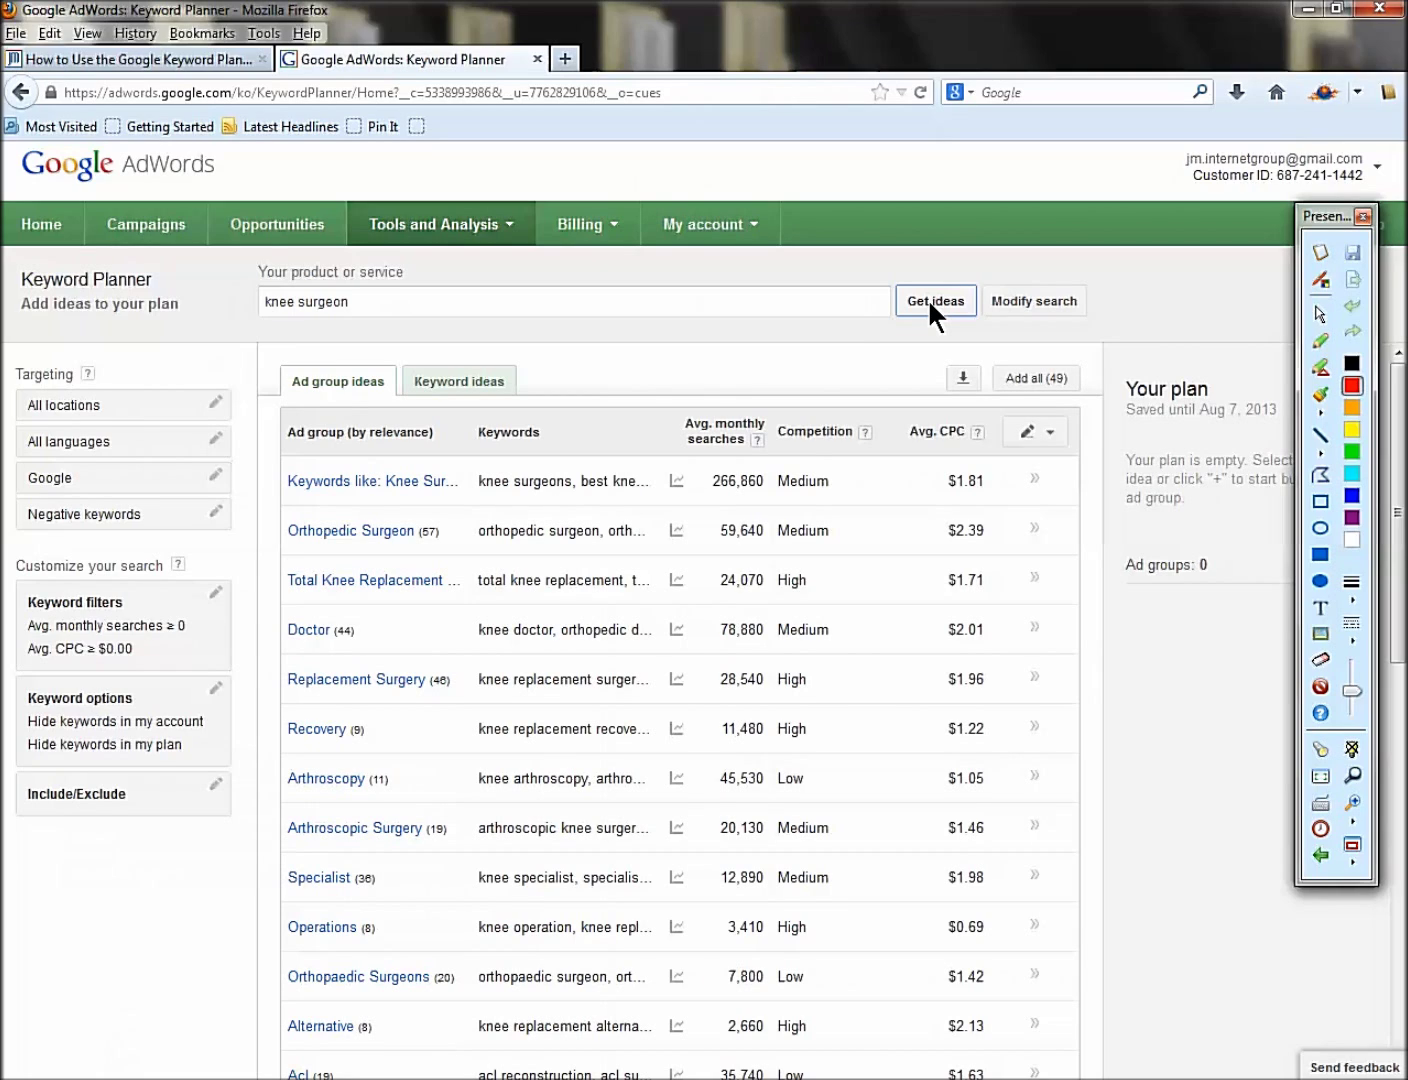
# Step: Change the keyword back to 'knee pain' and rerun, listing 65 ad group ideas
pyautogui.moveTo(296, 302); pyautogui.dragTo(405, 300)
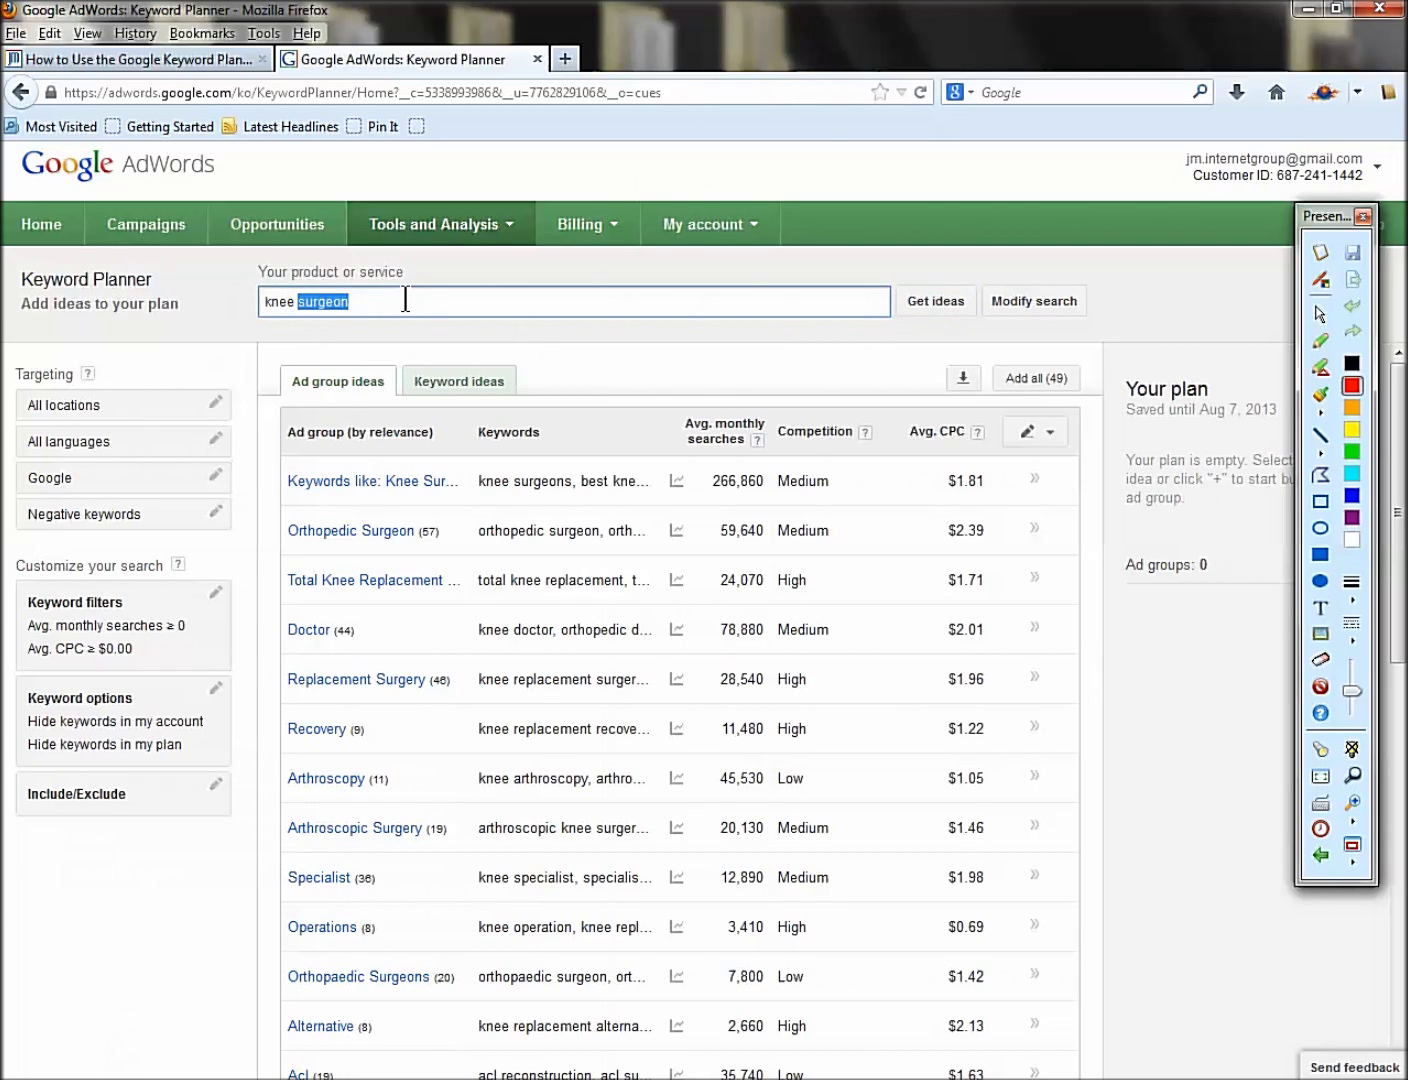
pyautogui.write('pain')
pyautogui.press('Return')
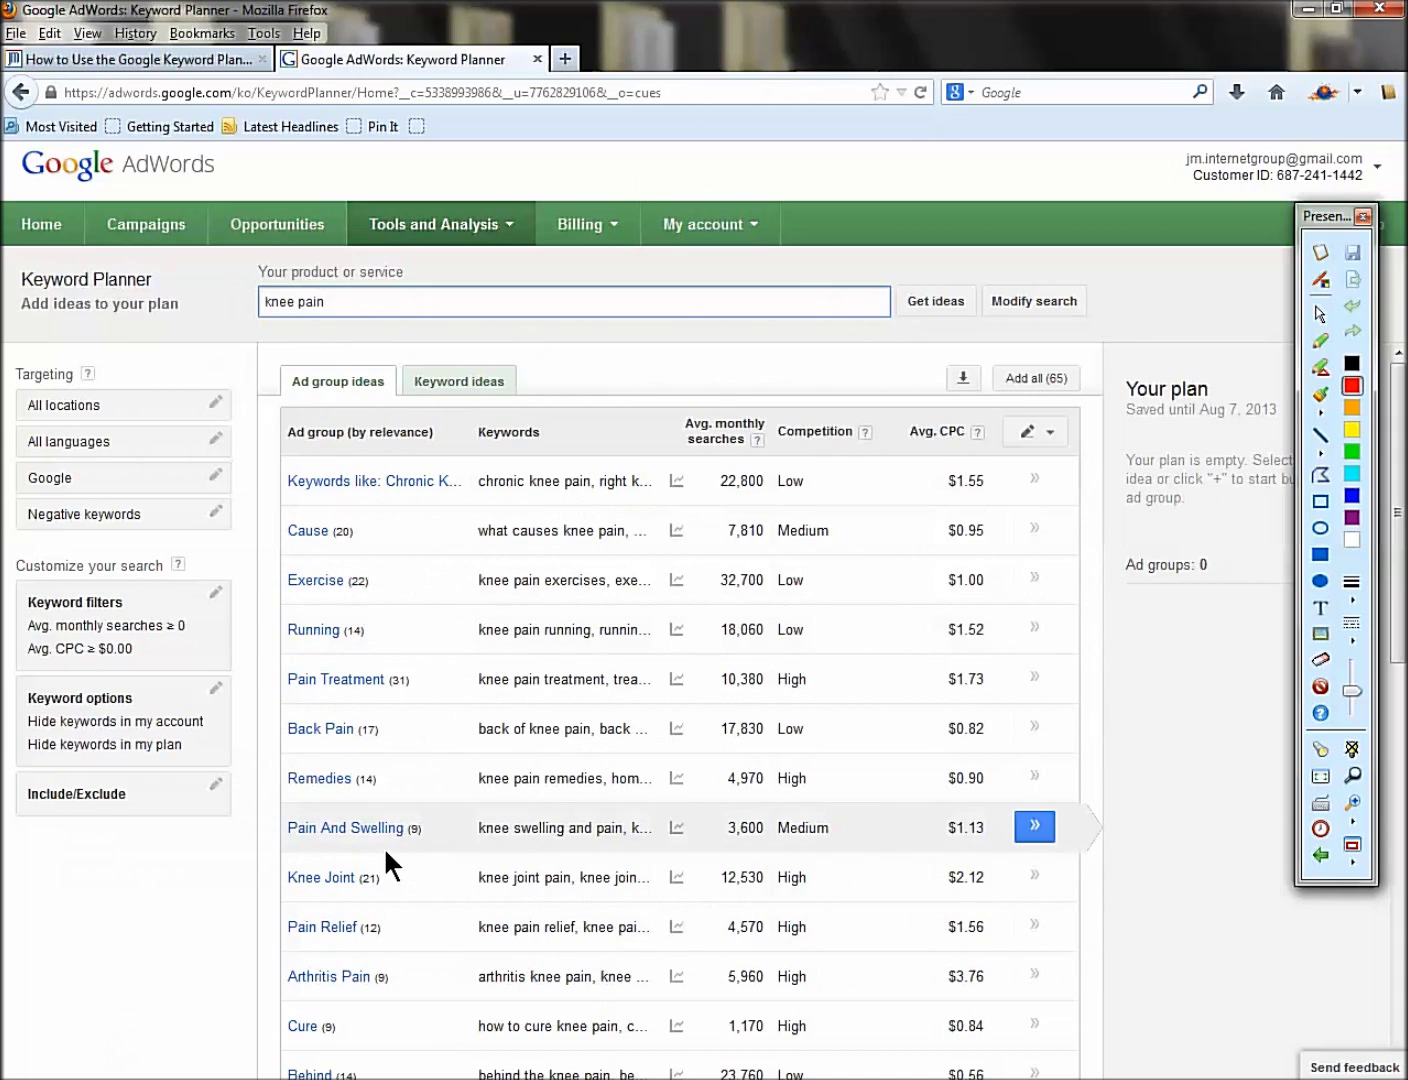
# Step: Show the Keyword ideas tab and mark knee pain with its 165,000 monthly searches
pyautogui.click(447, 386)
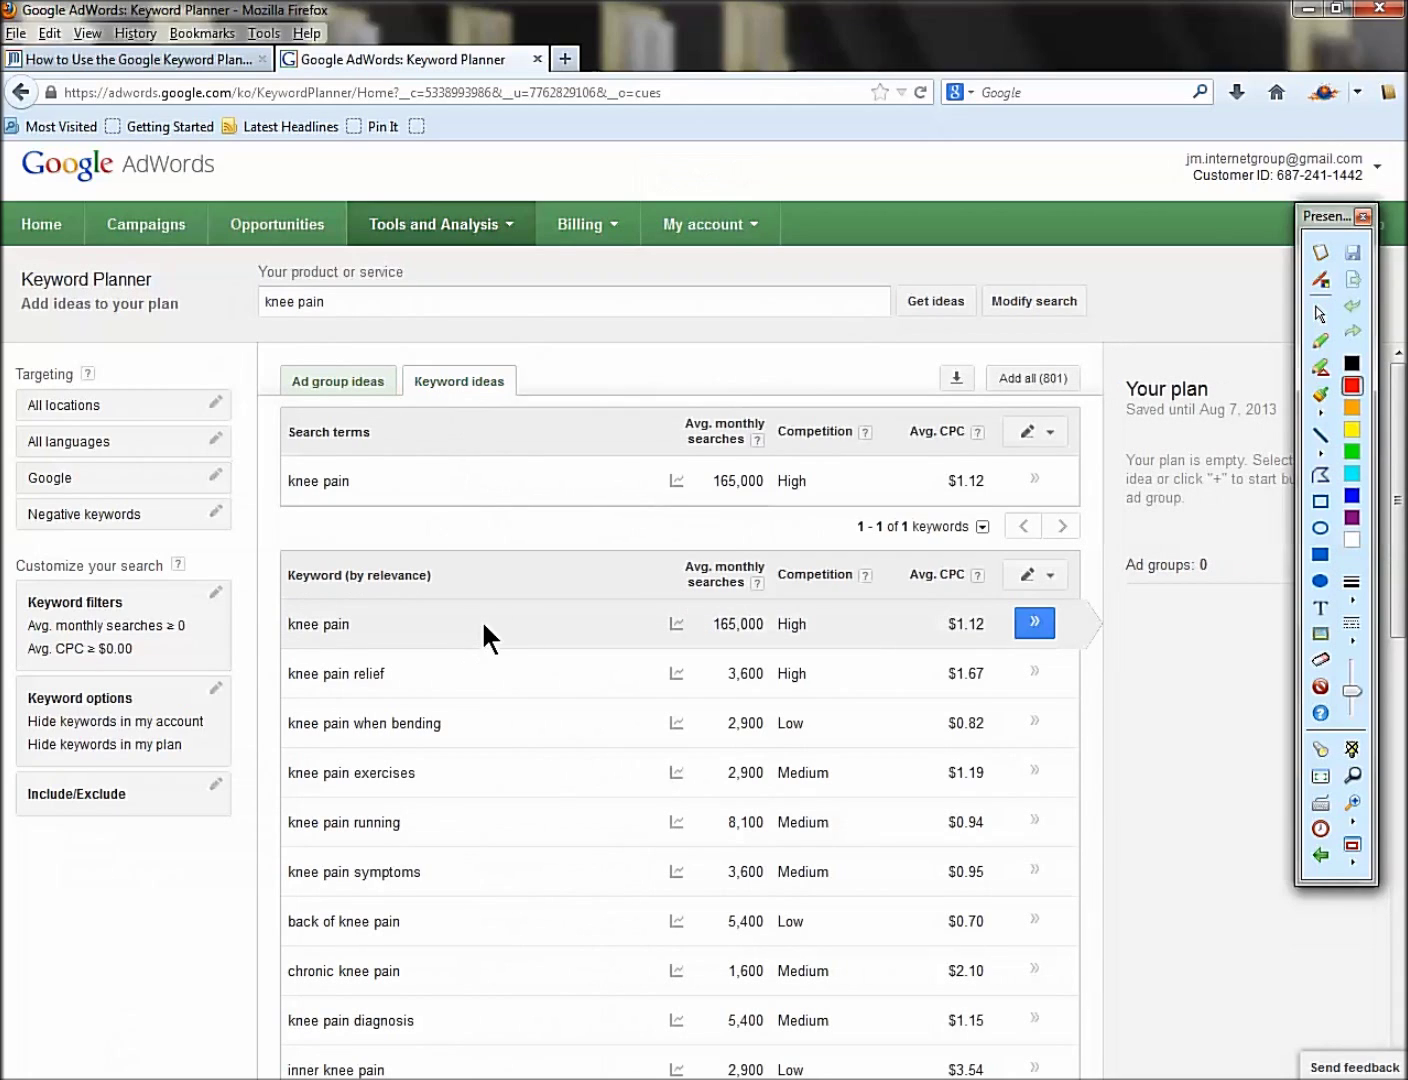
pyautogui.click(1315, 498)
pyautogui.moveTo(266, 458)
pyautogui.mouseDown()
pyautogui.moveTo(316, 497)
pyautogui.moveTo(372, 511)
pyautogui.mouseUp()
pyautogui.moveTo(655, 448); pyautogui.dragTo(772, 500)
pyautogui.hotkey('ctrl', 'z')
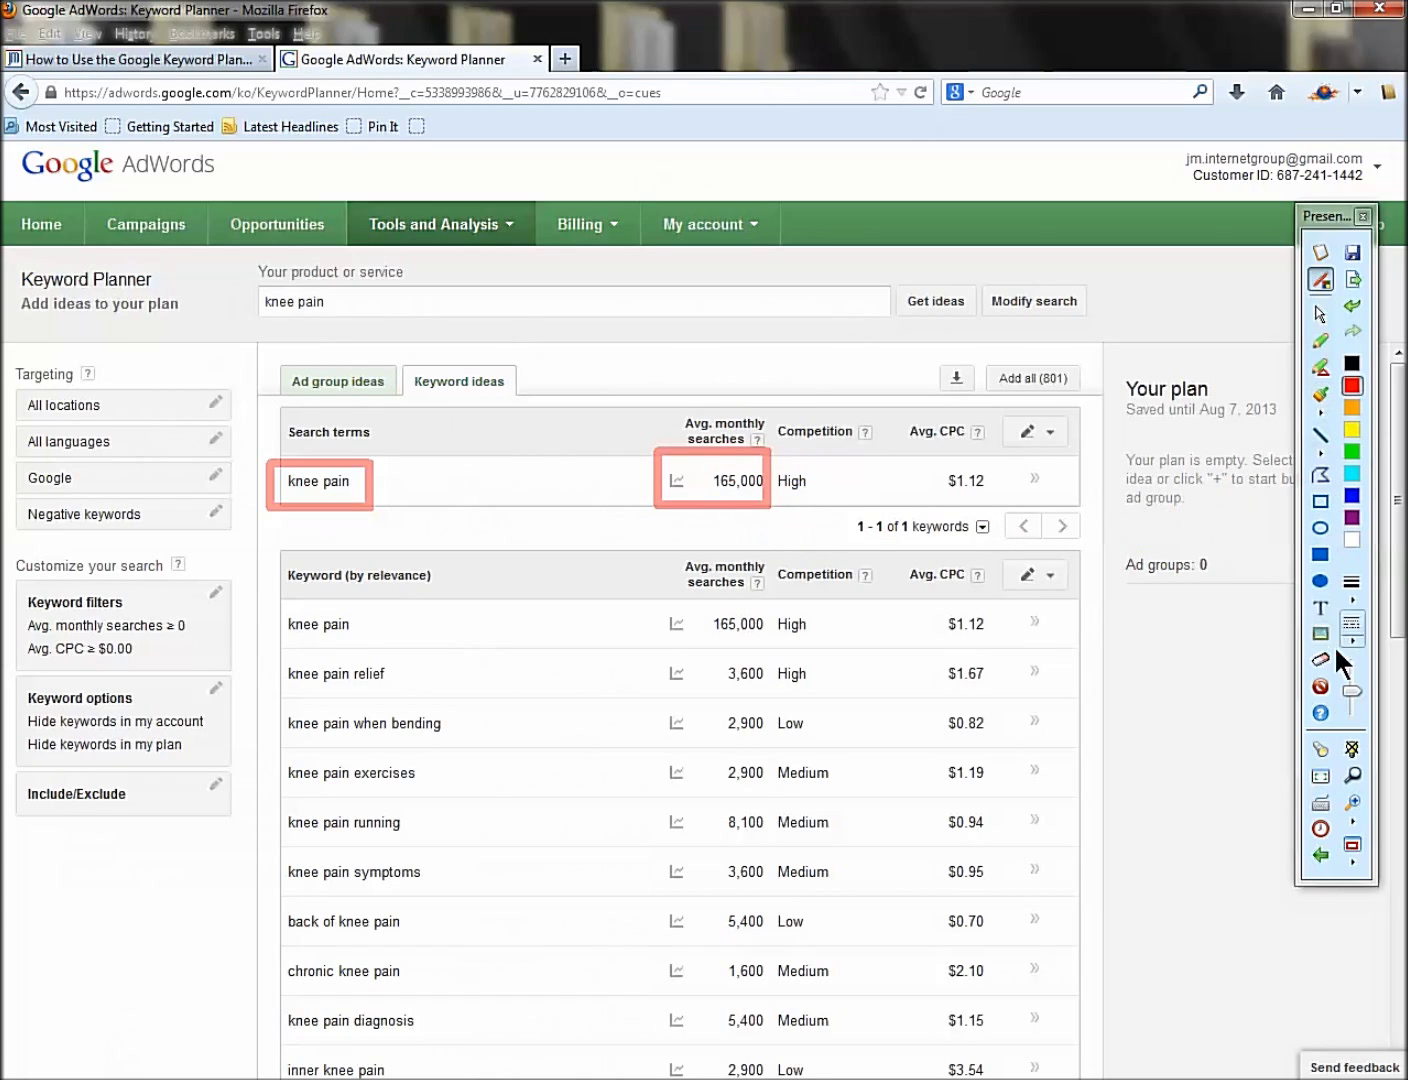
pyautogui.click(1322, 682)
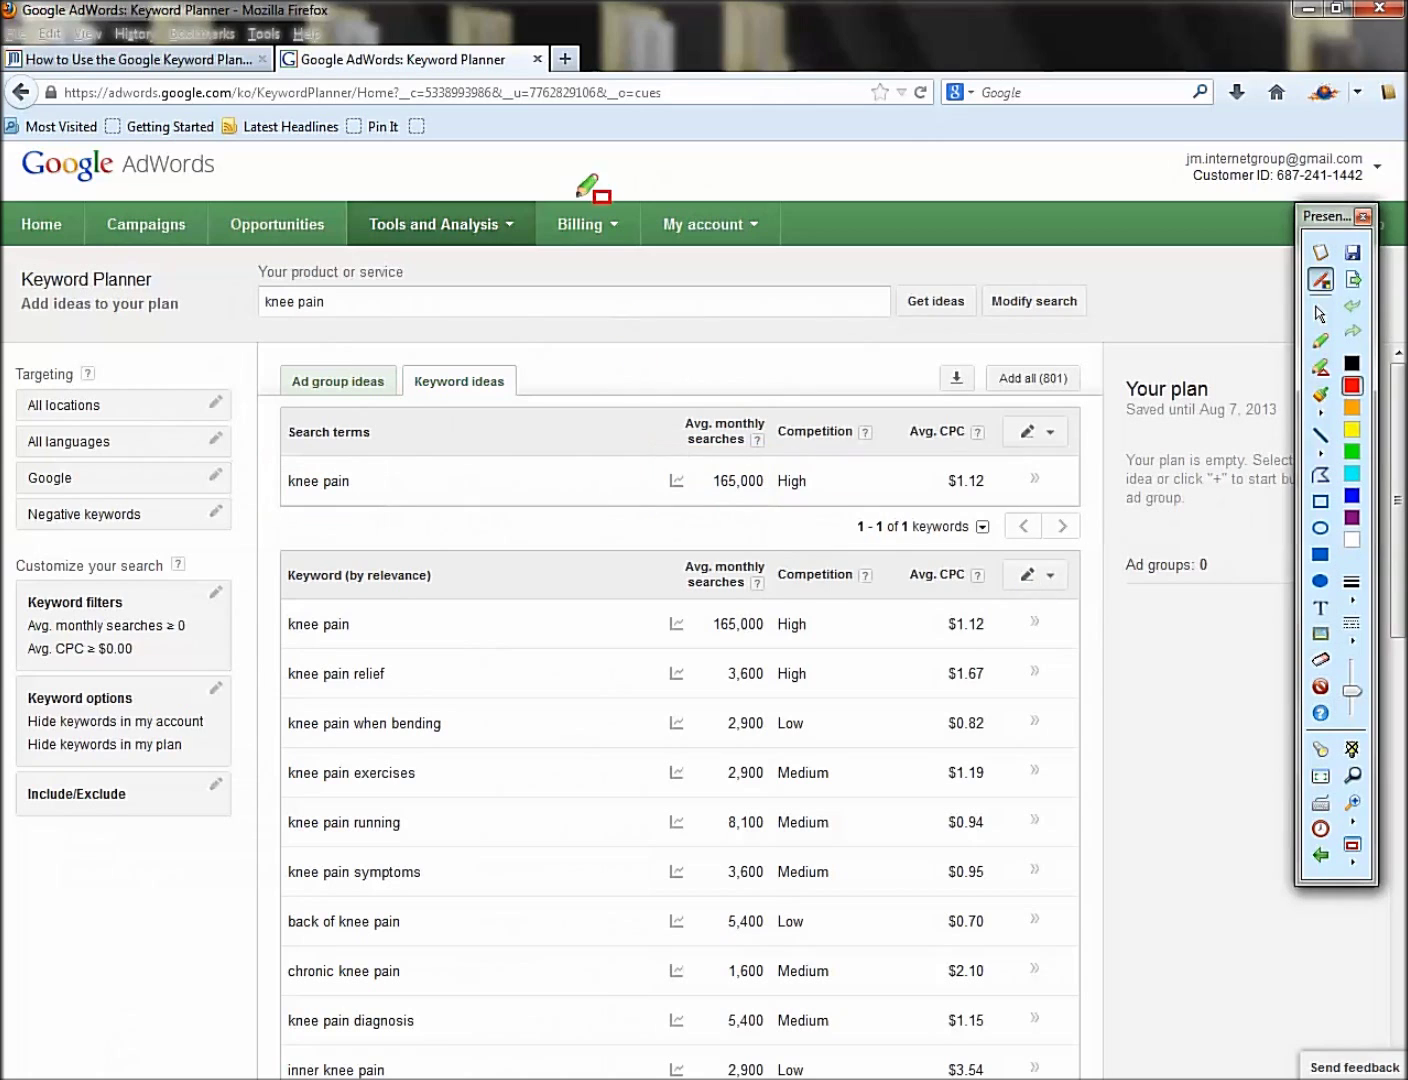
pyautogui.click(555, 61)
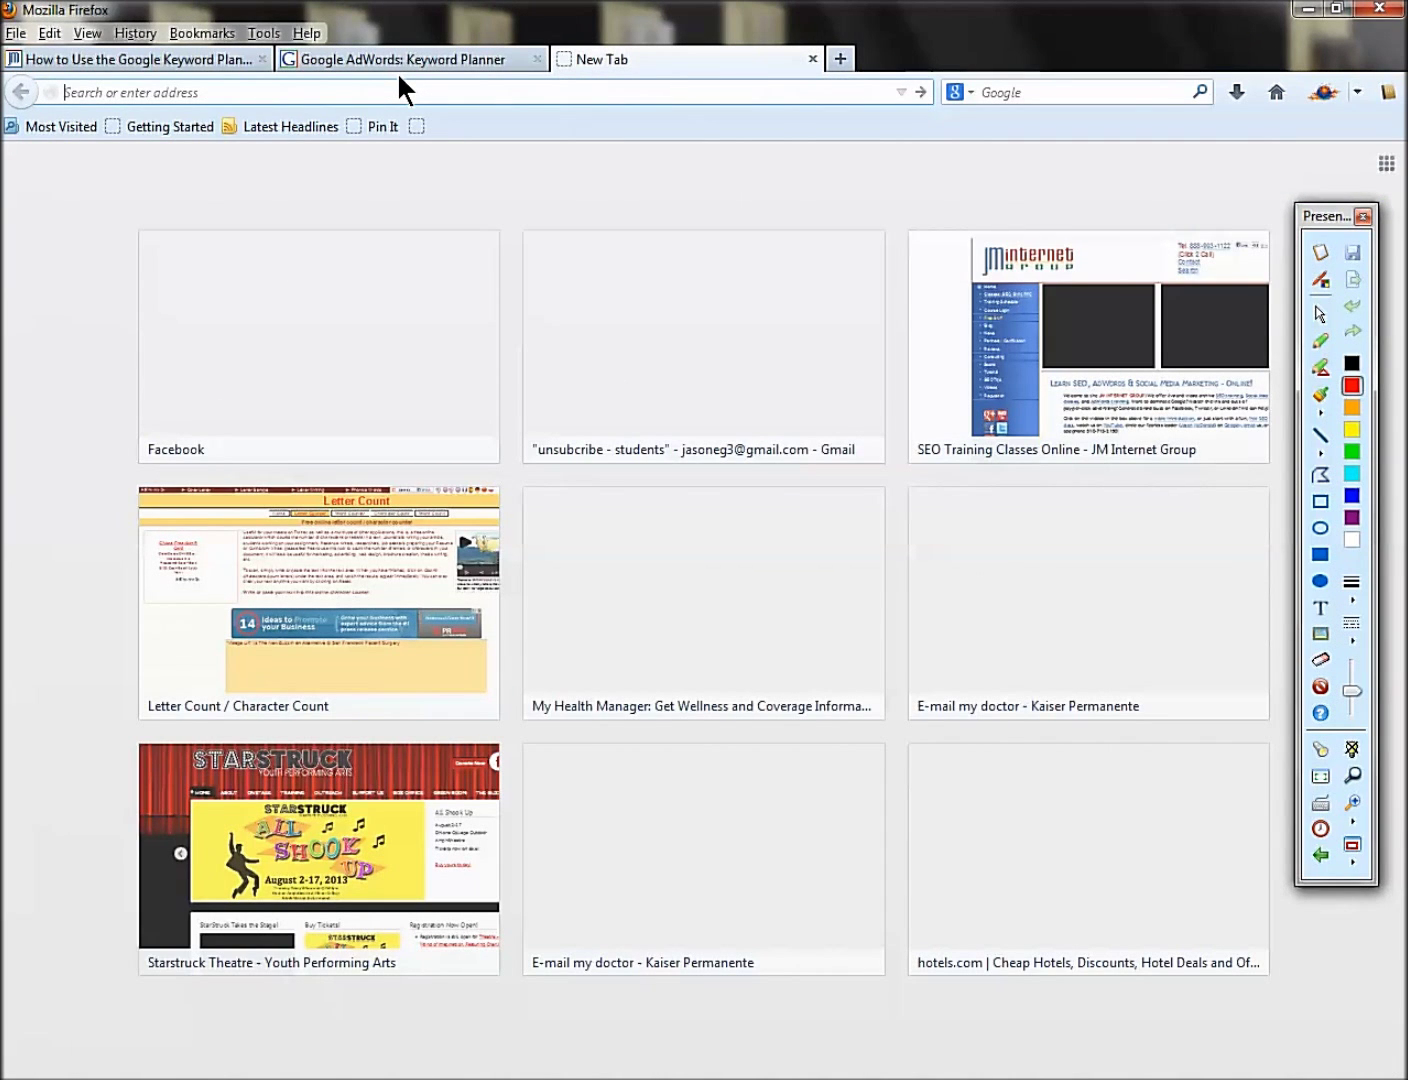
pyautogui.write('www.google.com/')
pyautogui.press('Return')
pyautogui.write('knee pain')
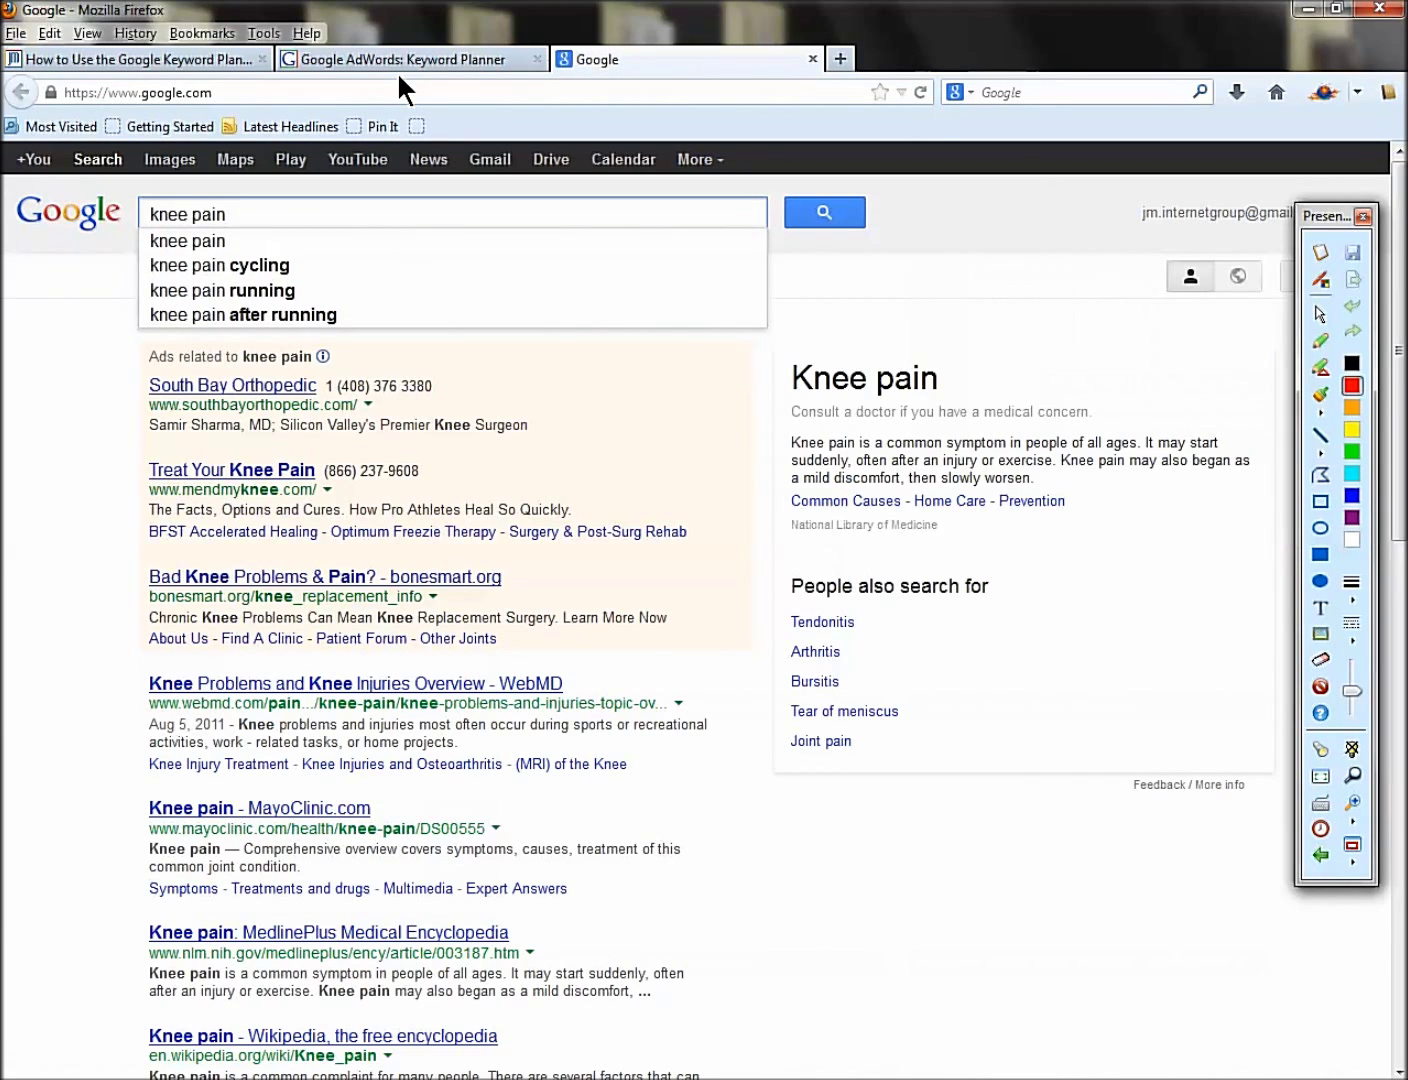
pyautogui.press('Return')
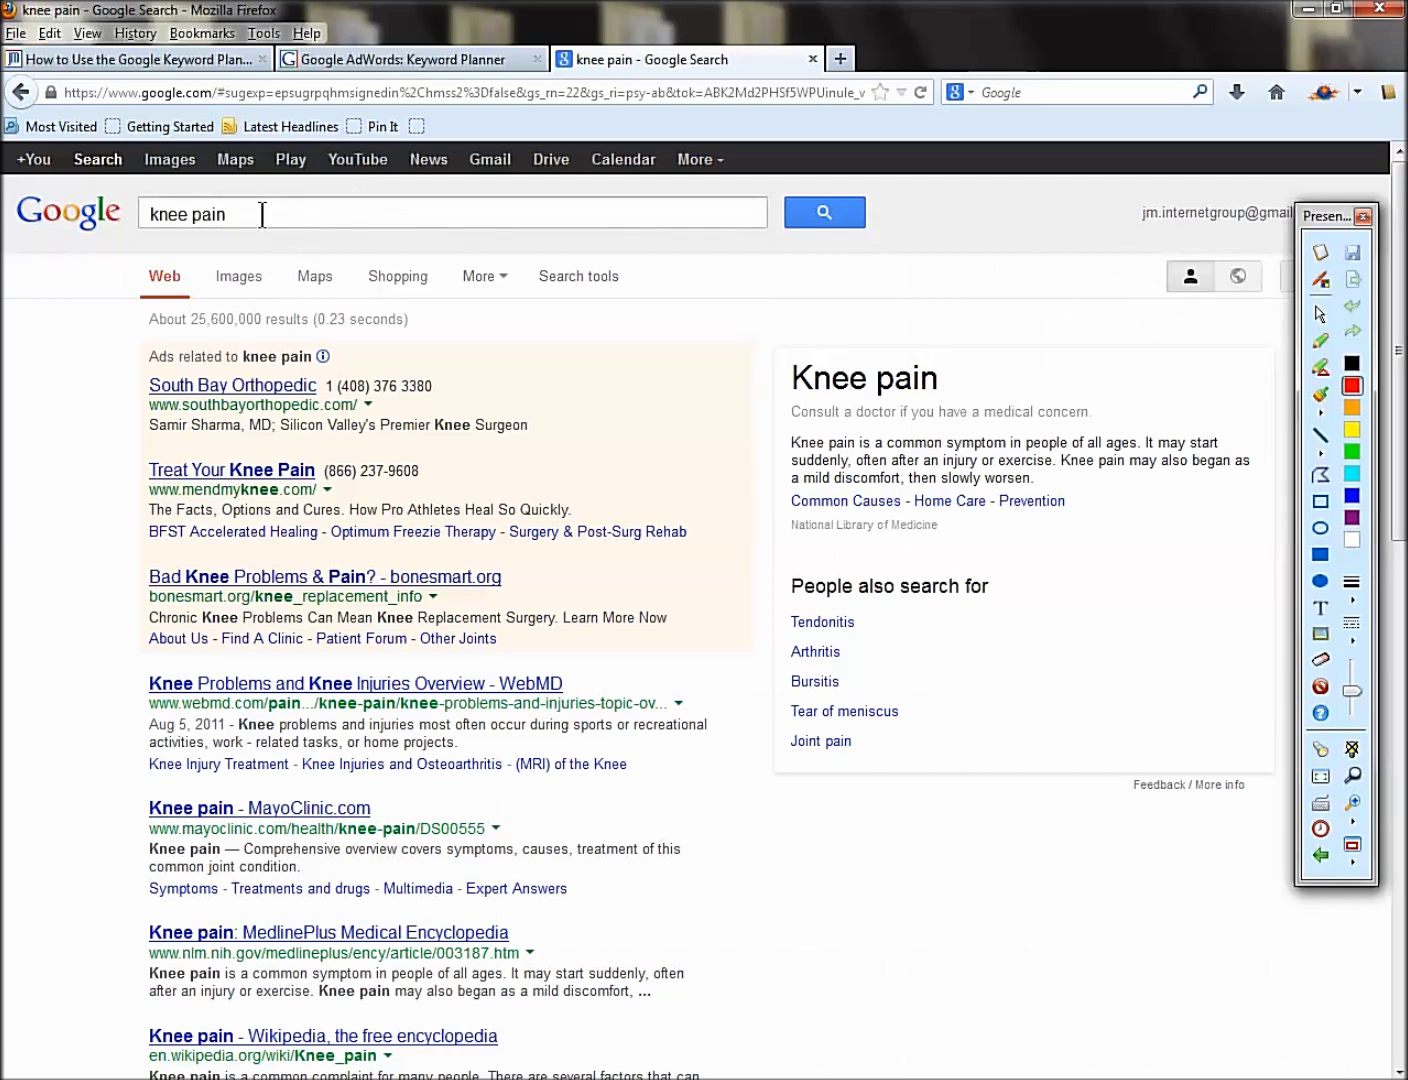
pyautogui.moveTo(261, 215); pyautogui.dragTo(126, 215)
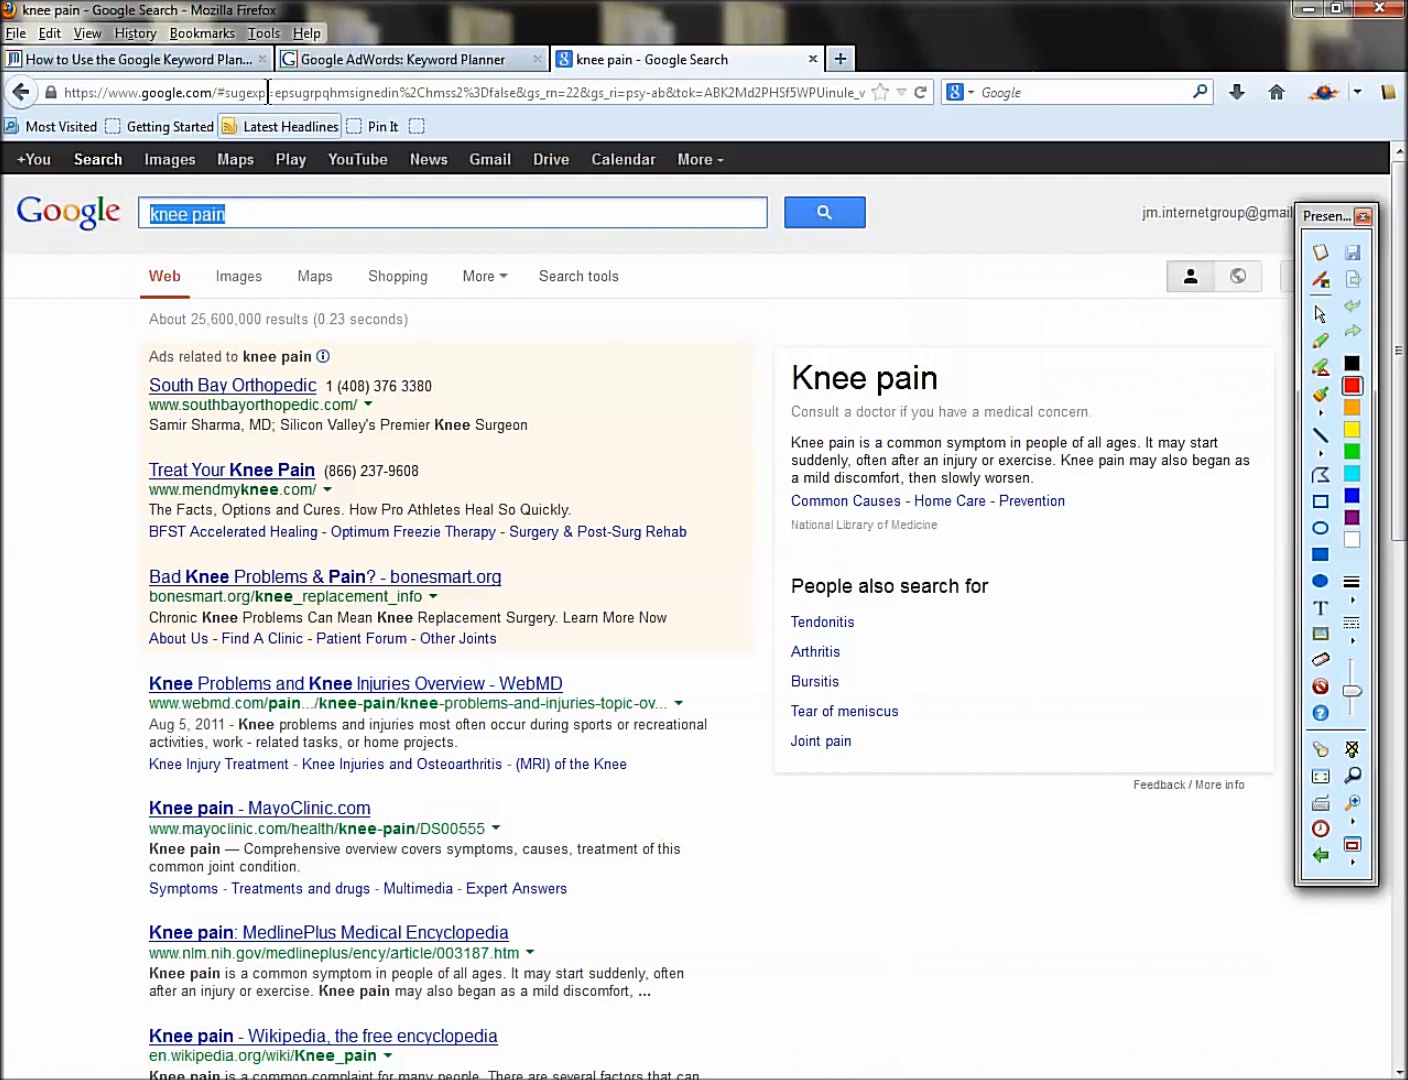
pyautogui.click(348, 58)
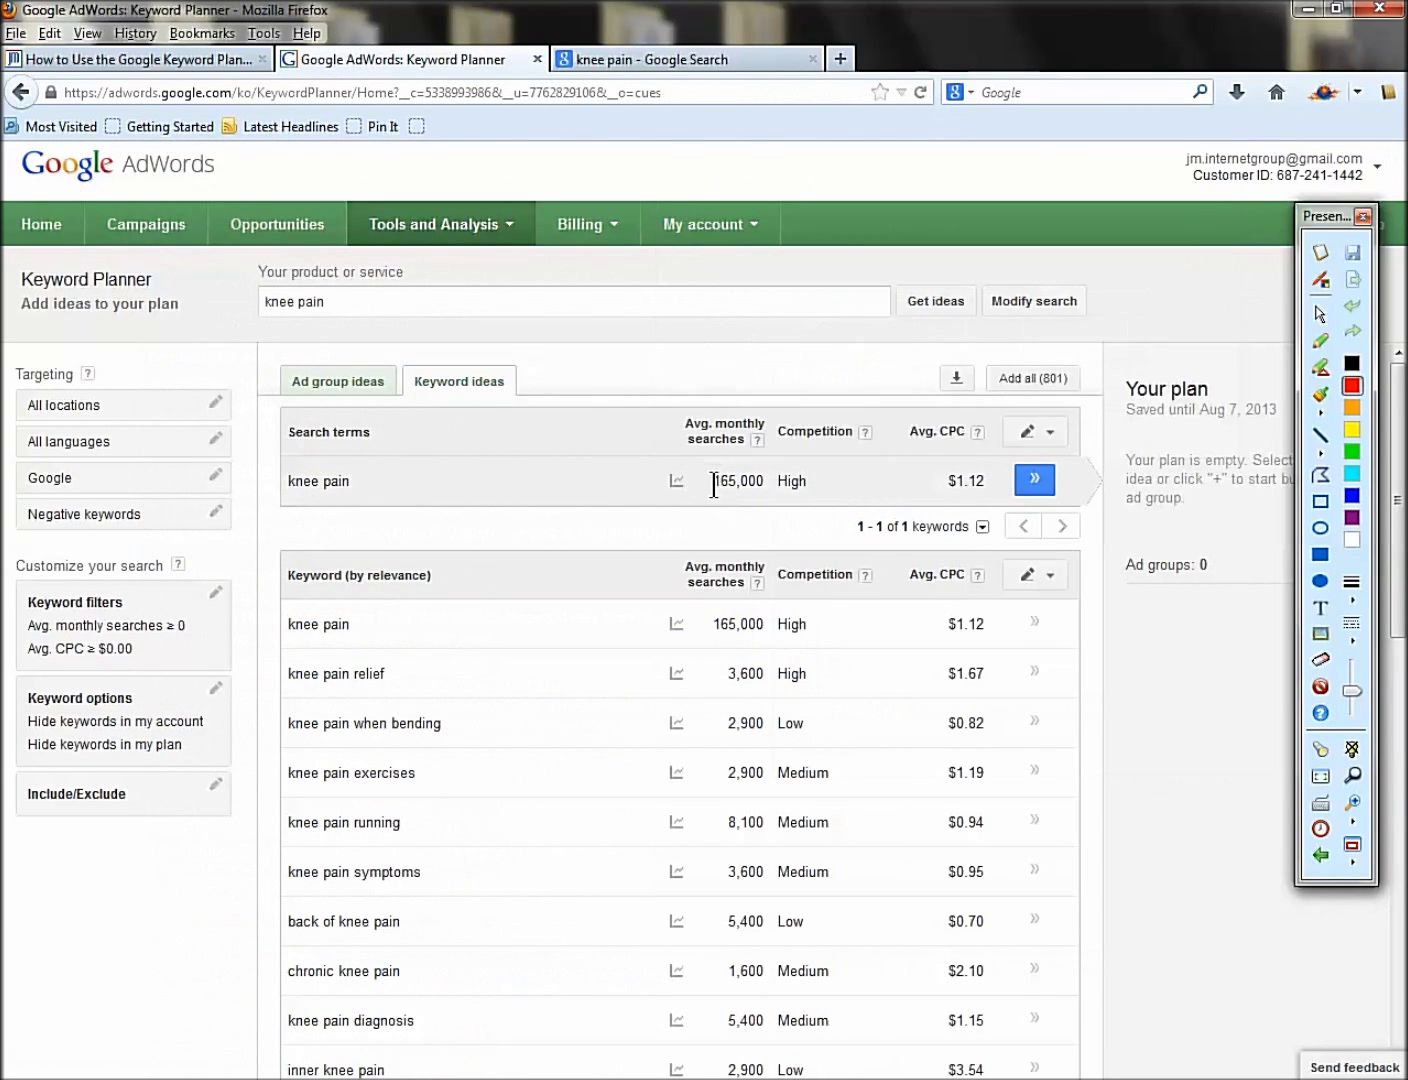
# Step: Highlight the knee pain search term and its 165,000 monthly searches figure
pyautogui.moveTo(714, 482); pyautogui.dragTo(761, 487)
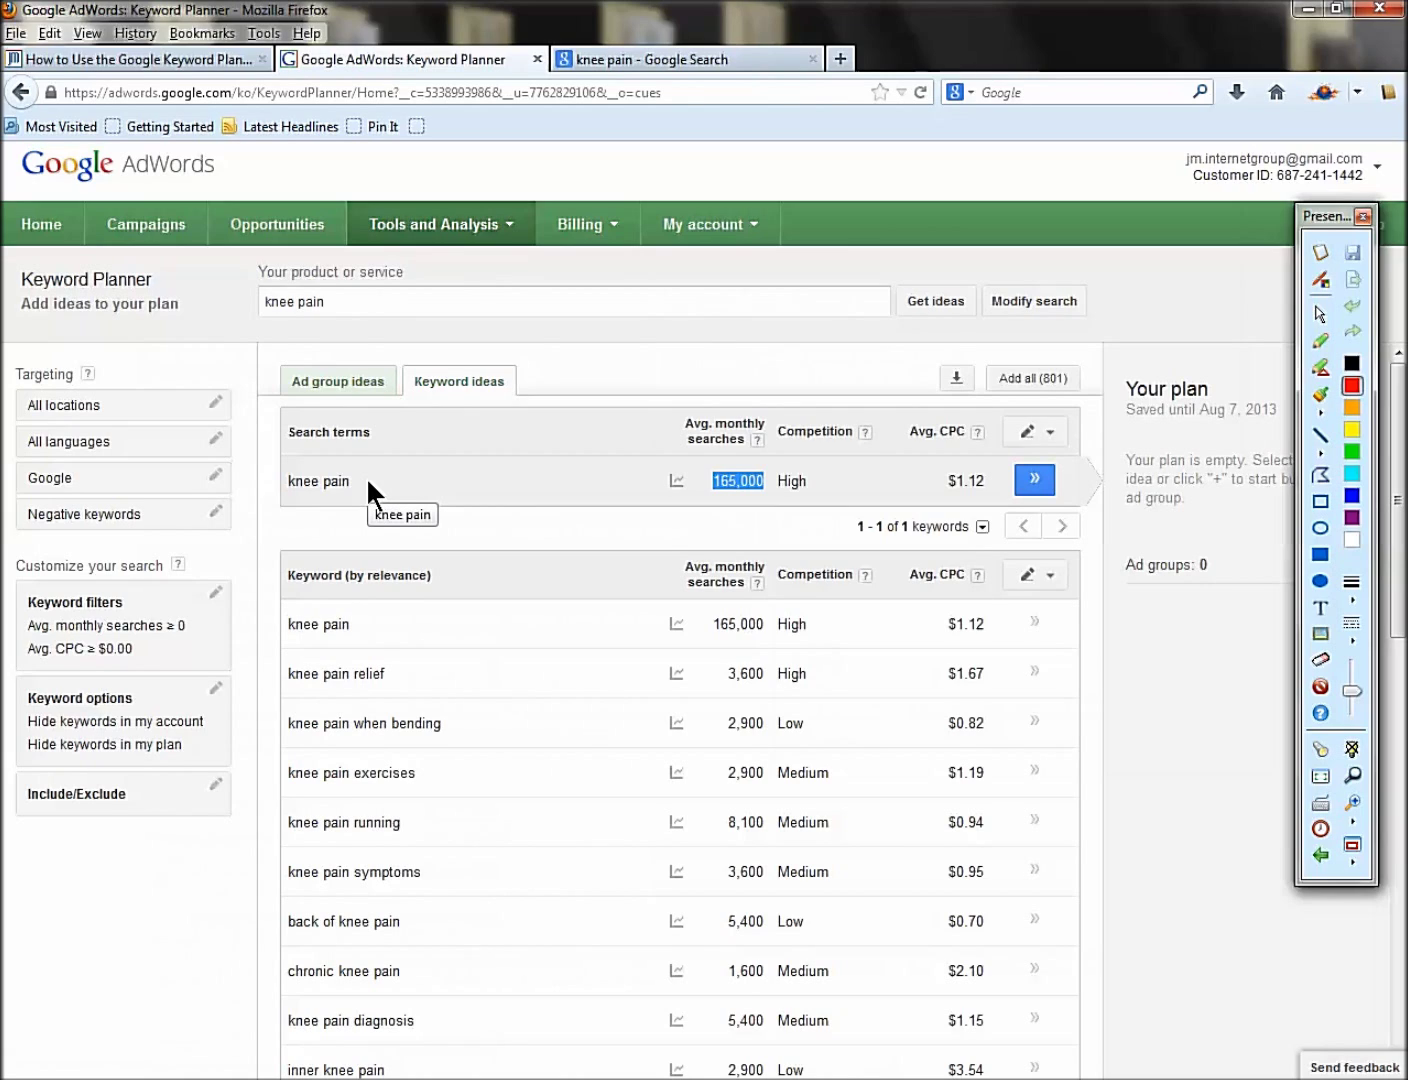
pyautogui.click(947, 479)
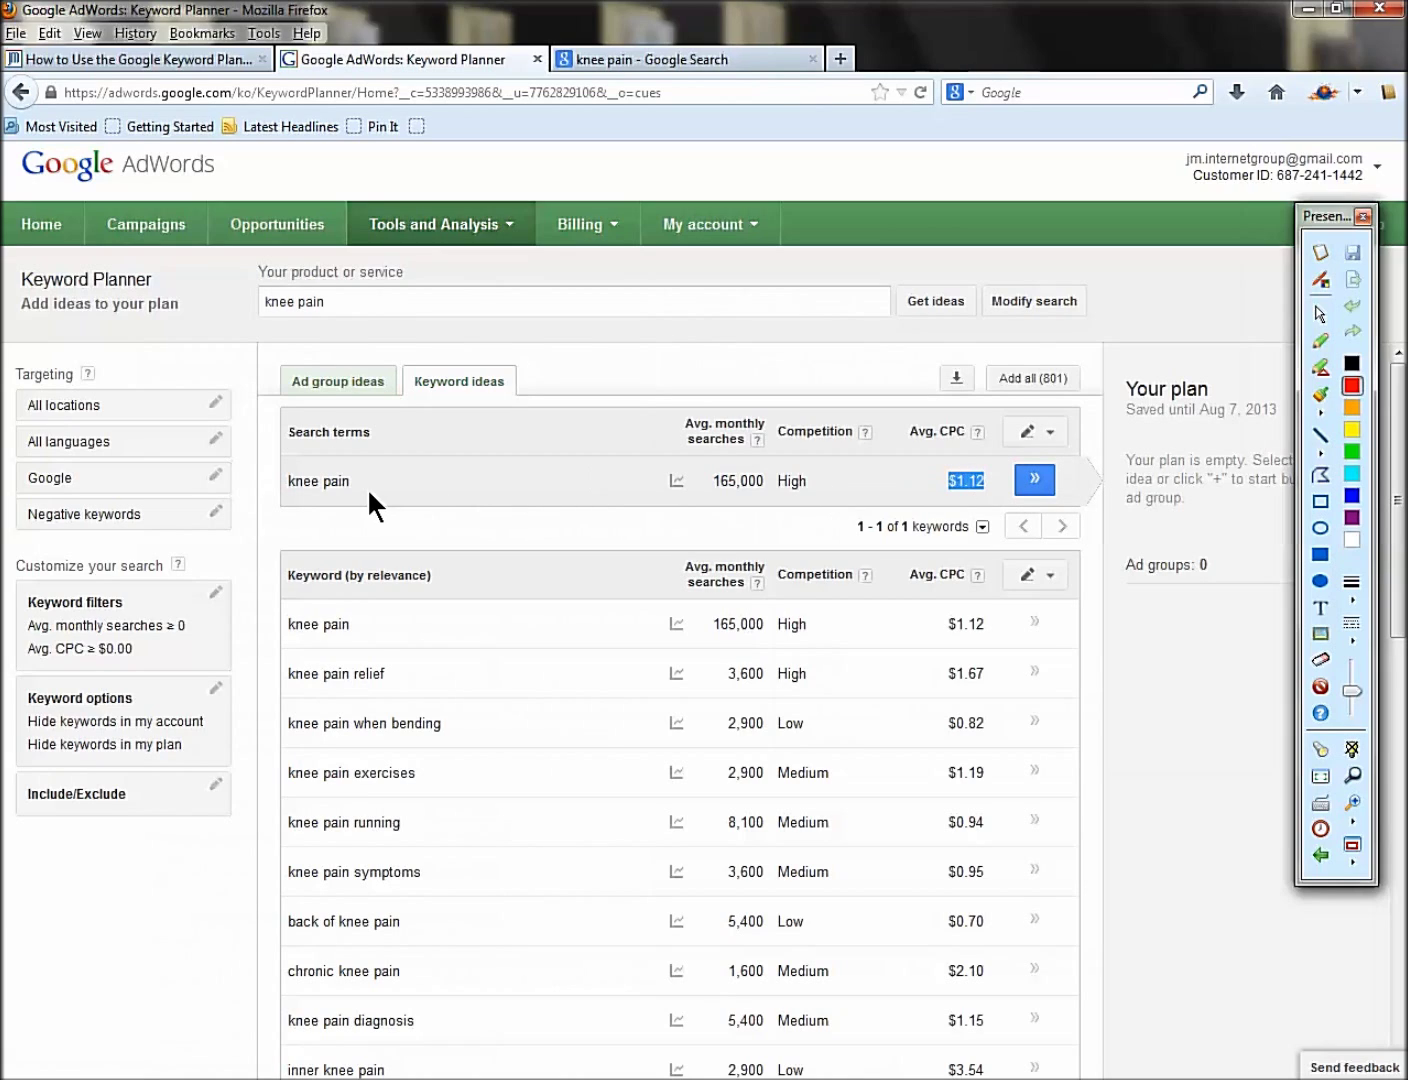
pyautogui.moveTo(368, 484); pyautogui.dragTo(280, 480)
pyautogui.scroll(-2, 309, 500)
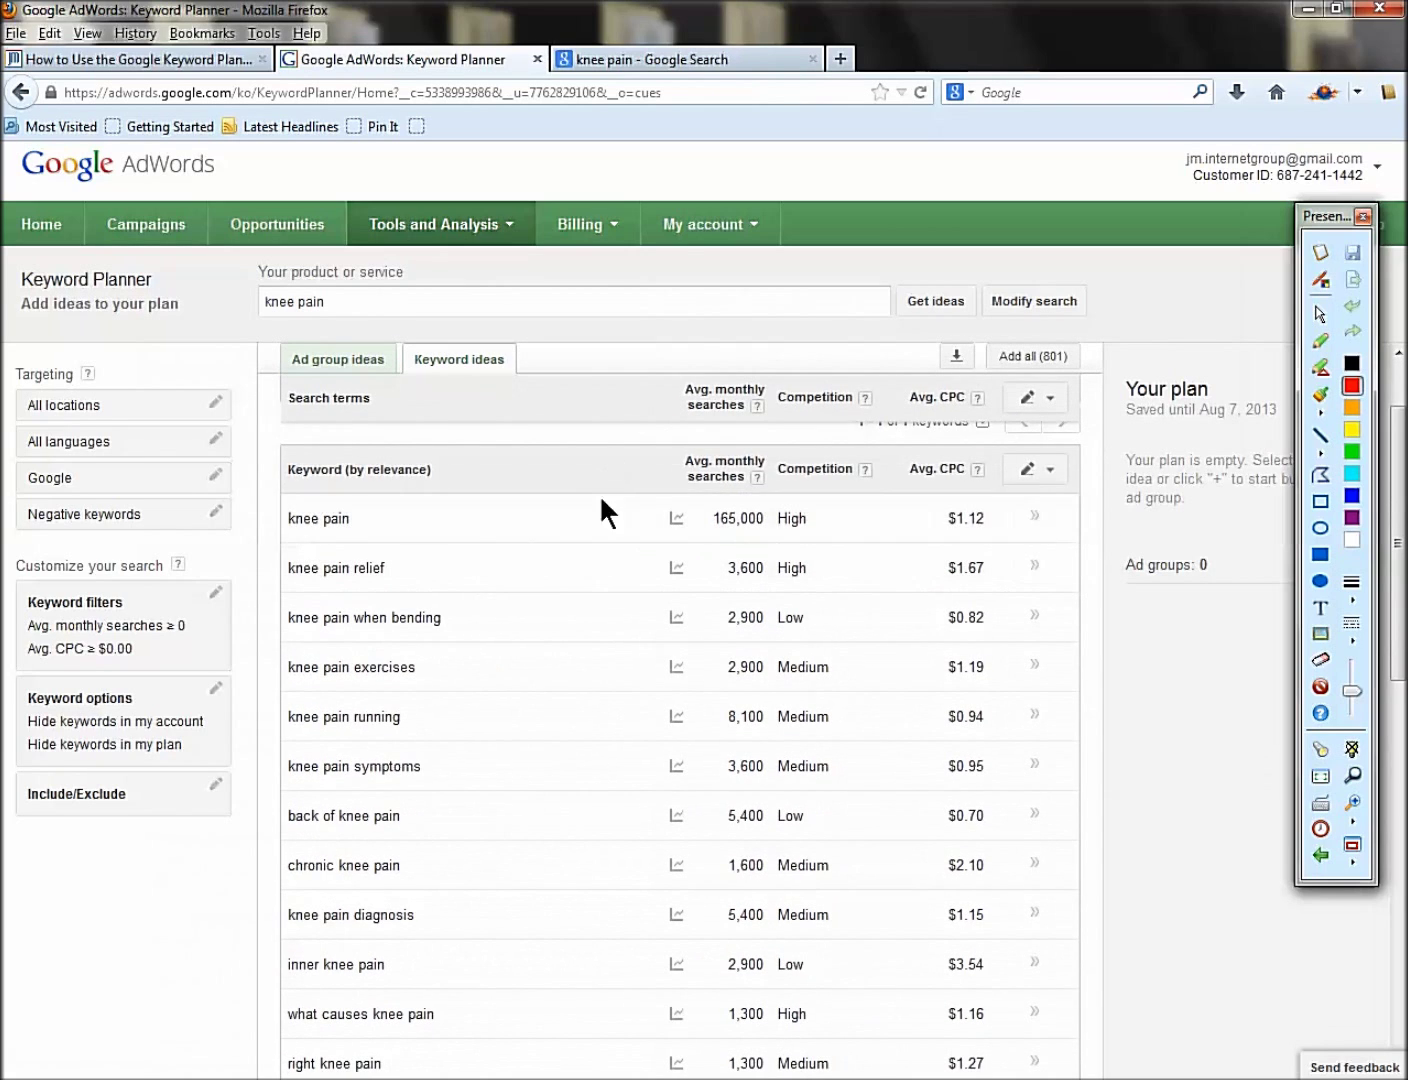
# Step: Box related ideas: knee pain relief, exercises, running, symptoms, chronic knee pain, and 3,600 searches
pyautogui.click(1321, 501)
pyautogui.moveTo(266, 502)
pyautogui.mouseDown()
pyautogui.moveTo(389, 540)
pyautogui.moveTo(407, 588)
pyautogui.mouseUp()
pyautogui.moveTo(263, 646); pyautogui.dragTo(447, 690)
pyautogui.moveTo(346, 696); pyautogui.dragTo(437, 740)
pyautogui.moveTo(340, 750); pyautogui.dragTo(452, 787)
pyautogui.moveTo(260, 850); pyautogui.dragTo(422, 889)
pyautogui.moveTo(703, 553); pyautogui.dragTo(771, 586)
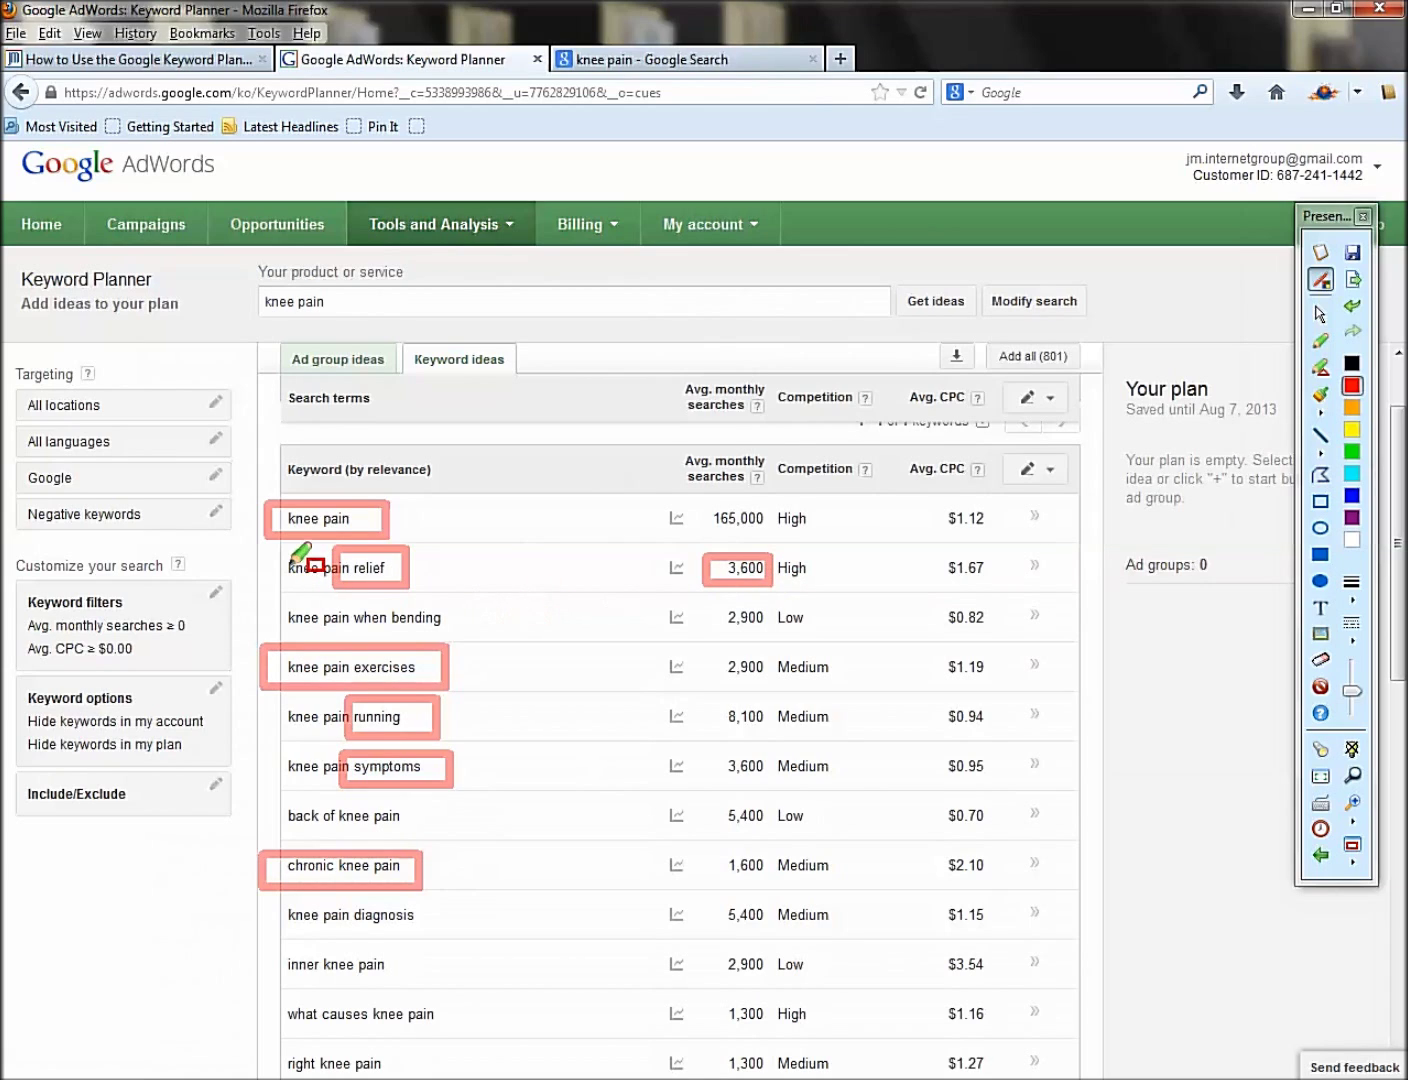
pyautogui.click(1322, 686)
# Step: Mark knee pain relief's 3,600 searches, then sort ideas by average monthly searches, highest first
pyautogui.moveTo(265, 555); pyautogui.dragTo(399, 579)
pyautogui.moveTo(695, 552); pyautogui.dragTo(776, 584)
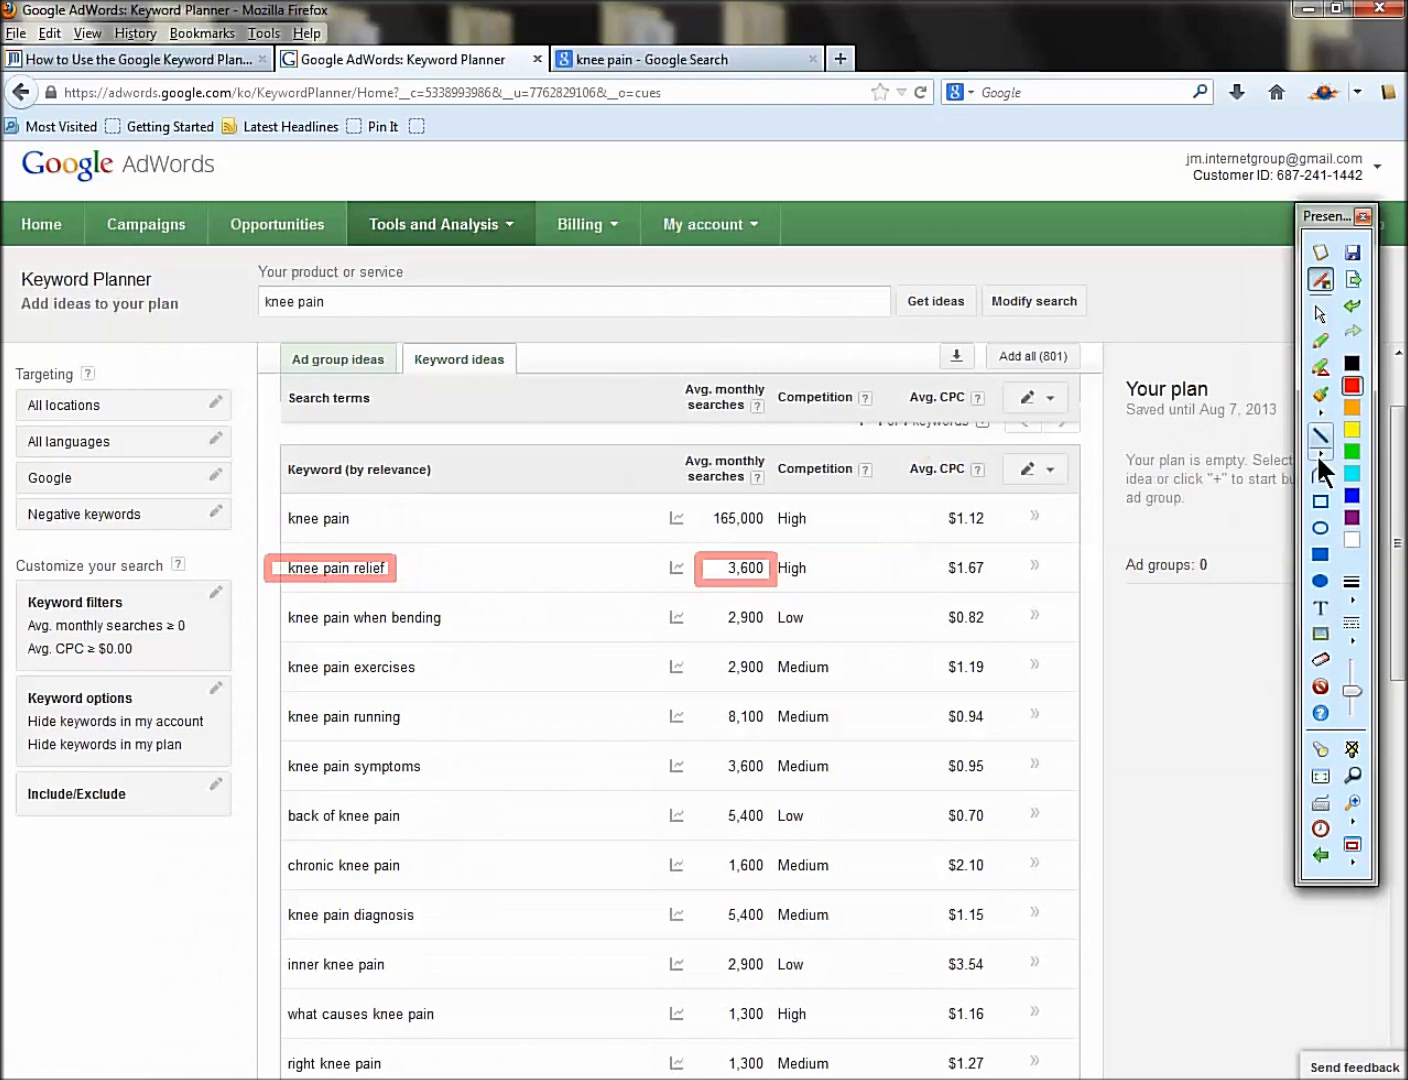
pyautogui.click(1319, 688)
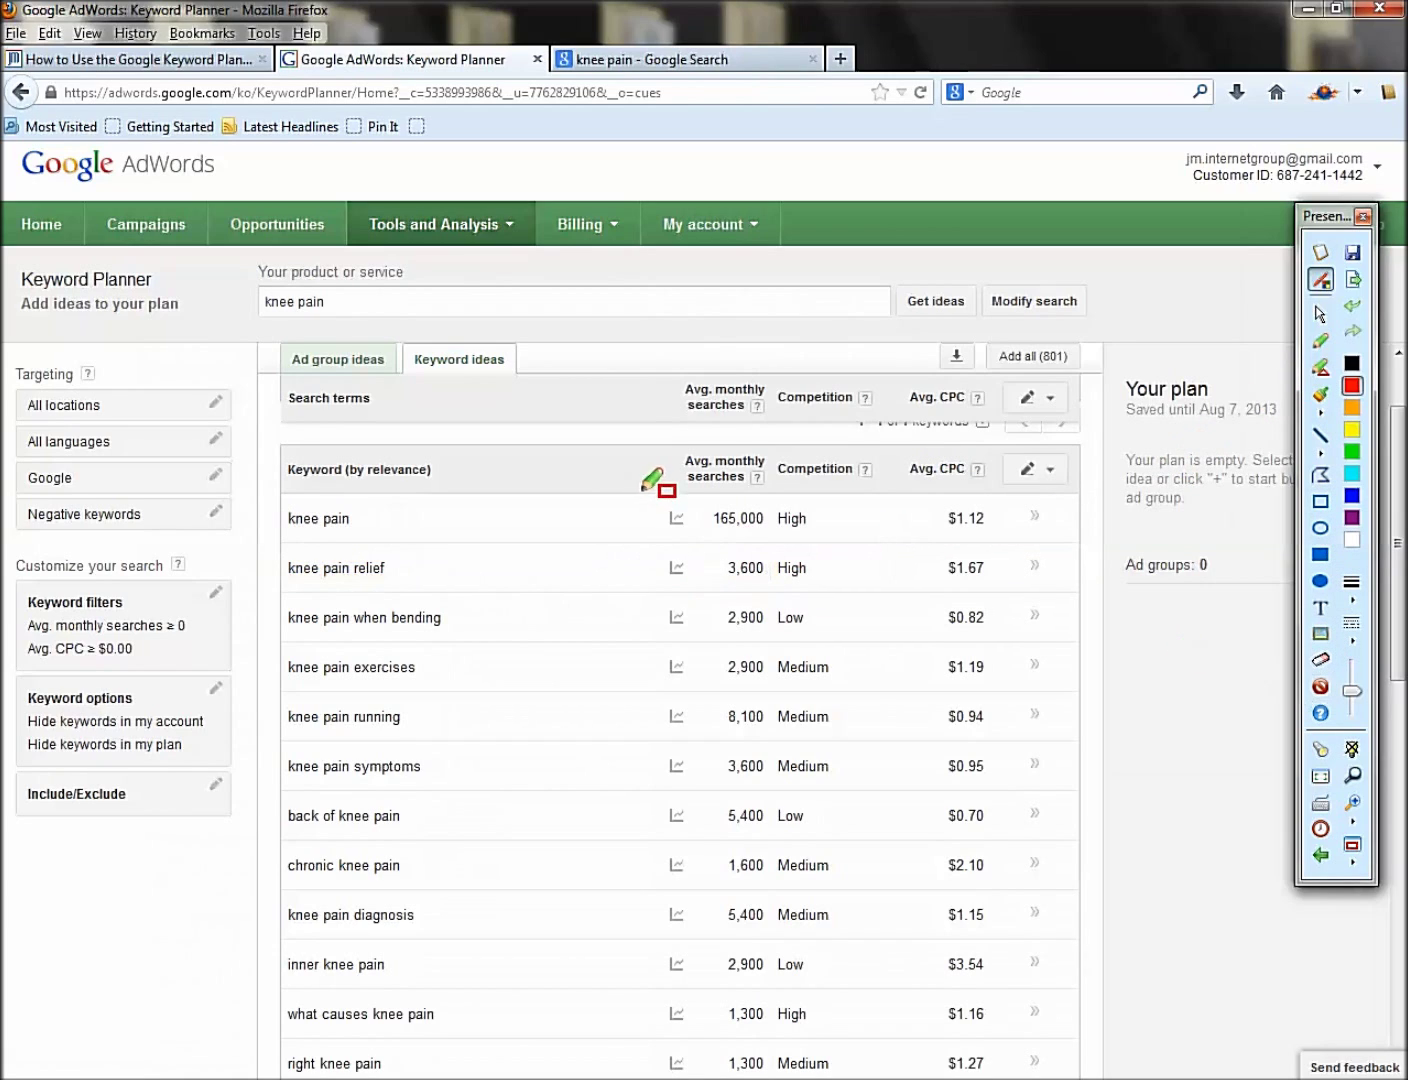
pyautogui.click(708, 482)
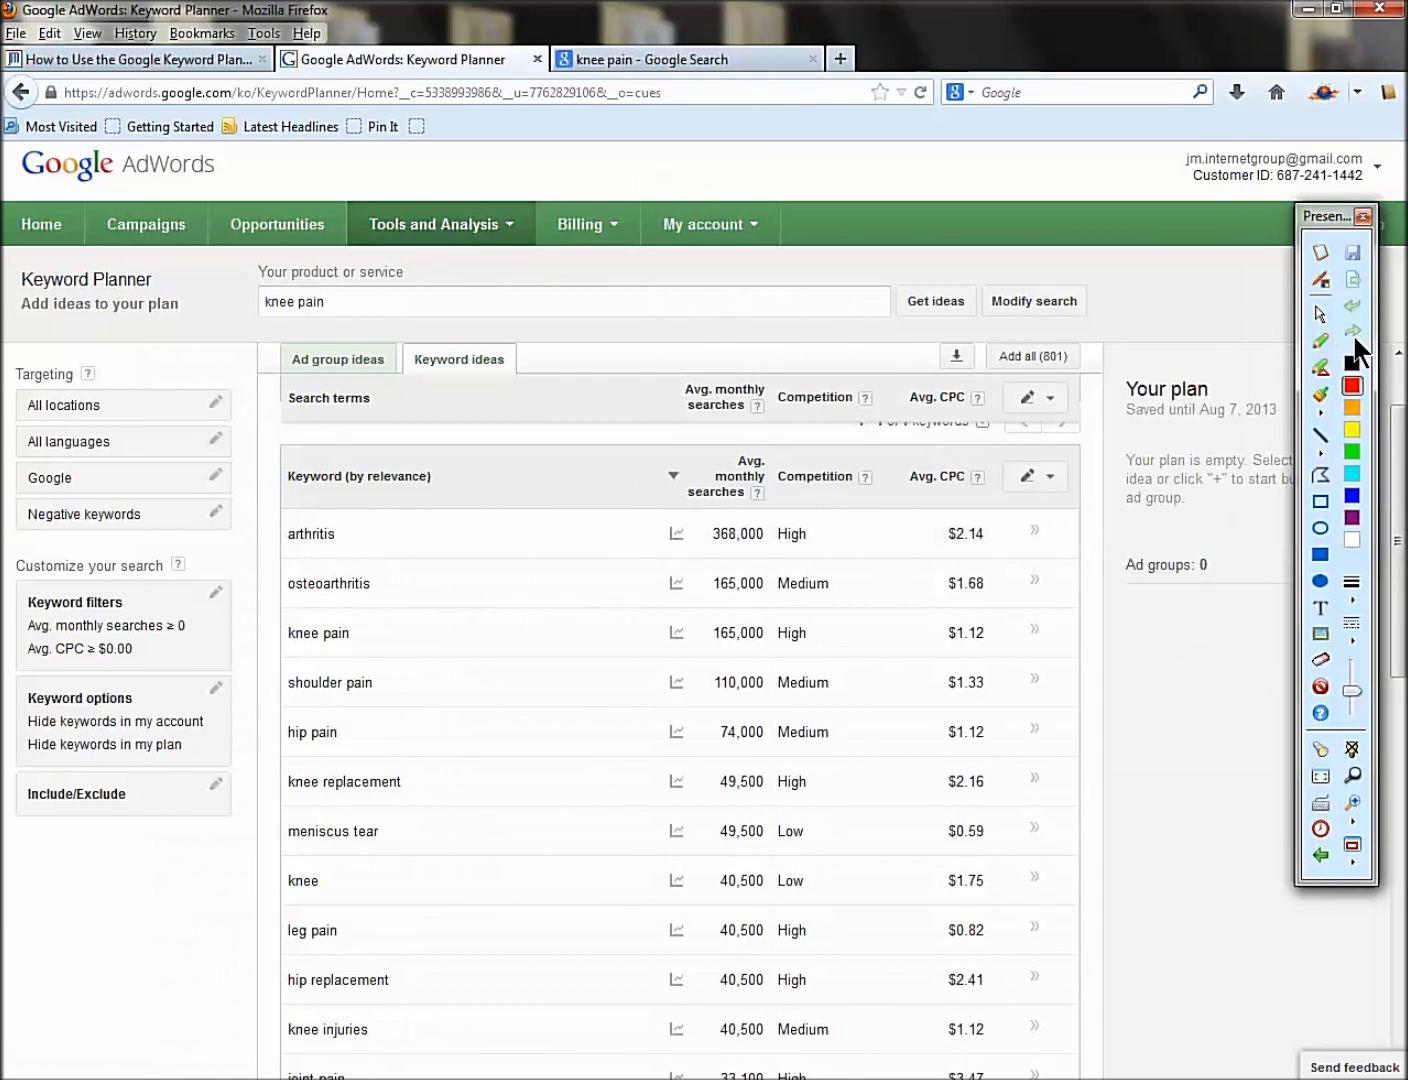
pyautogui.click(1318, 501)
pyautogui.moveTo(237, 281); pyautogui.dragTo(357, 333)
pyautogui.moveTo(263, 500); pyautogui.dragTo(393, 556)
pyautogui.moveTo(255, 549); pyautogui.dragTo(390, 610)
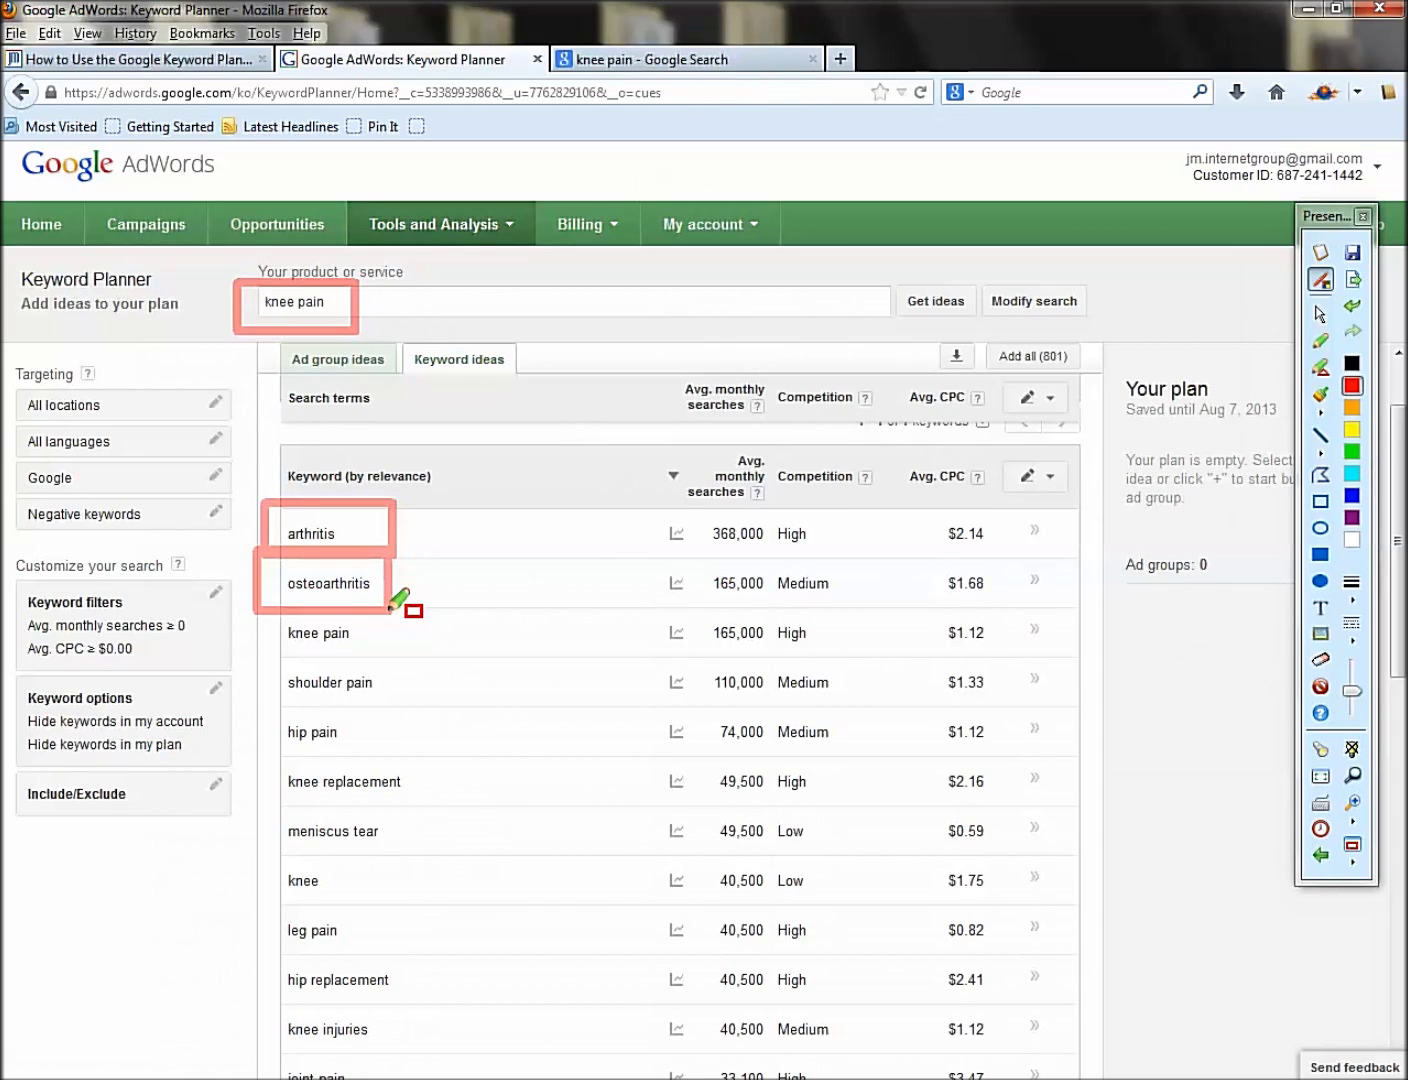
pyautogui.click(1316, 688)
pyautogui.click(1318, 690)
pyautogui.click(335, 304)
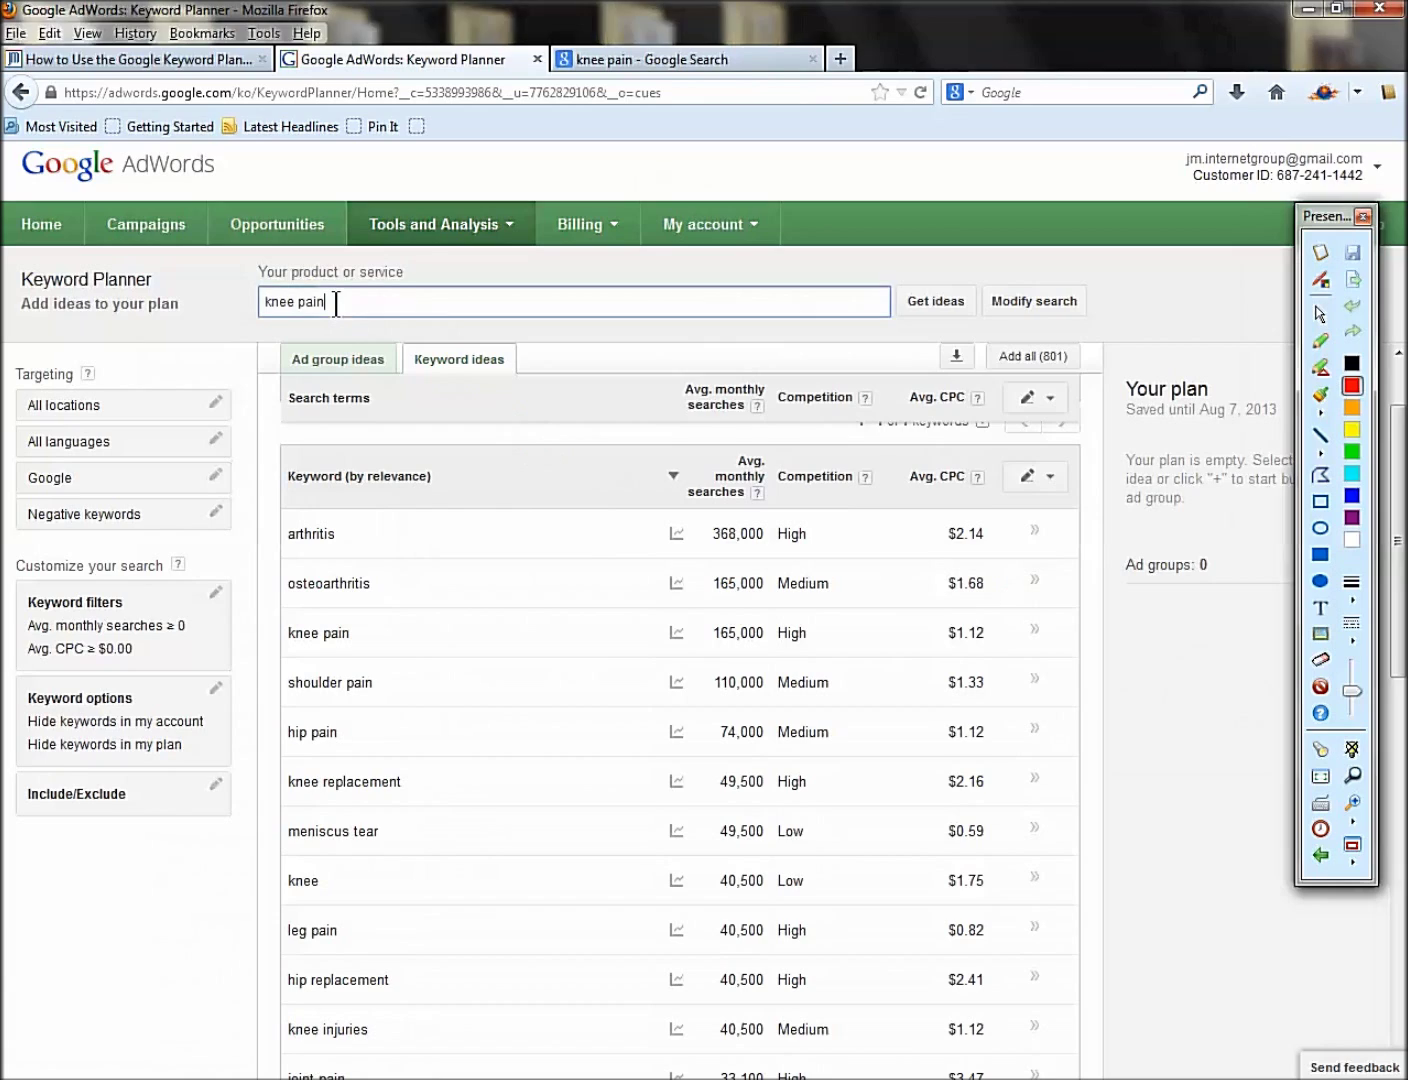
pyautogui.moveTo(335, 304); pyautogui.dragTo(245, 290)
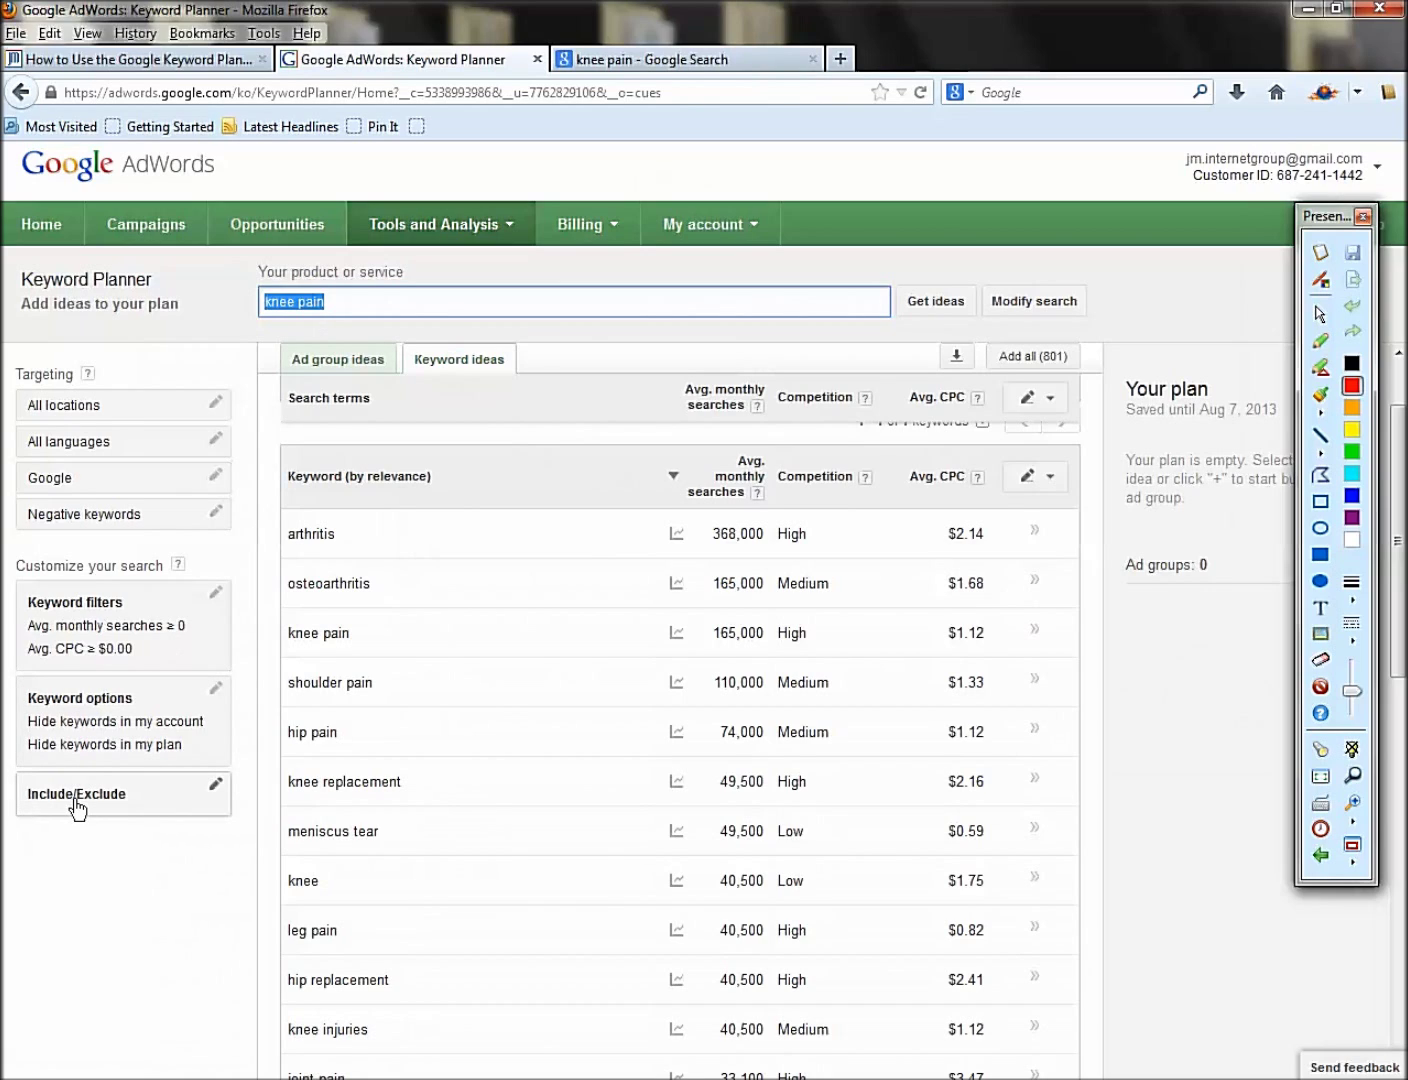
pyautogui.click(214, 787)
# Step: Set the Only include keywords filter to 'knee pain' and apply it
pyautogui.click(145, 841)
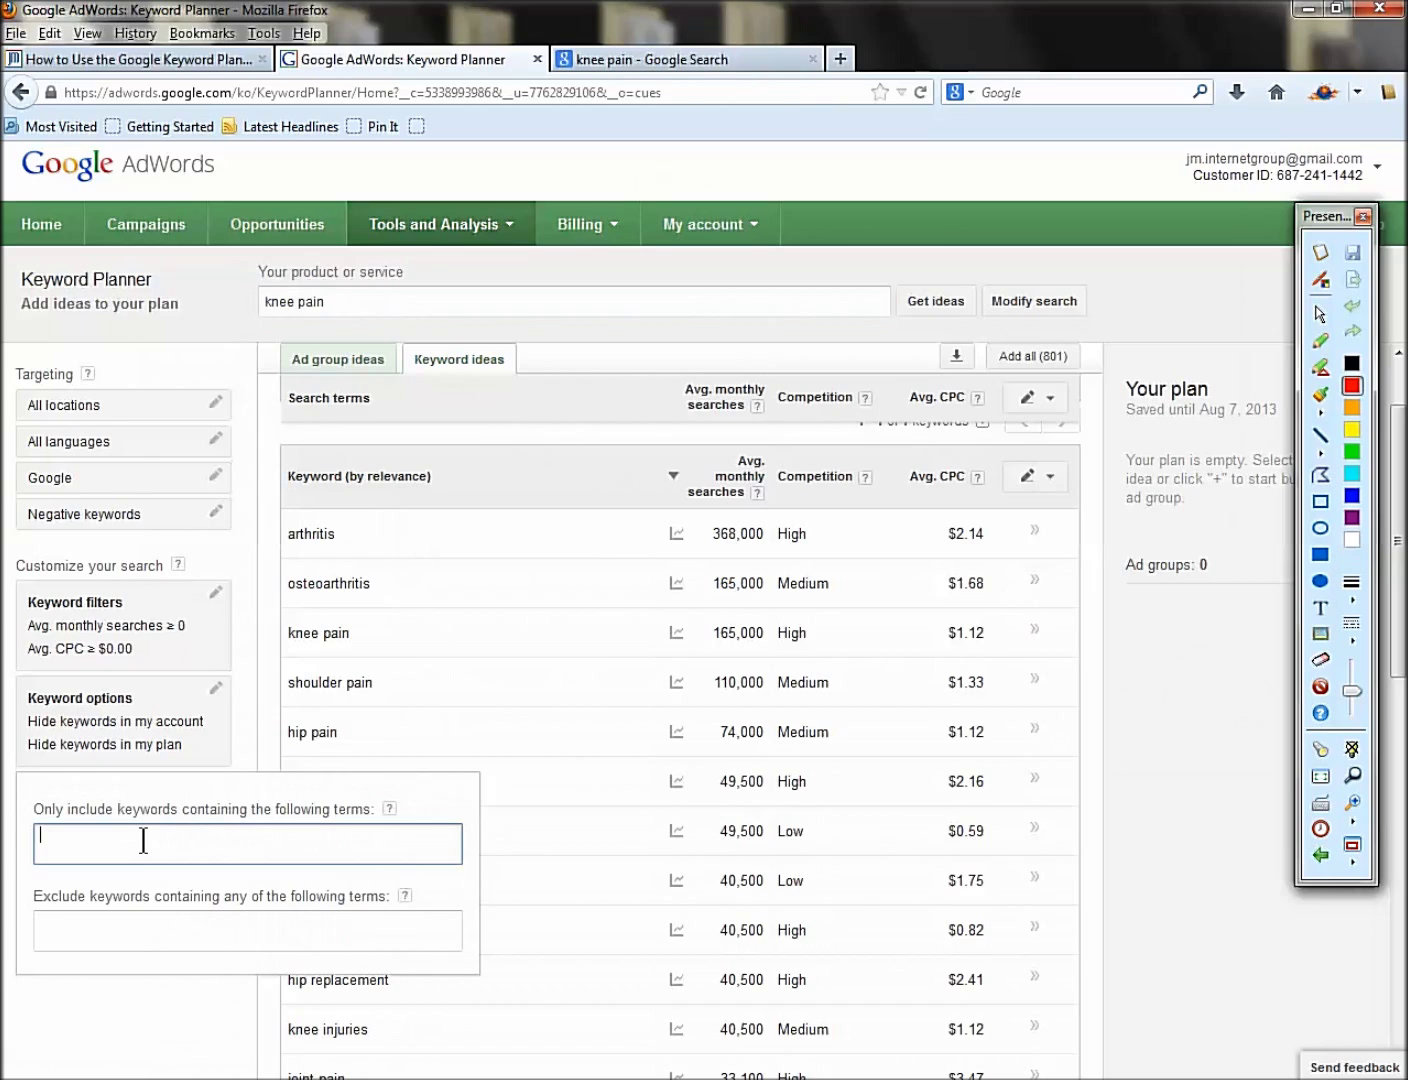
pyautogui.write('knee pain')
pyautogui.click(277, 308)
pyautogui.tripleClick(277, 308)
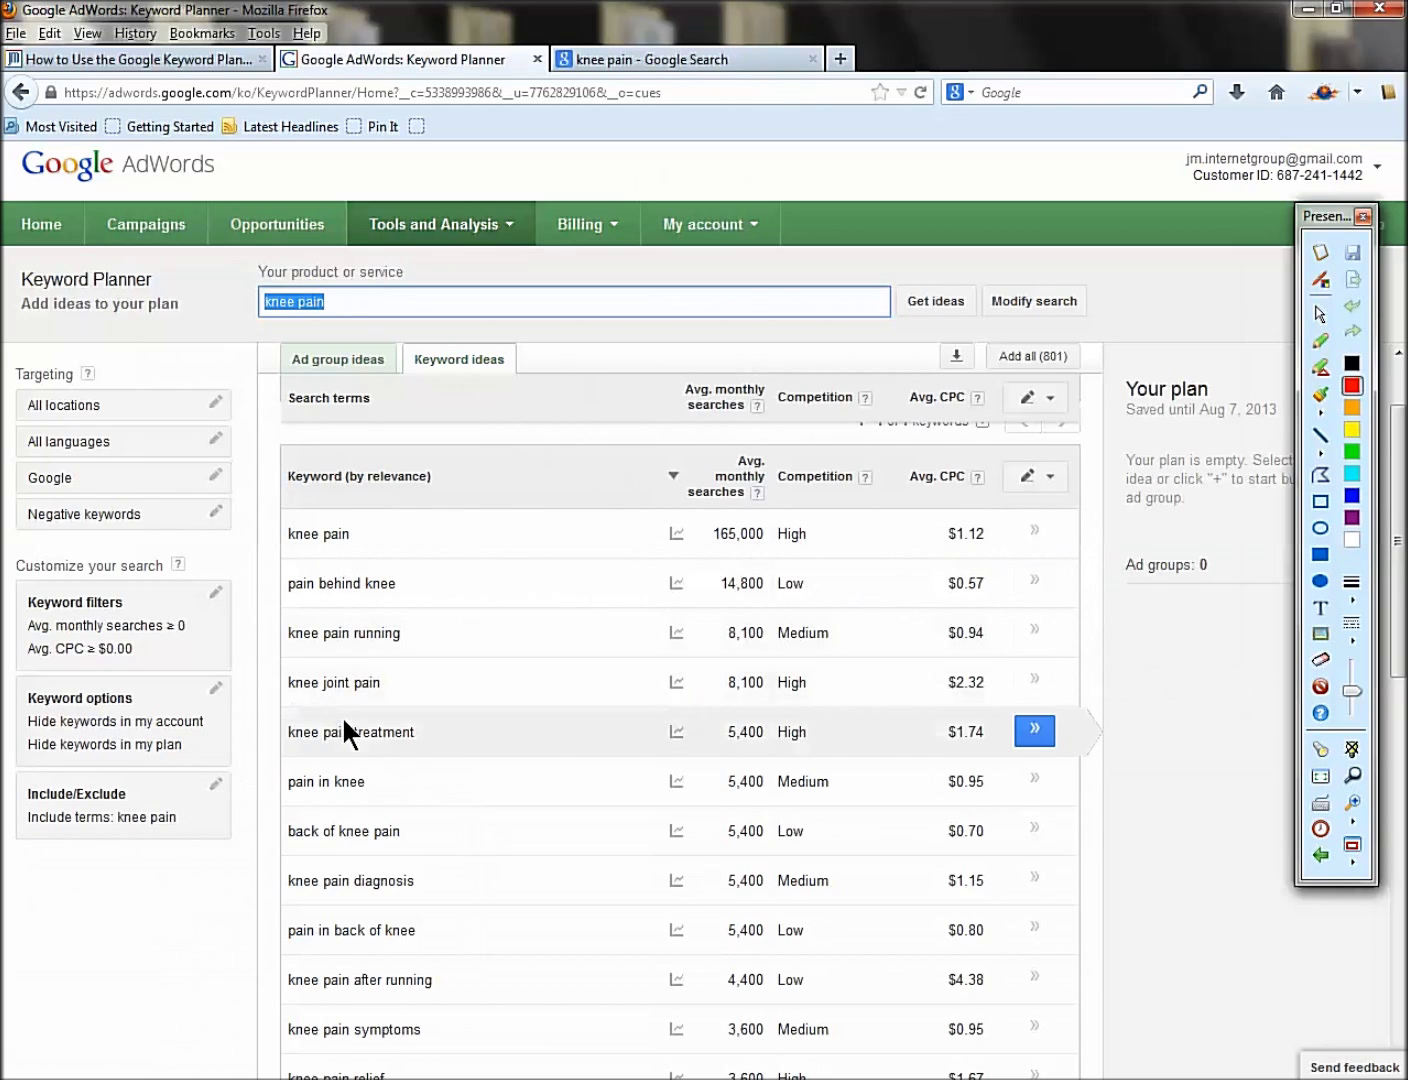
# Step: Recheck the include/exclude settings and bring up the Modify search options
pyautogui.click(92, 804)
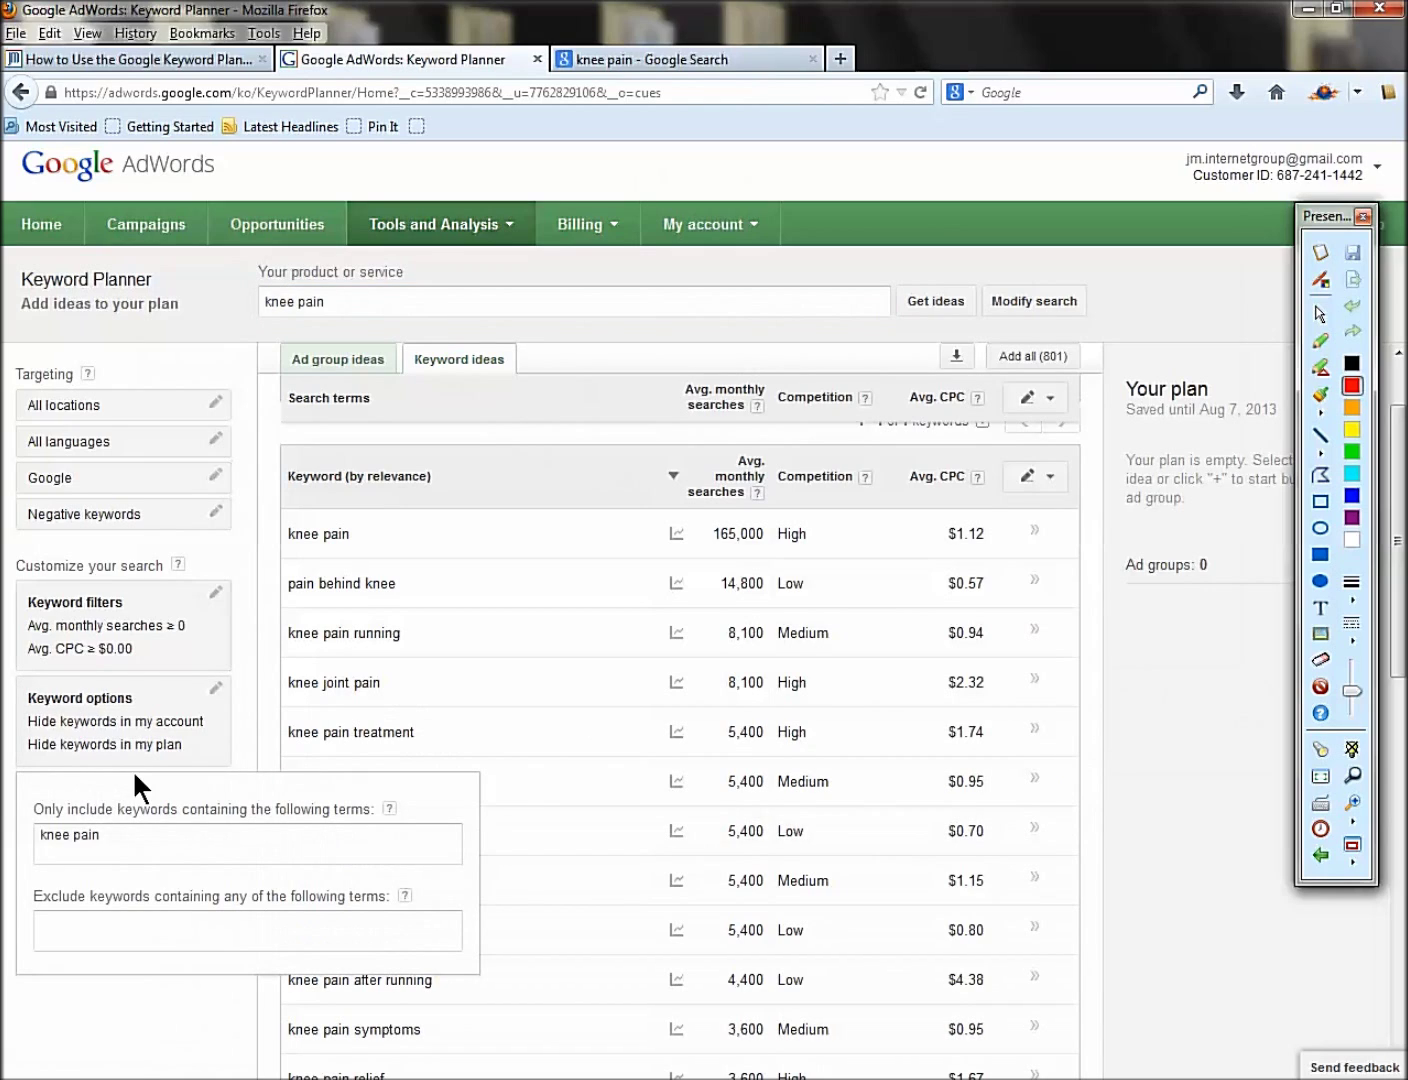
pyautogui.click(269, 300)
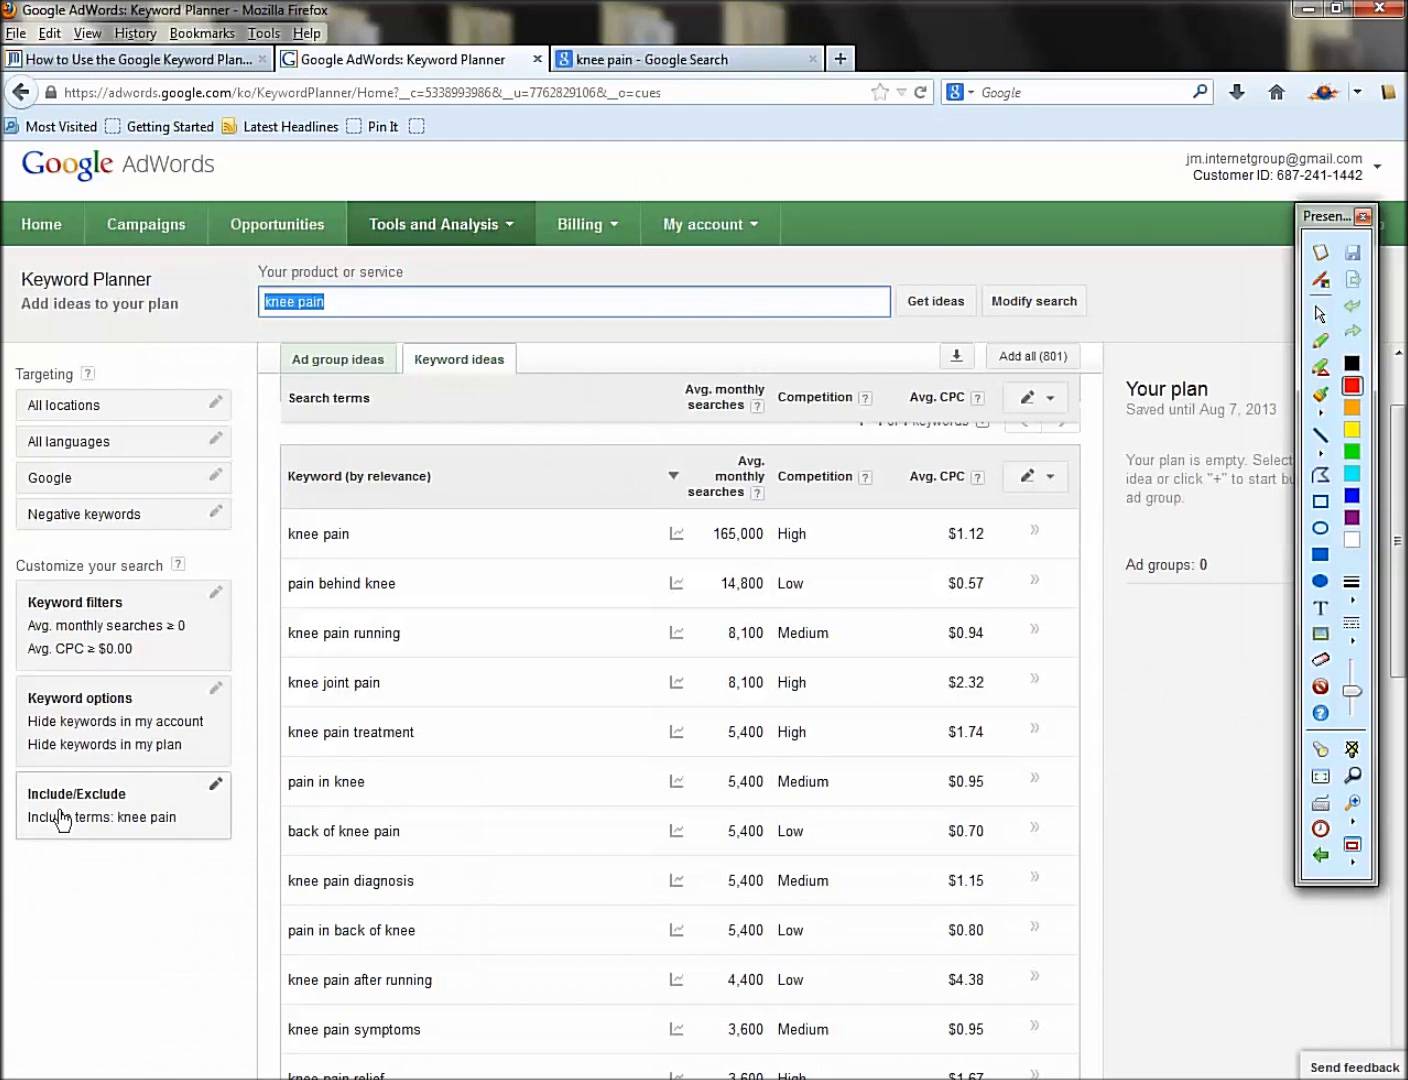
pyautogui.click(1019, 301)
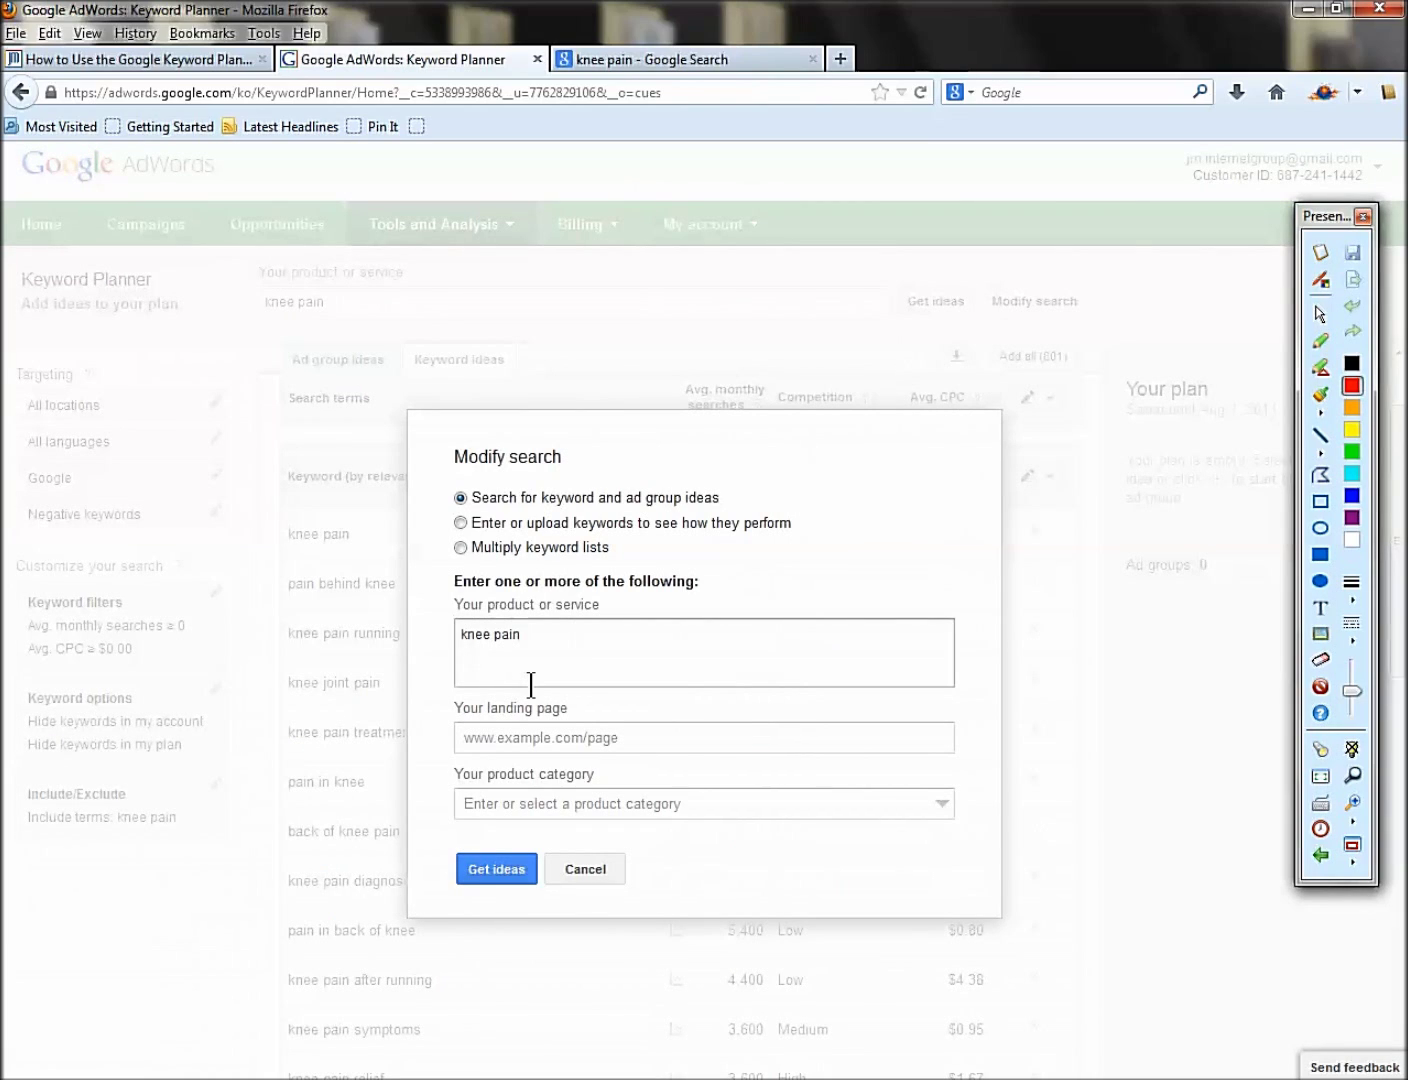
pyautogui.click(112, 63)
# Step: Highlight the tutorial's Point #1 exact match, Point #2 target location, and Point #3 removing garbage notes
pyautogui.click(673, 533)
pyautogui.scroll(3, 641, 500)
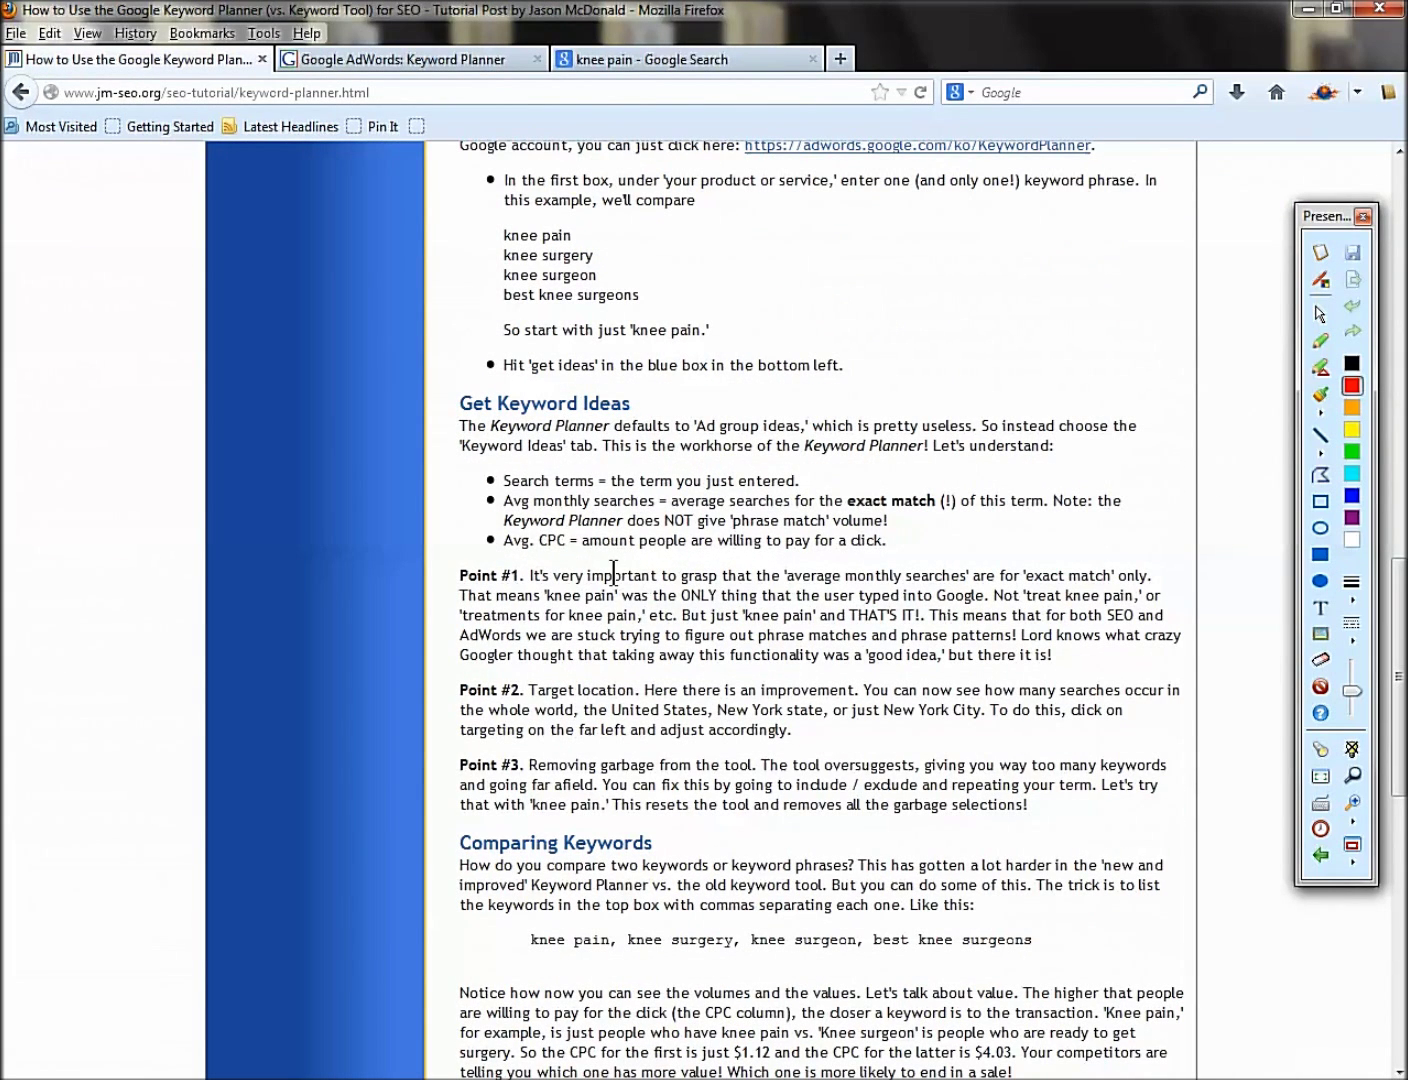
pyautogui.moveTo(781, 576); pyautogui.dragTo(930, 614)
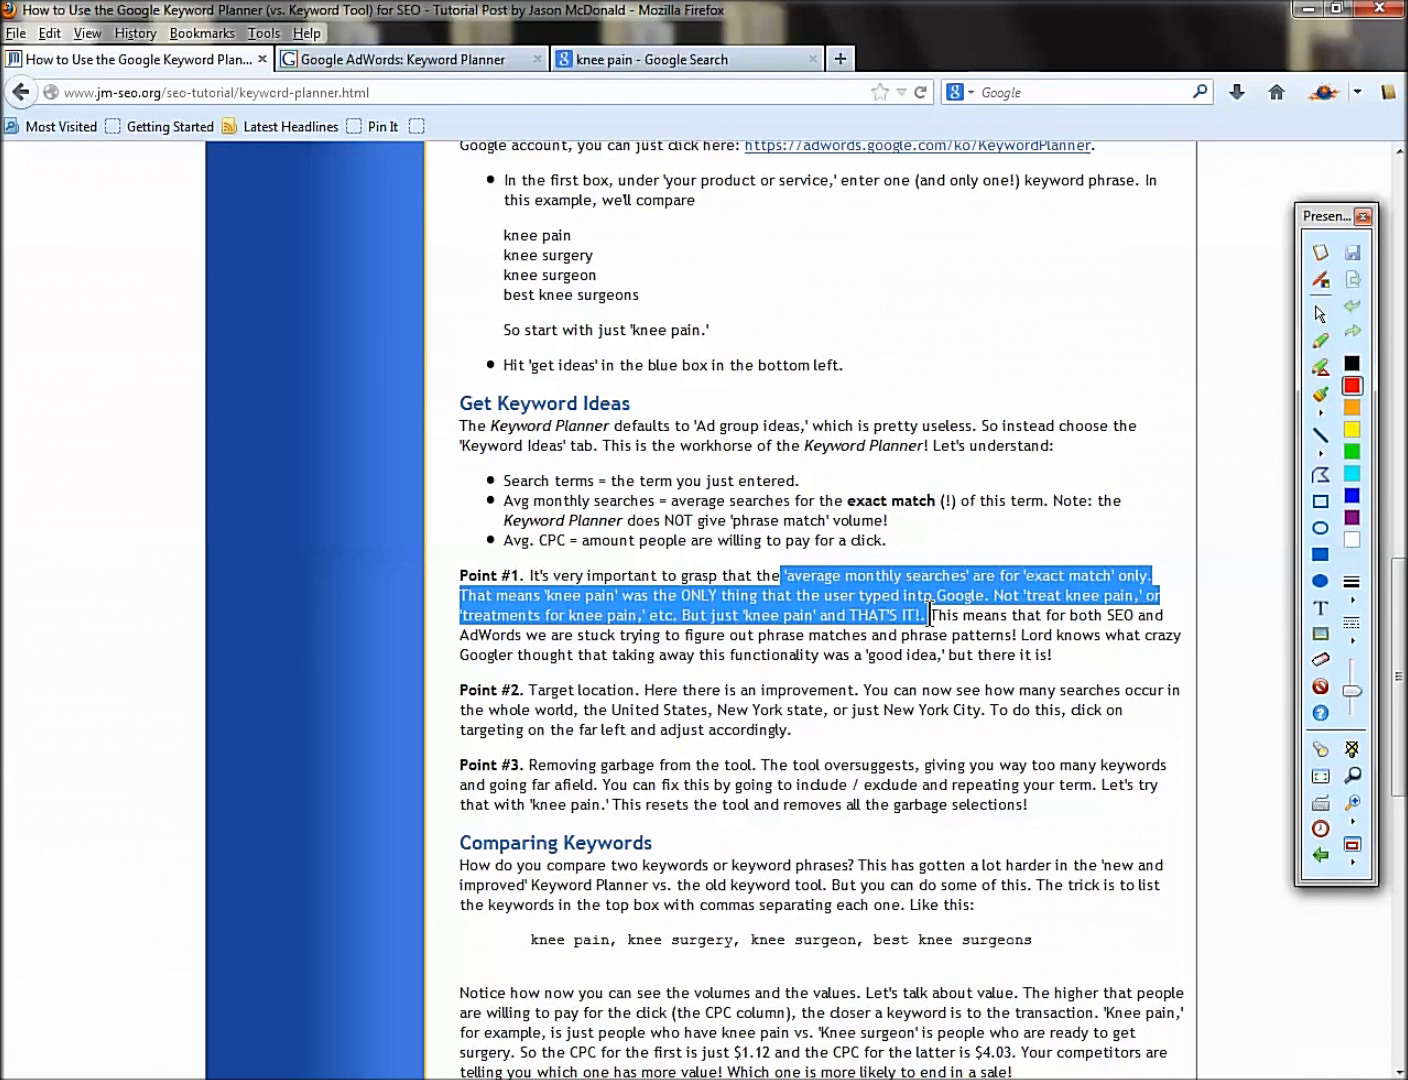
pyautogui.scroll(-5, 930, 613)
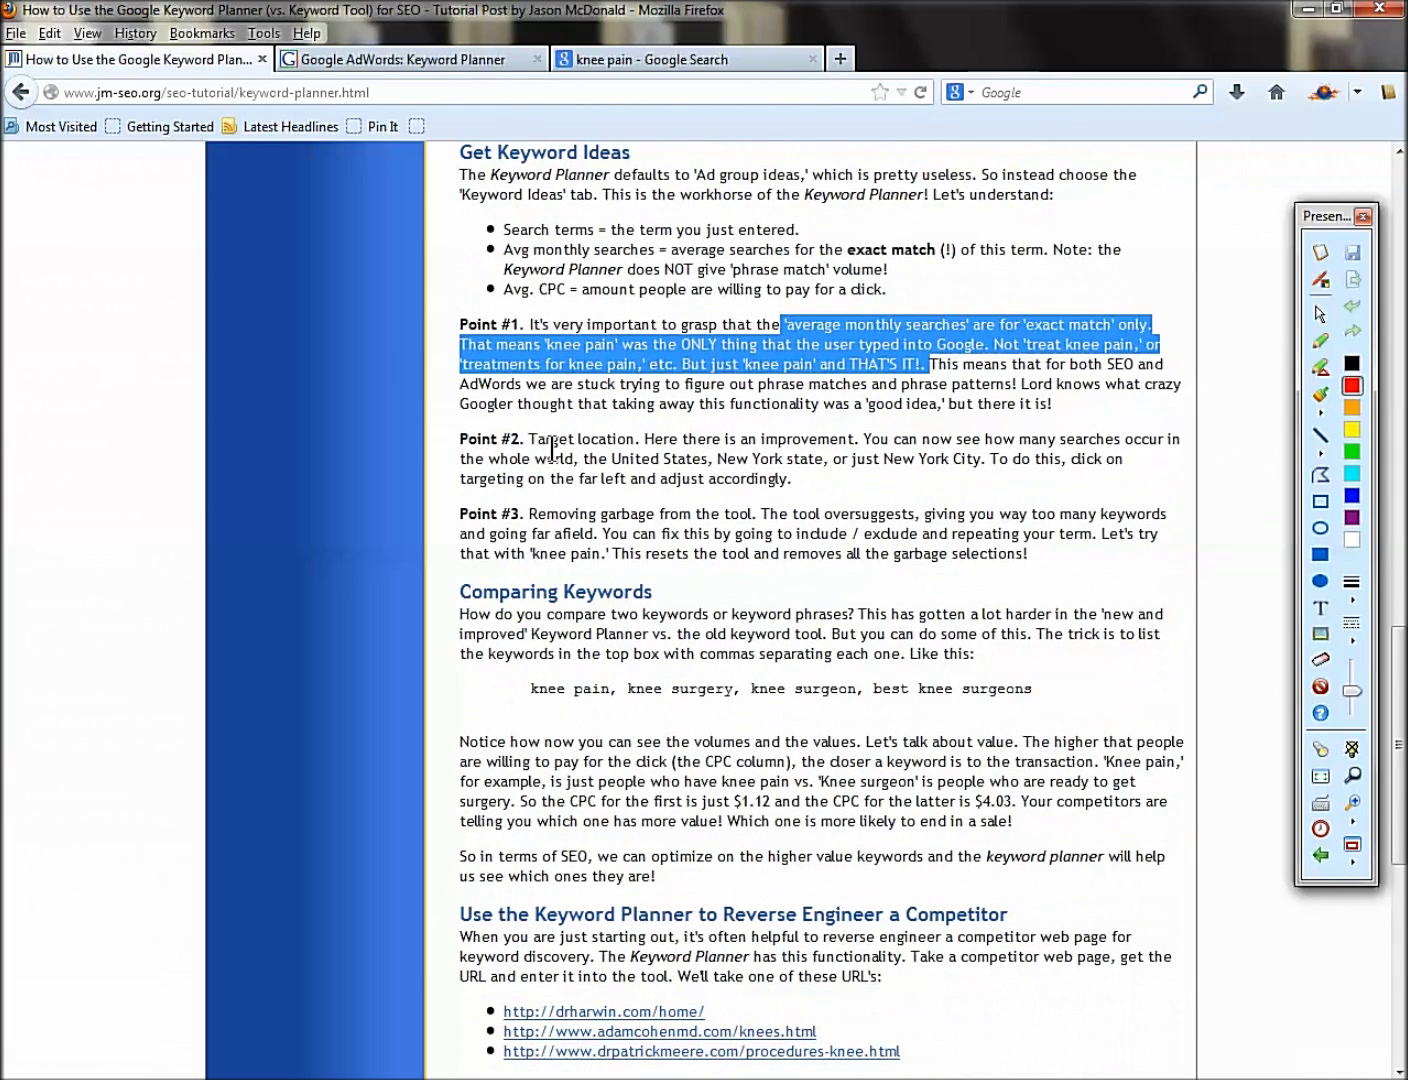
pyautogui.moveTo(545, 440); pyautogui.dragTo(611, 445)
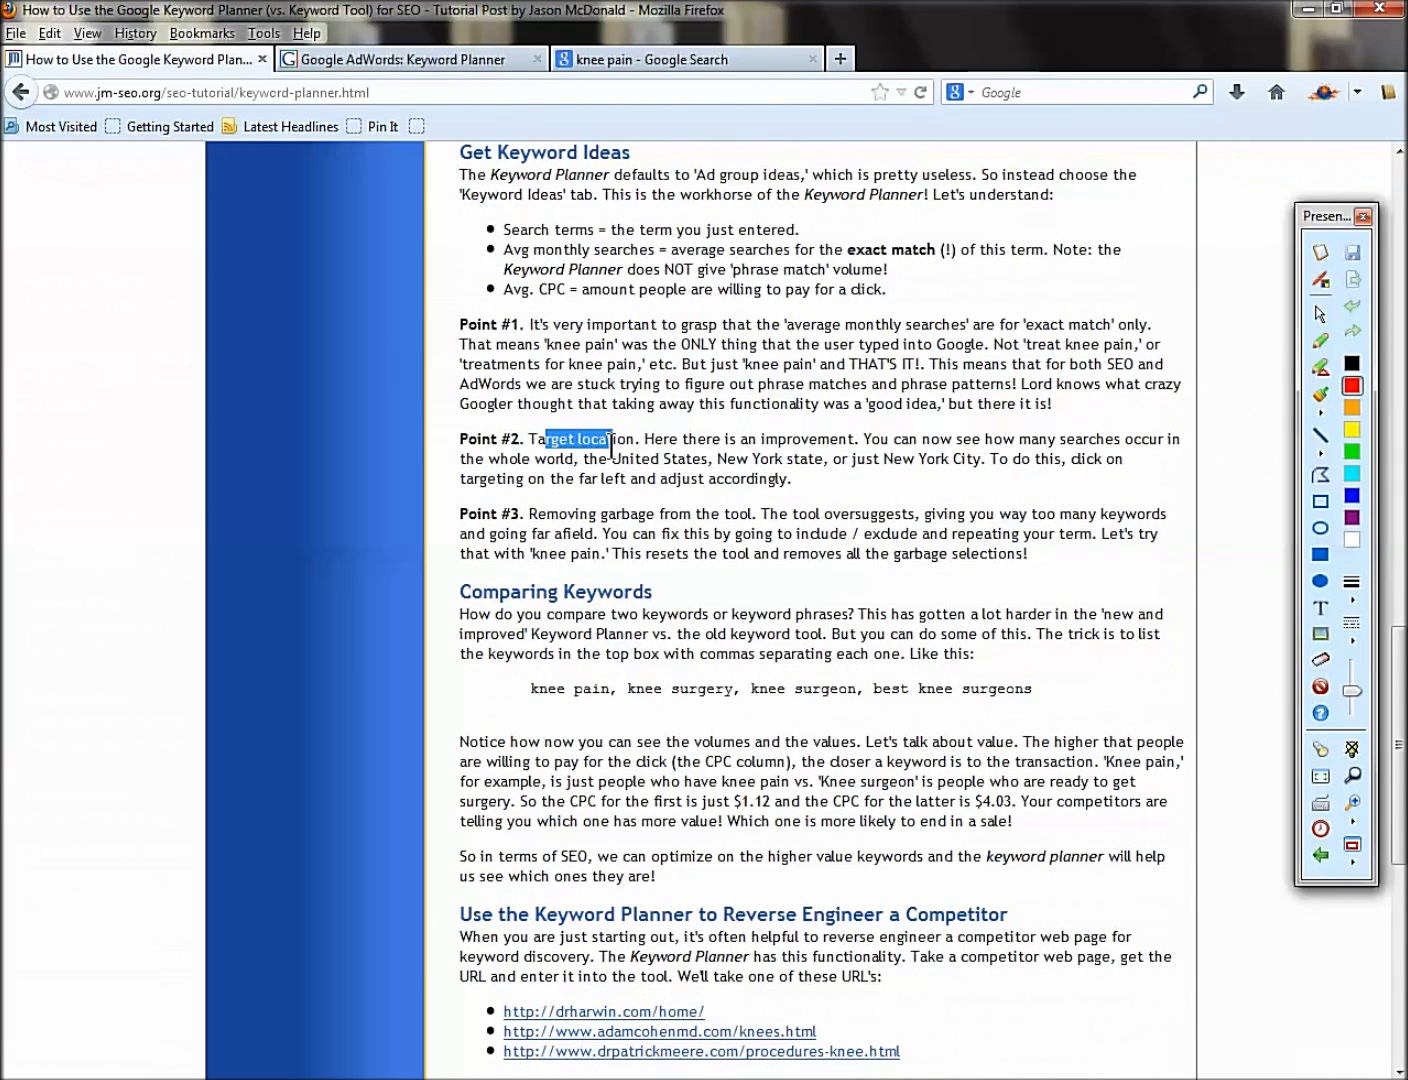
pyautogui.moveTo(579, 513); pyautogui.dragTo(670, 509)
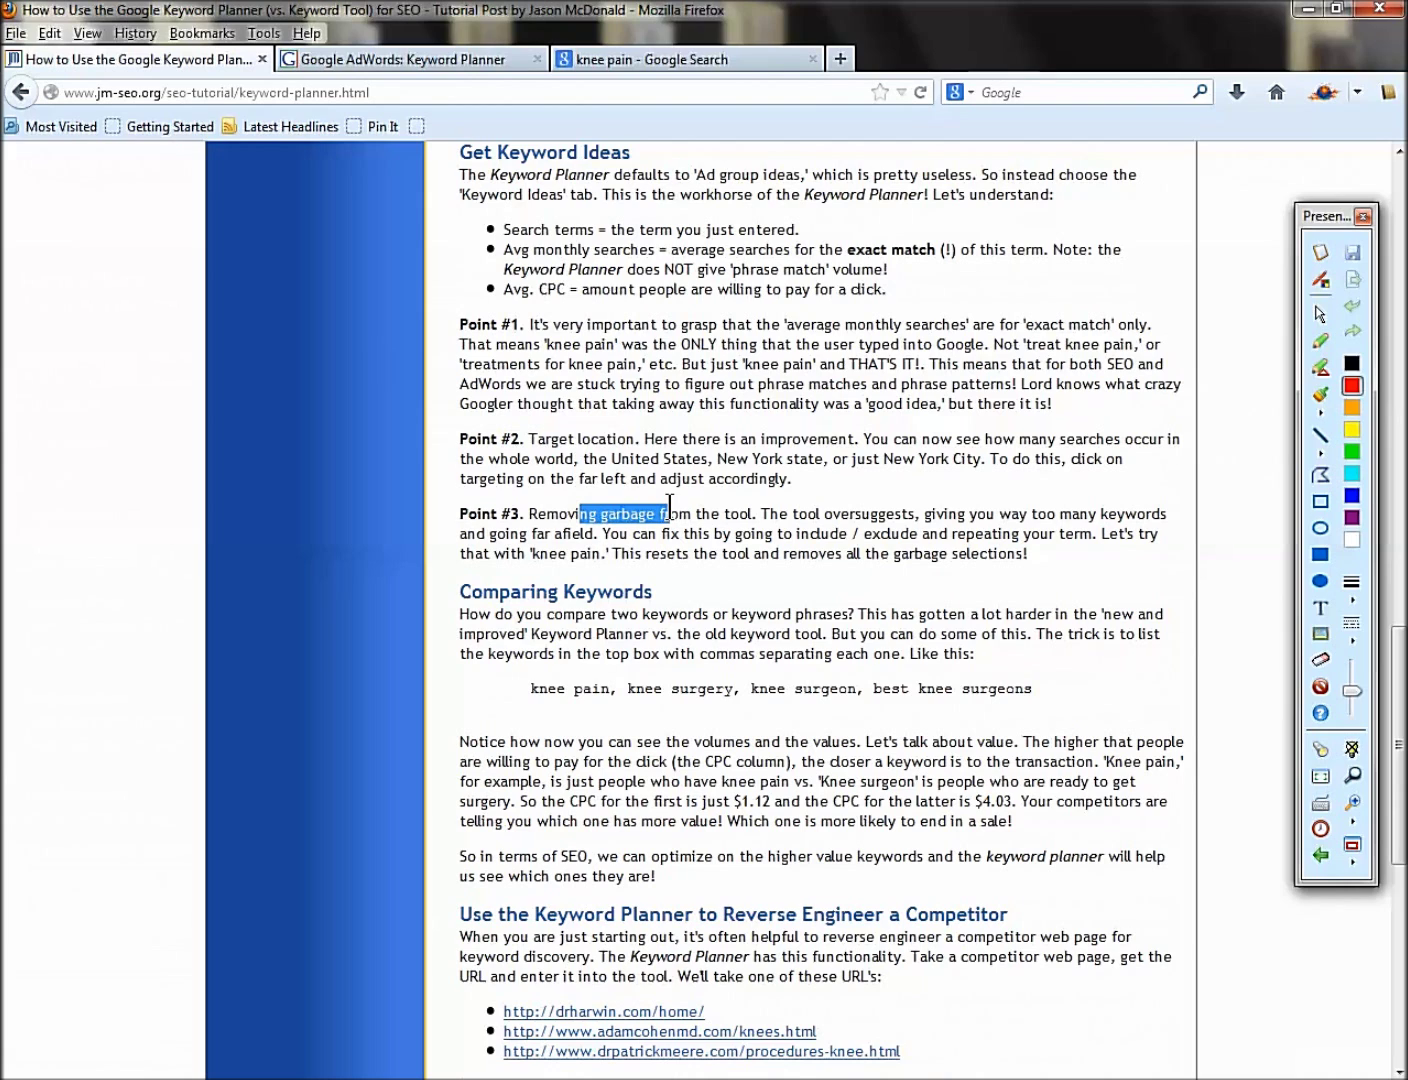
pyautogui.click(633, 59)
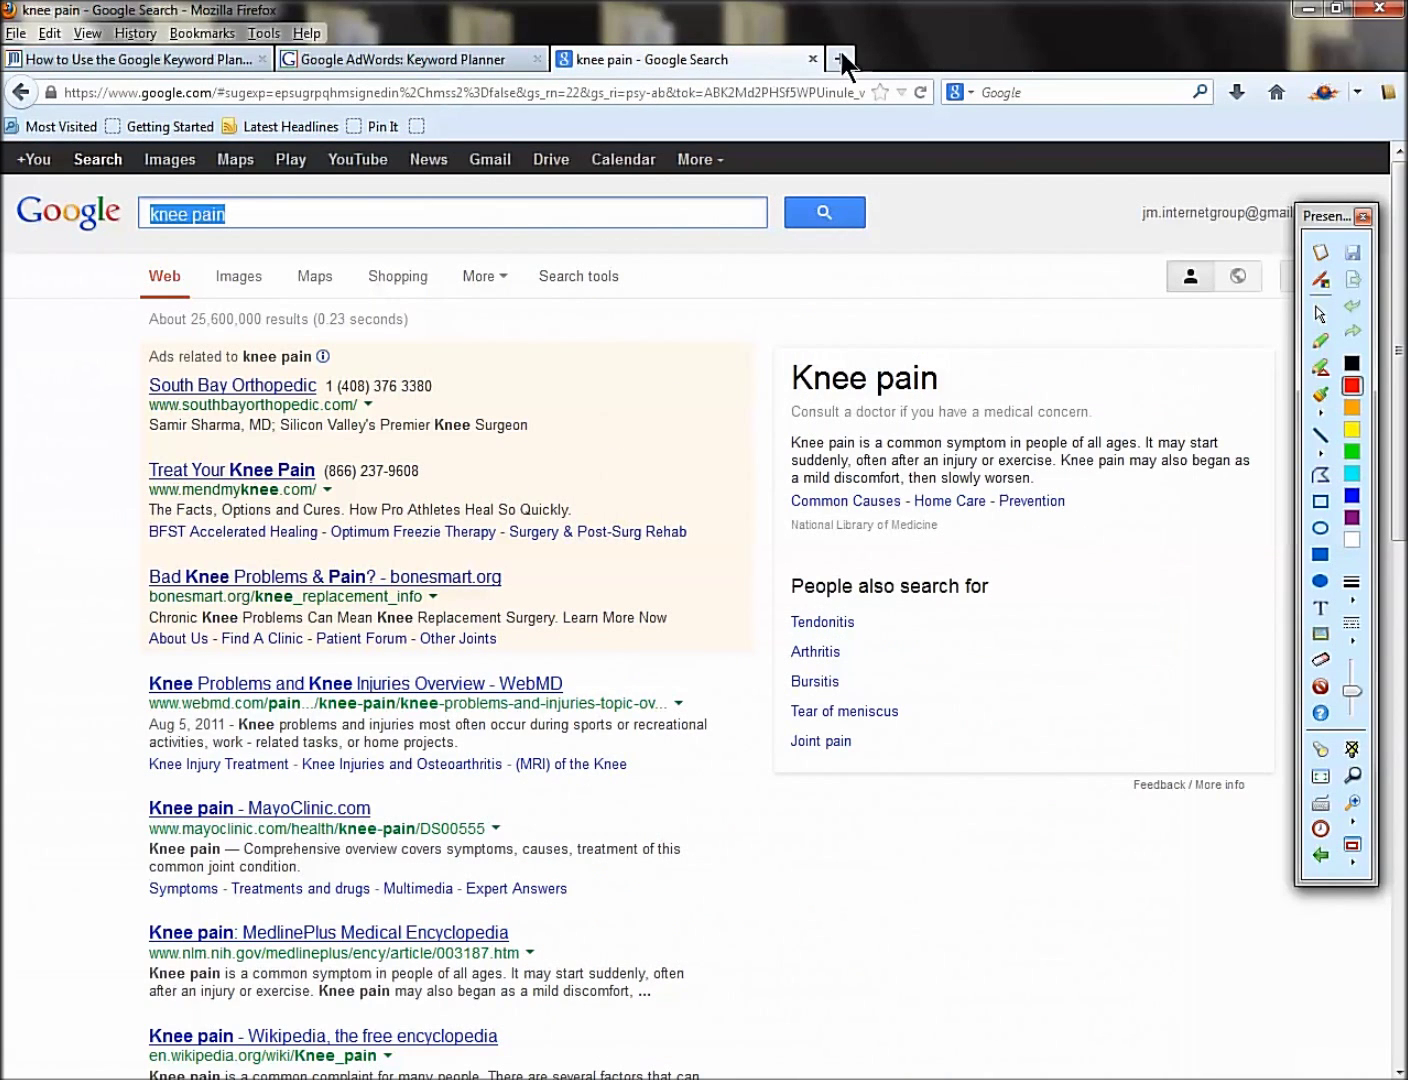
# Step: Close the search tab and target United States, dropping knee pain to 90,500 searches at $1.62 CPC
pyautogui.click(812, 59)
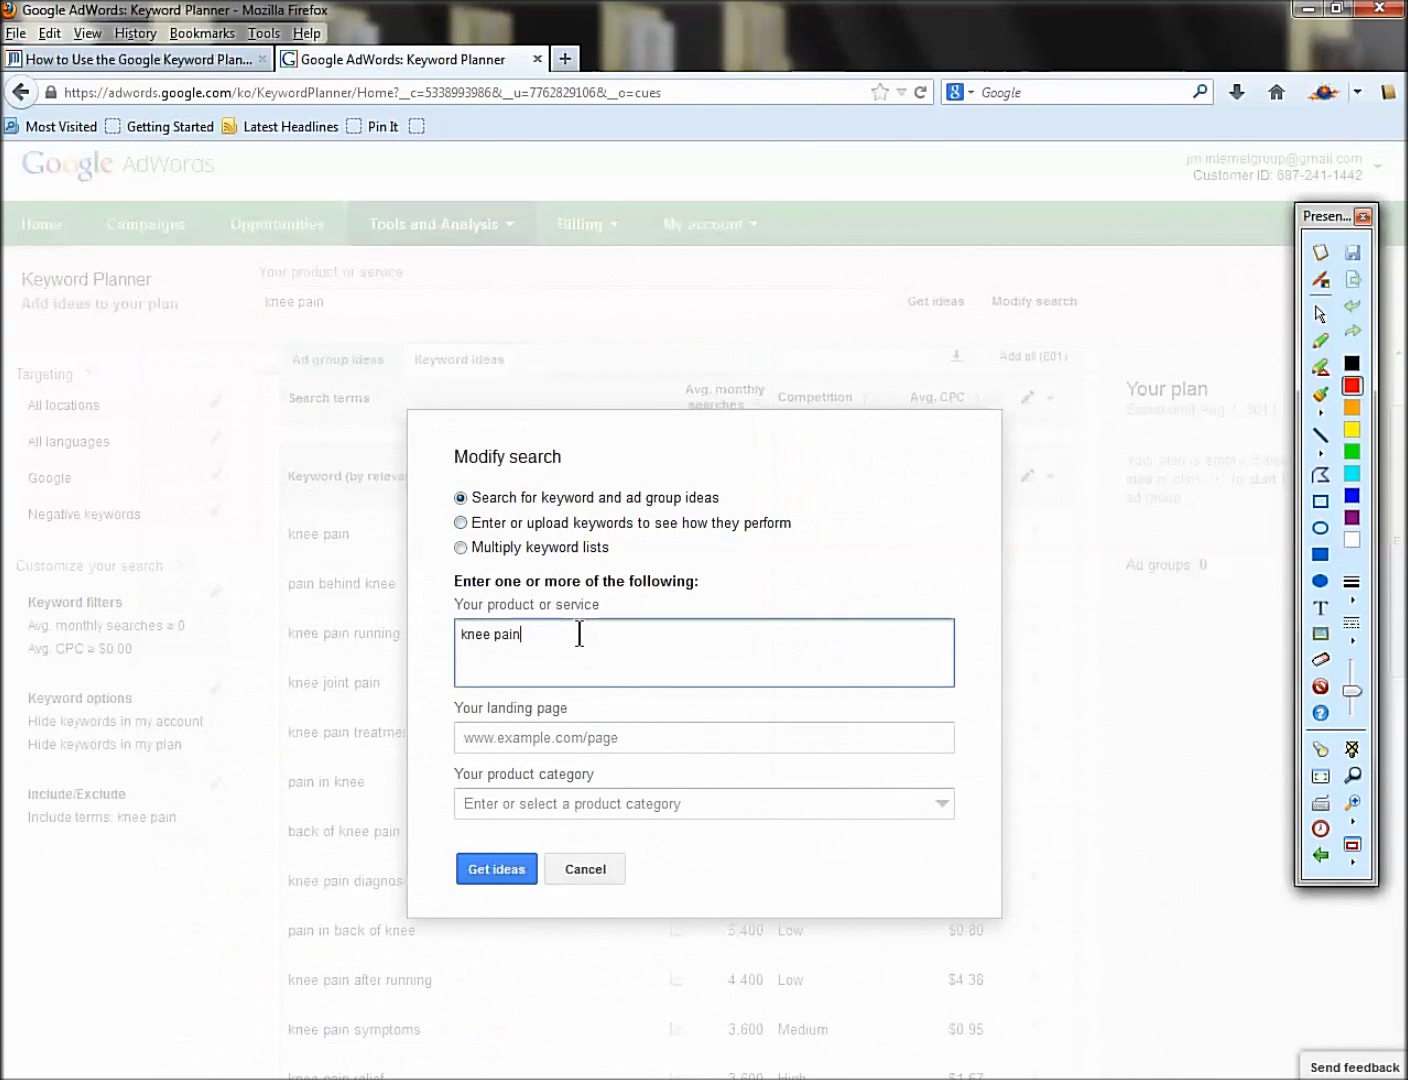
pyautogui.click(510, 869)
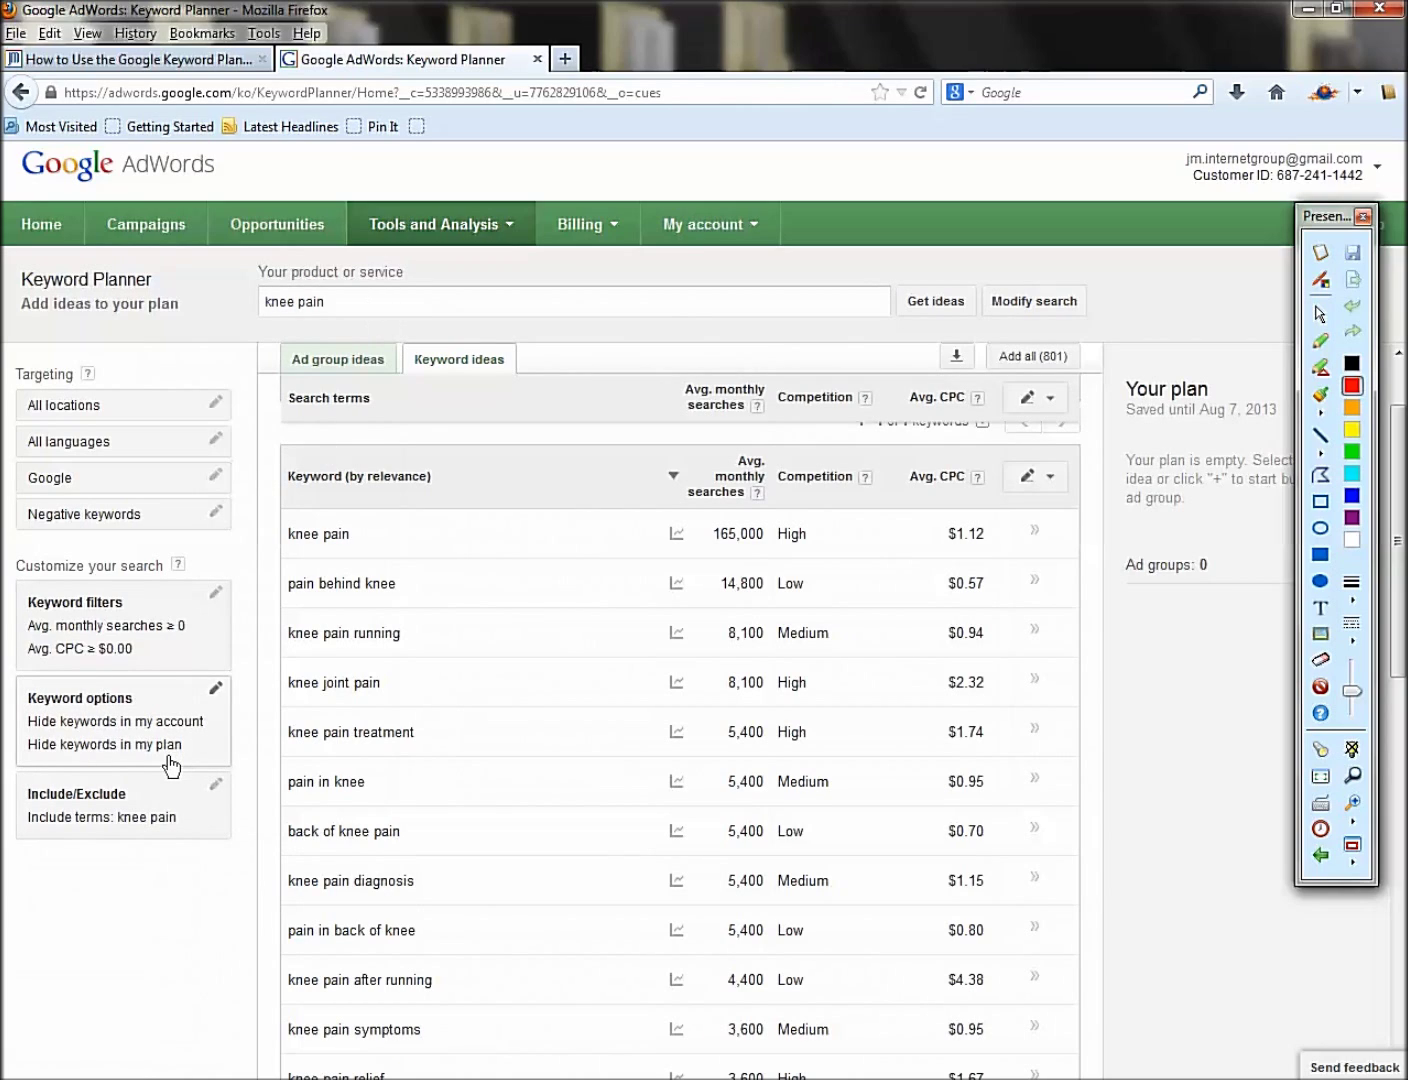
pyautogui.click(93, 408)
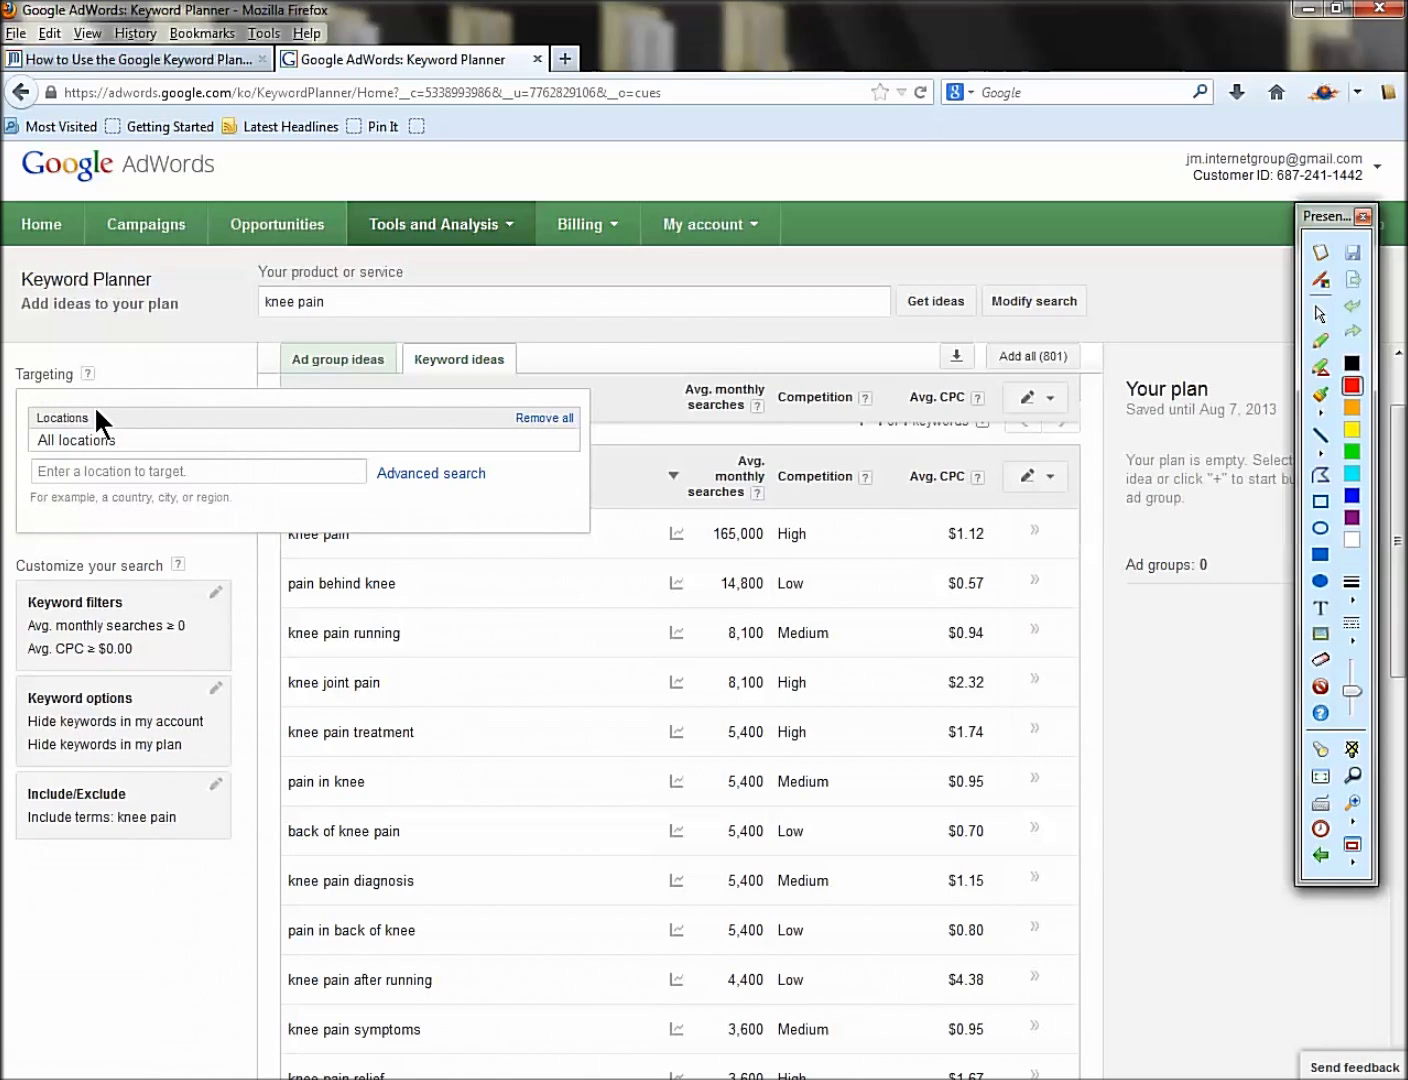
pyautogui.click(110, 468)
pyautogui.write('Unit')
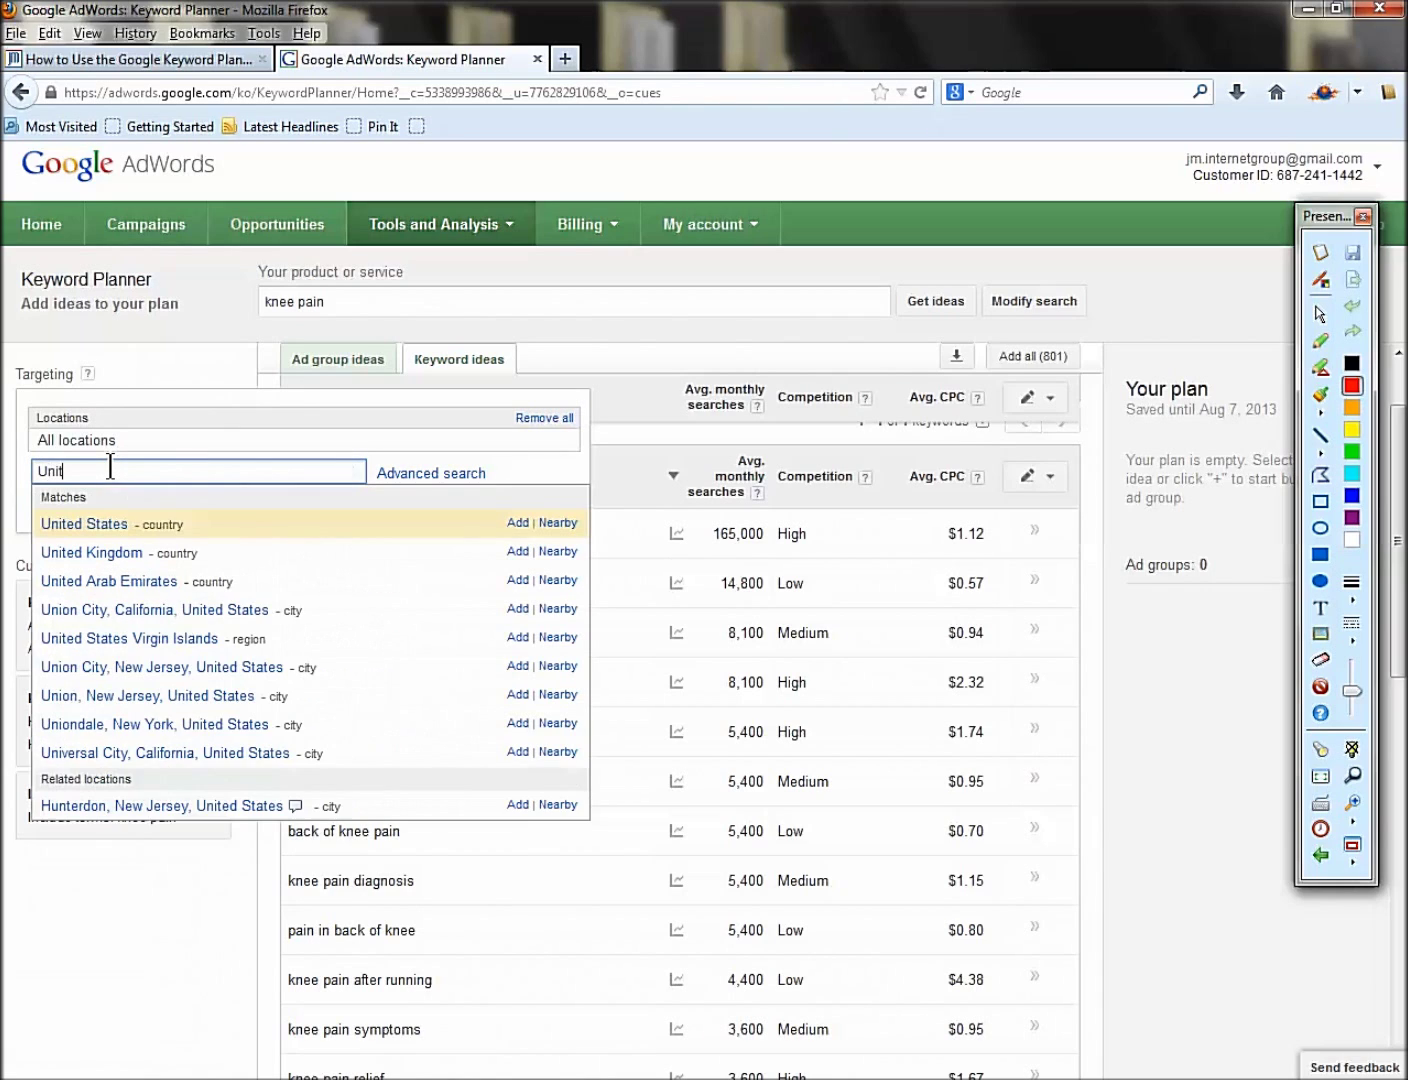
pyautogui.write('ed')
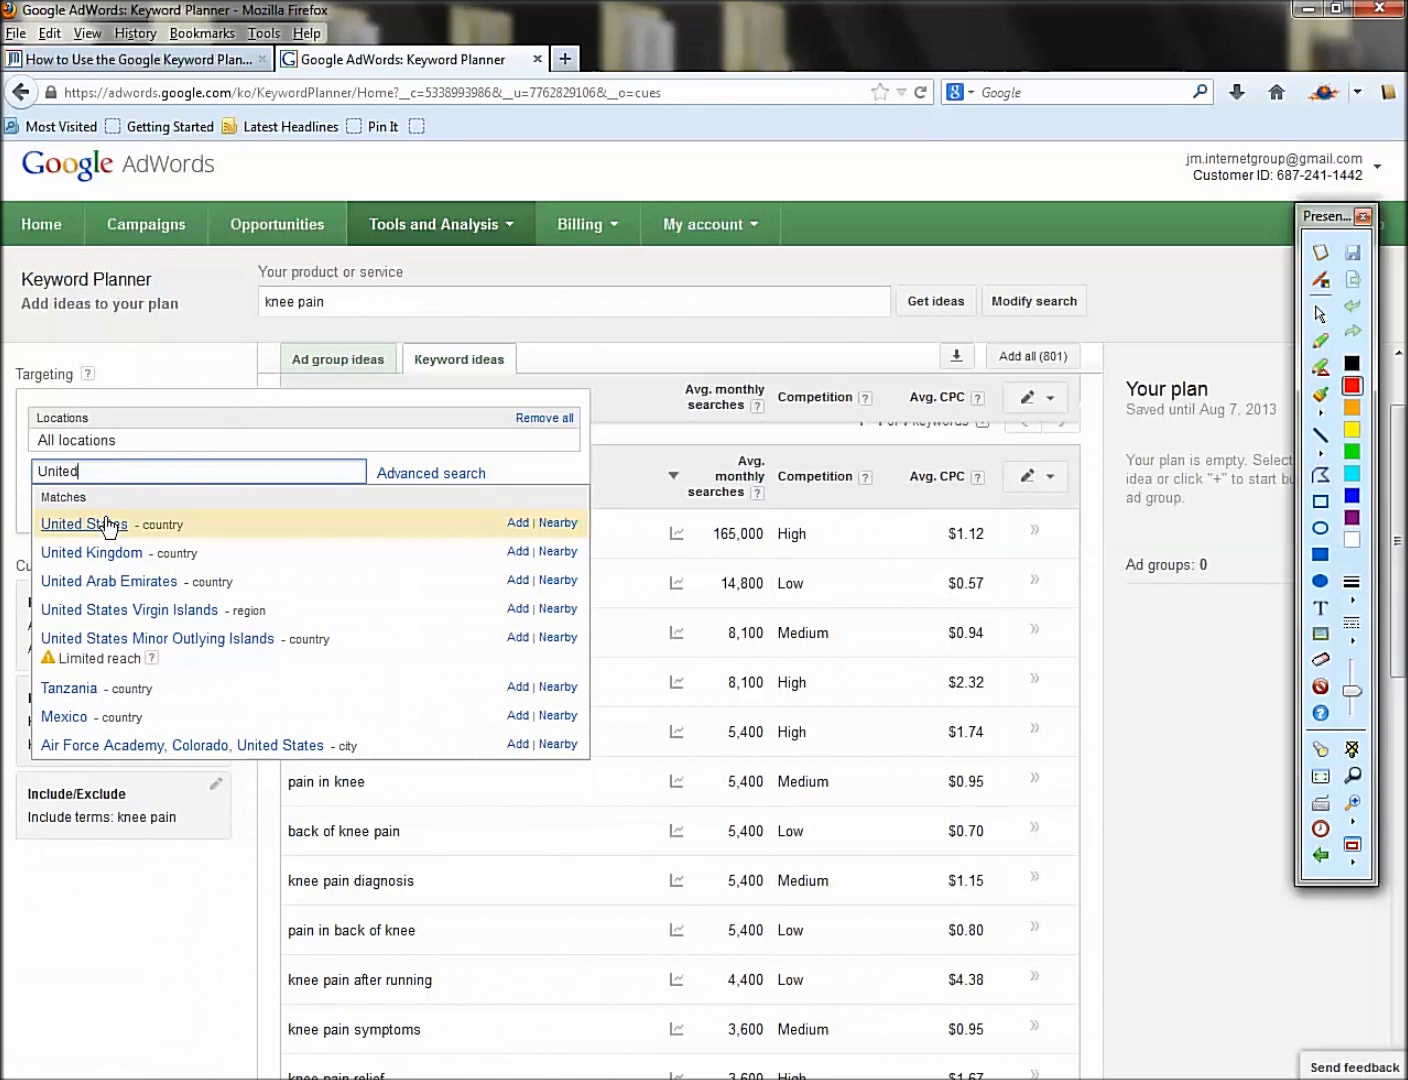
pyautogui.click(518, 524)
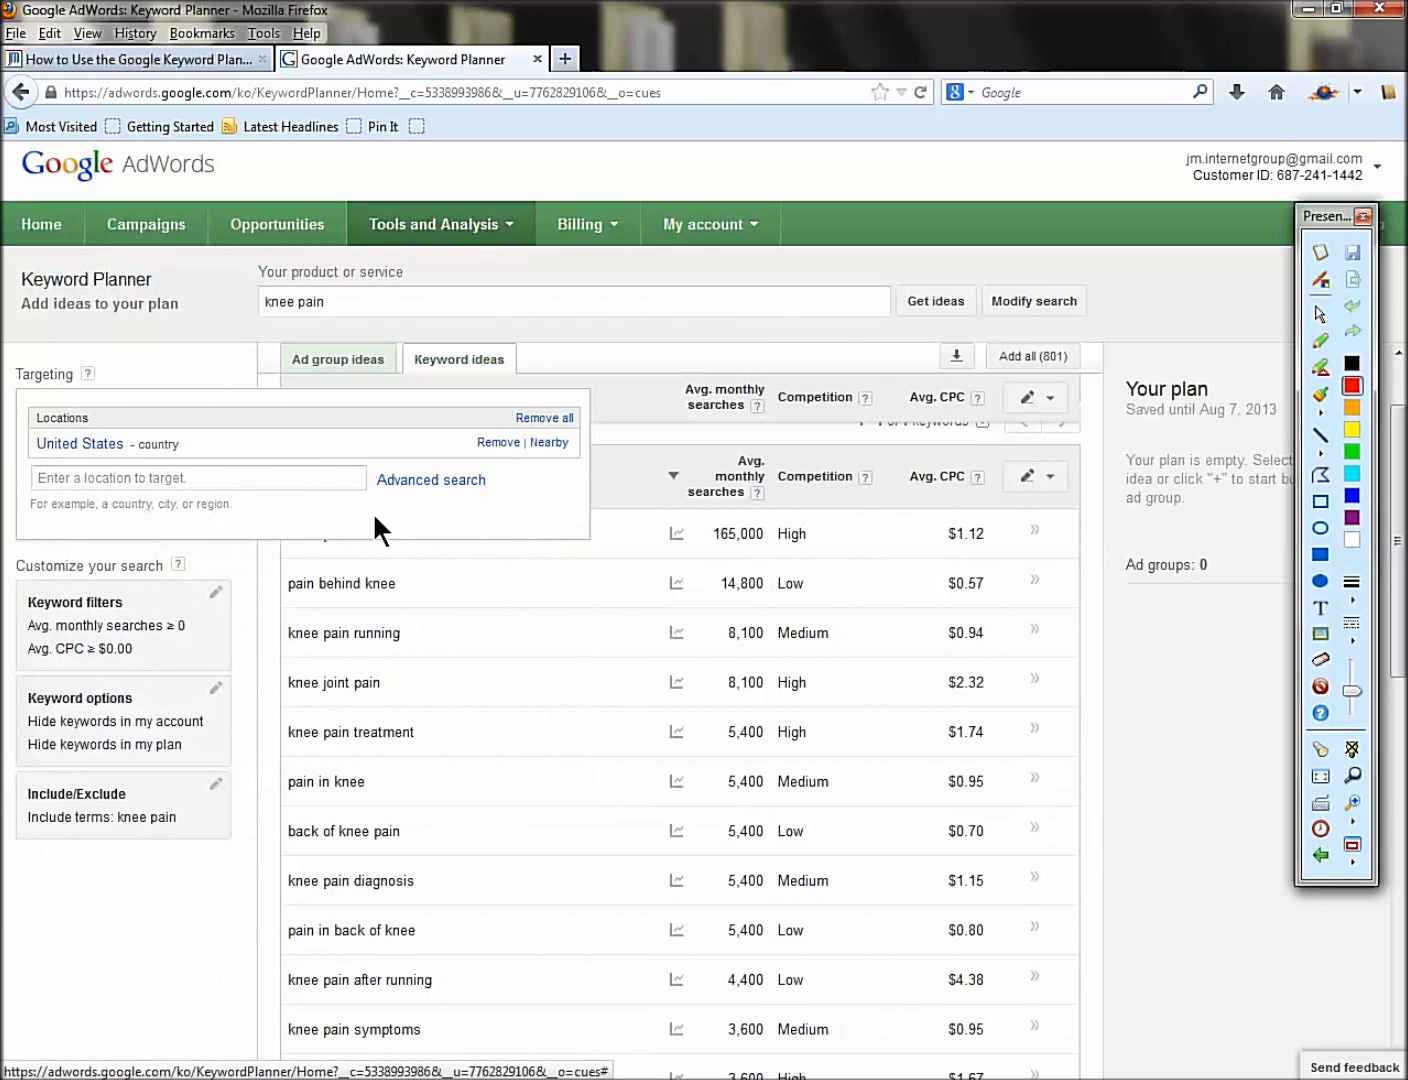
pyautogui.click(379, 300)
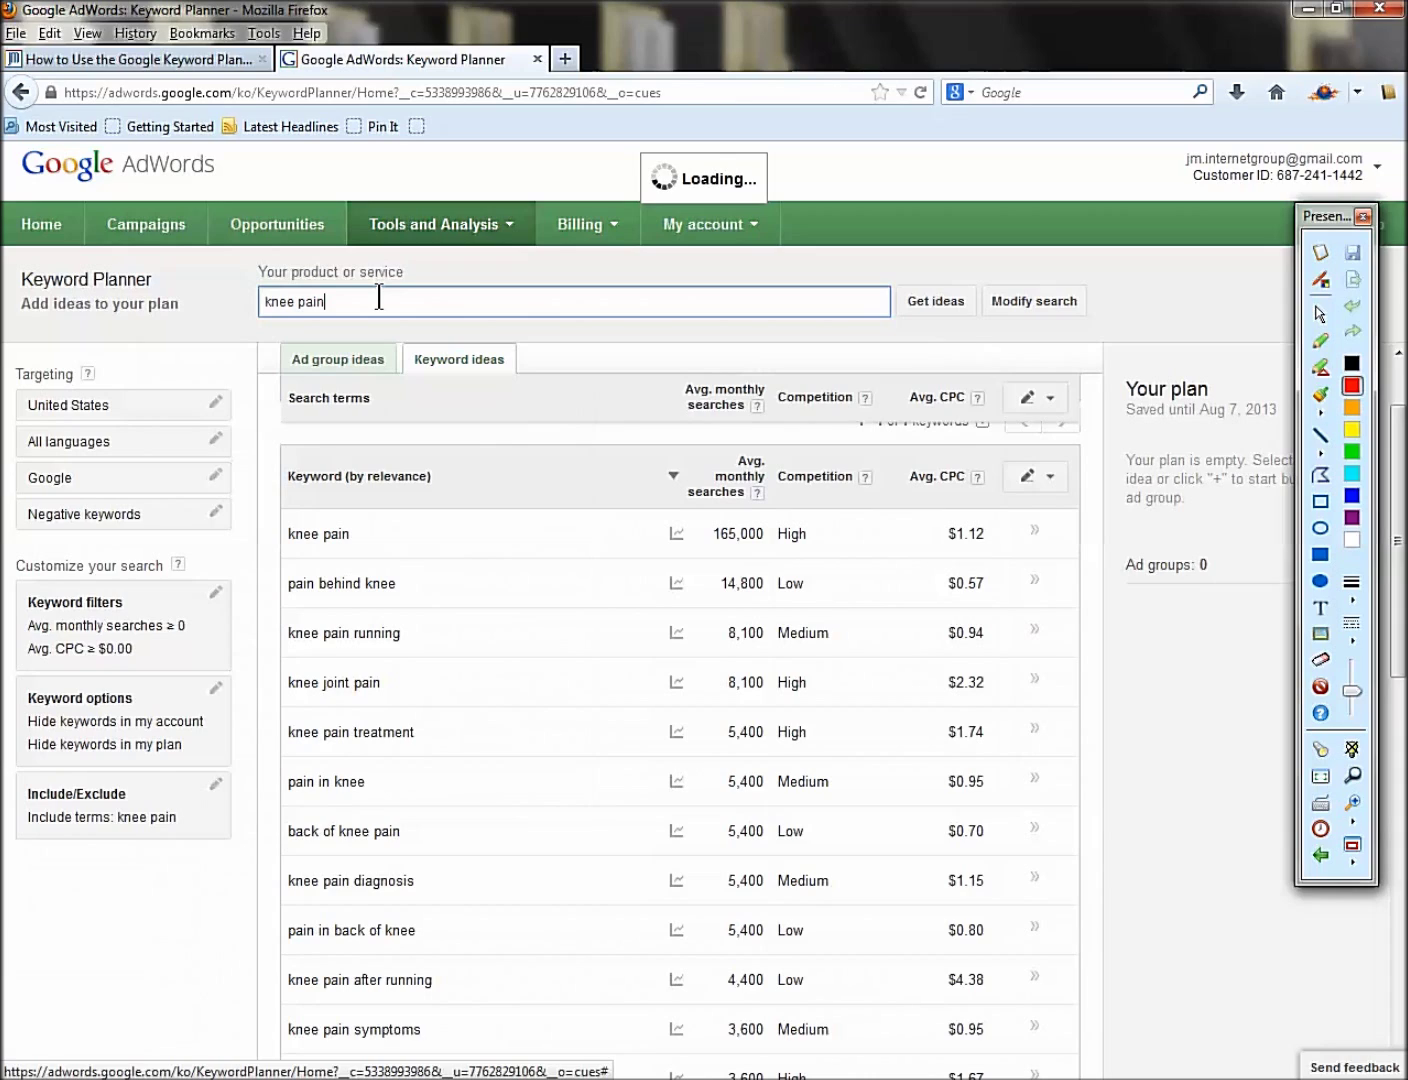
pyautogui.moveTo(721, 534); pyautogui.dragTo(738, 544)
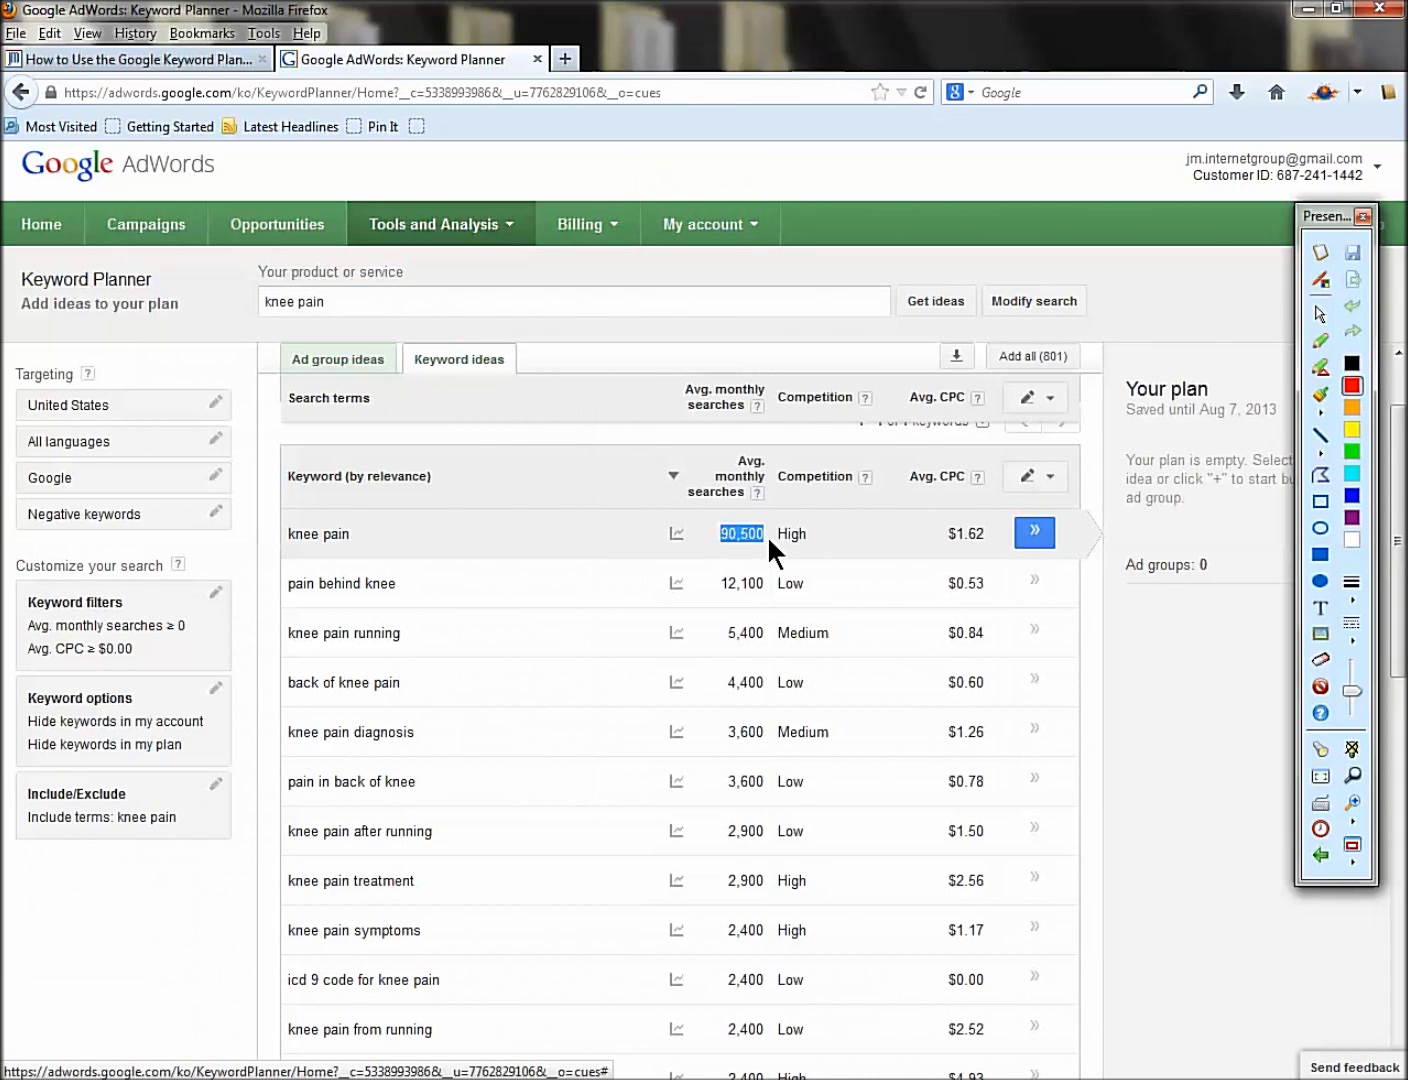
# Step: Swap the targeted location from United States to New York and check its monthly searches
pyautogui.click(83, 407)
pyautogui.click(496, 442)
pyautogui.click(148, 472)
pyautogui.write('New yrok')
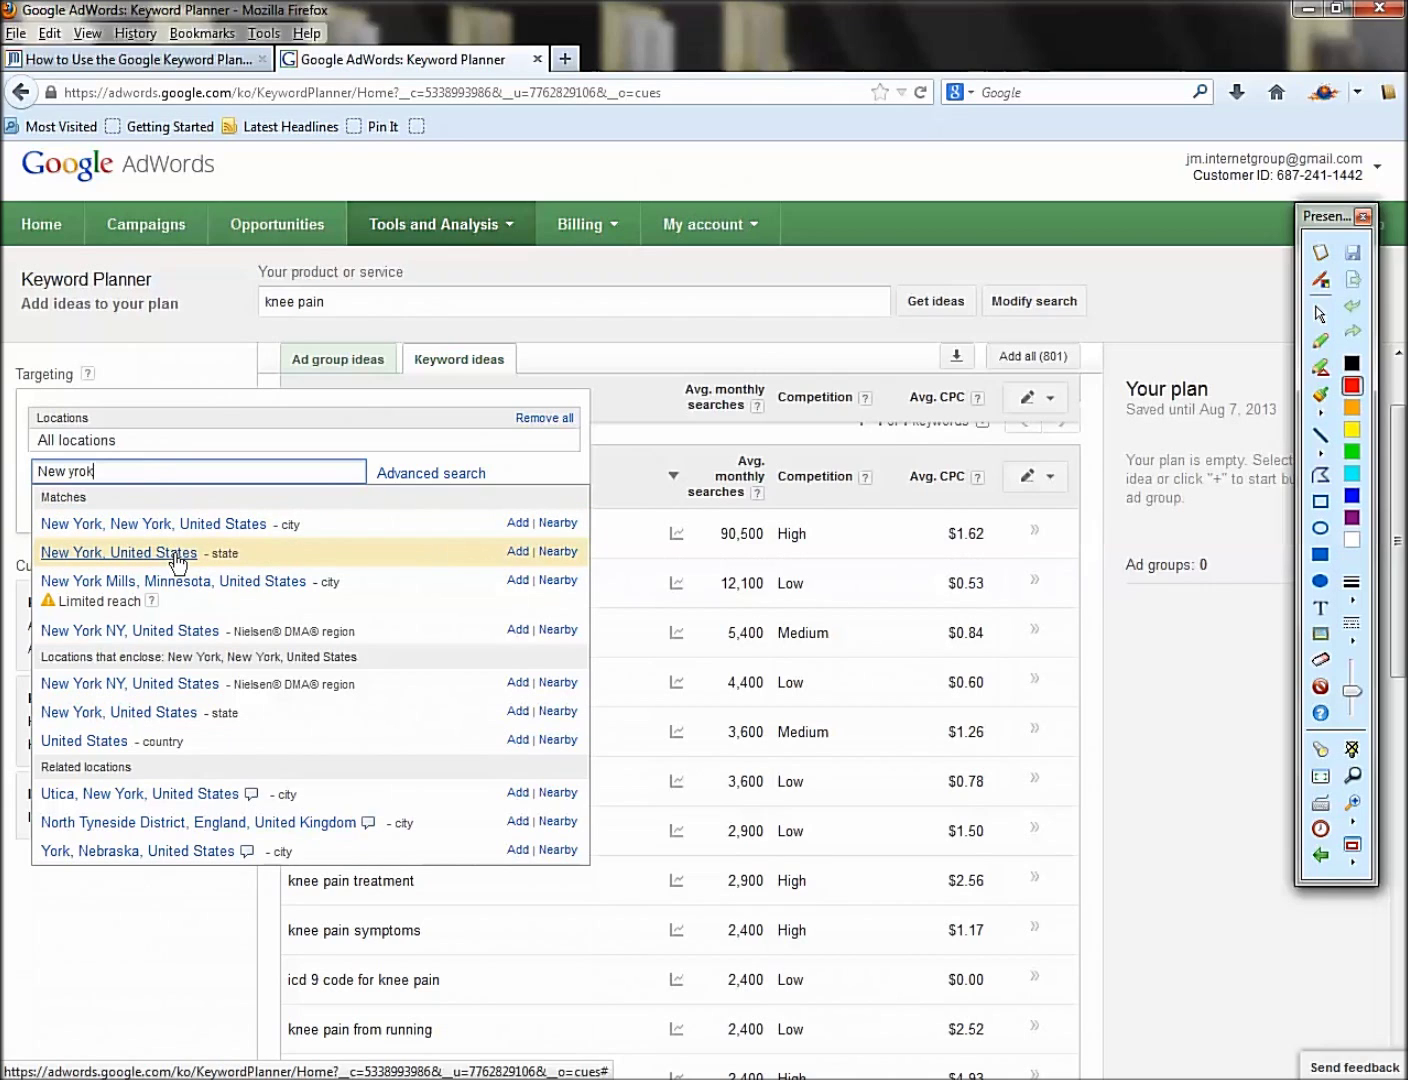
pyautogui.click(186, 523)
pyautogui.click(370, 306)
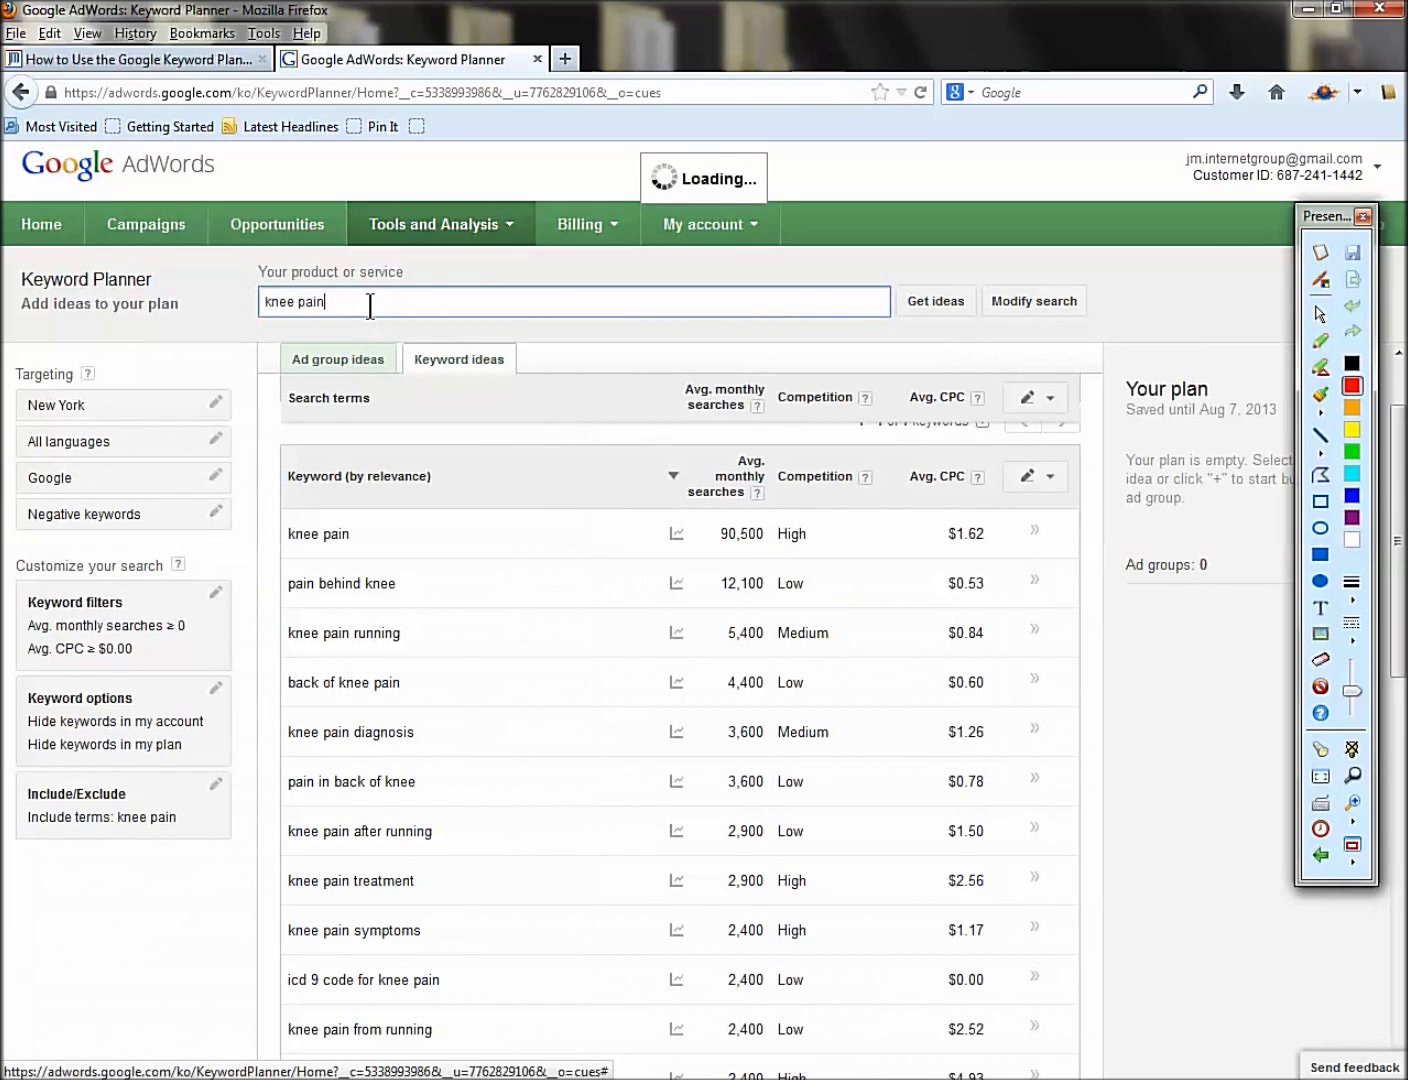
pyautogui.moveTo(728, 534); pyautogui.dragTo(764, 533)
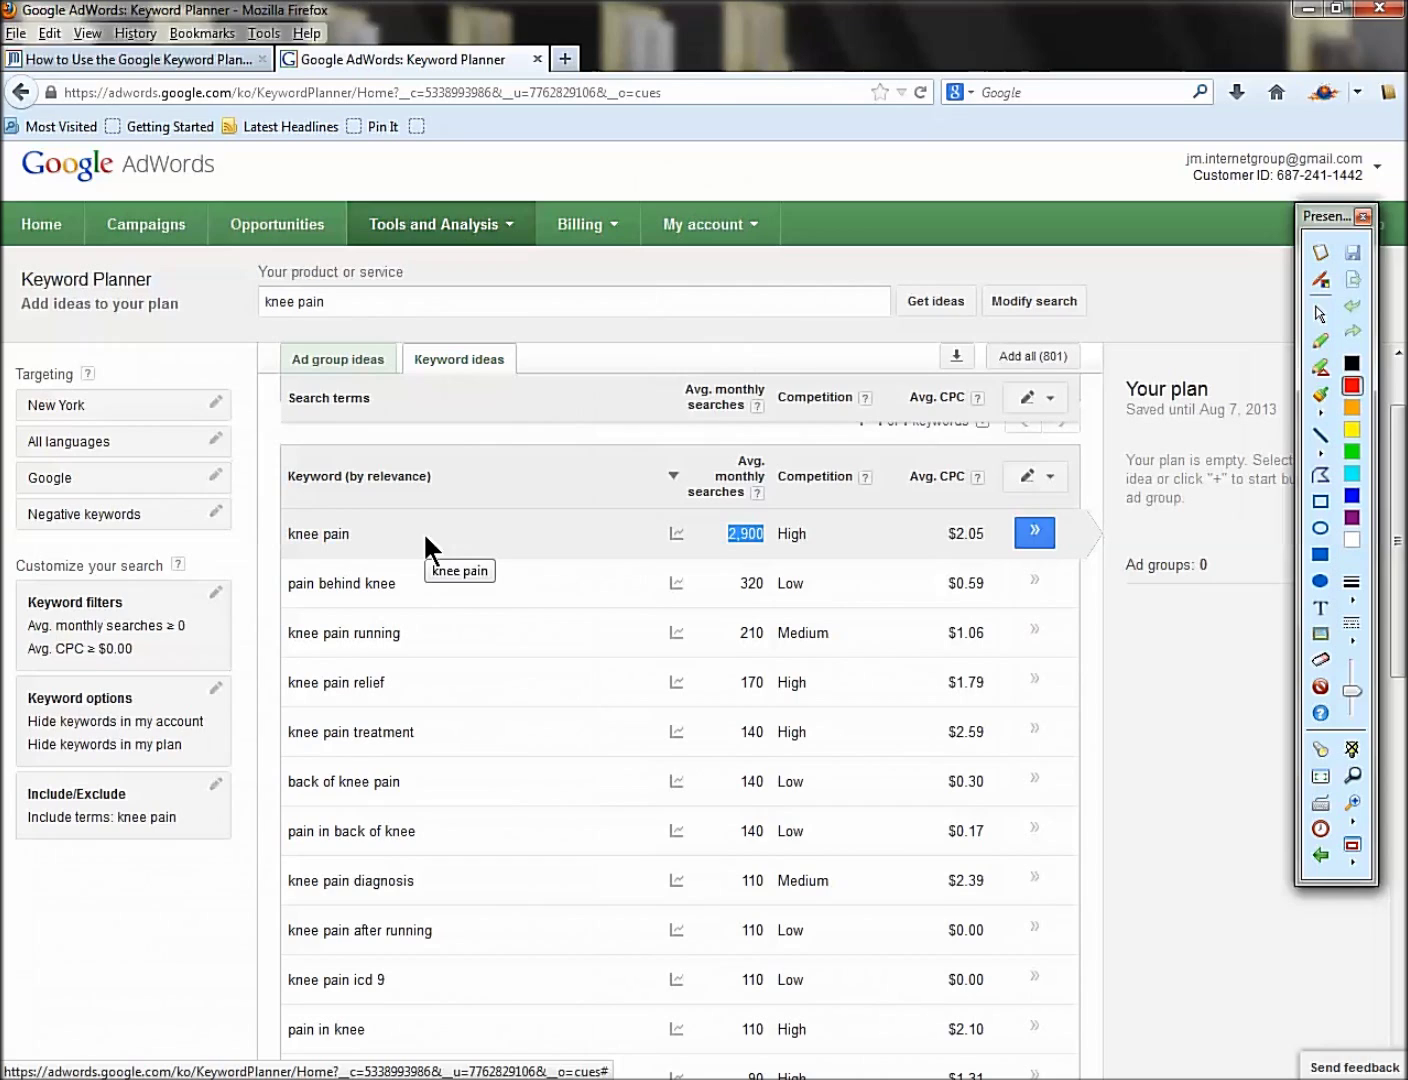
# Step: Replace the New York target location with United States and apply it to the results
pyautogui.click(213, 408)
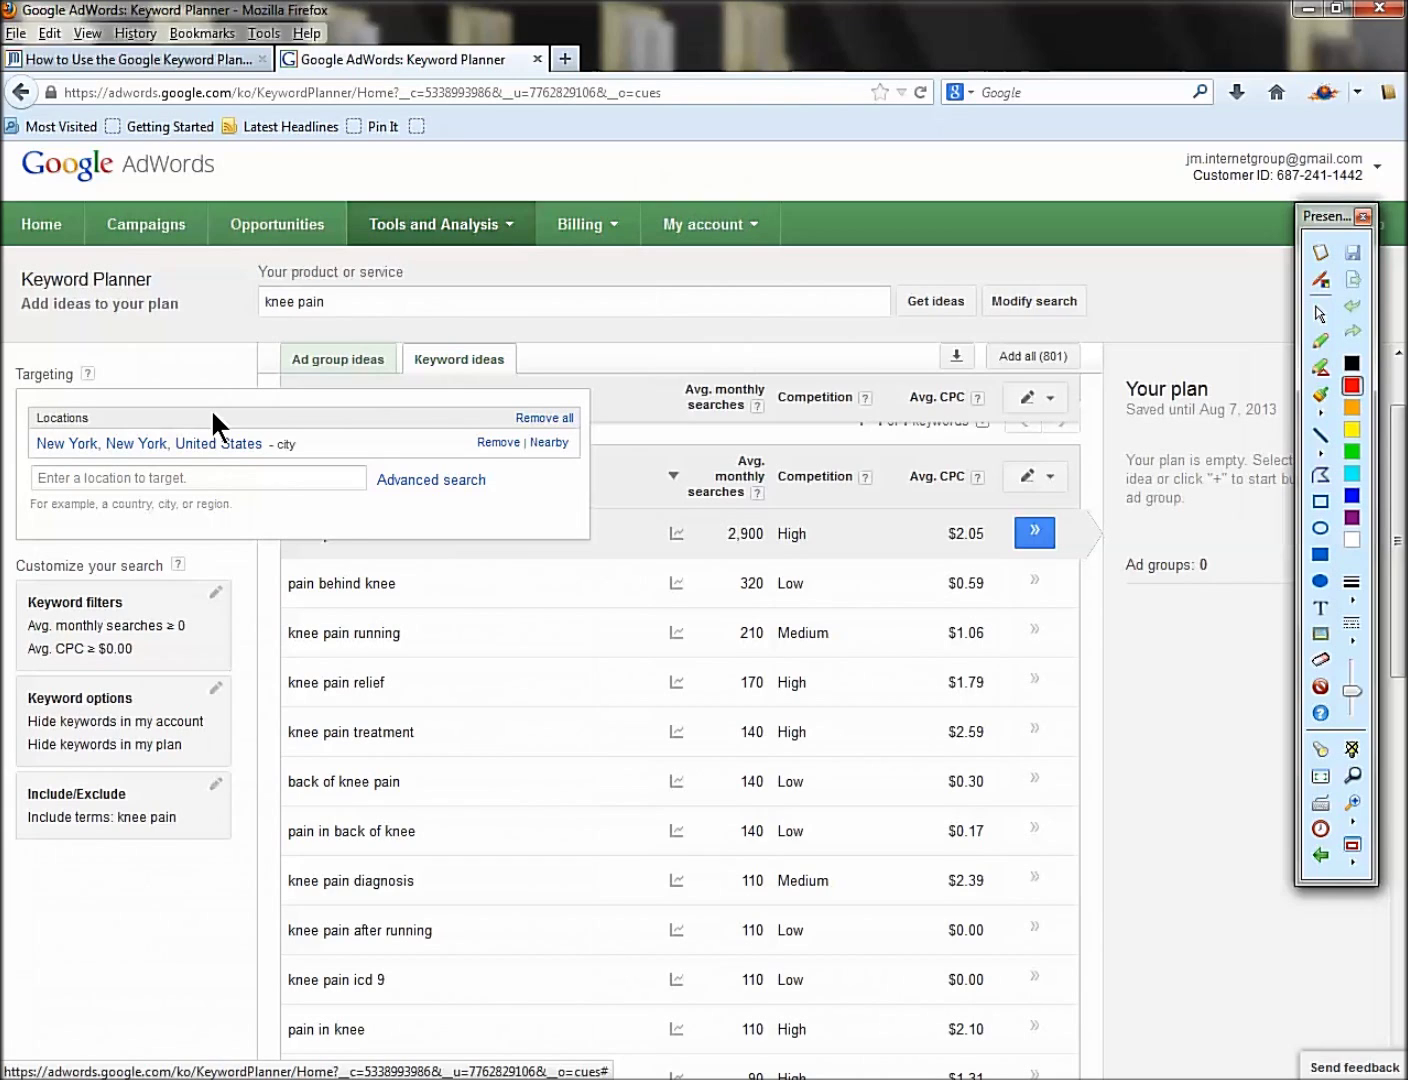
pyautogui.click(490, 443)
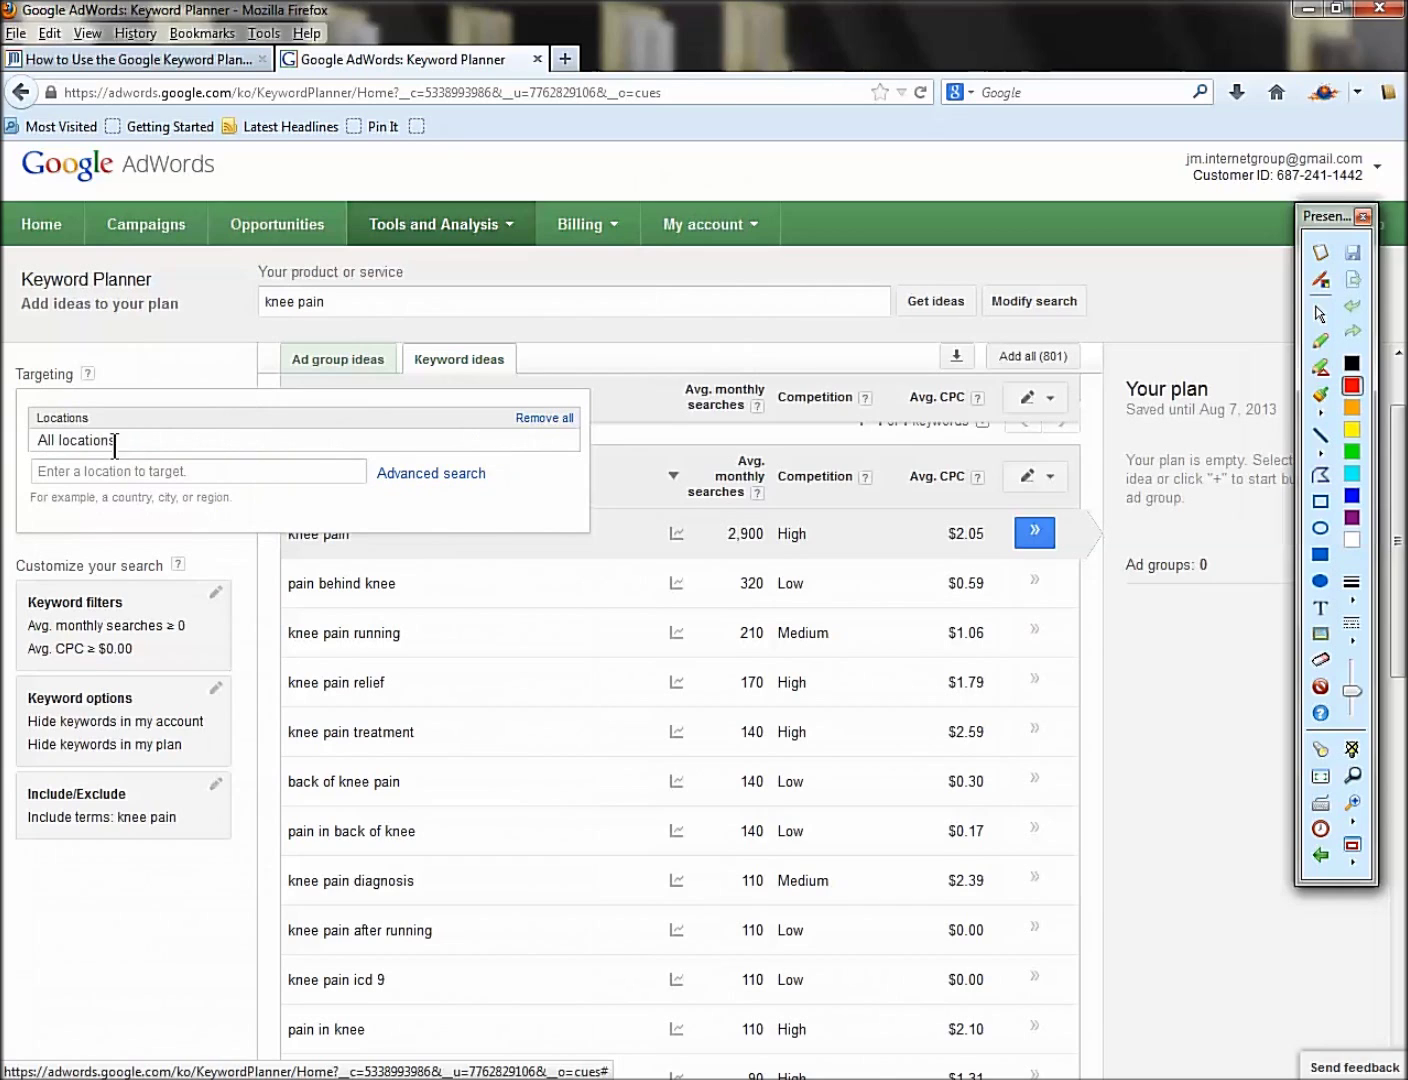
pyautogui.click(130, 469)
pyautogui.write('United States')
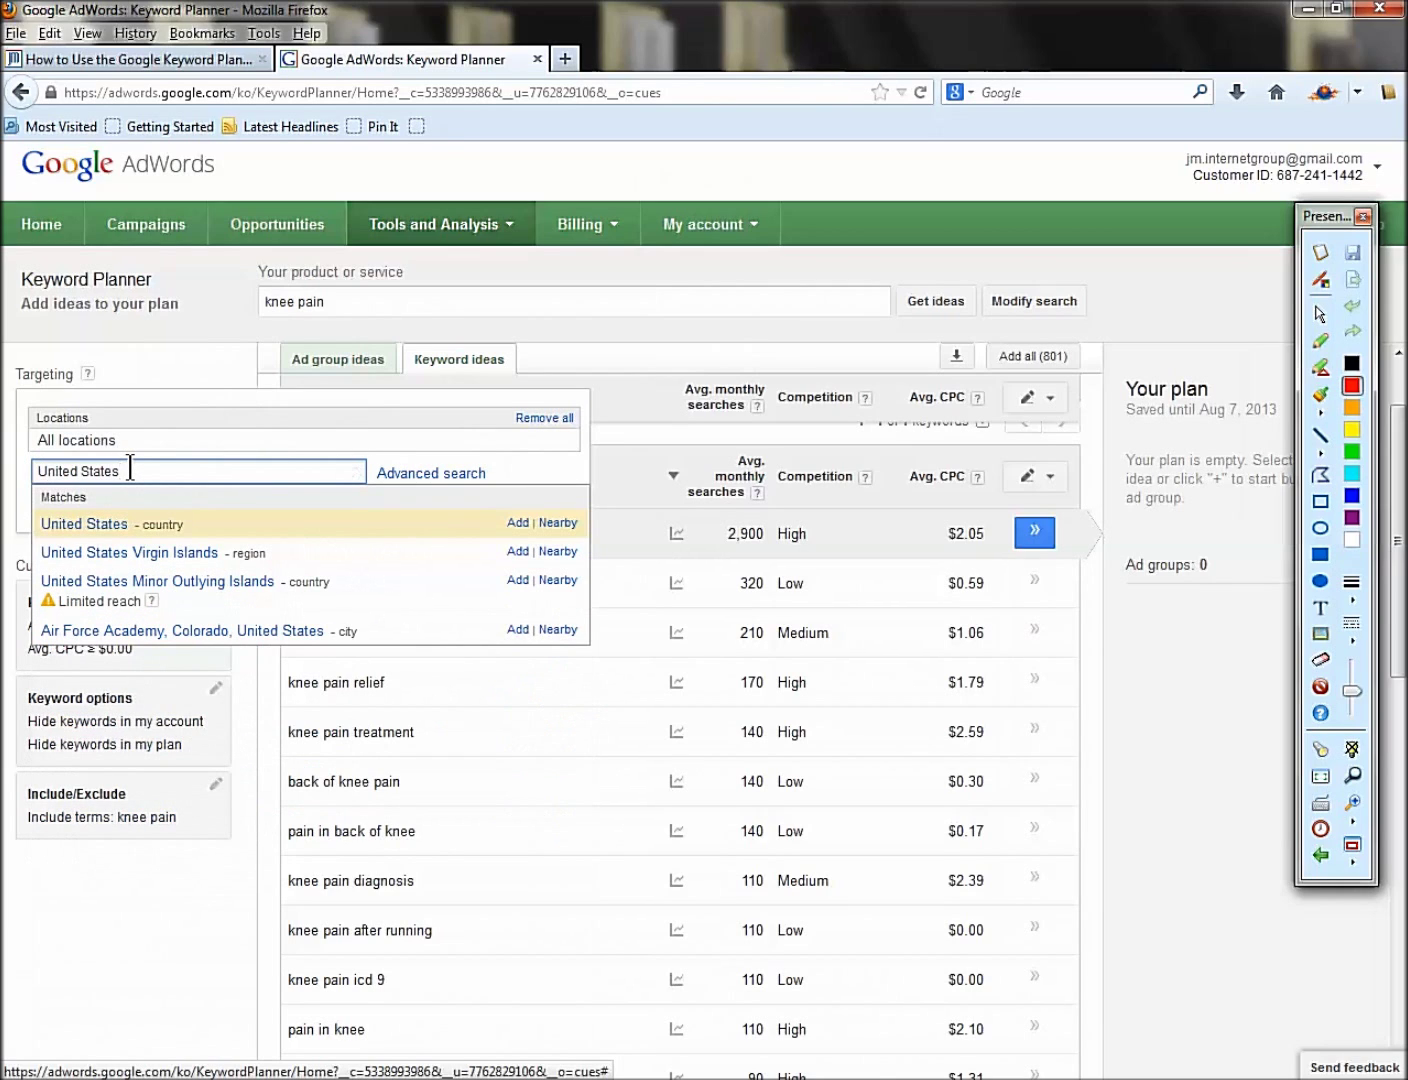
pyautogui.click(111, 525)
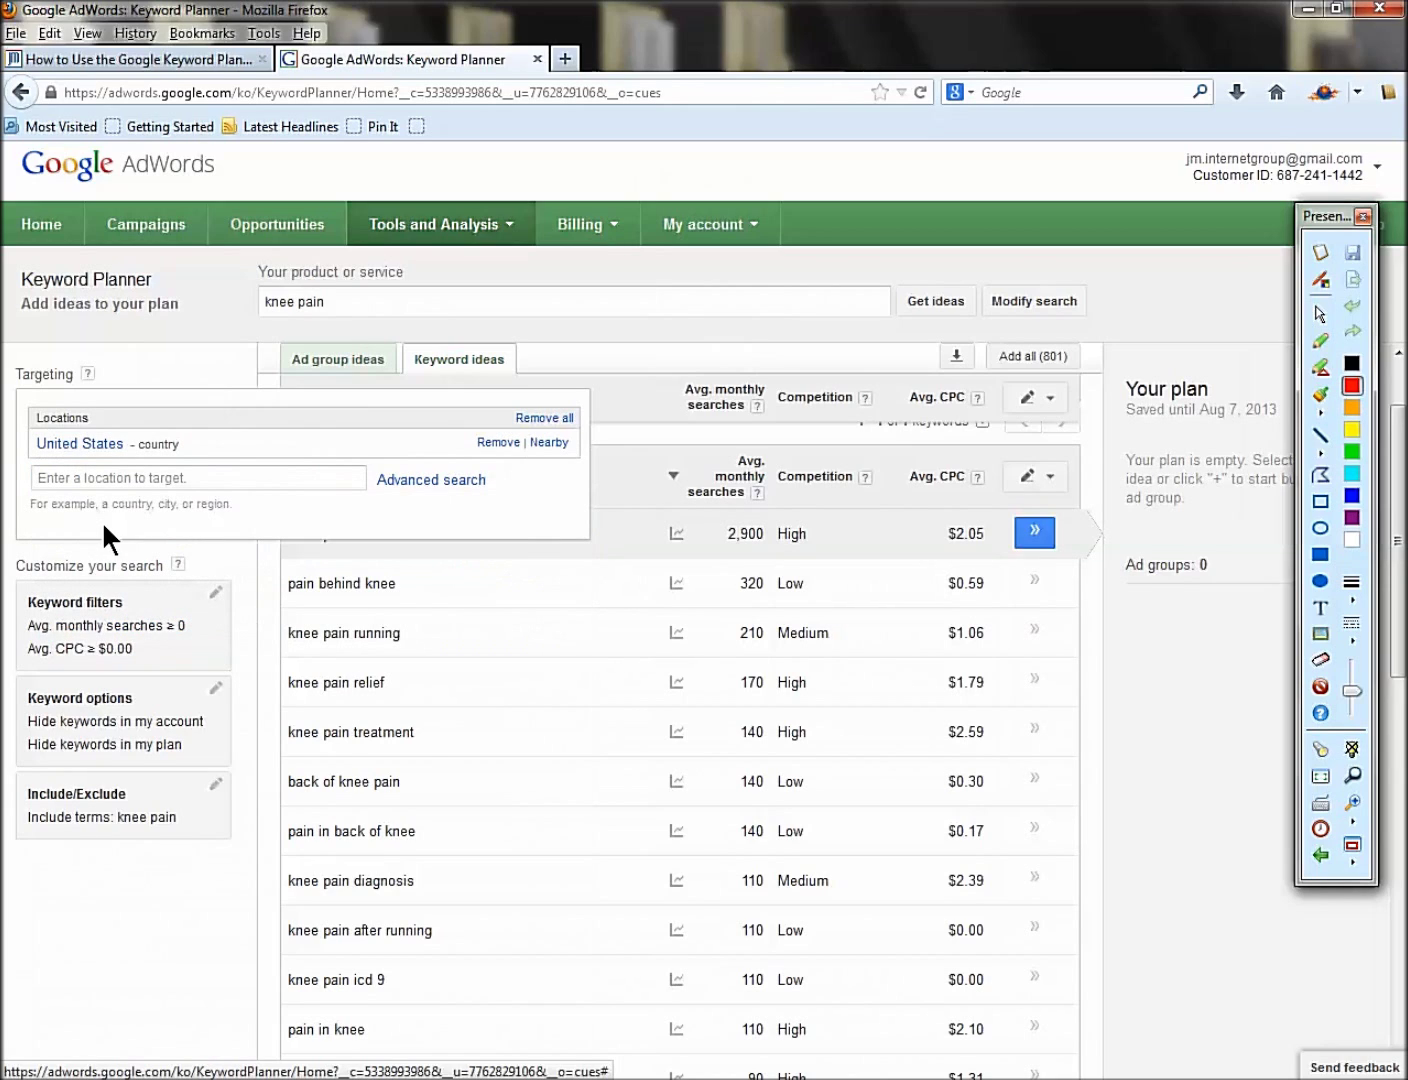
pyautogui.click(397, 303)
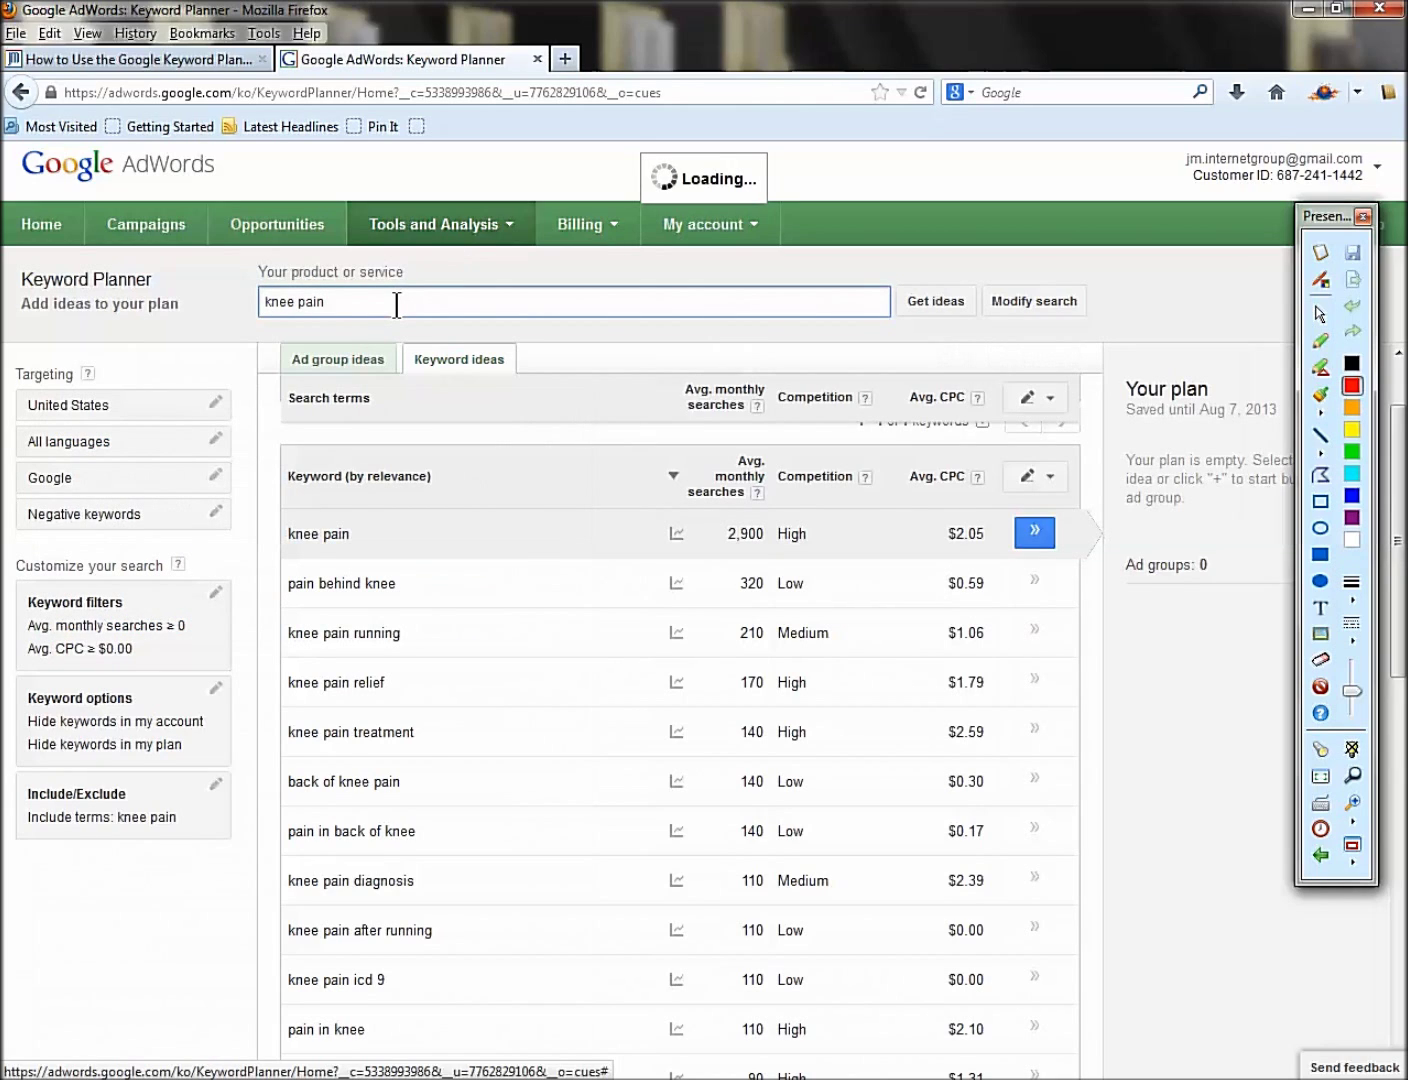
pyautogui.click(138, 808)
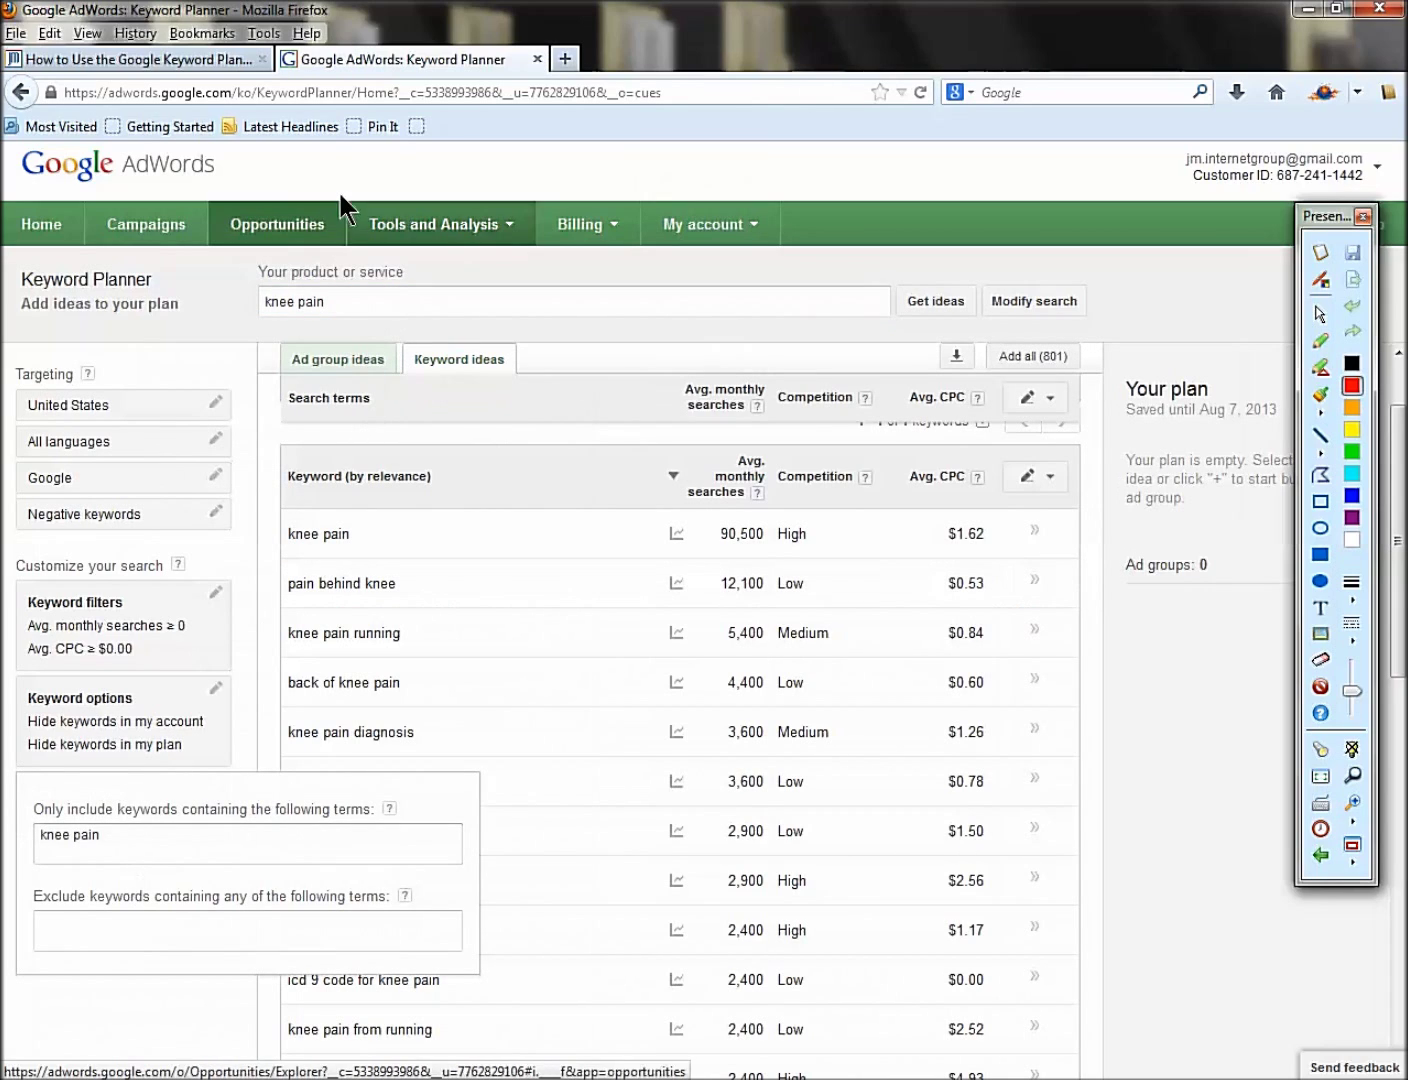
# Step: Change both the search term and the include term to knee surgery, then fetch the 661 ideas
pyautogui.doubleClick(304, 303)
pyautogui.write('surgery')
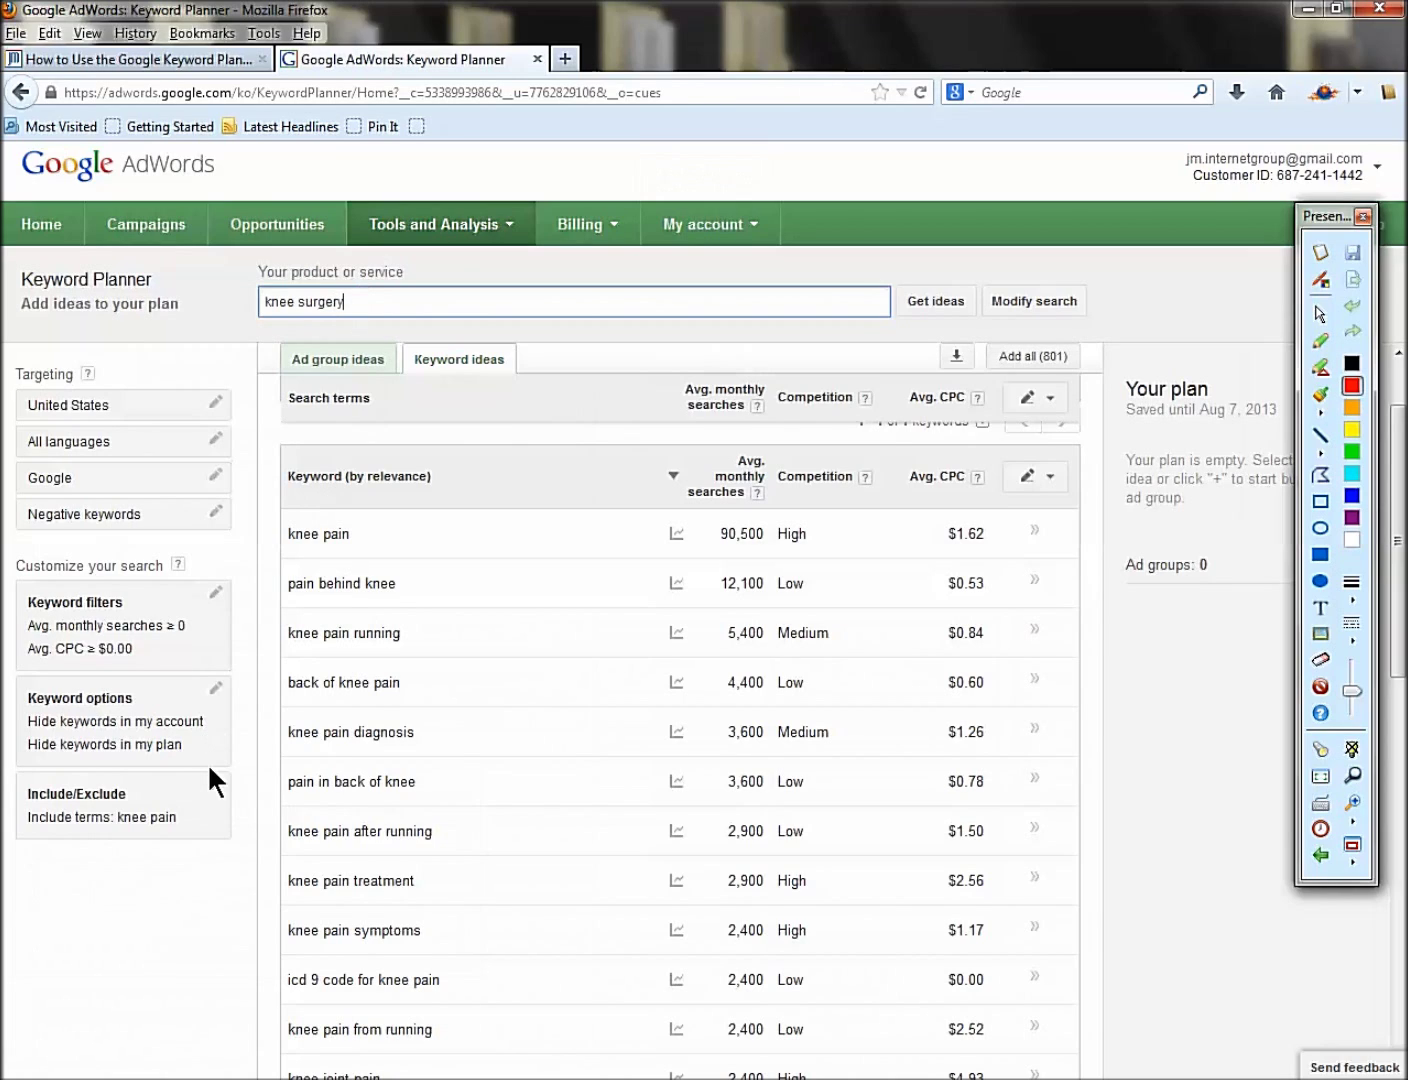
pyautogui.click(213, 782)
pyautogui.moveTo(100, 835); pyautogui.dragTo(72, 835)
pyautogui.write('surgery')
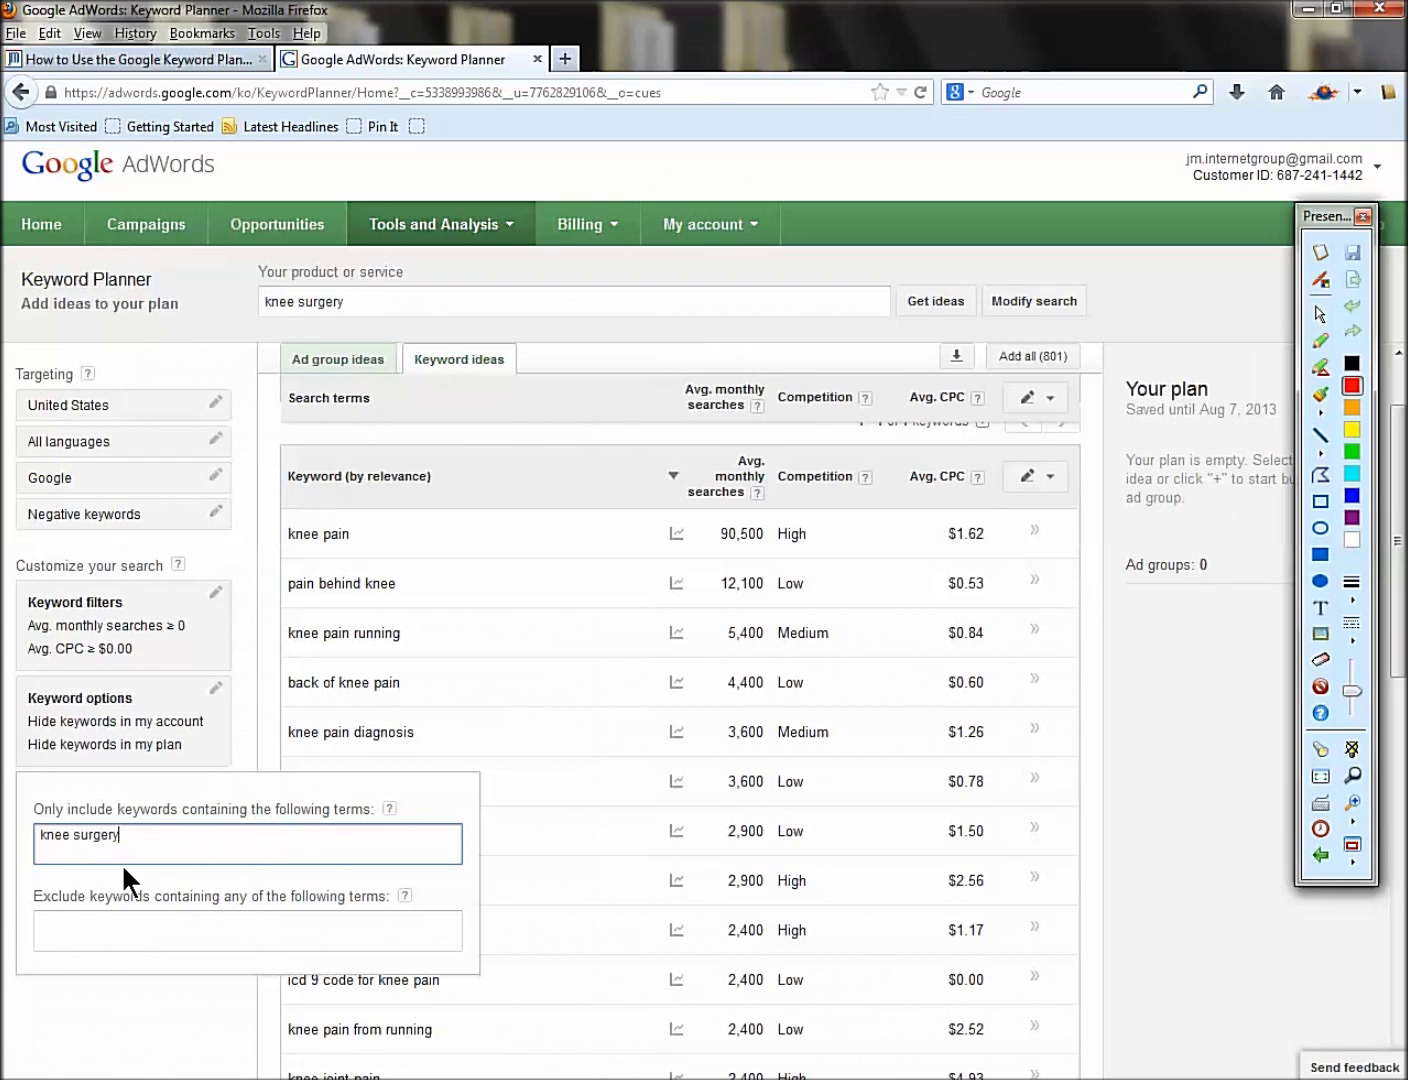
pyautogui.click(419, 288)
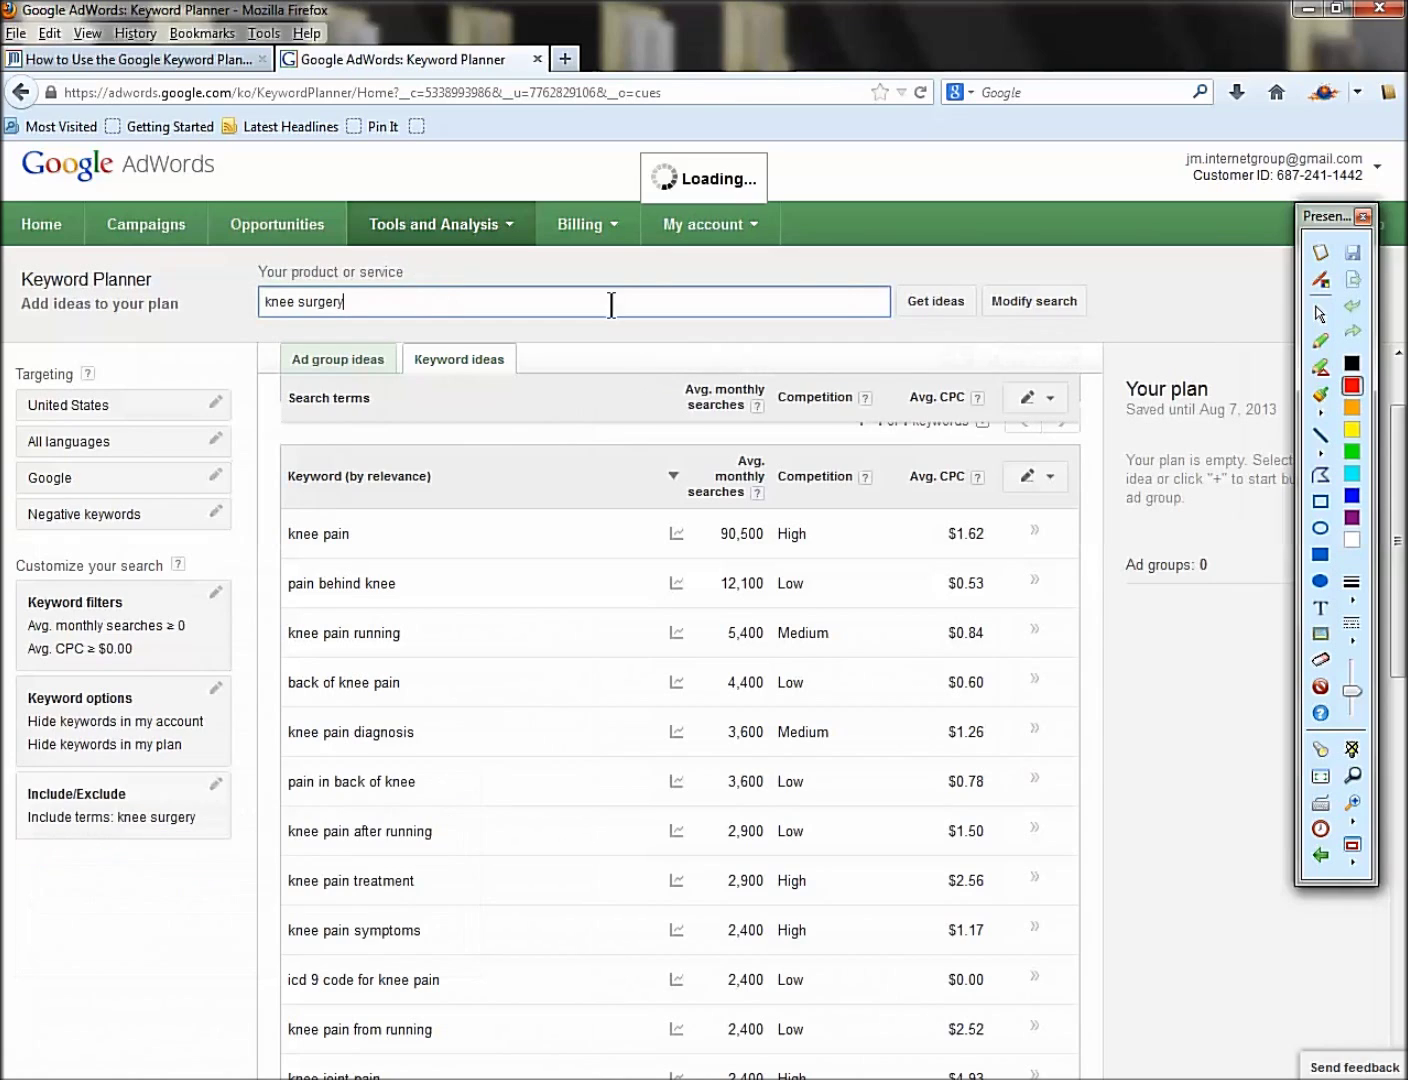
pyautogui.click(915, 302)
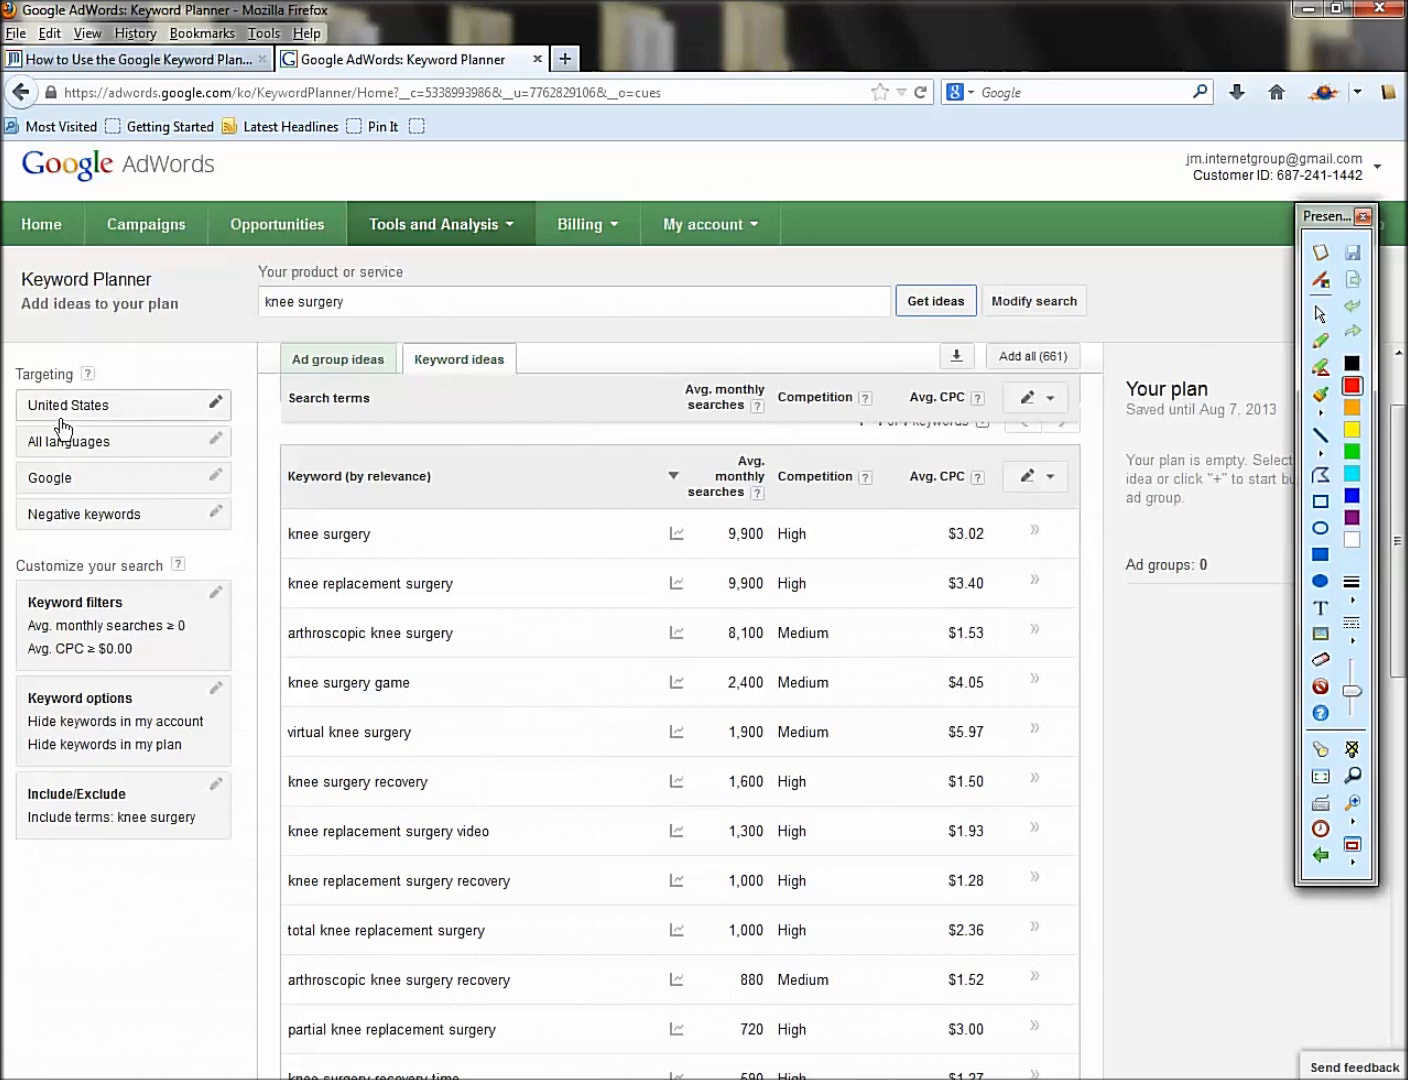
pyautogui.click(142, 60)
# Step: Scroll to Comparing Keywords and select 'knee pain, knee surgery, knee surgeon, best knee surgeons'
pyautogui.scroll(5, 661, 577)
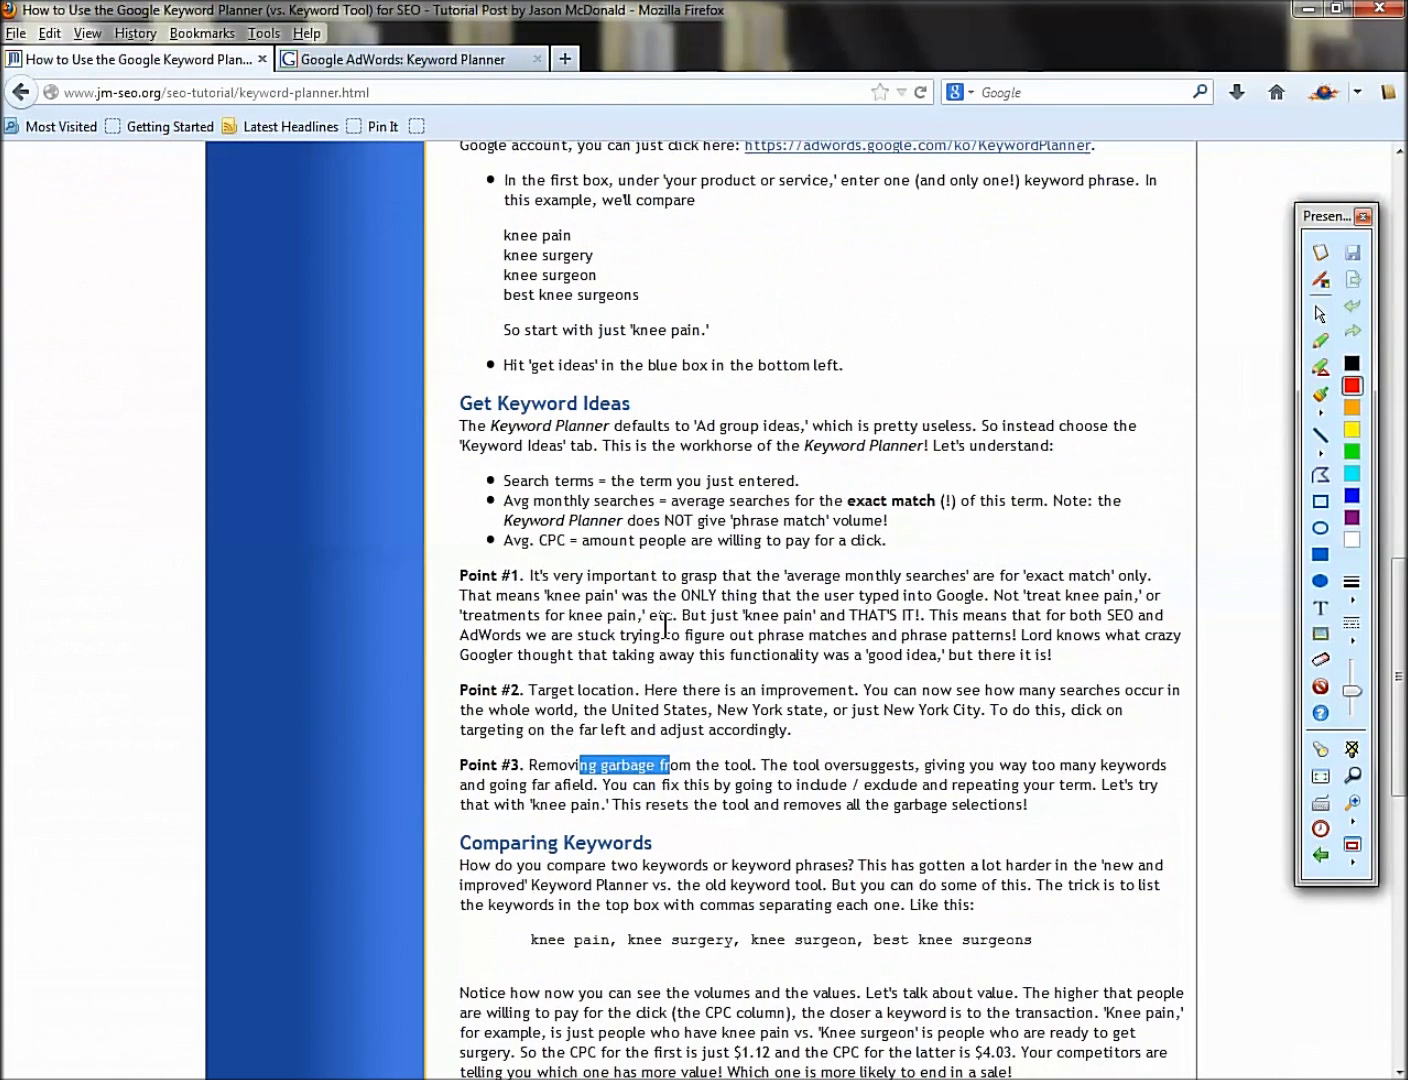
pyautogui.scroll(-3, 665, 623)
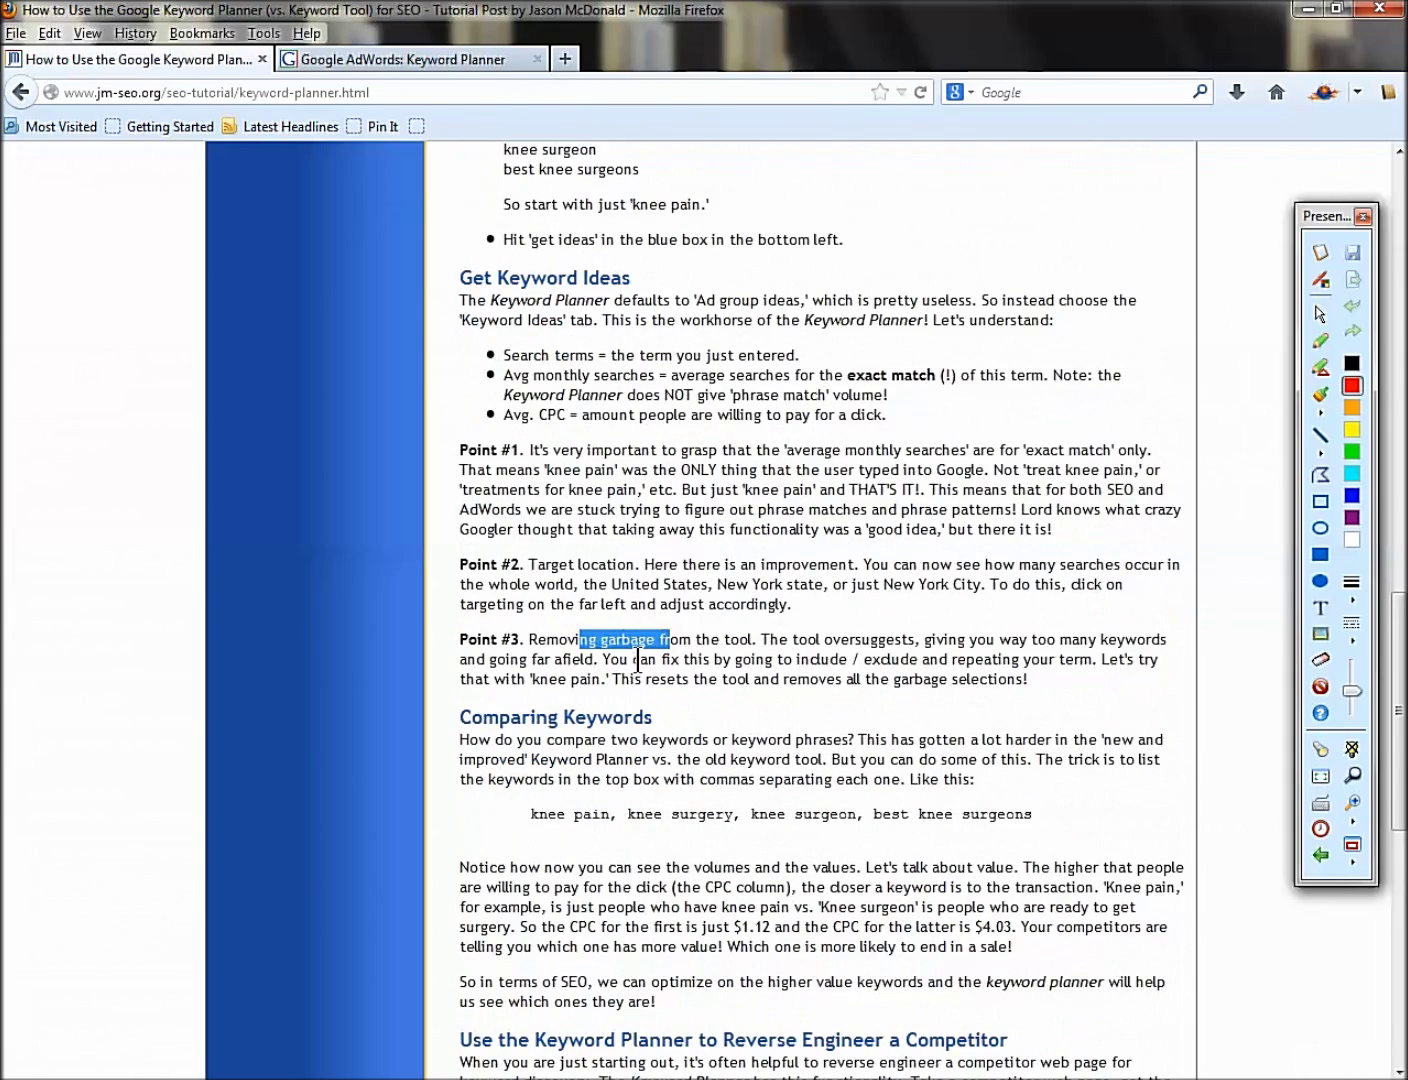
pyautogui.scroll(-6, 638, 660)
pyautogui.moveTo(531, 566); pyautogui.dragTo(1045, 567)
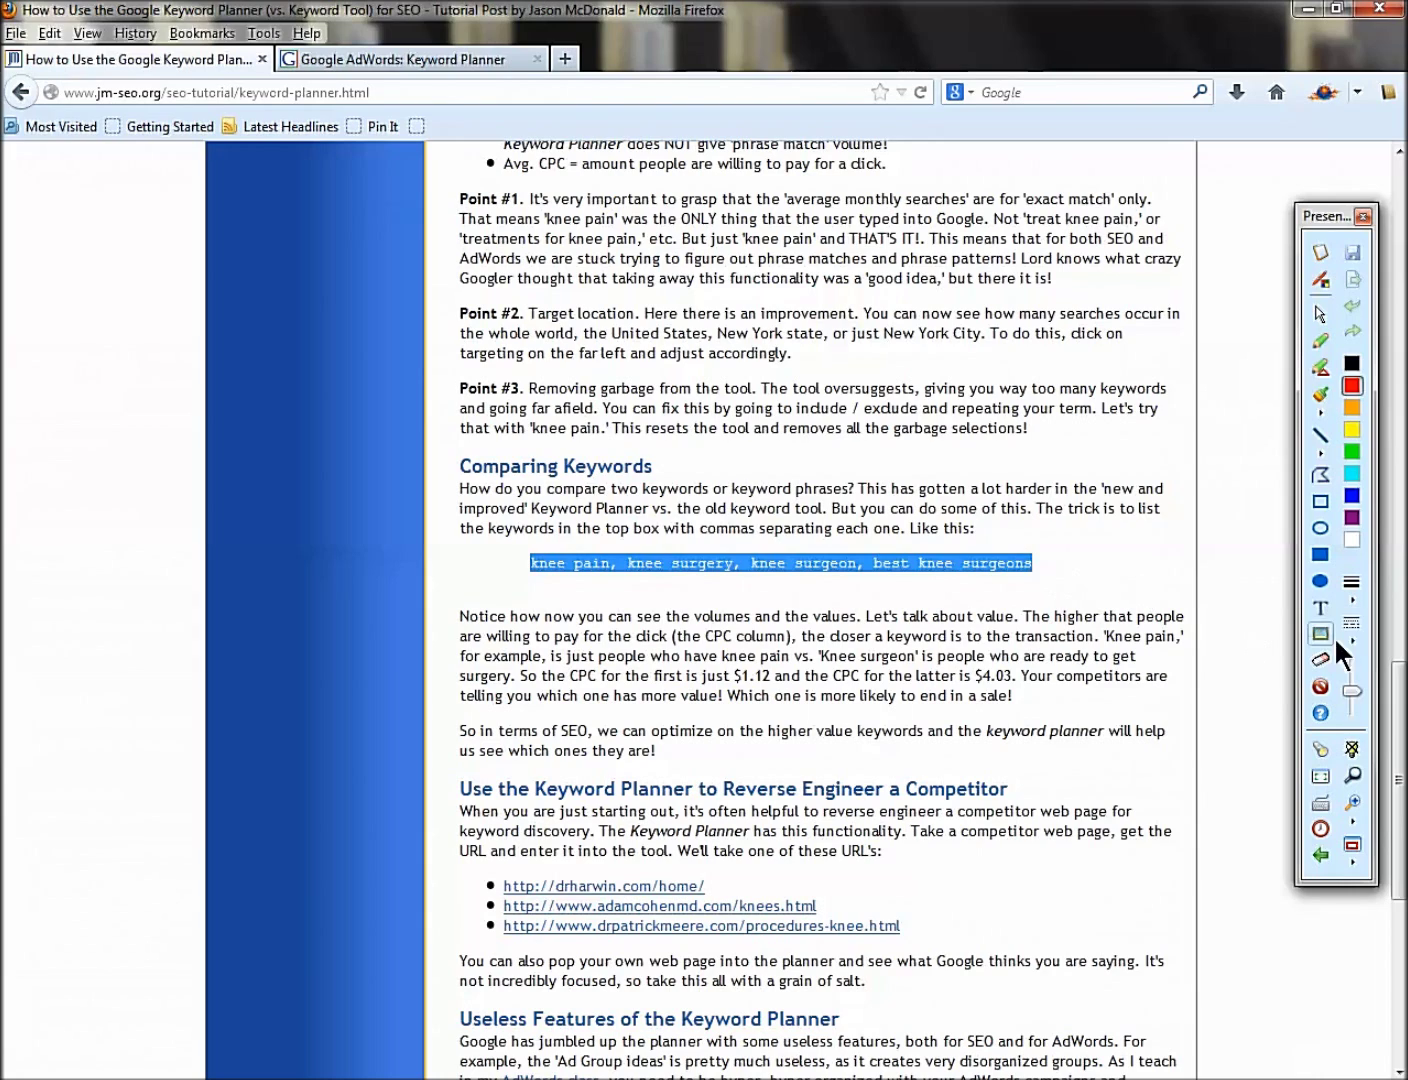
pyautogui.click(1320, 501)
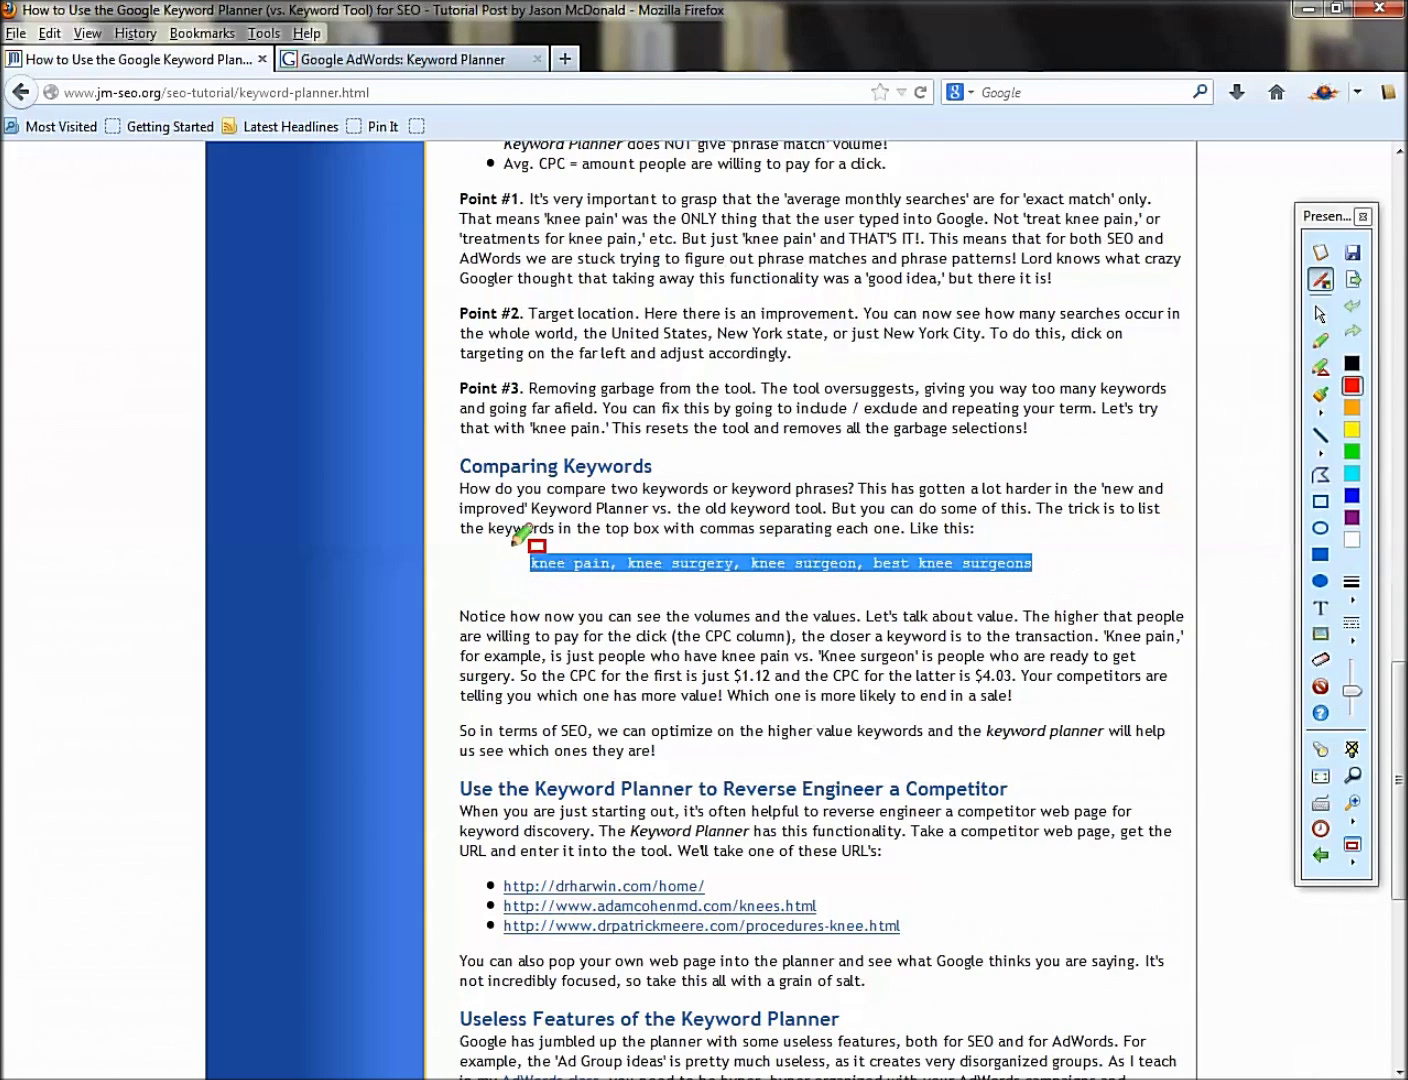
# Step: Draw emphasis boxes around the four-keyword line, then clear the annotations
pyautogui.moveTo(542, 566); pyautogui.dragTo(1062, 596)
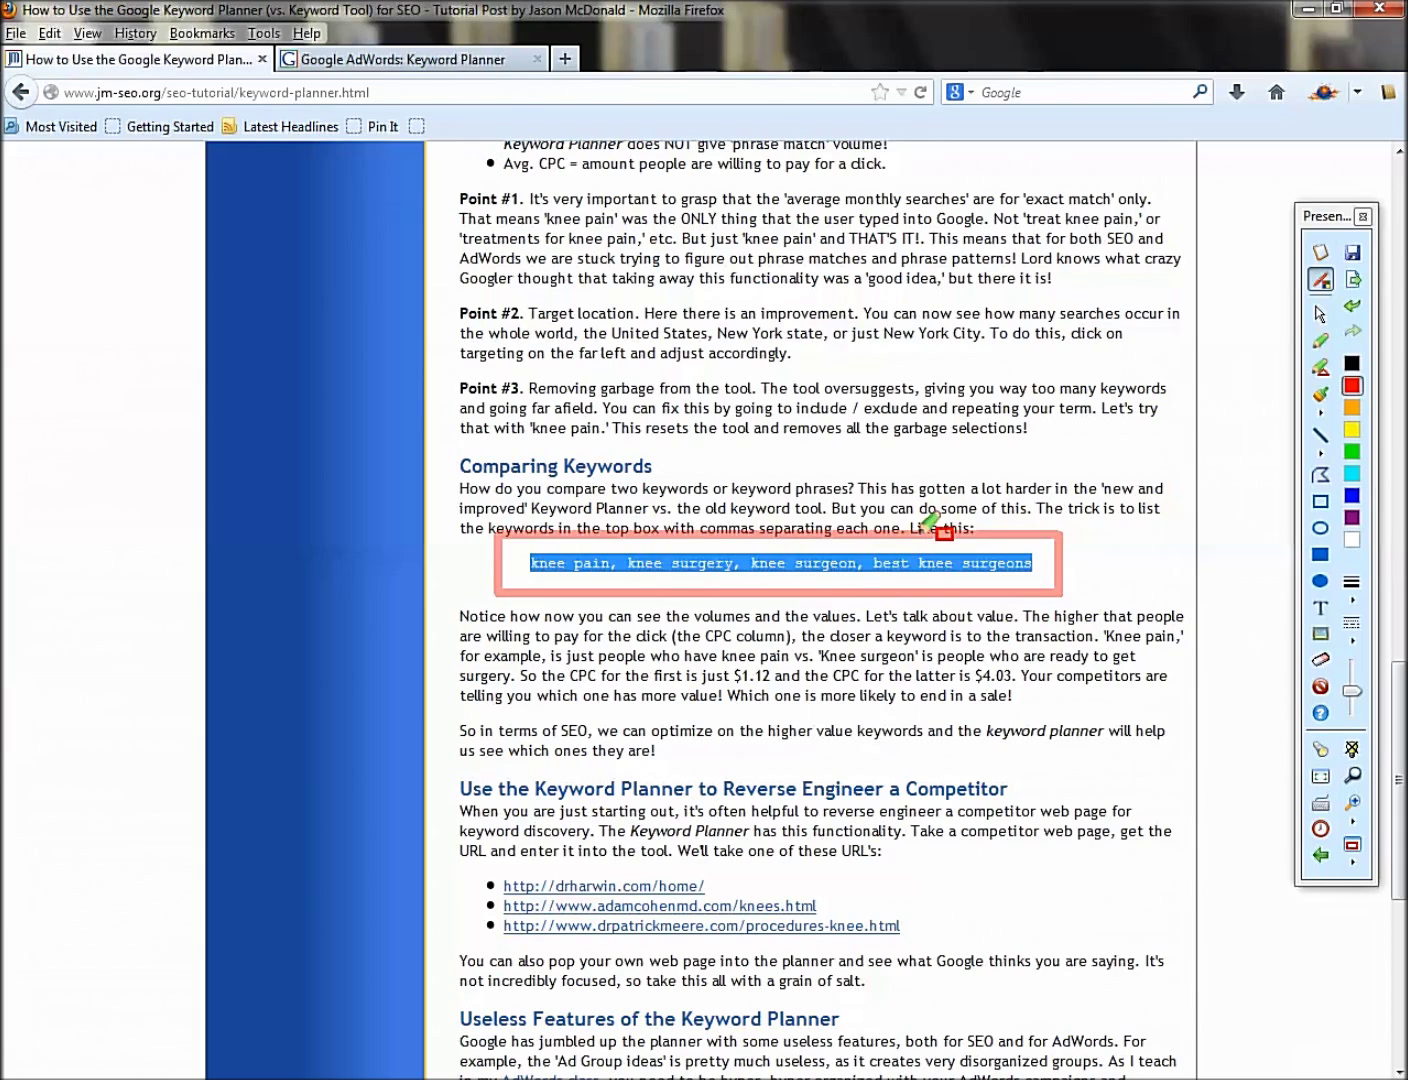
pyautogui.moveTo(839, 456); pyautogui.dragTo(998, 611)
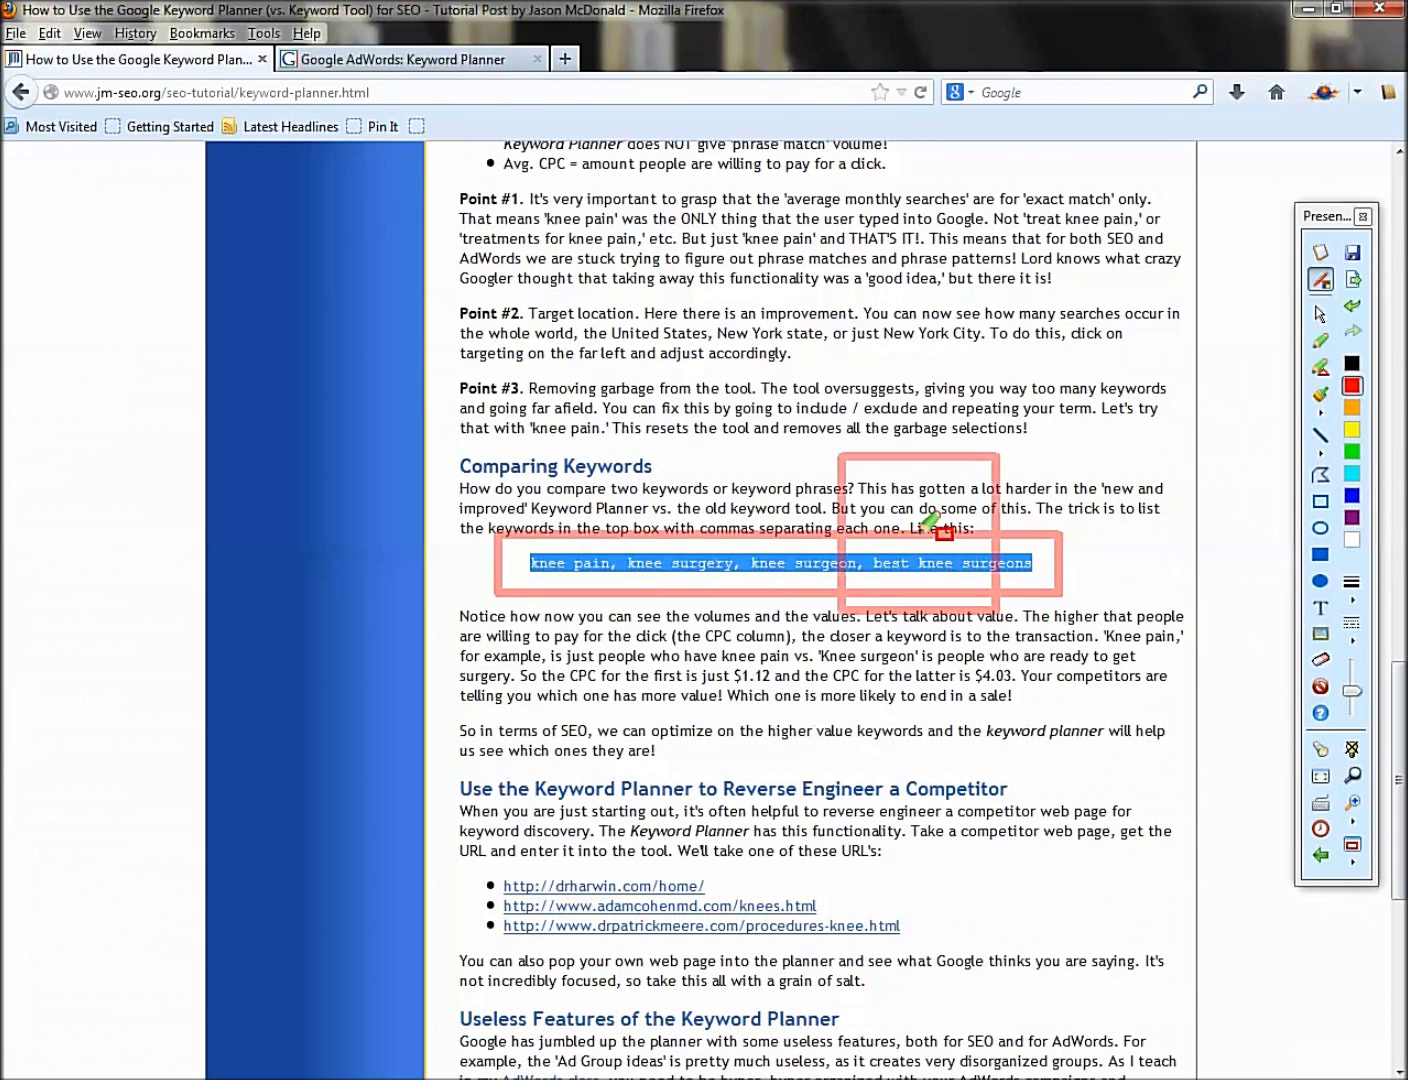
pyautogui.click(1328, 664)
# Step: Reselect the line of four knee keywords and copy it
pyautogui.rightClick(565, 575)
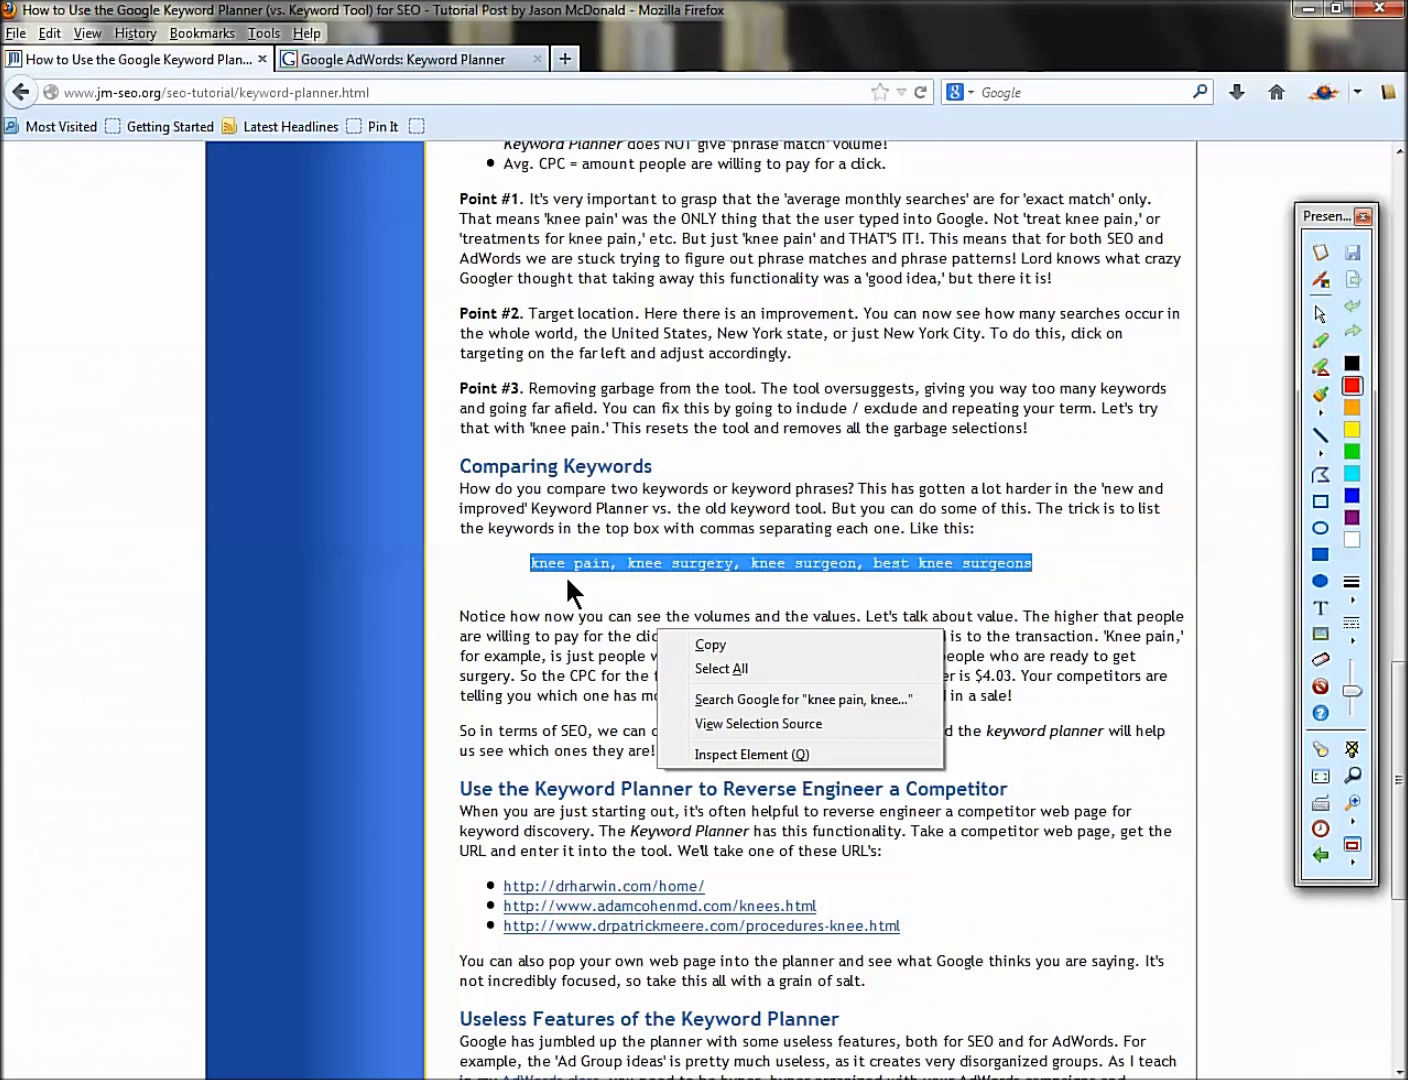
pyautogui.click(552, 568)
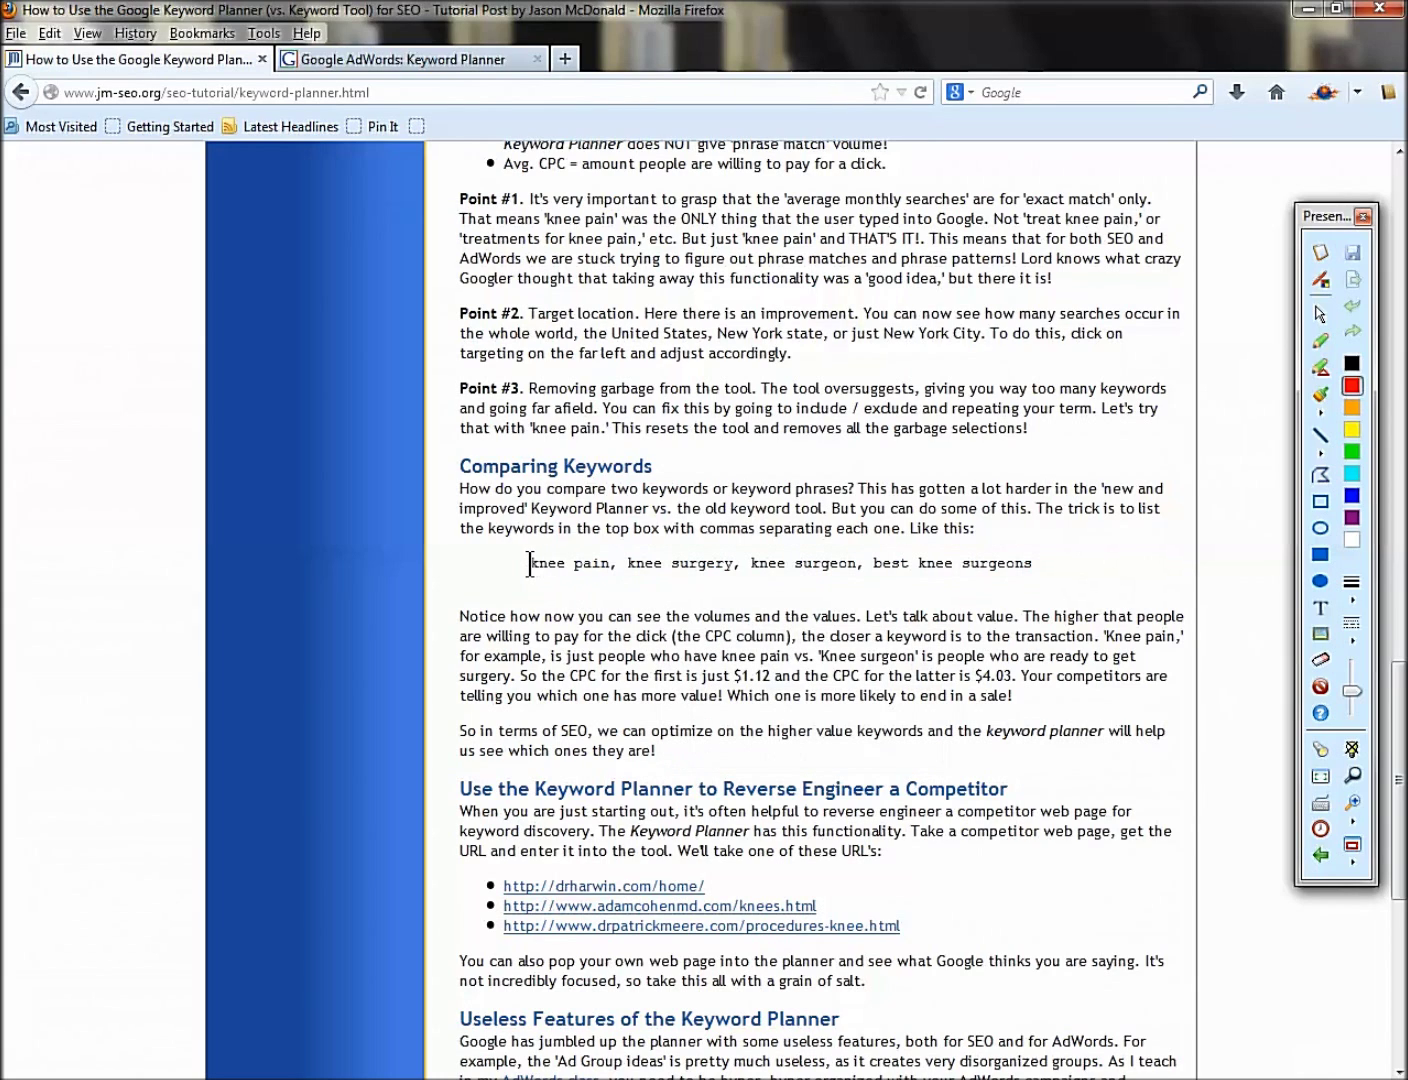
pyautogui.moveTo(532, 565); pyautogui.dragTo(1033, 552)
pyautogui.rightClick(913, 568)
pyautogui.click(948, 577)
pyautogui.click(349, 60)
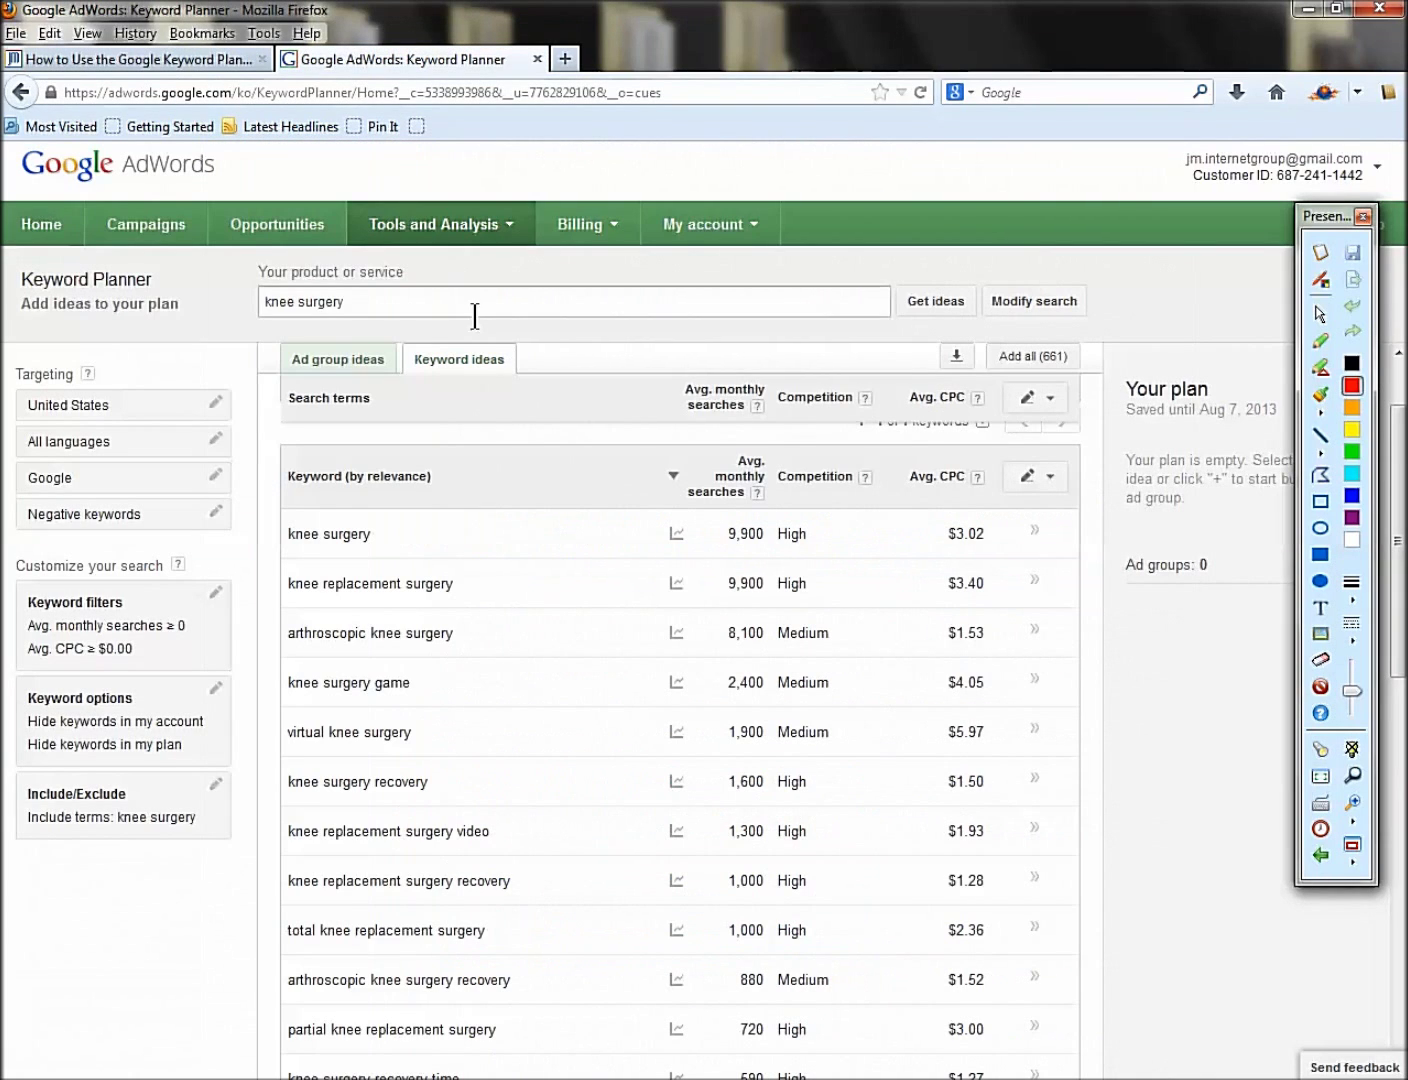
# Step: Paste the four knee keywords over the knee surgery search term, dismissing an accidental file window
pyautogui.moveTo(359, 302); pyautogui.dragTo(234, 293)
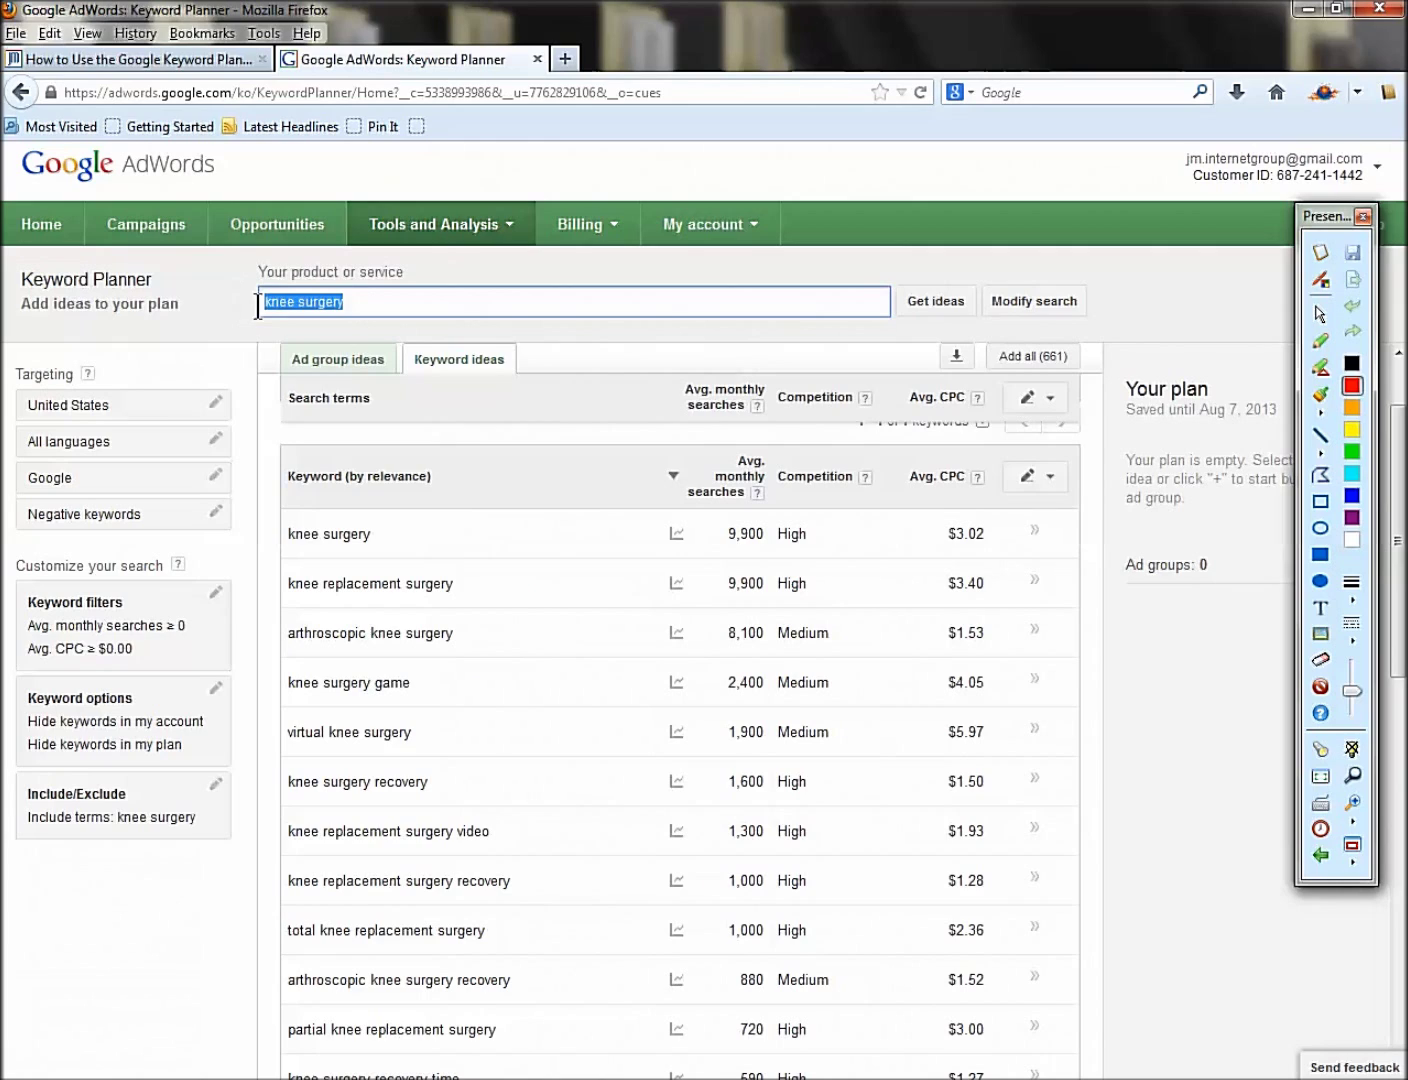
pyautogui.rightClick(313, 311)
pyautogui.click(321, 405)
pyautogui.click(1322, 635)
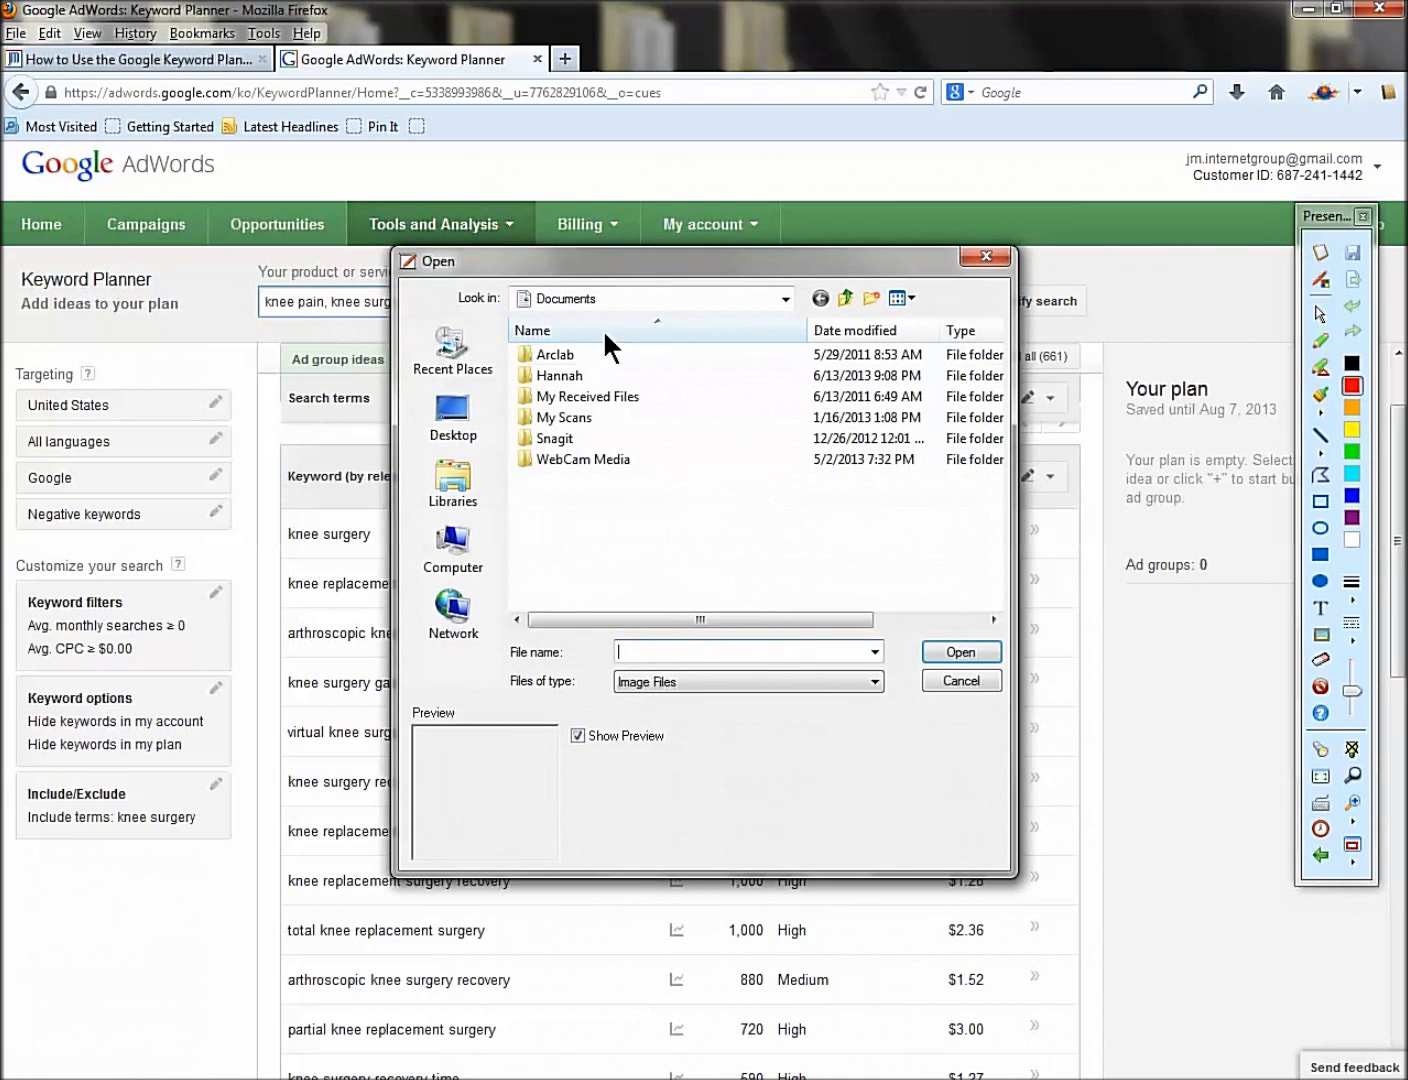
pyautogui.click(945, 678)
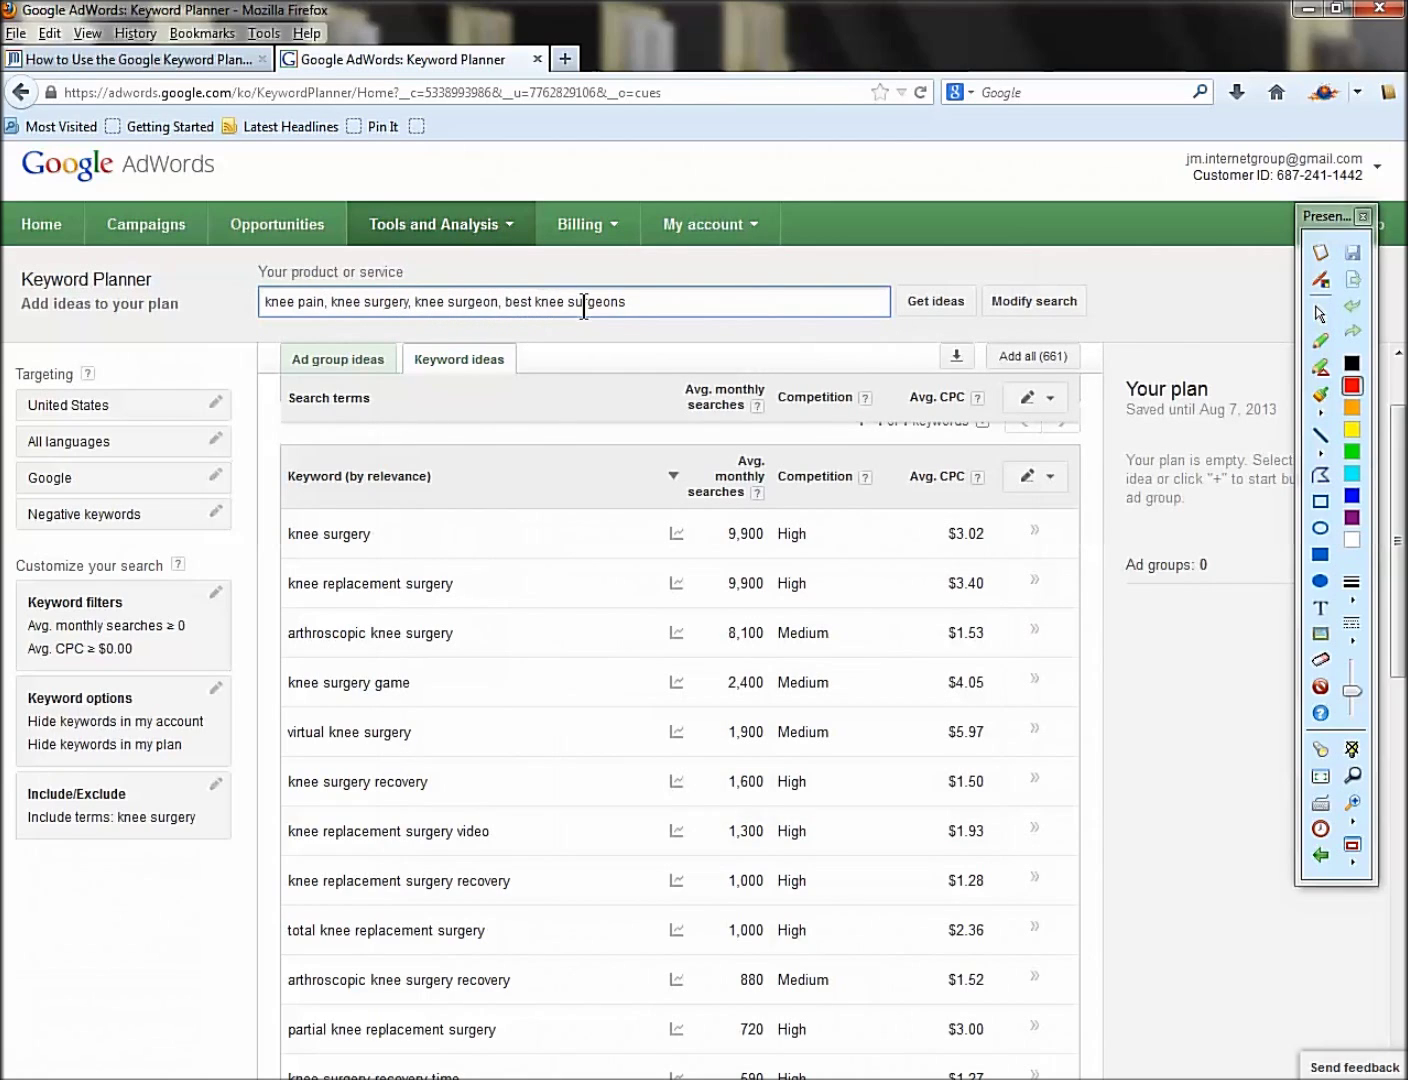
pyautogui.moveTo(637, 302); pyautogui.dragTo(249, 313)
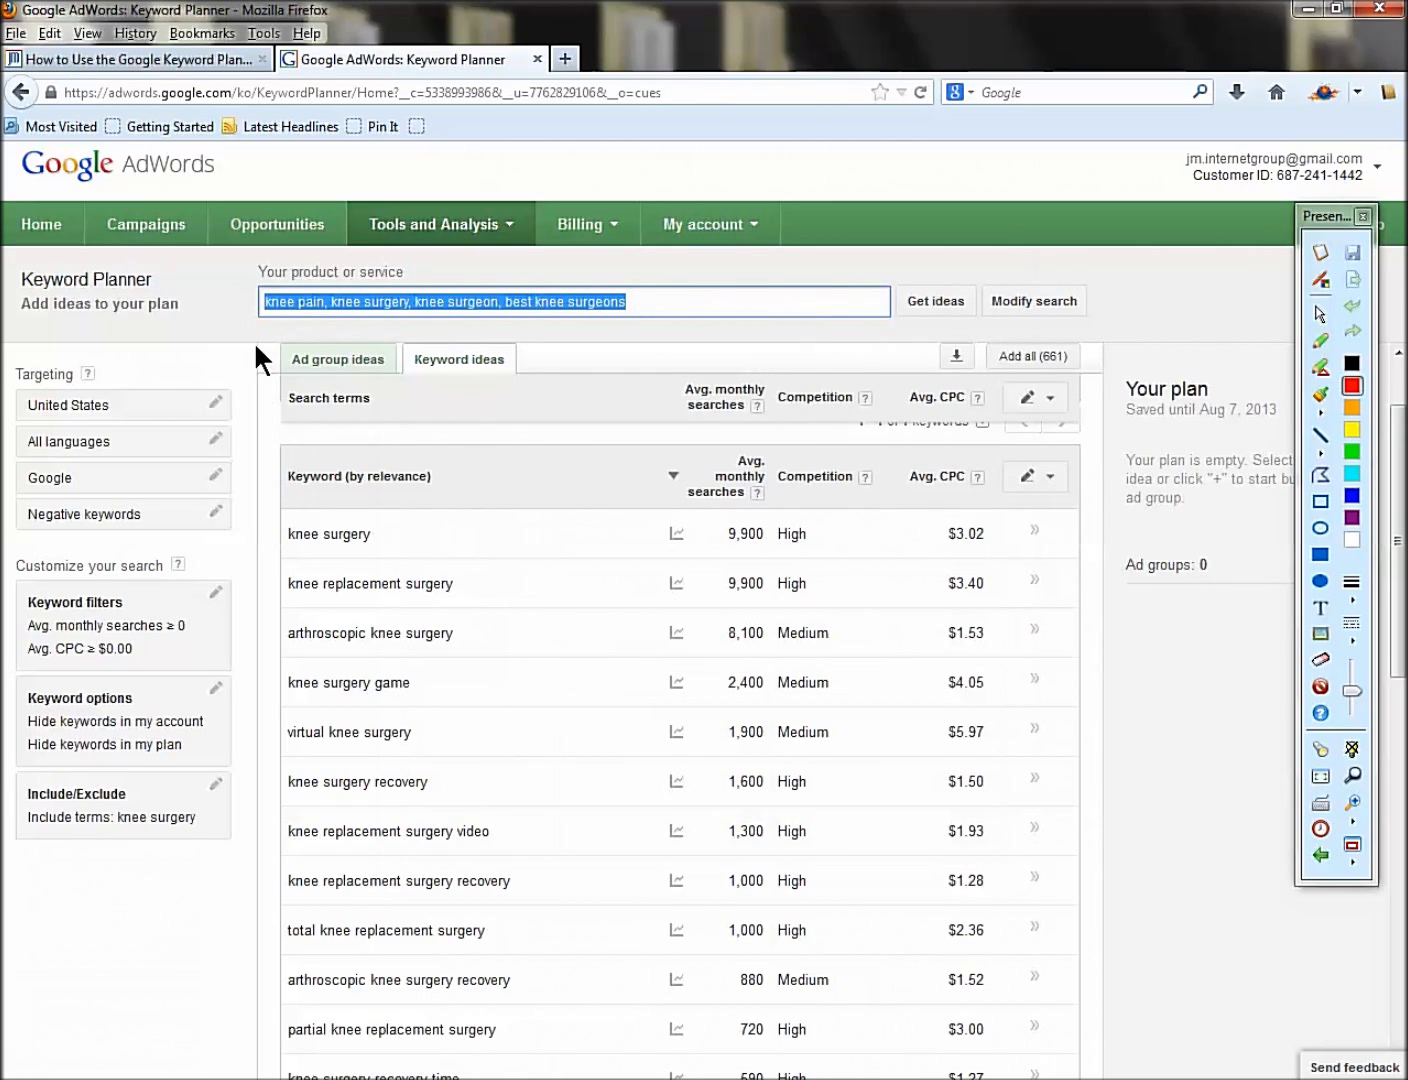
# Step: Delete the knee surgery include term and fetch ideas for the four keywords
pyautogui.click(215, 785)
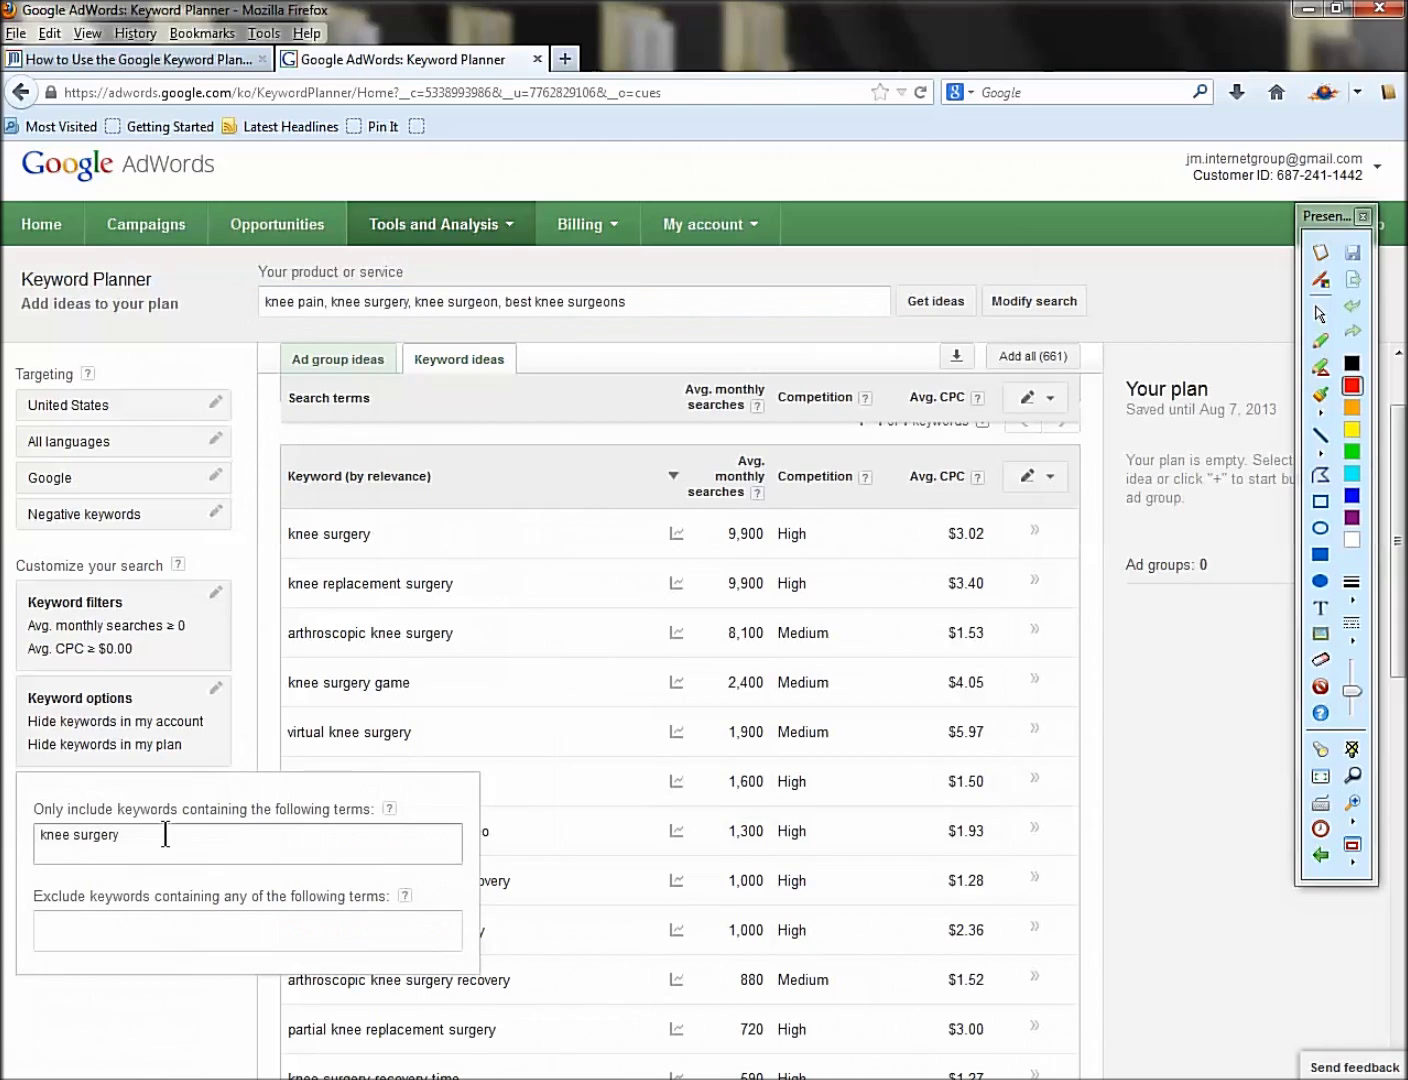
pyautogui.moveTo(162, 836); pyautogui.dragTo(4, 838)
pyautogui.press('BackSpace')
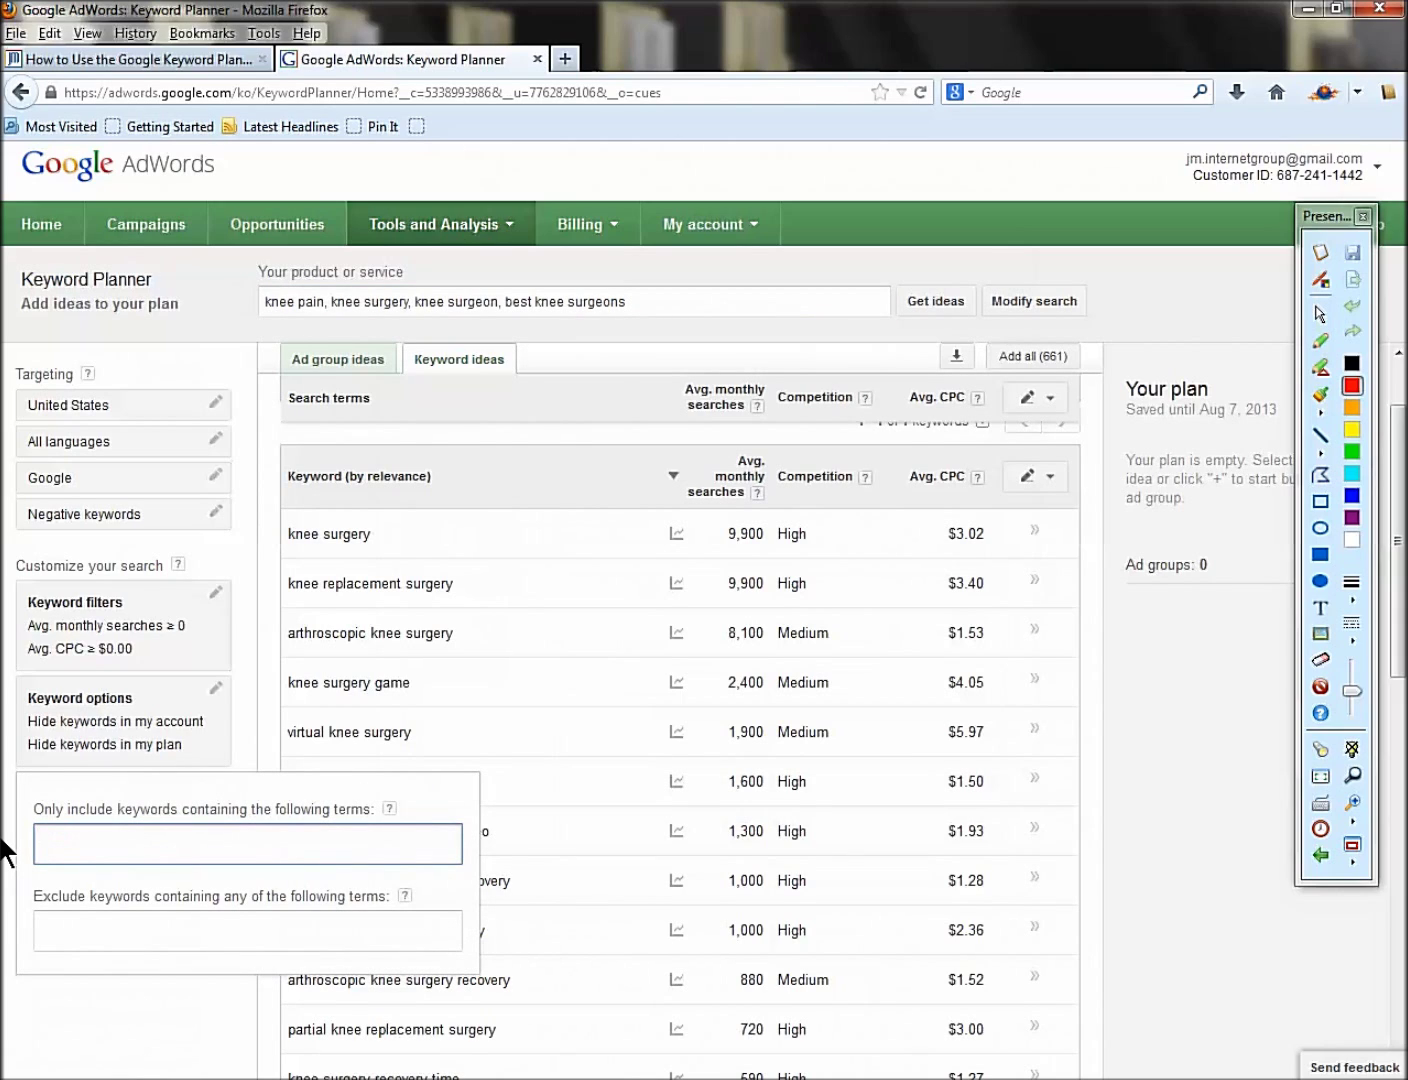
pyautogui.click(664, 306)
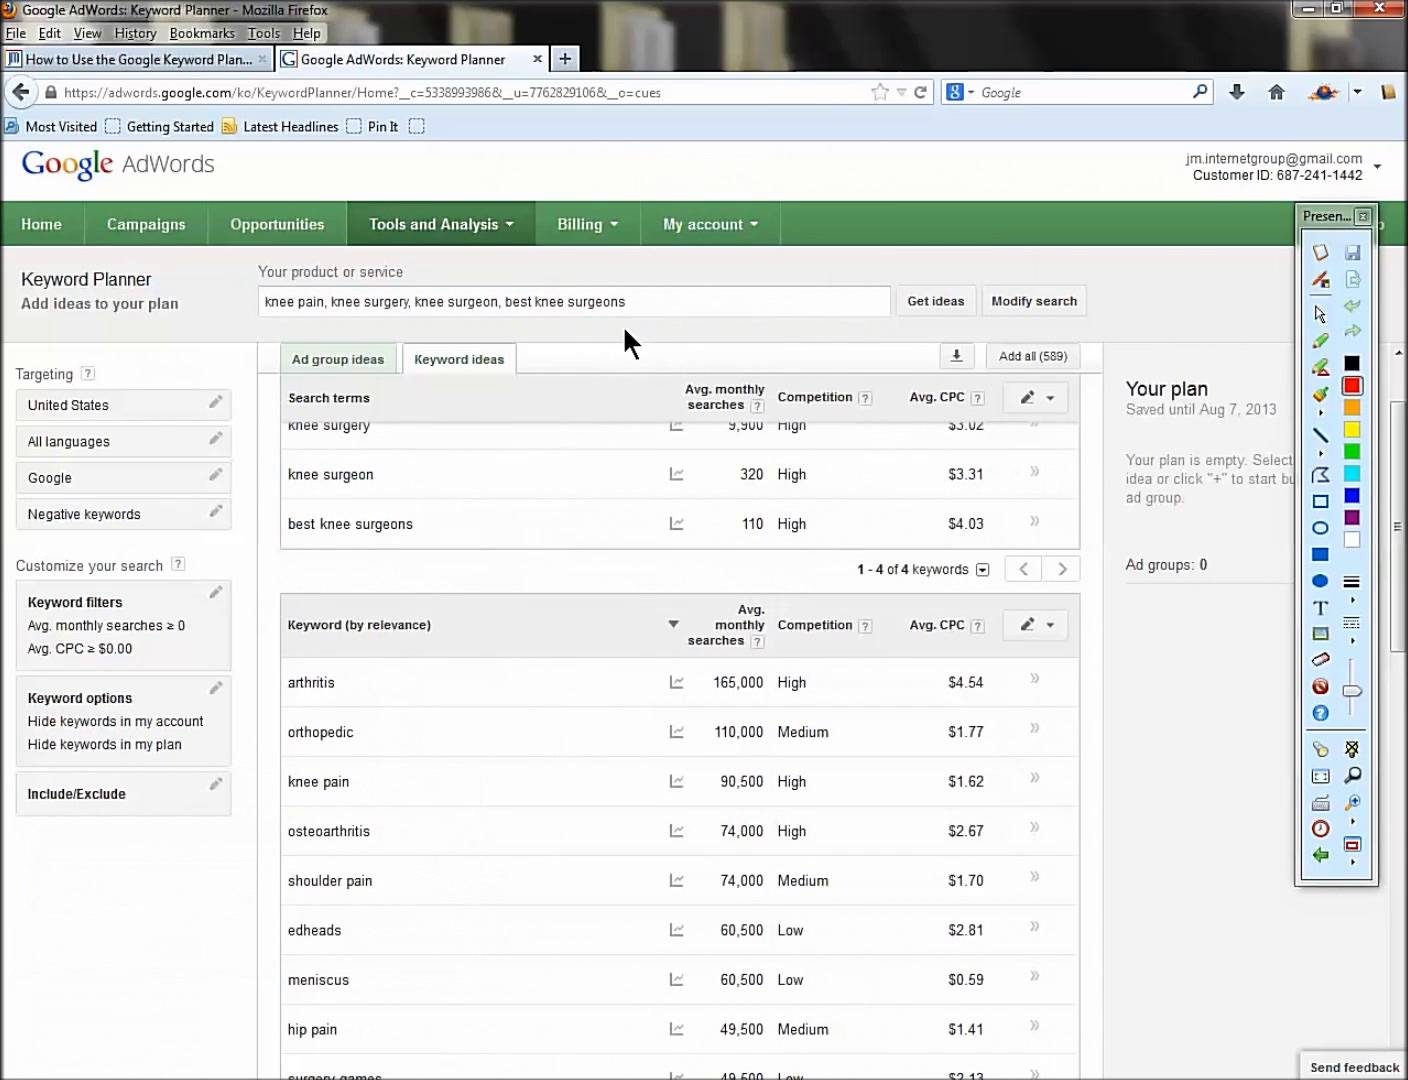
pyautogui.click(923, 298)
pyautogui.scroll(2, 699, 424)
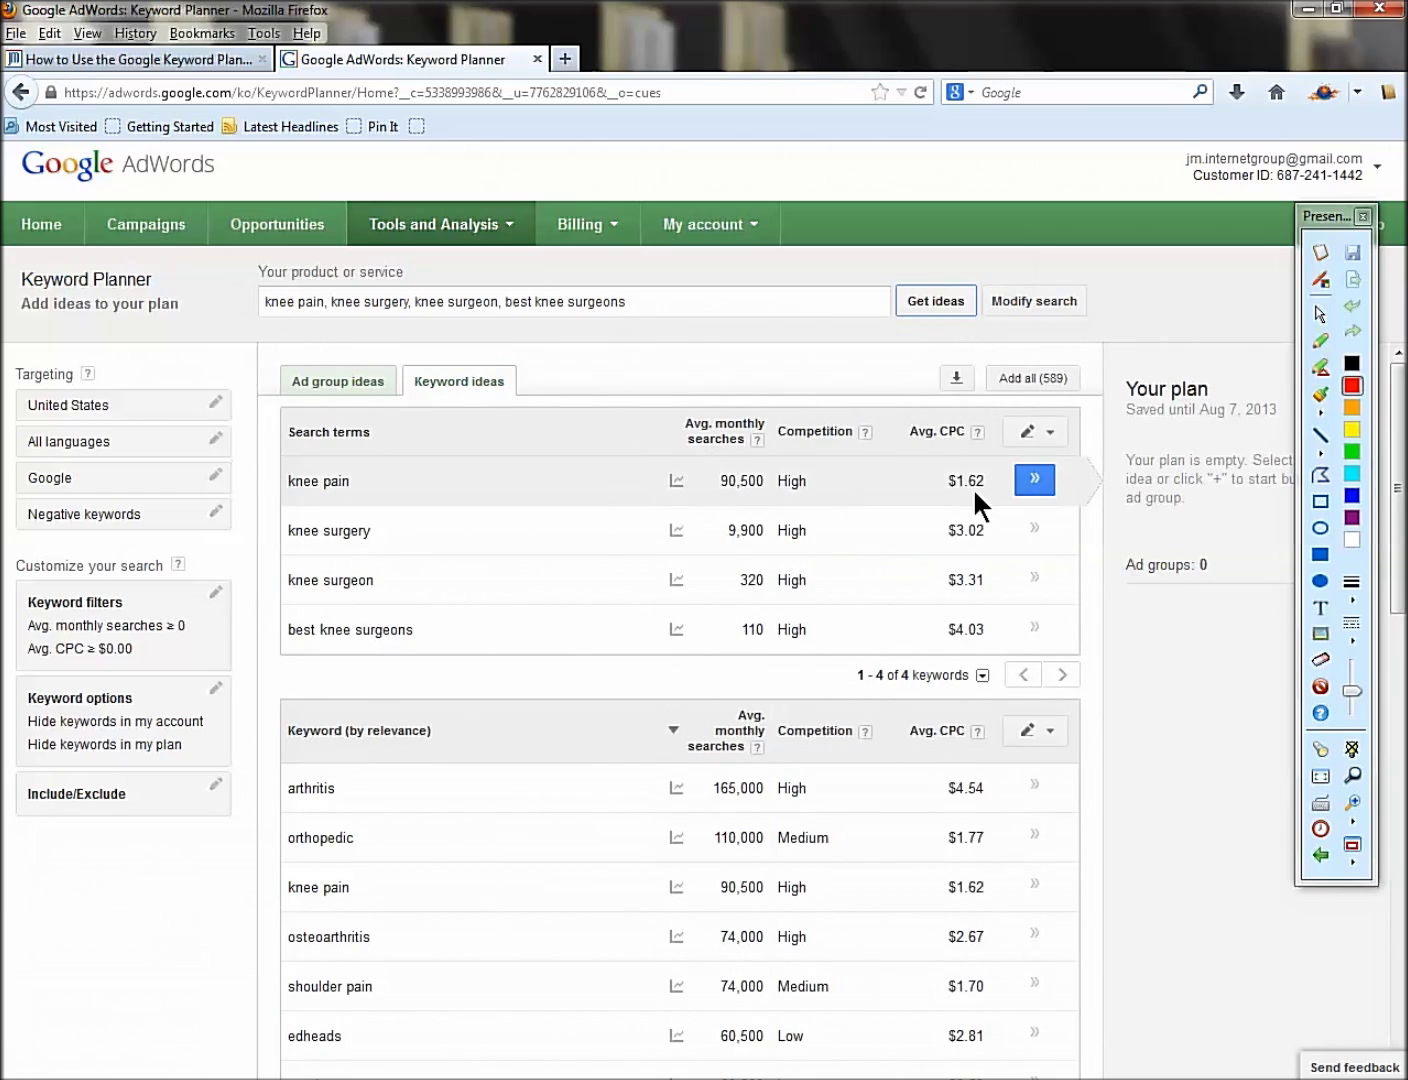
pyautogui.click(1320, 501)
pyautogui.moveTo(231, 277)
pyautogui.mouseDown()
pyautogui.moveTo(308, 318)
pyautogui.moveTo(680, 308)
pyautogui.moveTo(650, 325)
pyautogui.mouseUp()
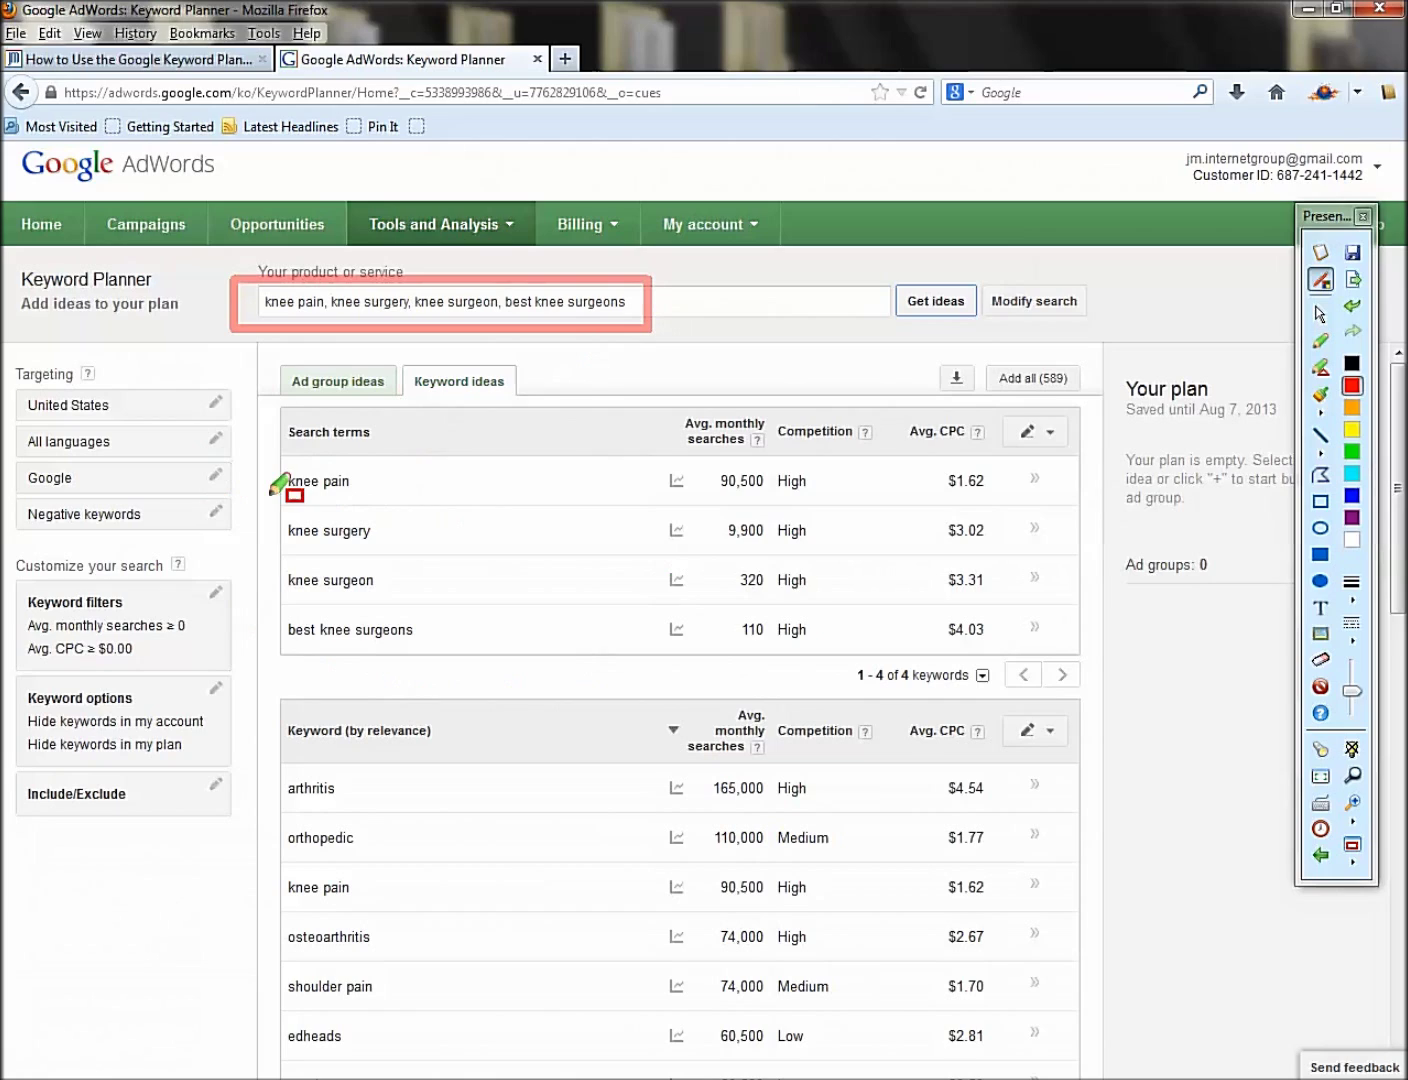
pyautogui.moveTo(247, 458)
pyautogui.mouseDown()
pyautogui.moveTo(330, 501)
pyautogui.moveTo(387, 501)
pyautogui.mouseUp()
pyautogui.moveTo(687, 457); pyautogui.dragTo(775, 492)
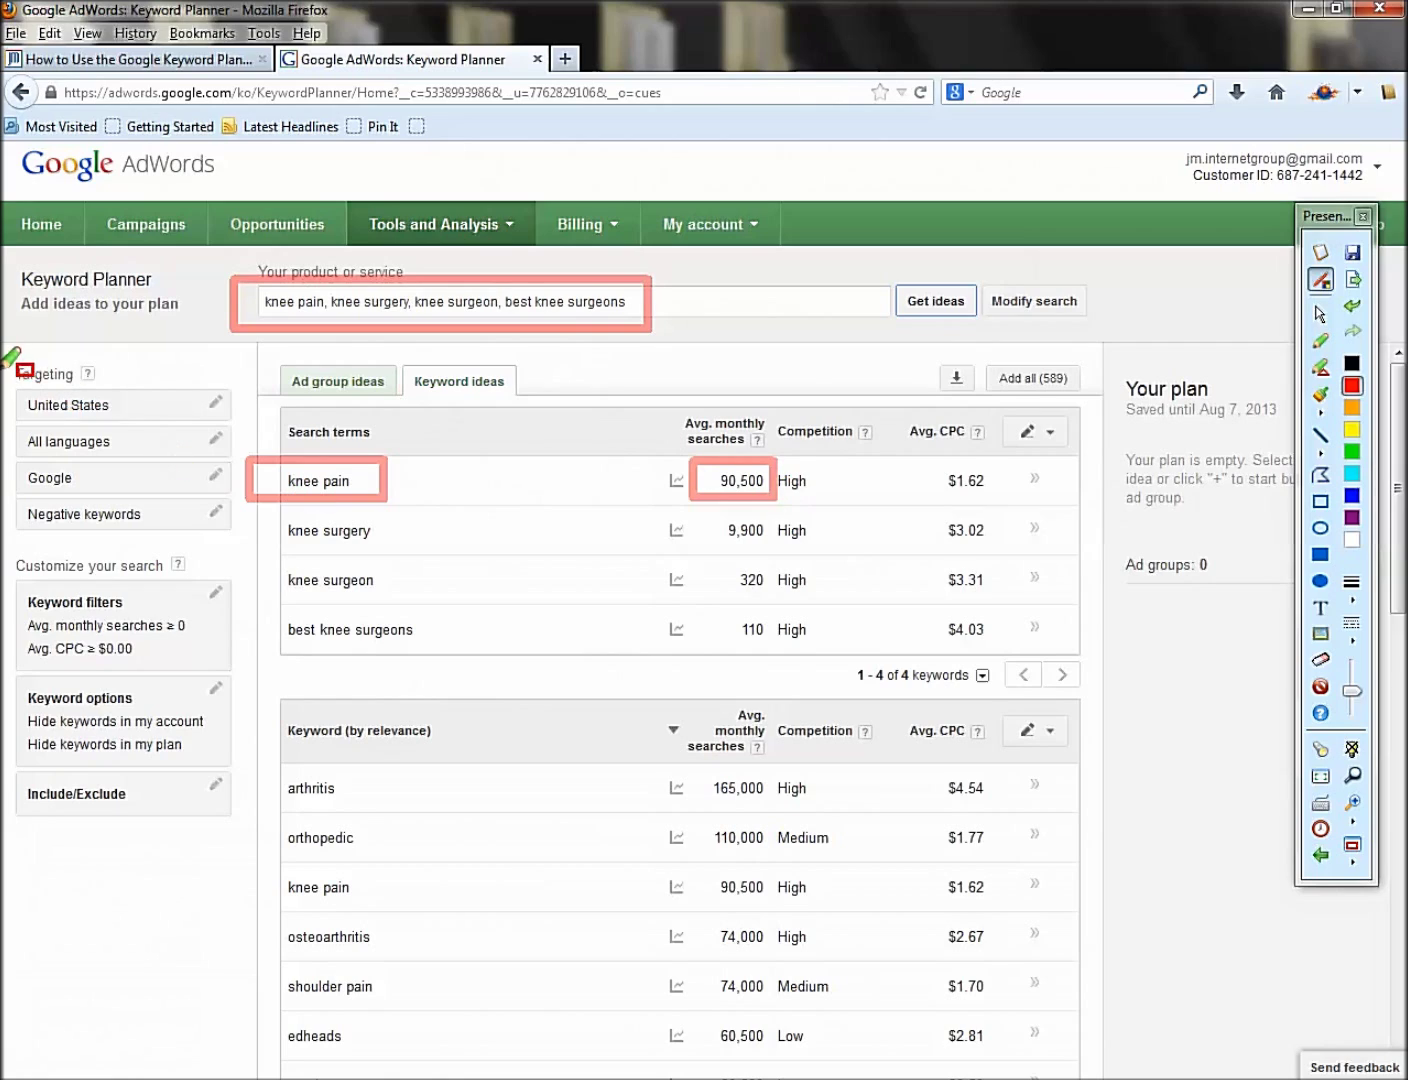
pyautogui.moveTo(3, 368)
pyautogui.mouseDown()
pyautogui.moveTo(114, 409)
pyautogui.moveTo(106, 434)
pyautogui.mouseUp()
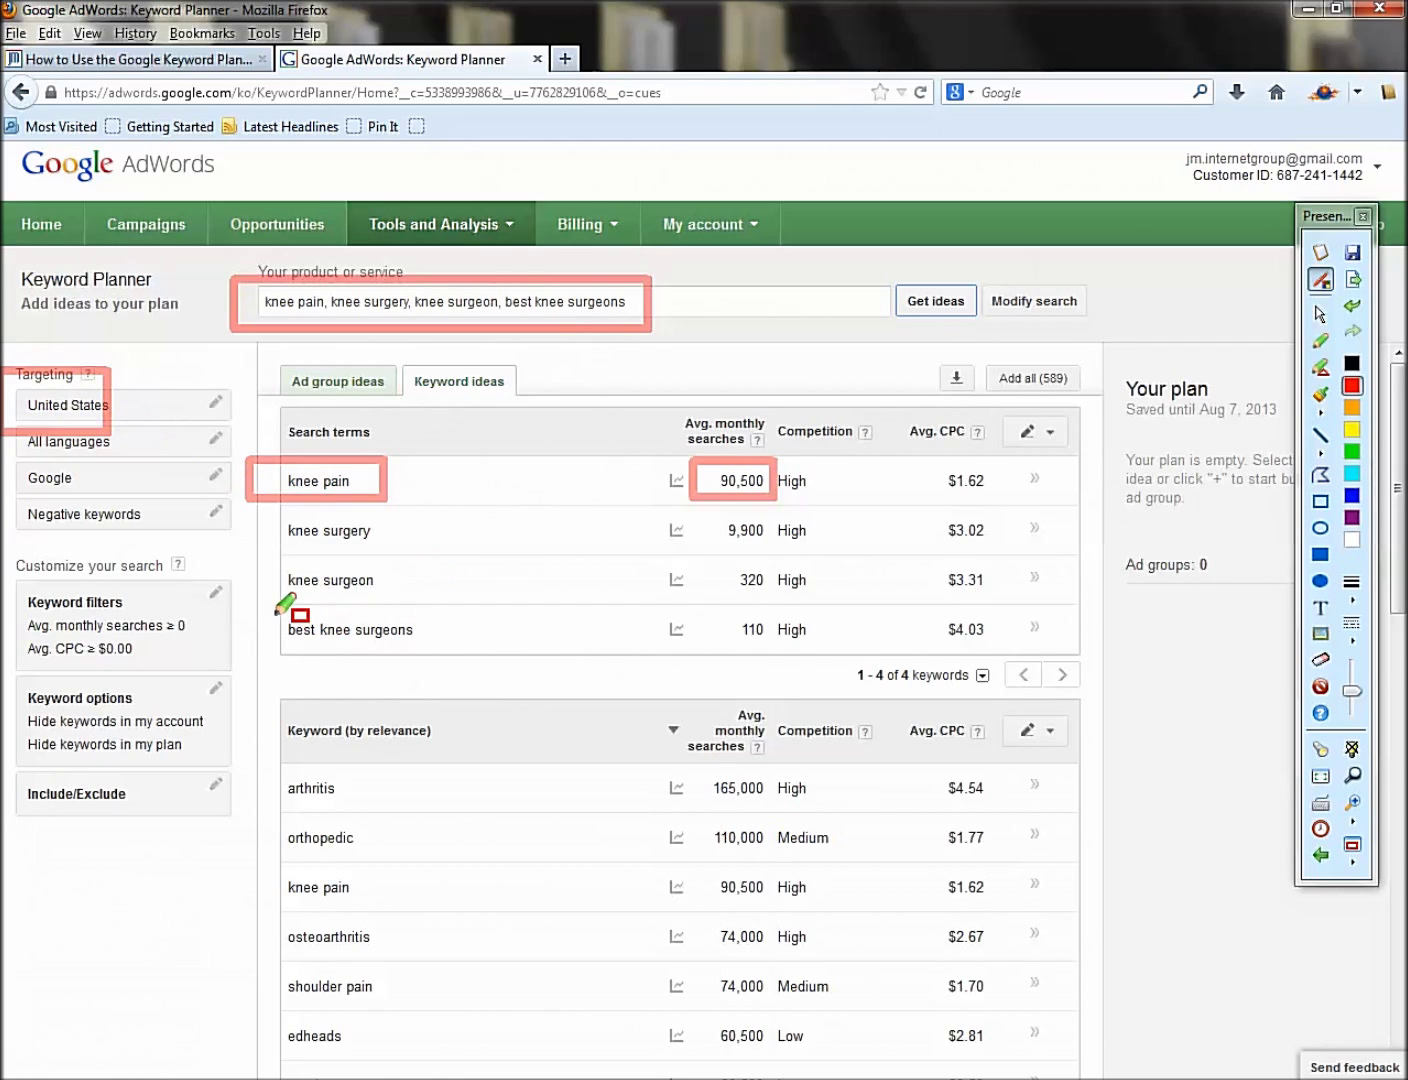
pyautogui.moveTo(265, 606)
pyautogui.mouseDown()
pyautogui.moveTo(396, 655)
pyautogui.moveTo(456, 654)
pyautogui.mouseUp()
pyautogui.moveTo(713, 611); pyautogui.dragTo(776, 664)
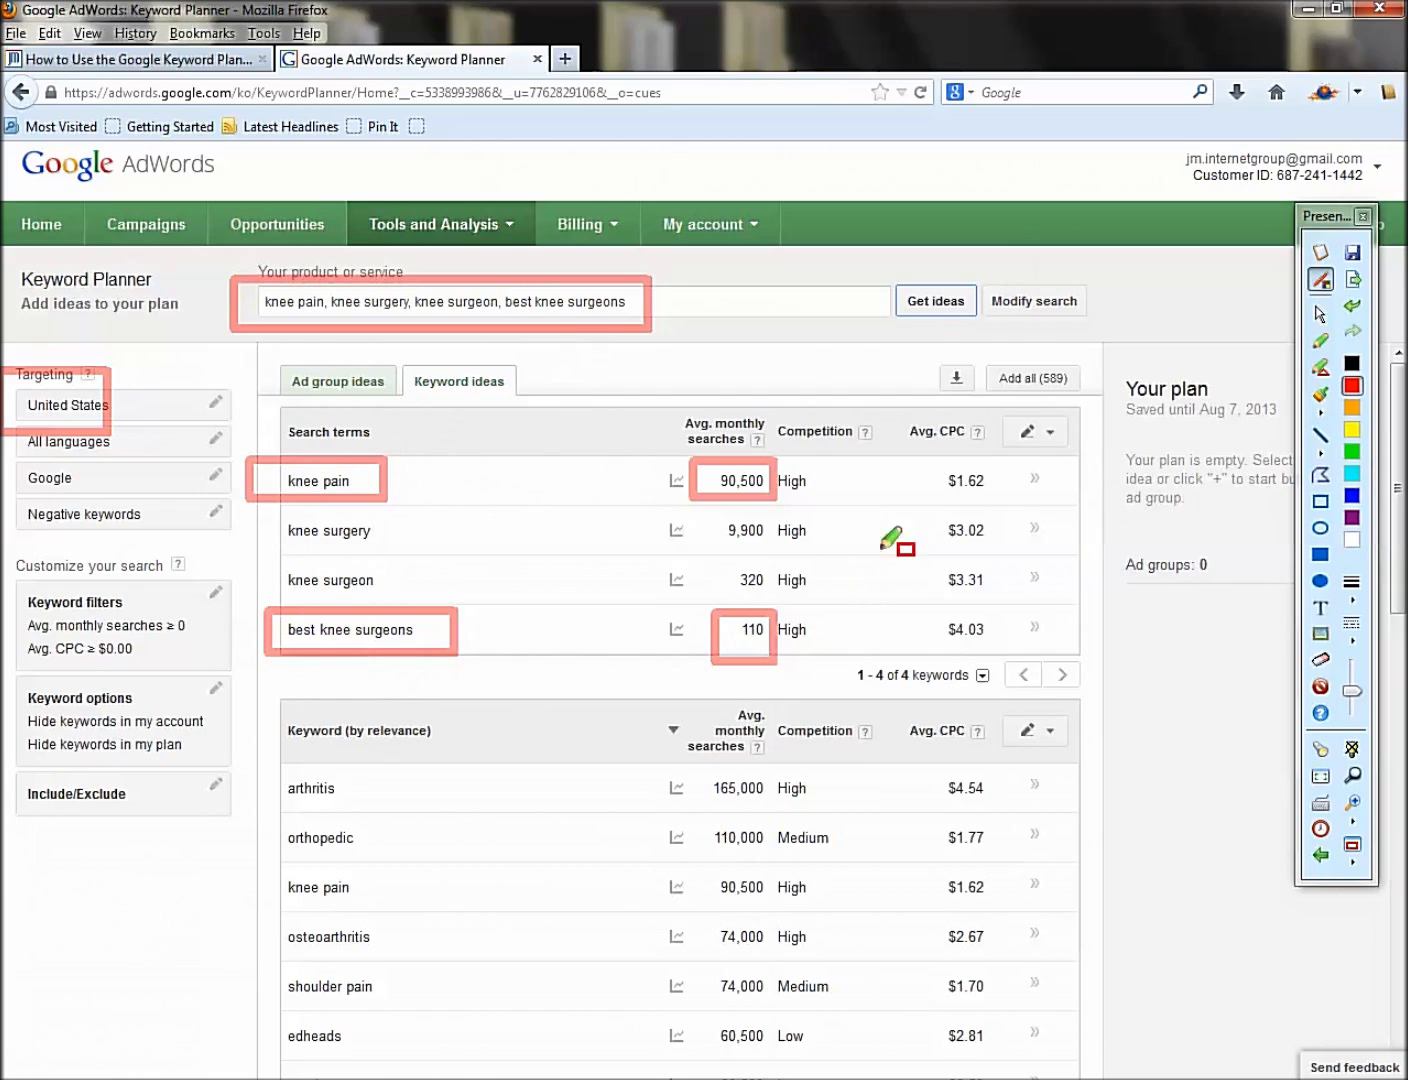
pyautogui.moveTo(900, 437)
pyautogui.mouseDown()
pyautogui.moveTo(995, 562)
pyautogui.moveTo(1019, 667)
pyautogui.mouseUp()
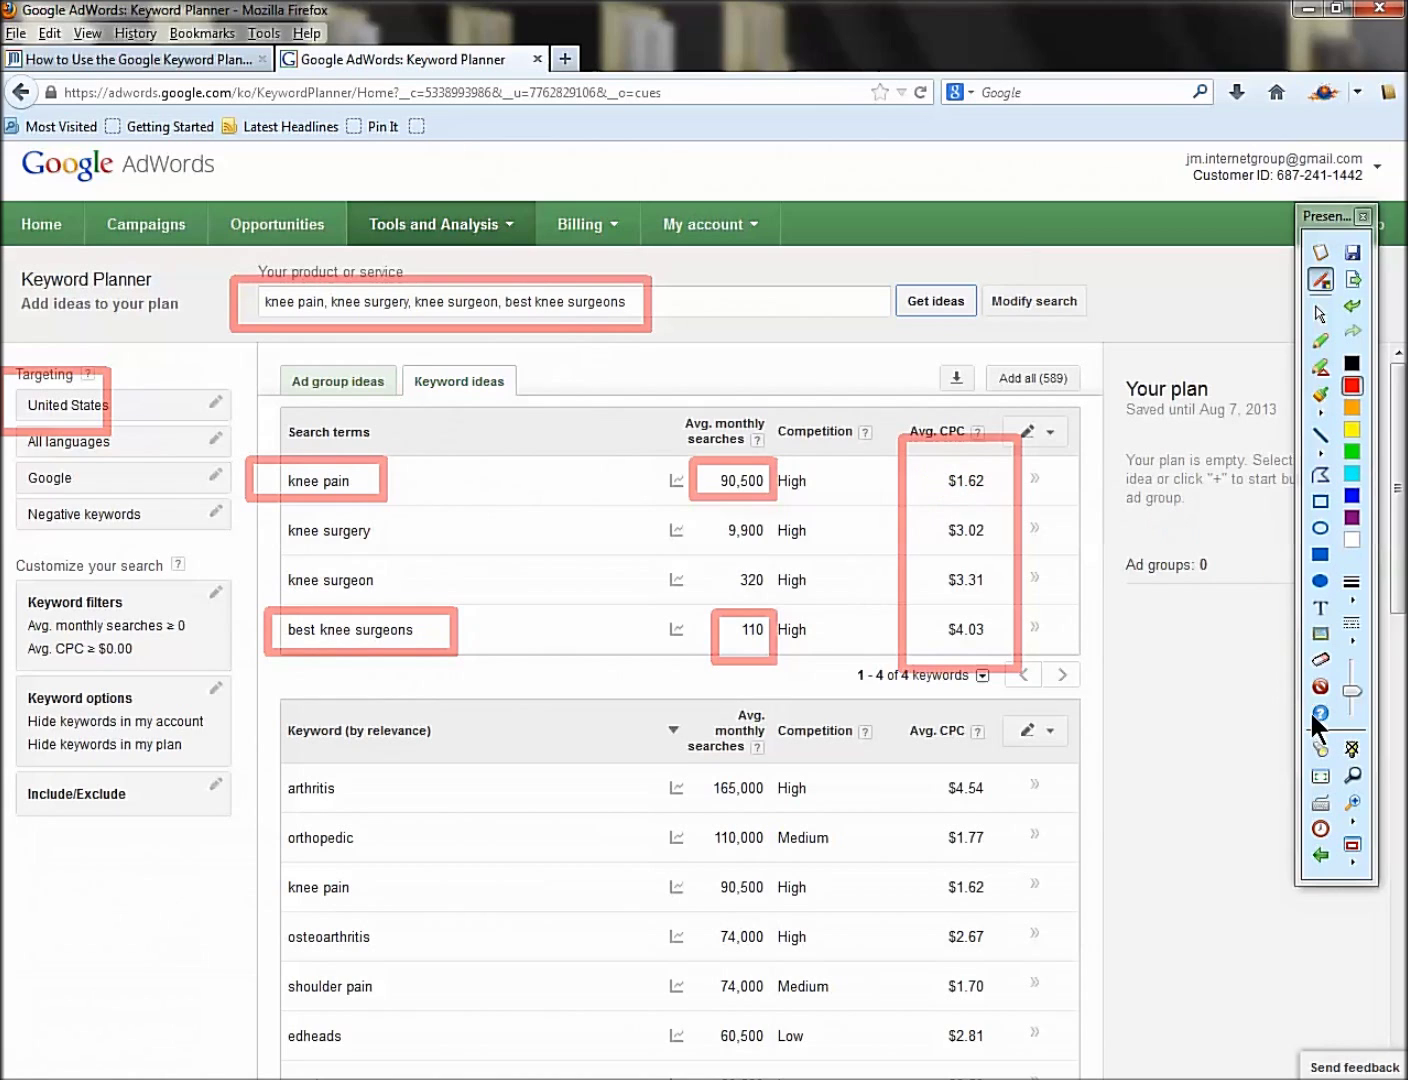
pyautogui.click(1319, 686)
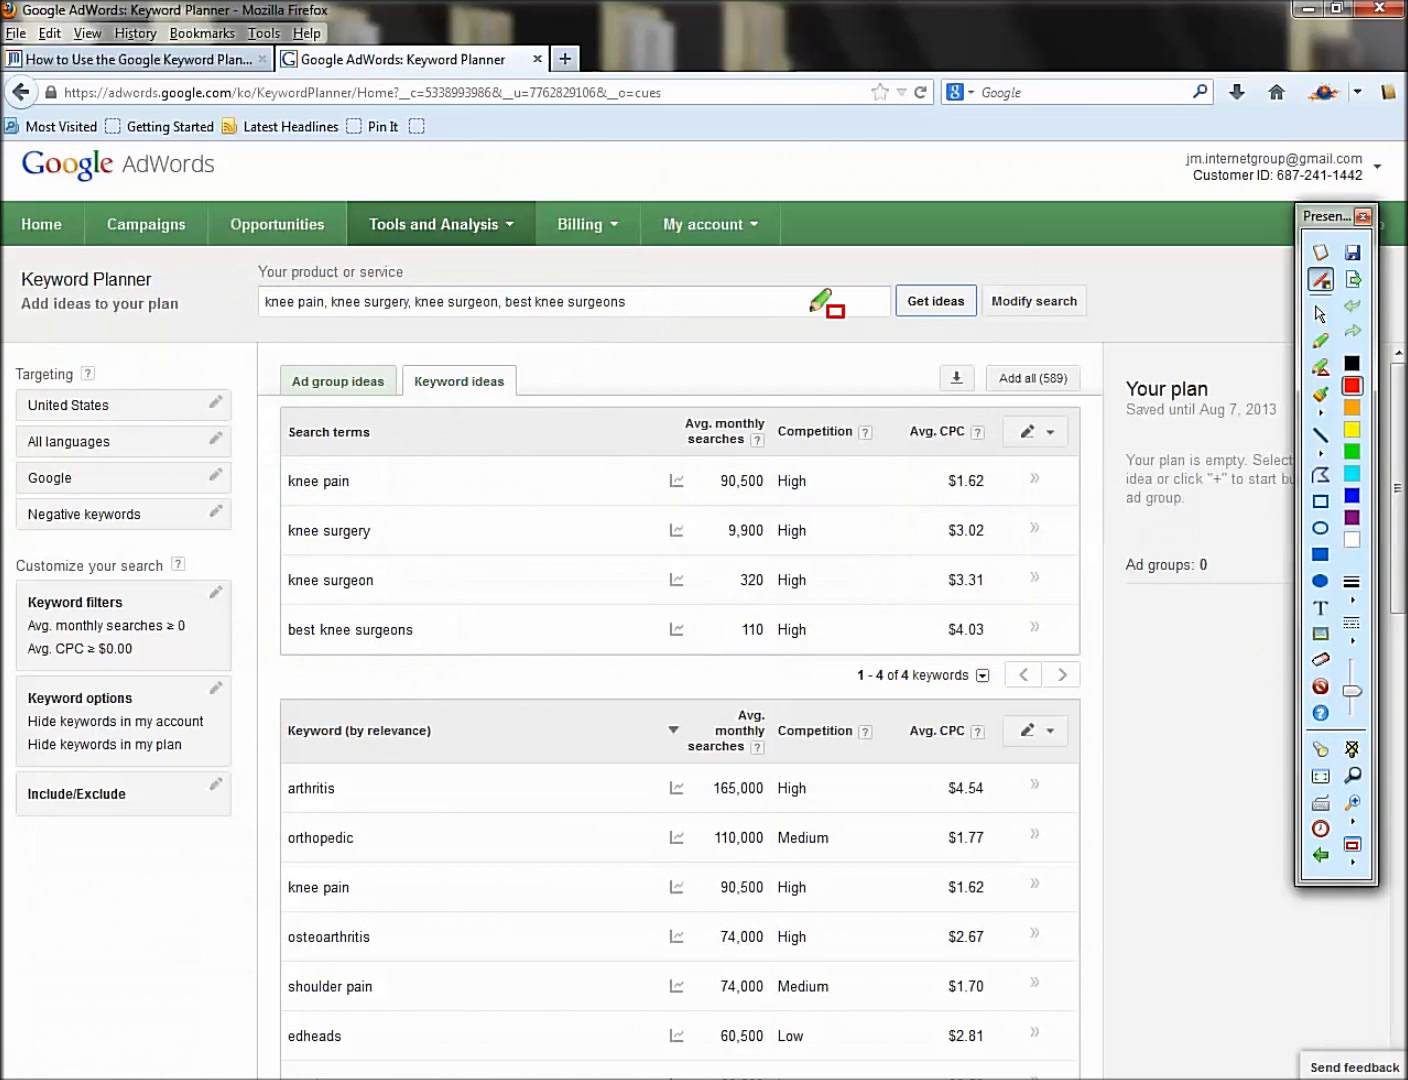
pyautogui.click(565, 60)
pyautogui.write('www.google')
pyautogui.write('.com')
pyautogui.press('Return')
pyautogui.write('best knee surgeons')
pyautogui.press('Return')
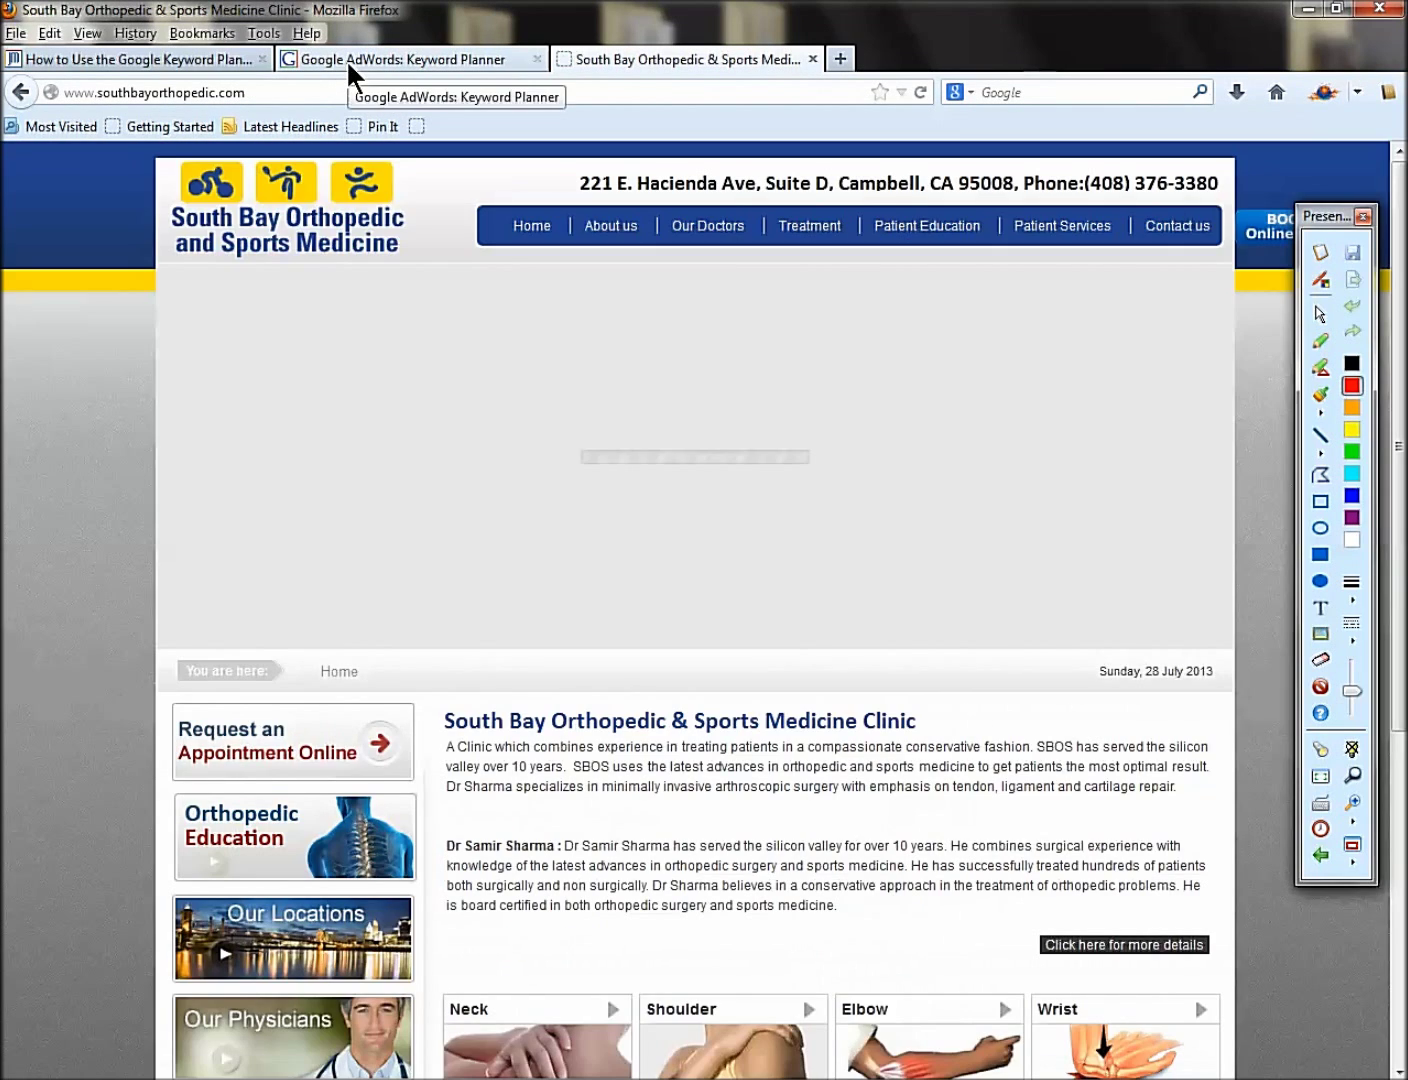
pyautogui.click(346, 59)
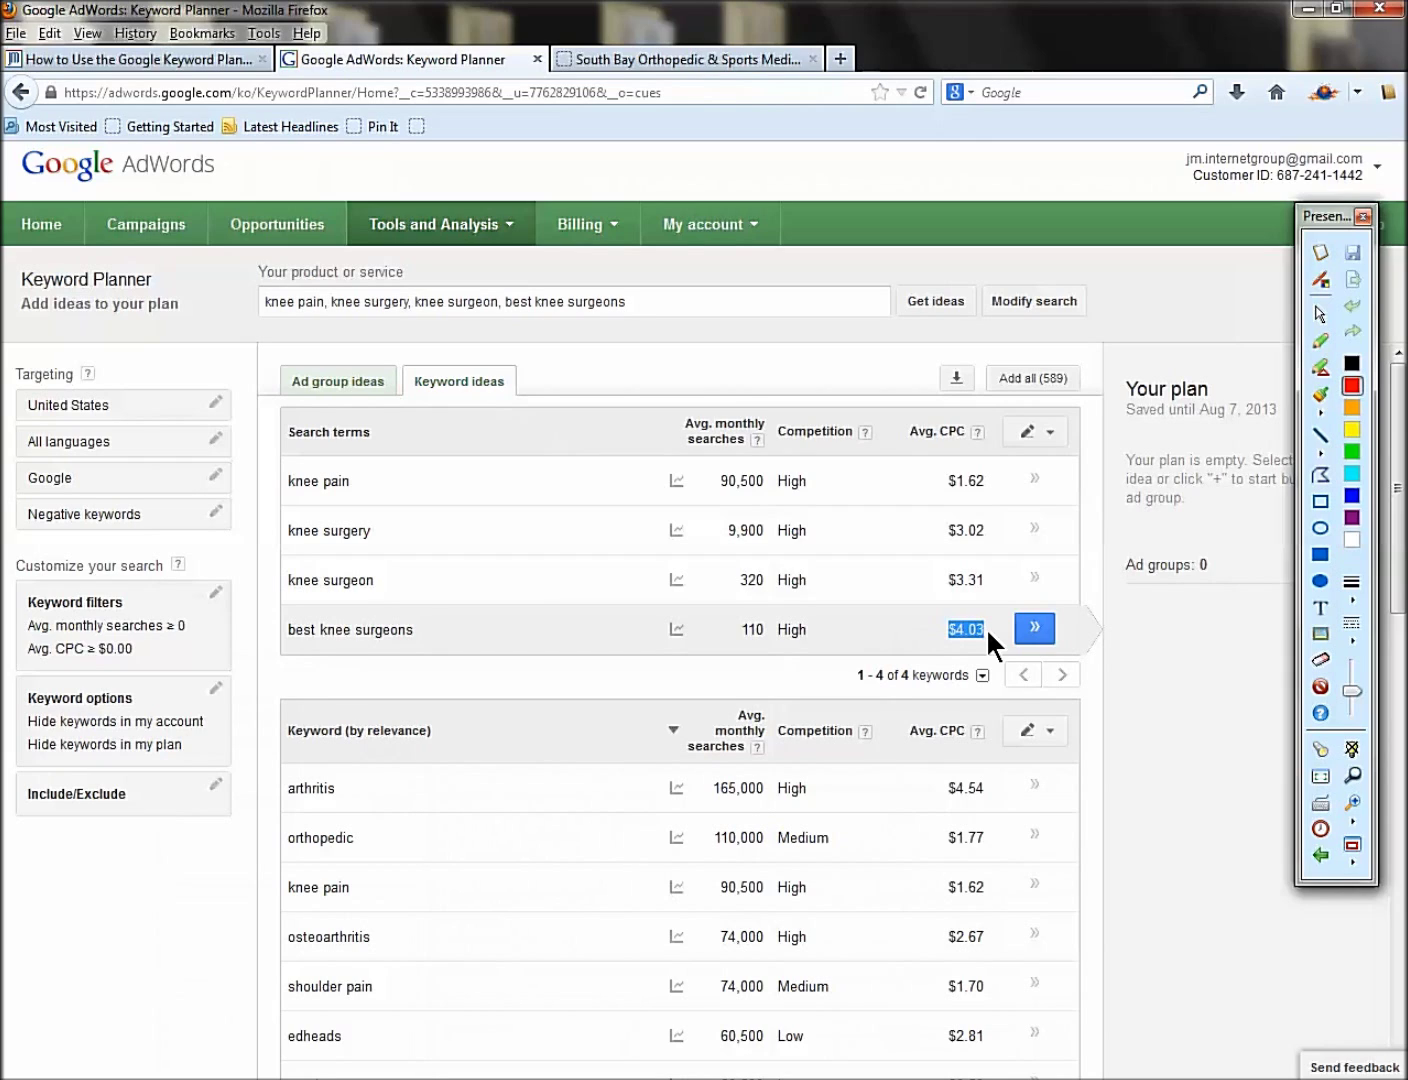
pyautogui.click(1320, 280)
pyautogui.moveTo(926, 614); pyautogui.dragTo(1005, 648)
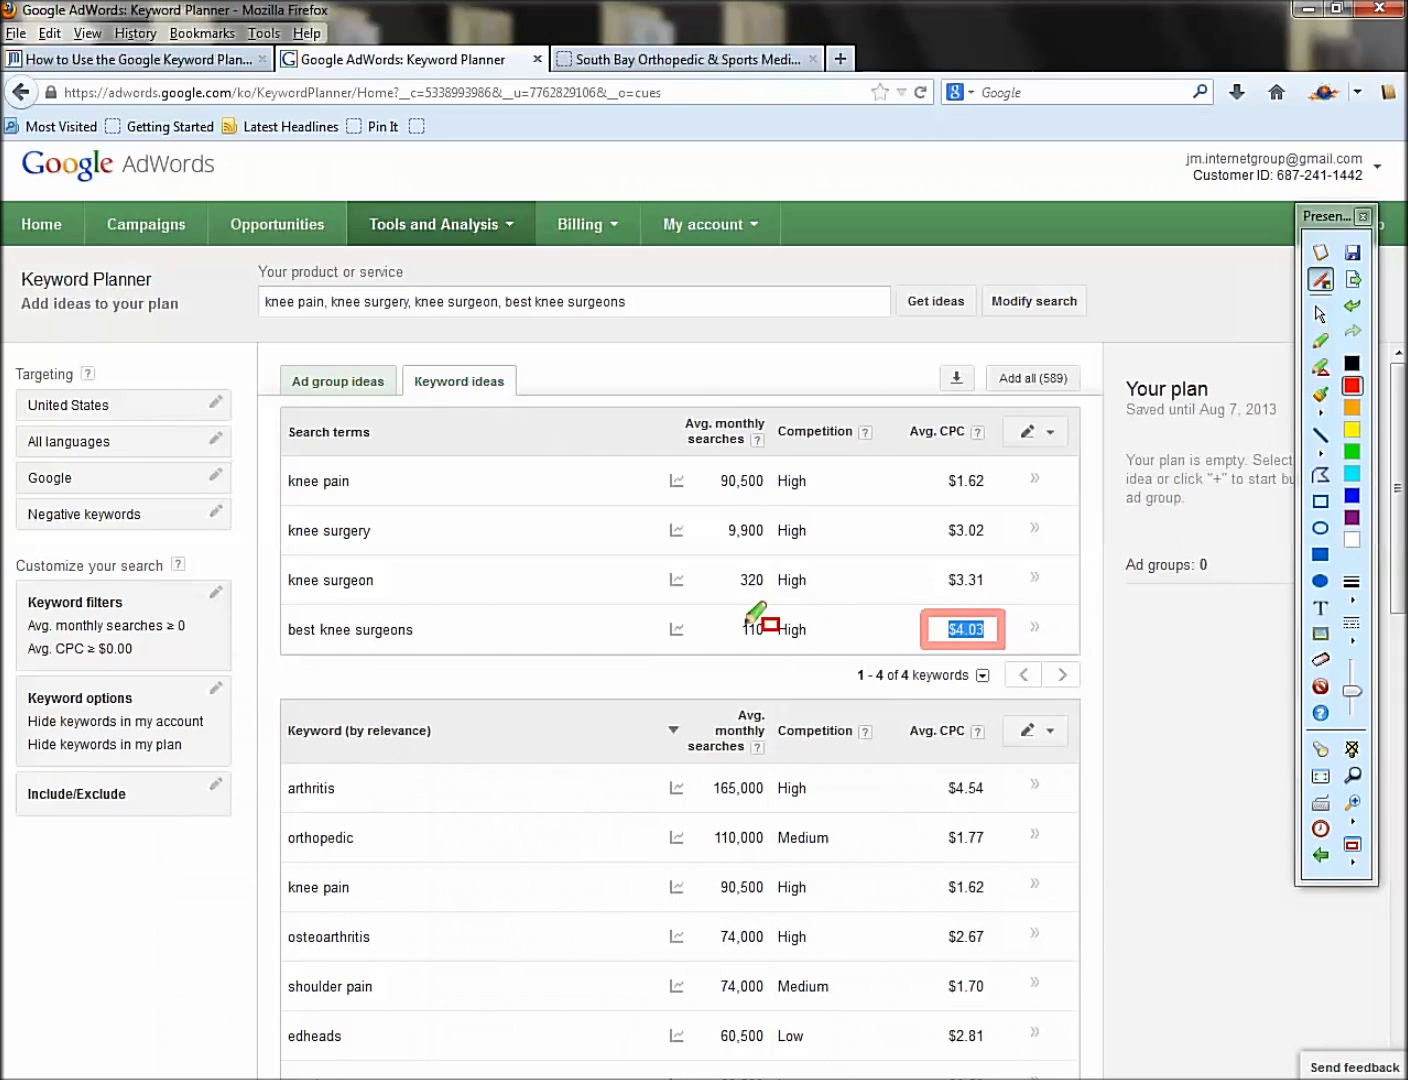
pyautogui.moveTo(712, 614); pyautogui.dragTo(819, 651)
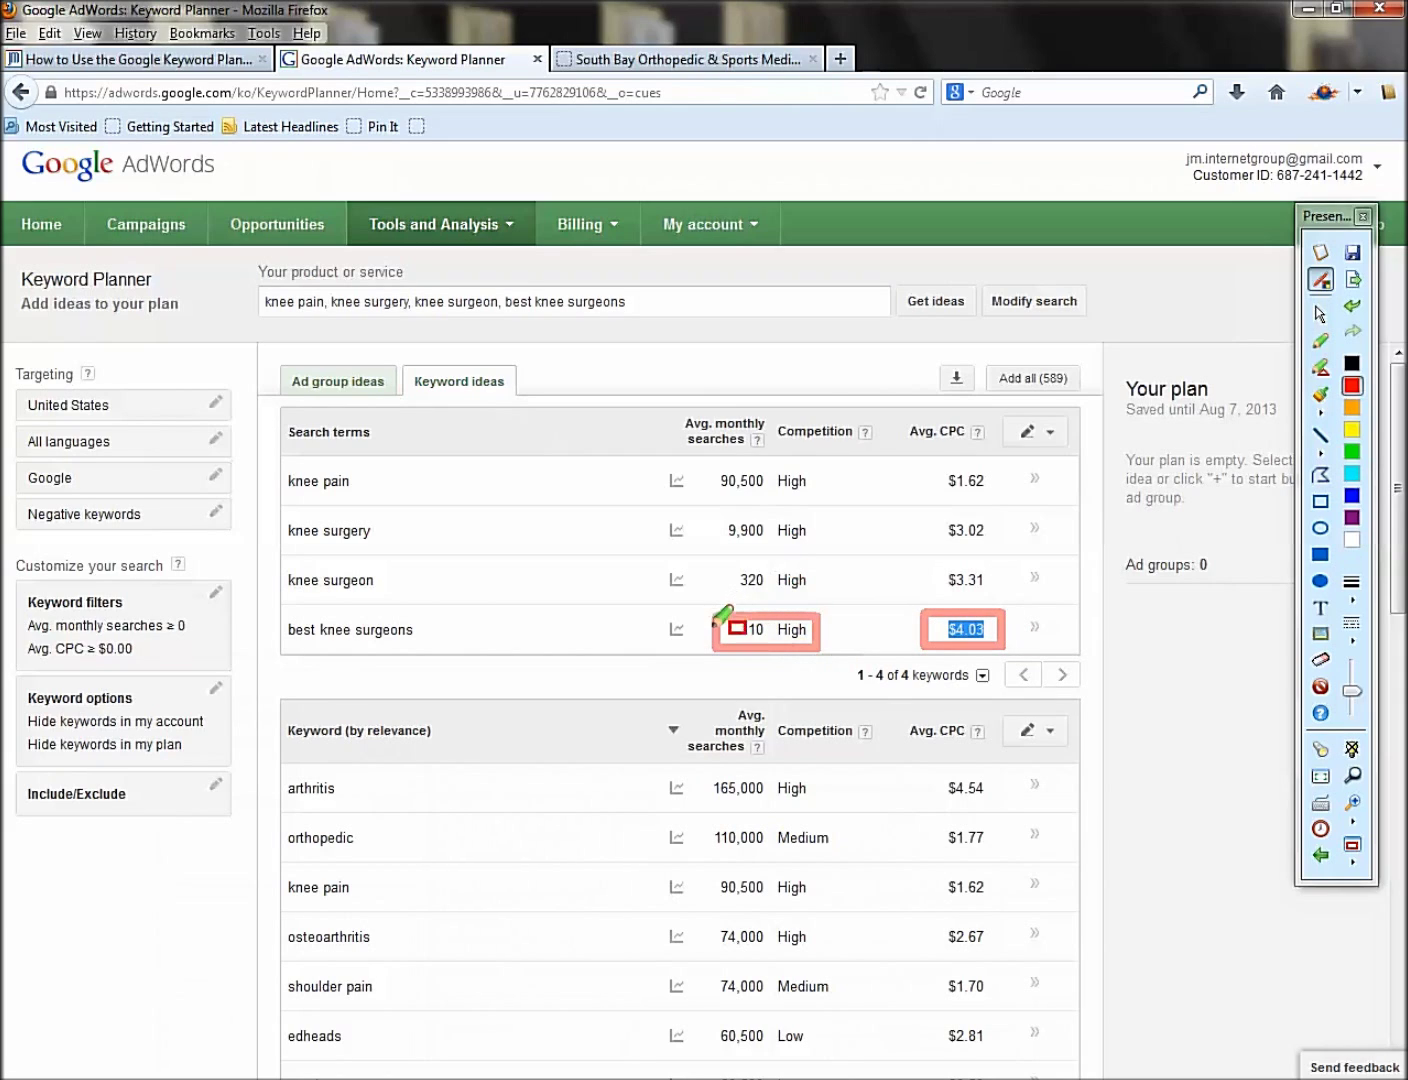
pyautogui.moveTo(242, 602); pyautogui.dragTo(425, 655)
pyautogui.moveTo(266, 559)
pyautogui.mouseDown()
pyautogui.moveTo(310, 590)
pyautogui.moveTo(382, 608)
pyautogui.mouseUp()
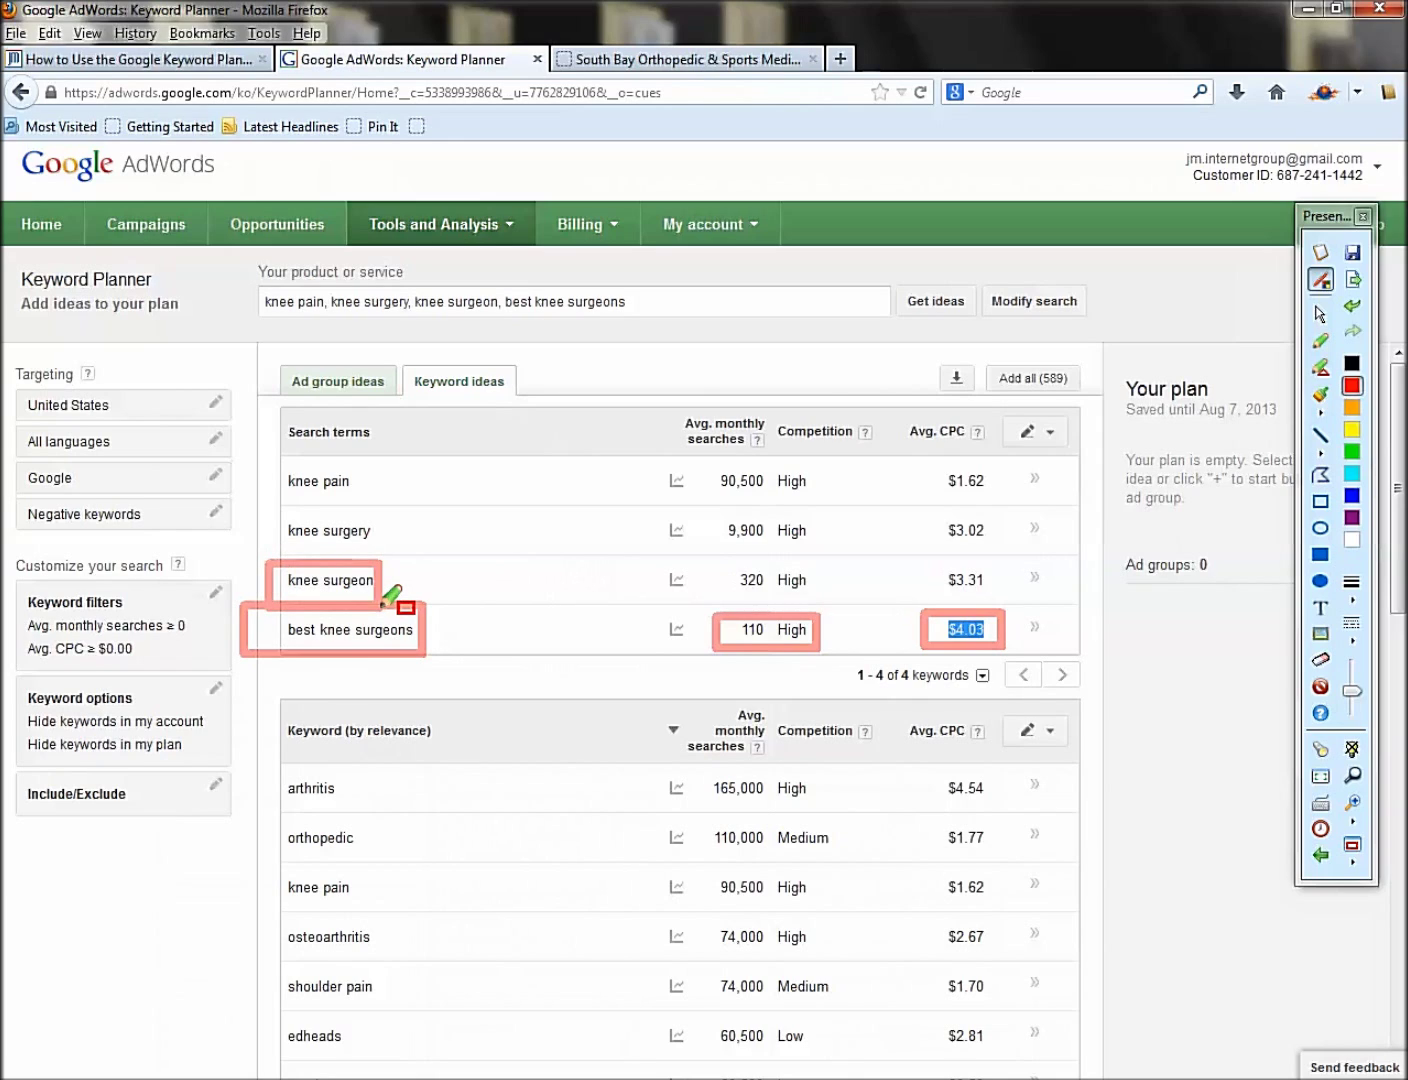
pyautogui.moveTo(909, 458); pyautogui.dragTo(997, 492)
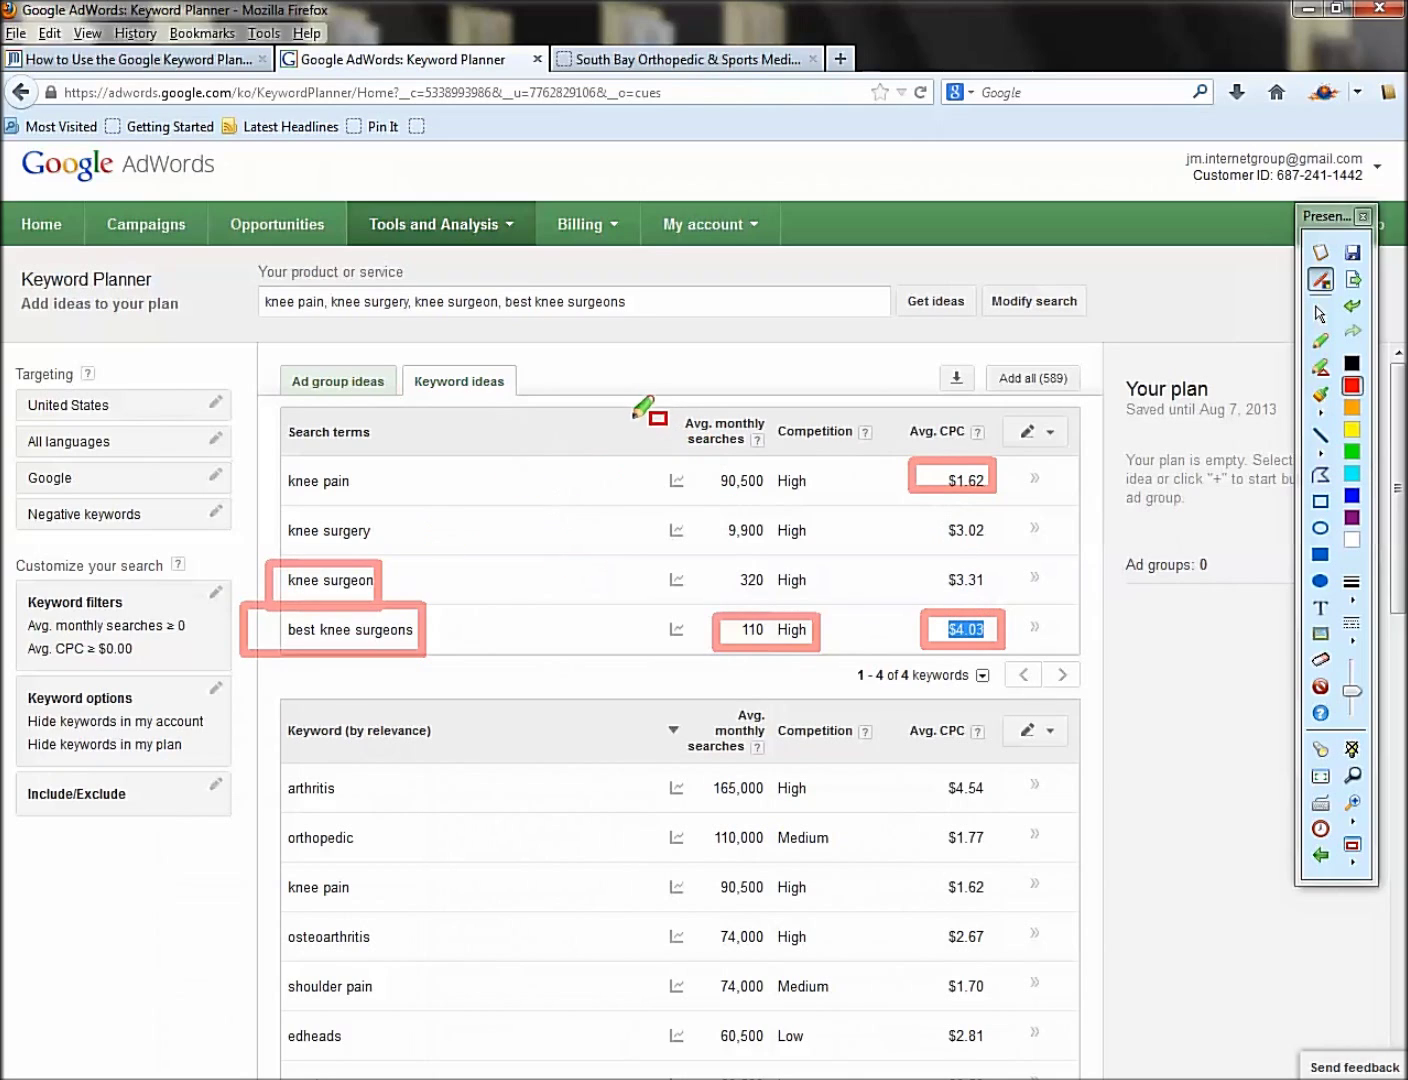
pyautogui.moveTo(630, 415); pyautogui.dragTo(827, 665)
pyautogui.moveTo(697, 462)
pyautogui.mouseDown()
pyautogui.moveTo(790, 492)
pyautogui.moveTo(778, 496)
pyautogui.mouseUp()
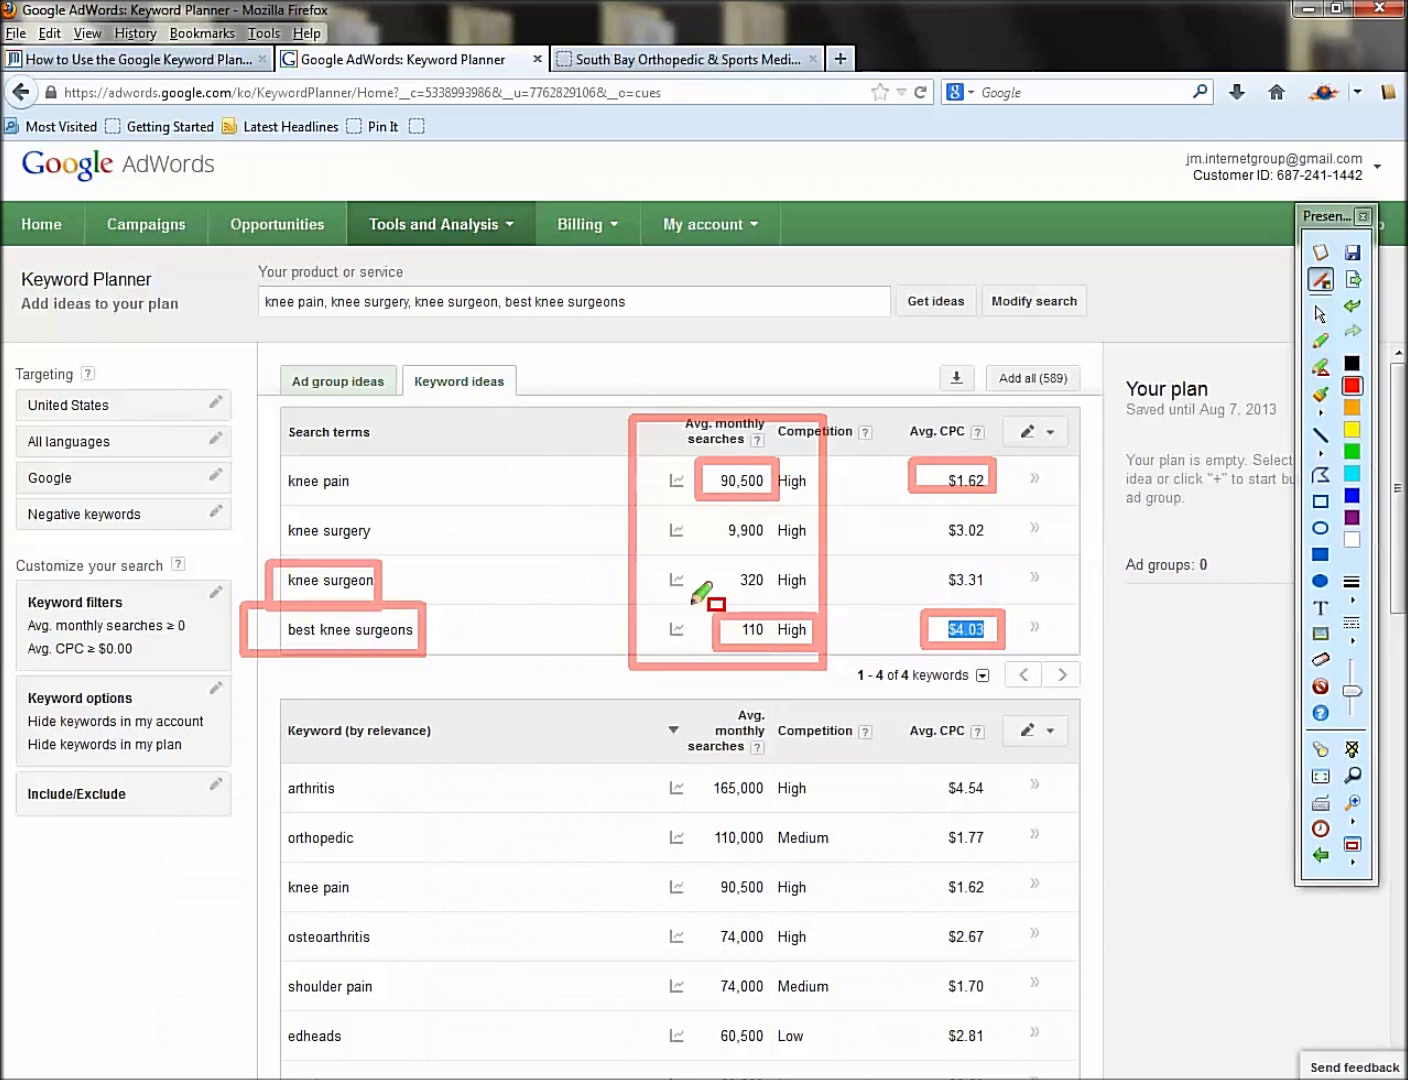
pyautogui.moveTo(693, 592); pyautogui.dragTo(815, 648)
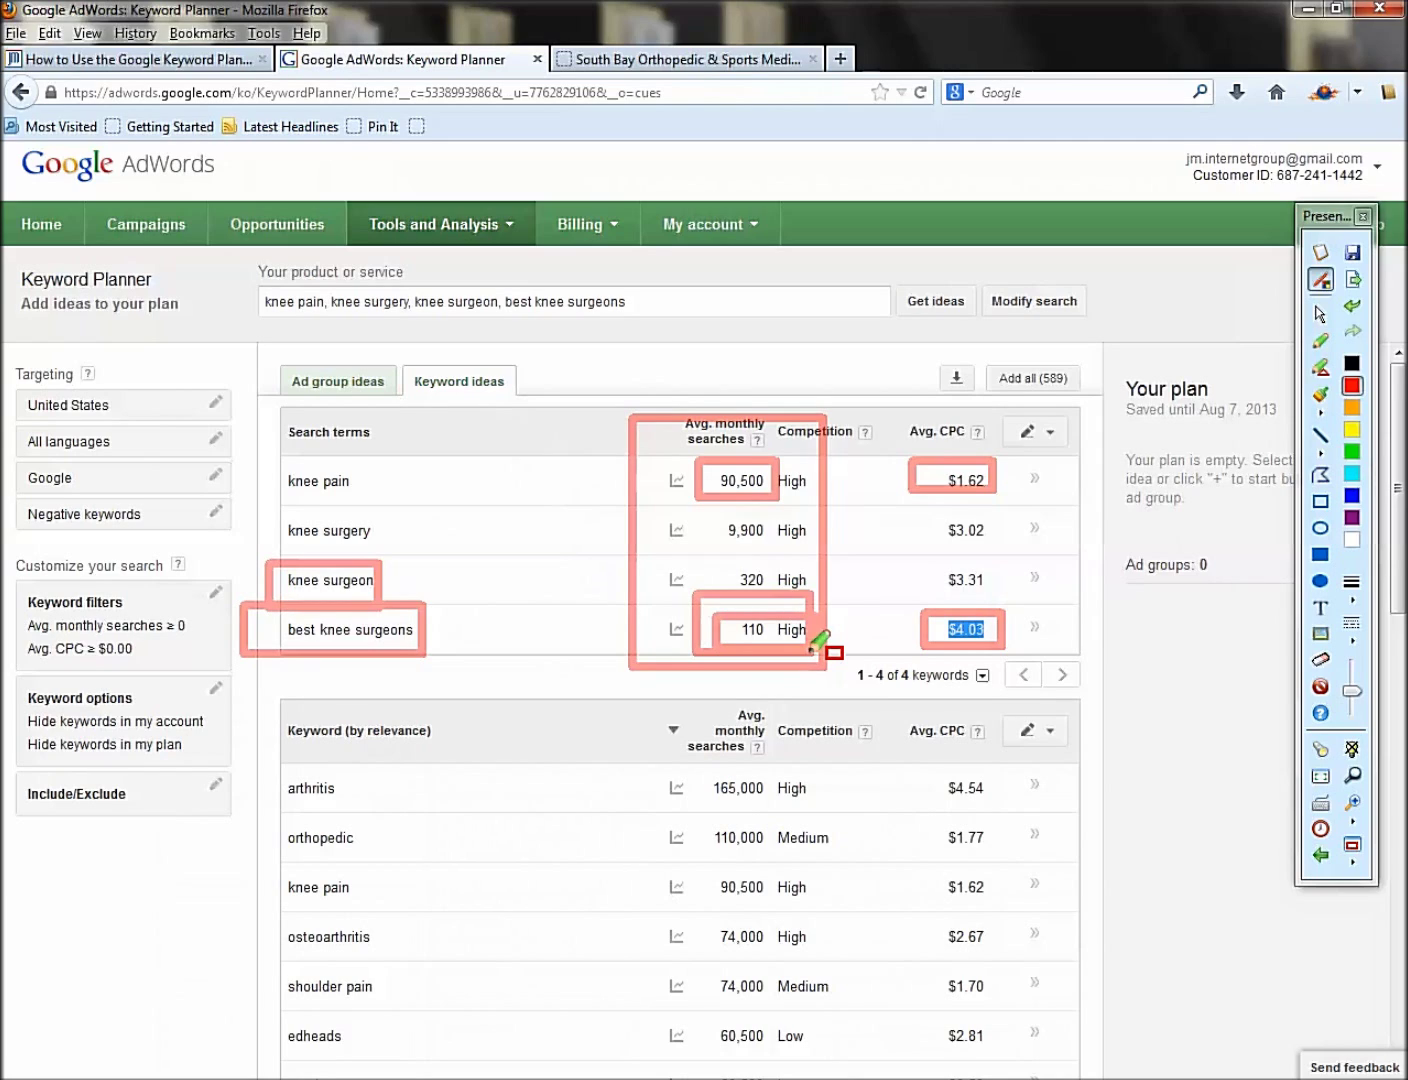
pyautogui.moveTo(903, 599); pyautogui.dragTo(1017, 660)
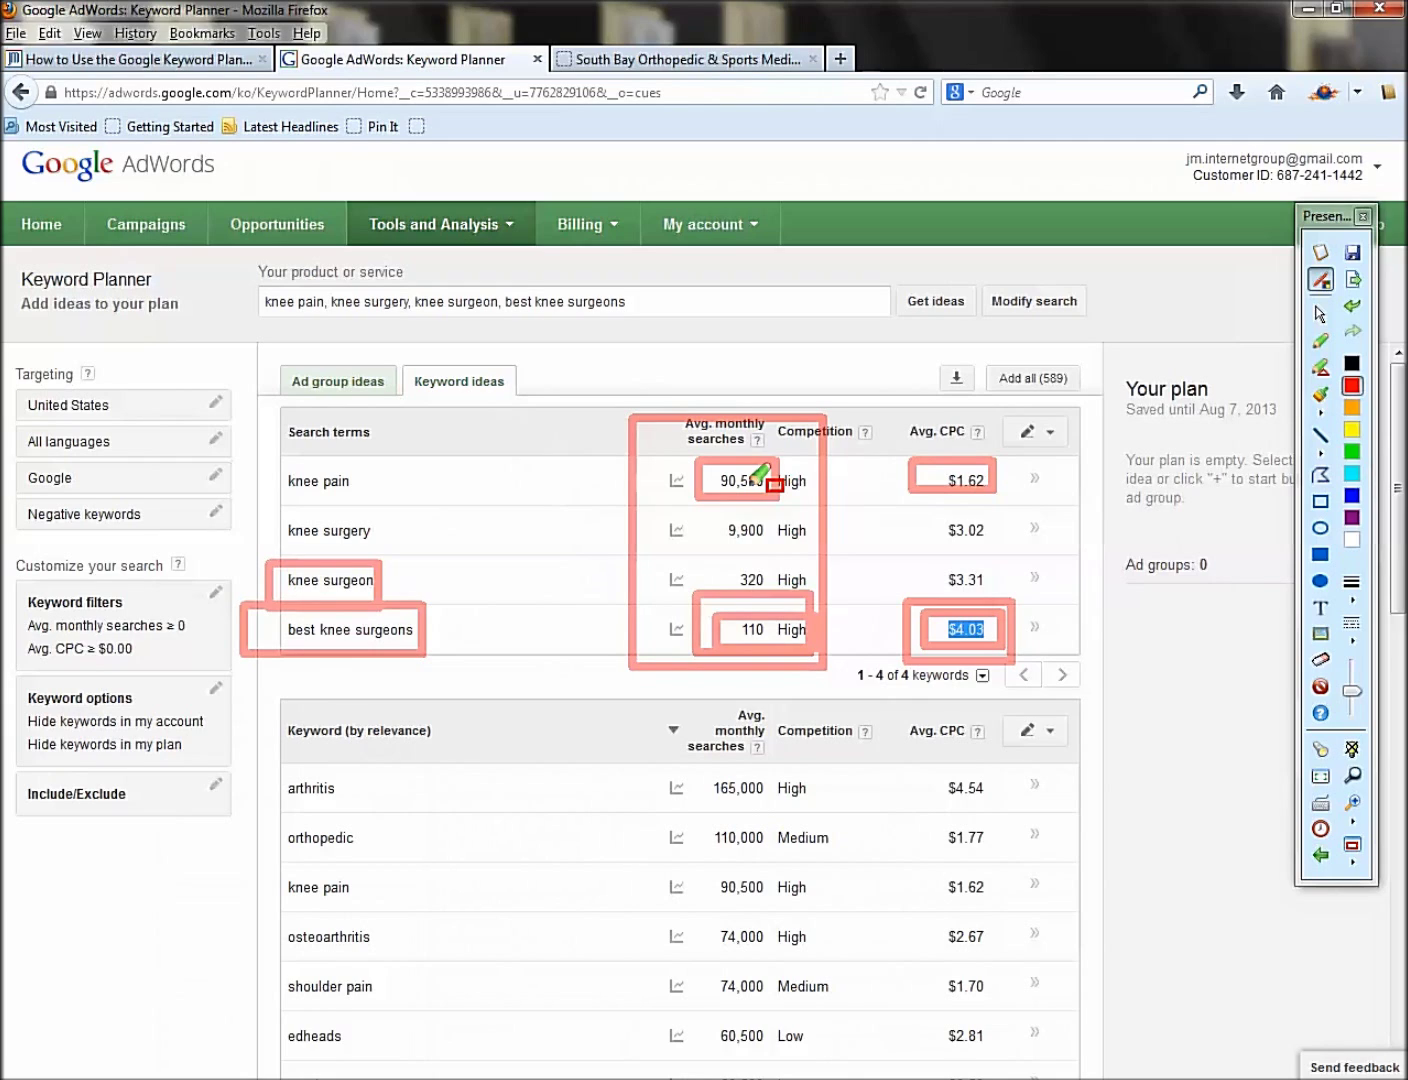
pyautogui.click(1320, 686)
pyautogui.moveTo(264, 302); pyautogui.dragTo(678, 306)
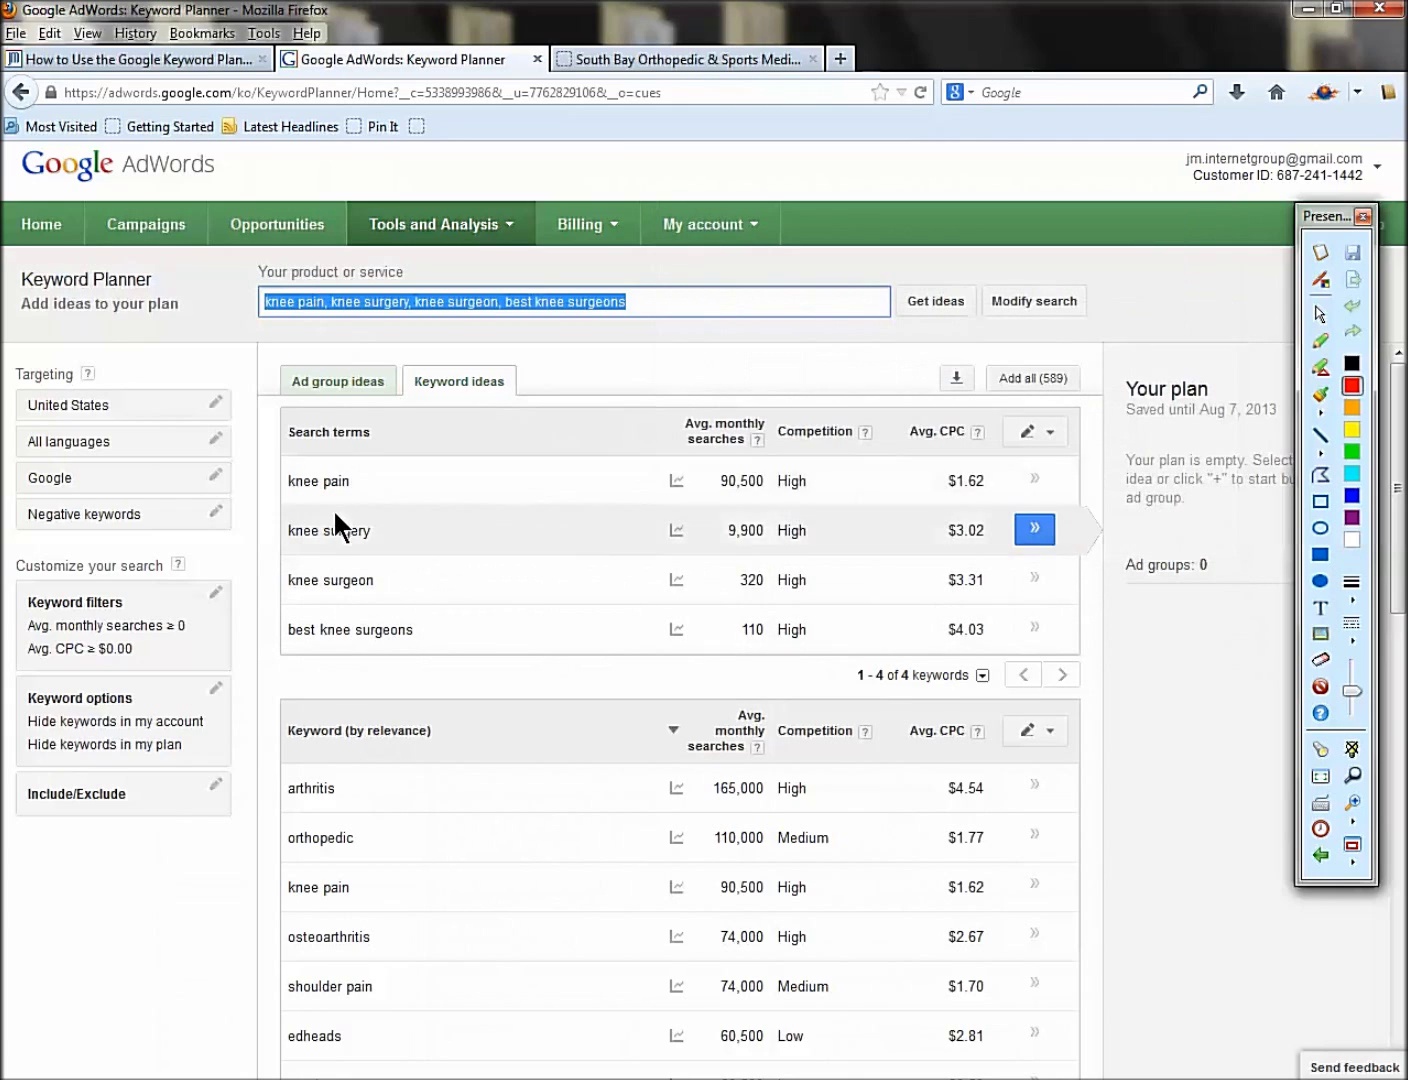
pyautogui.click(421, 301)
# Step: Replace the knee keywords with 'divorce attorney, divorce lawyer' and fetch their ideas and trends
pyautogui.moveTo(622, 302); pyautogui.dragTo(185, 300)
pyautogui.press('BackSpace')
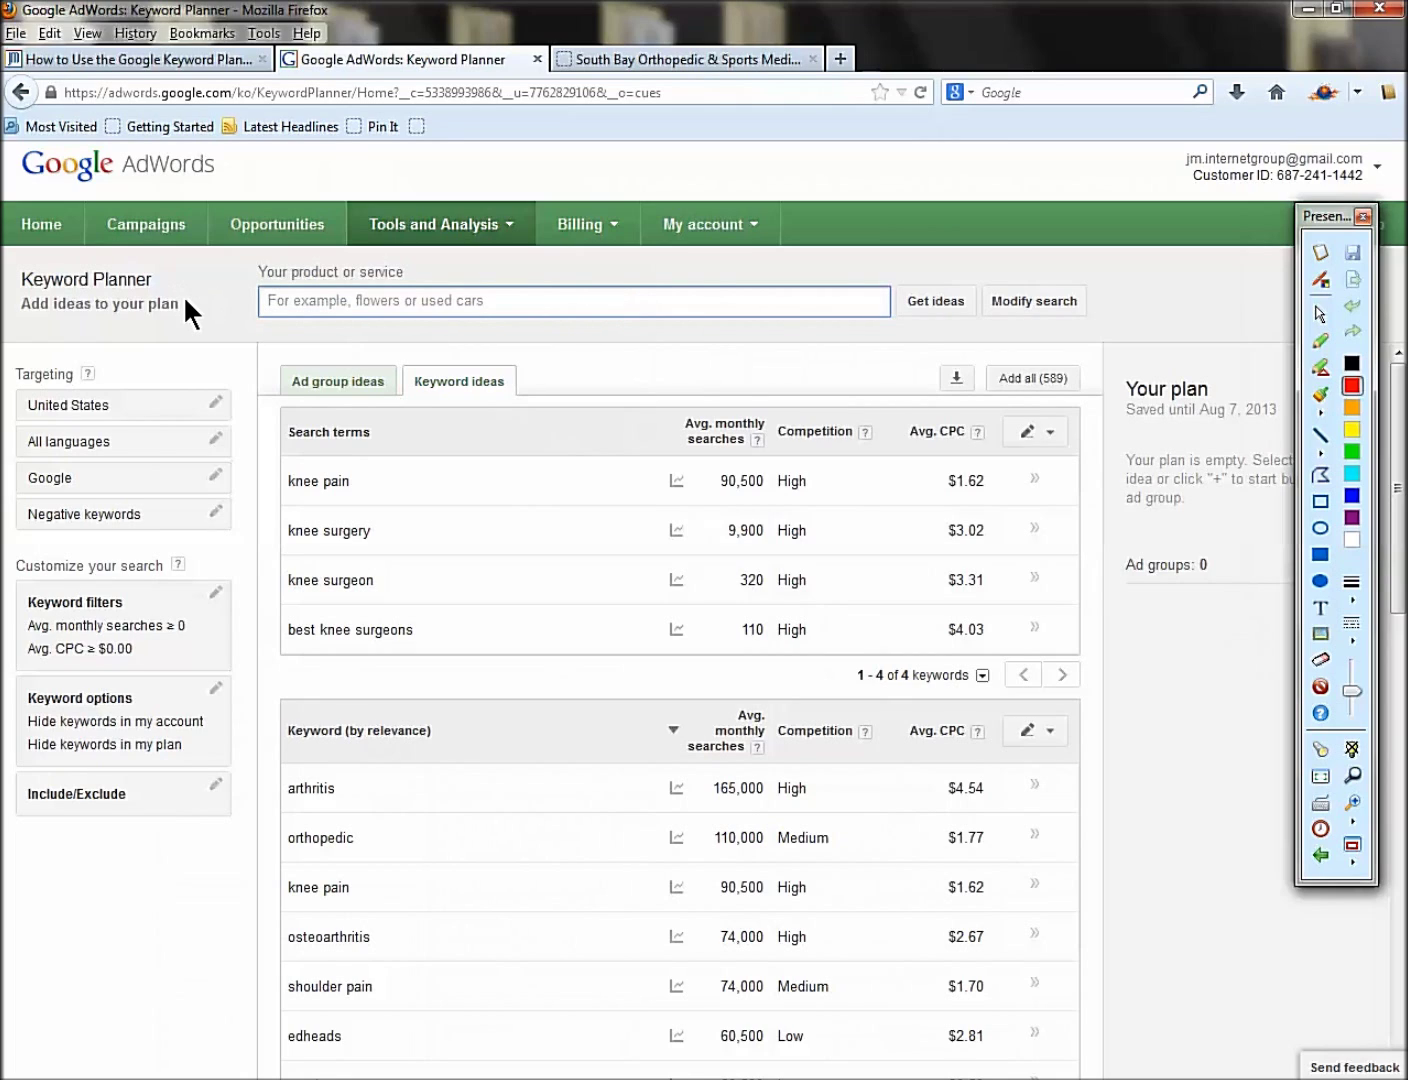
pyautogui.write('divorce at')
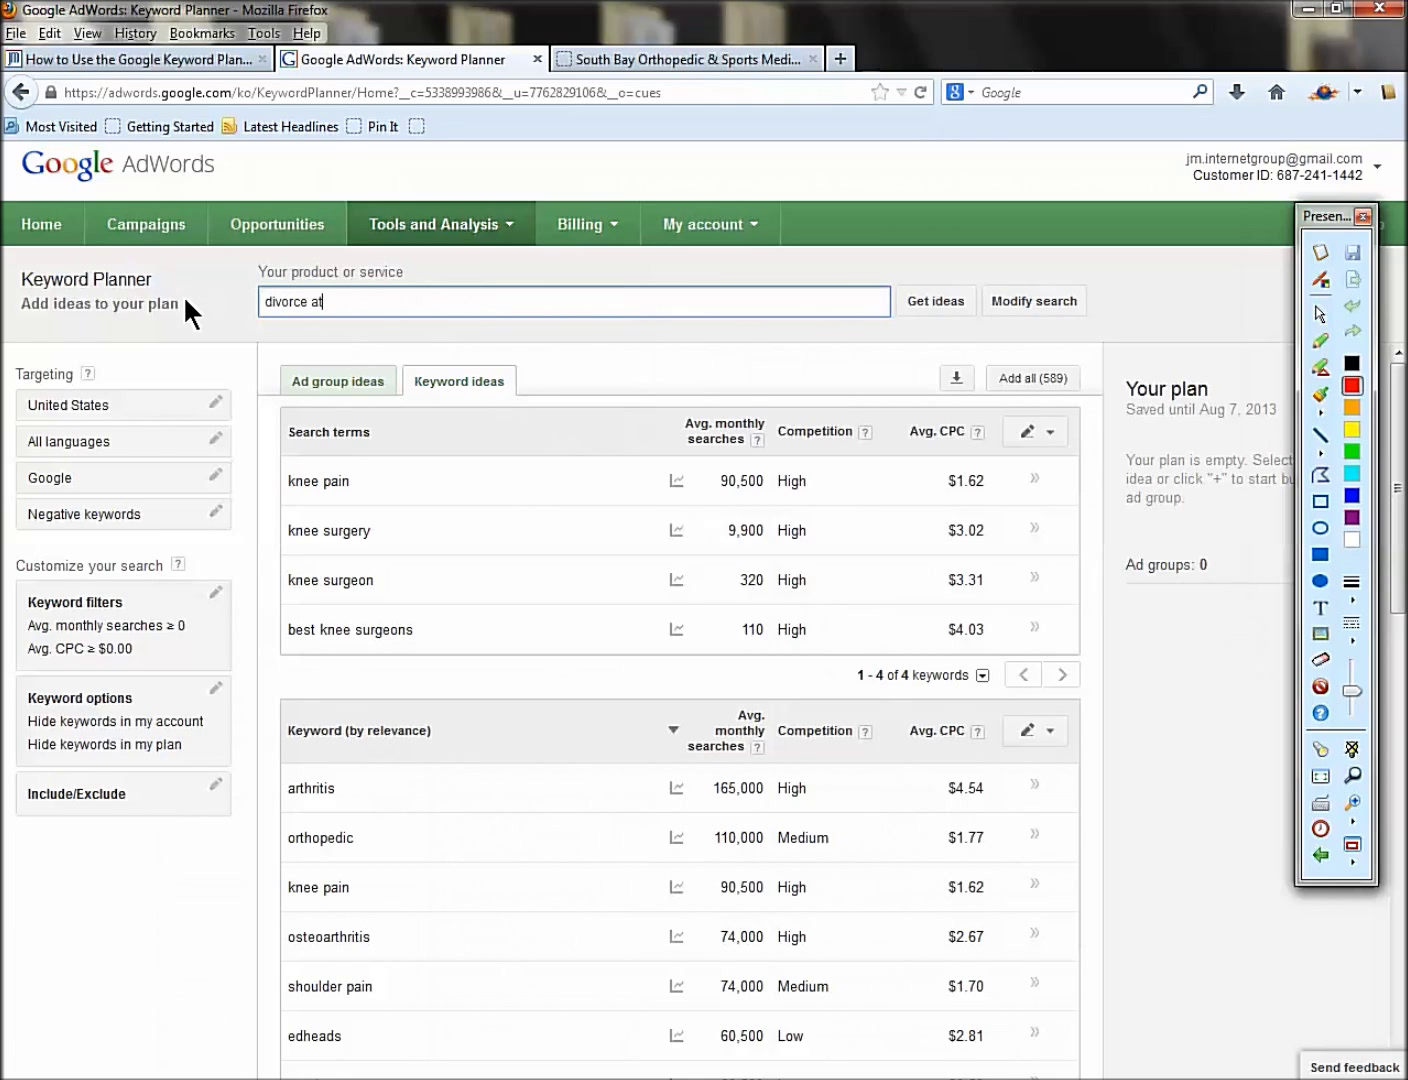
pyautogui.write('torney, divorce lawyer')
pyautogui.click(928, 304)
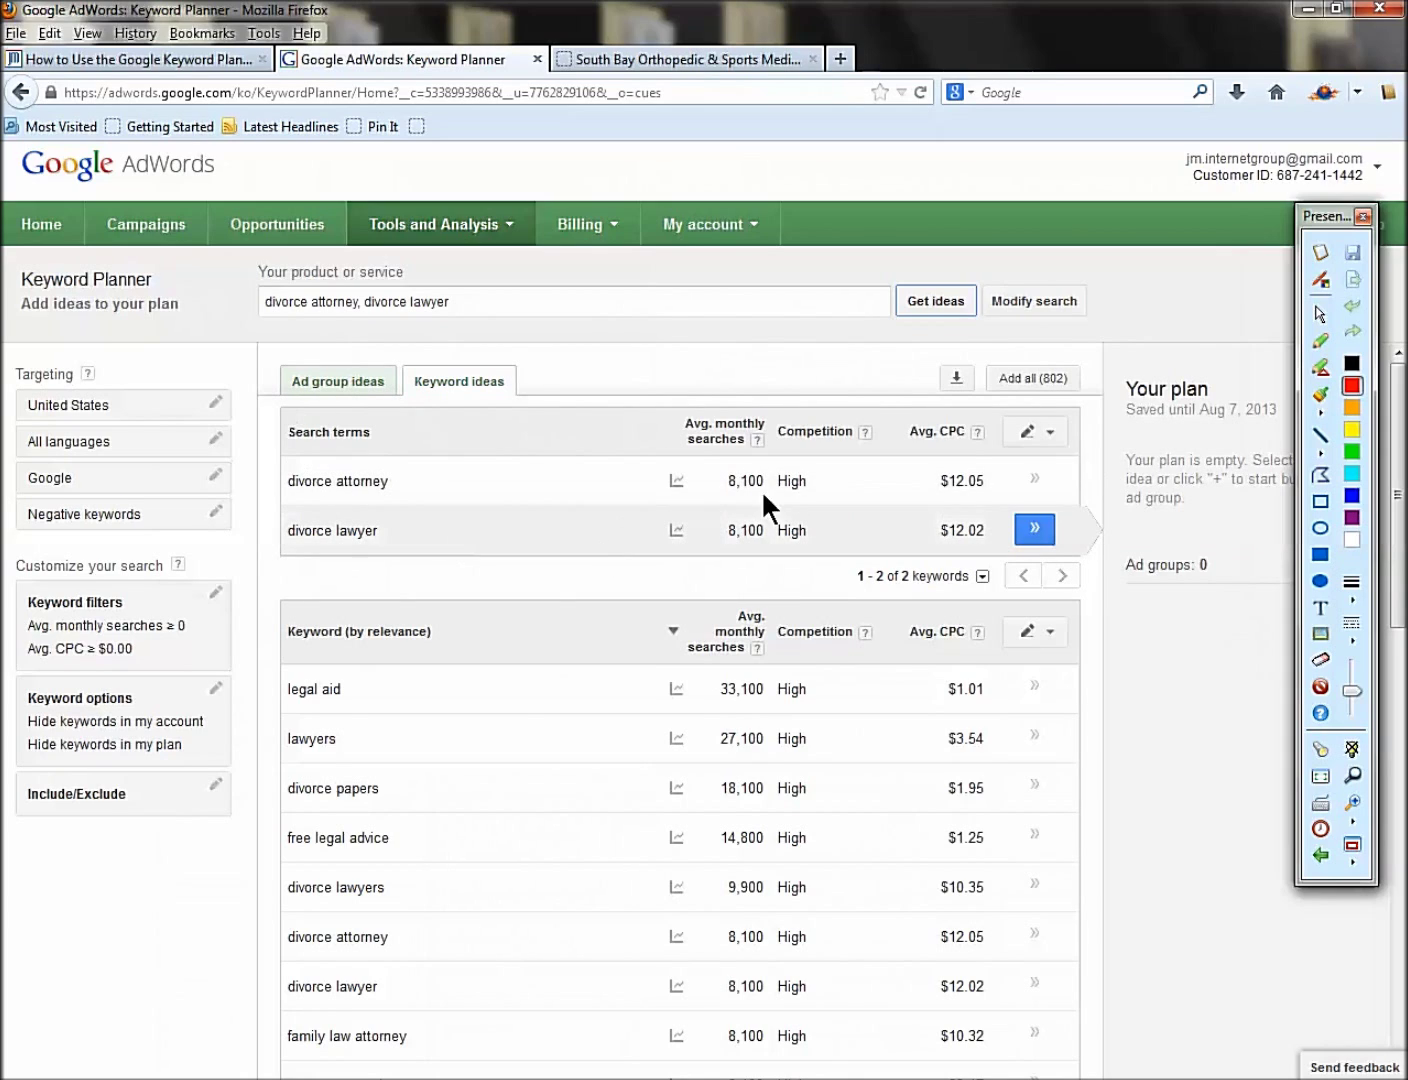
pyautogui.moveTo(677, 530)
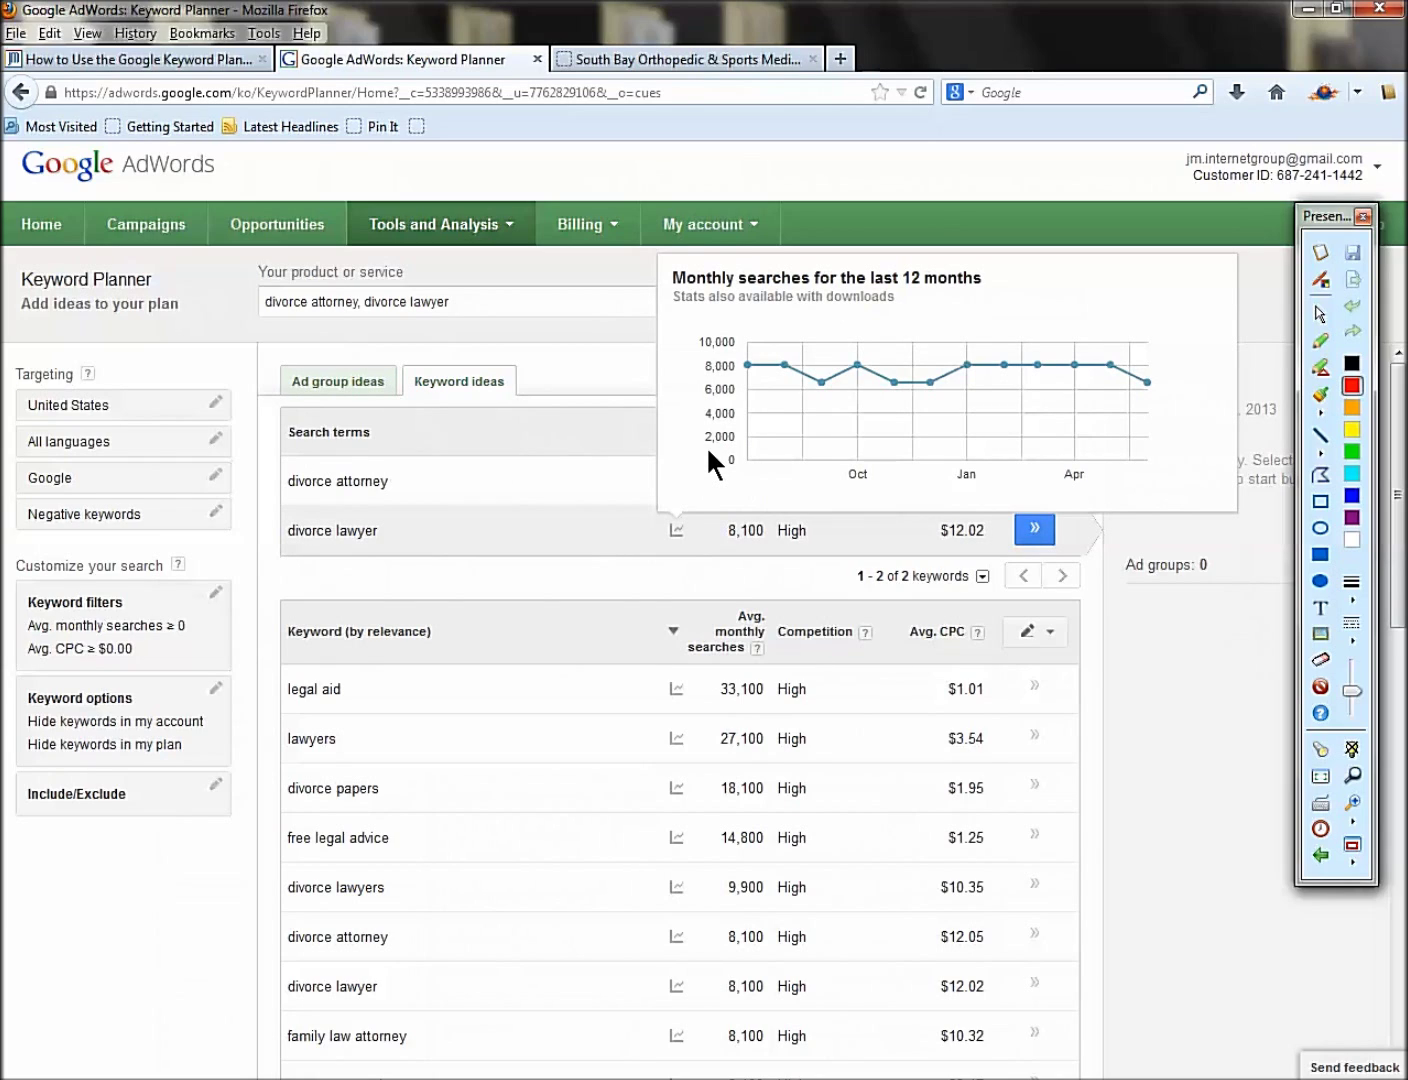
# Step: Select the whole divorce keyword list in the search field
pyautogui.click(457, 316)
pyautogui.moveTo(364, 310); pyautogui.dragTo(464, 304)
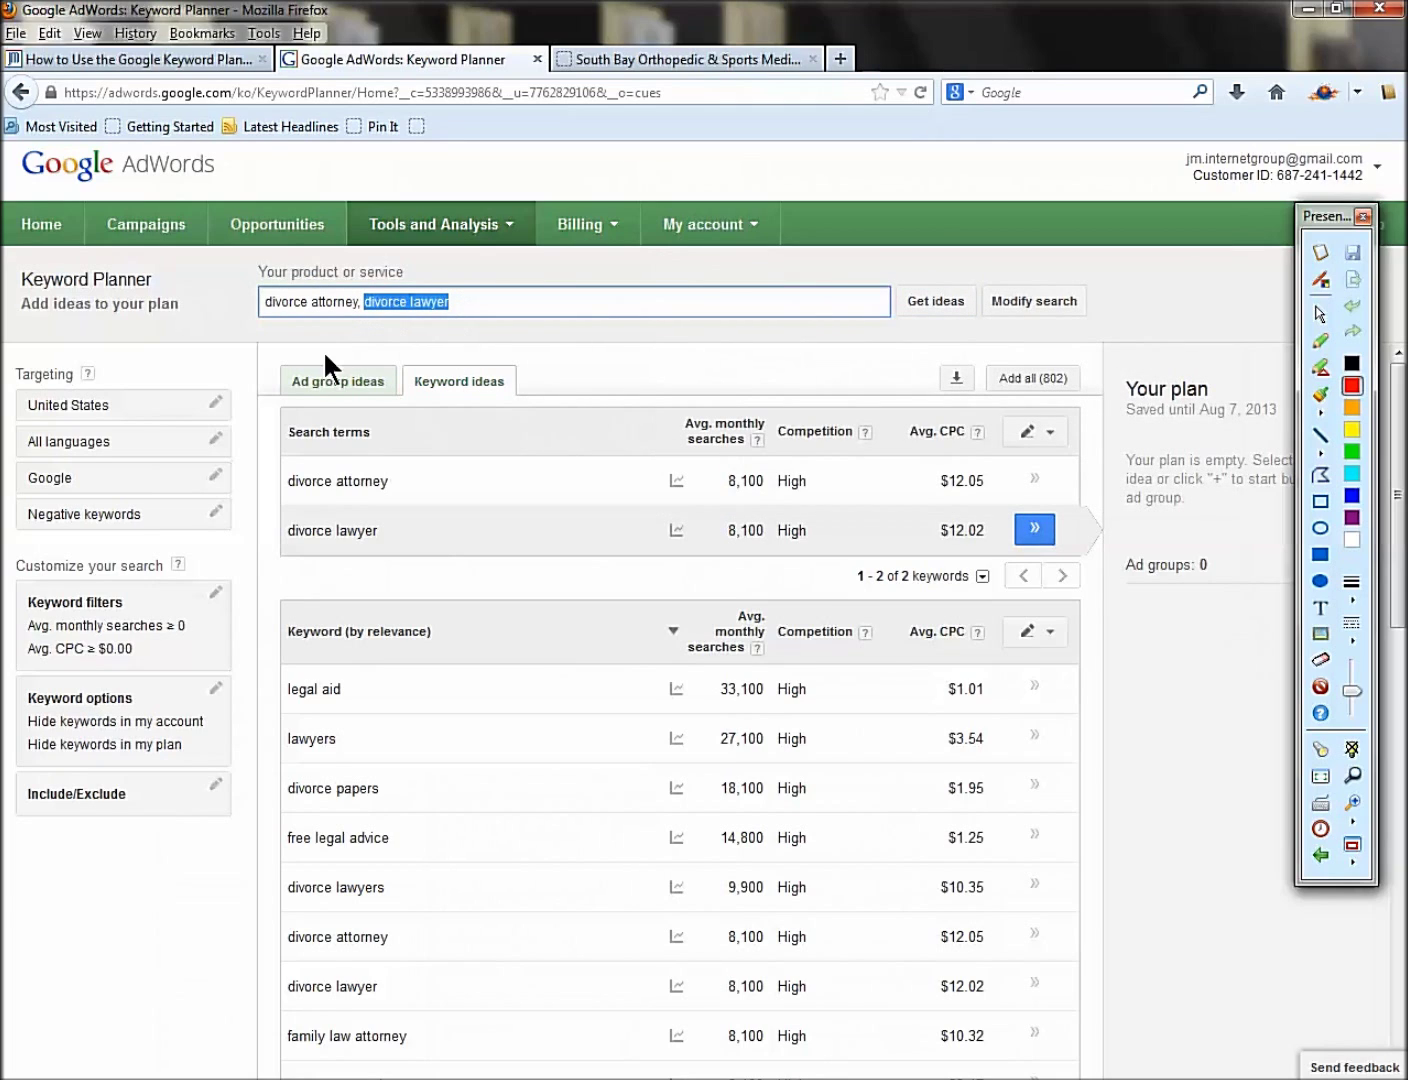
pyautogui.click(233, 441)
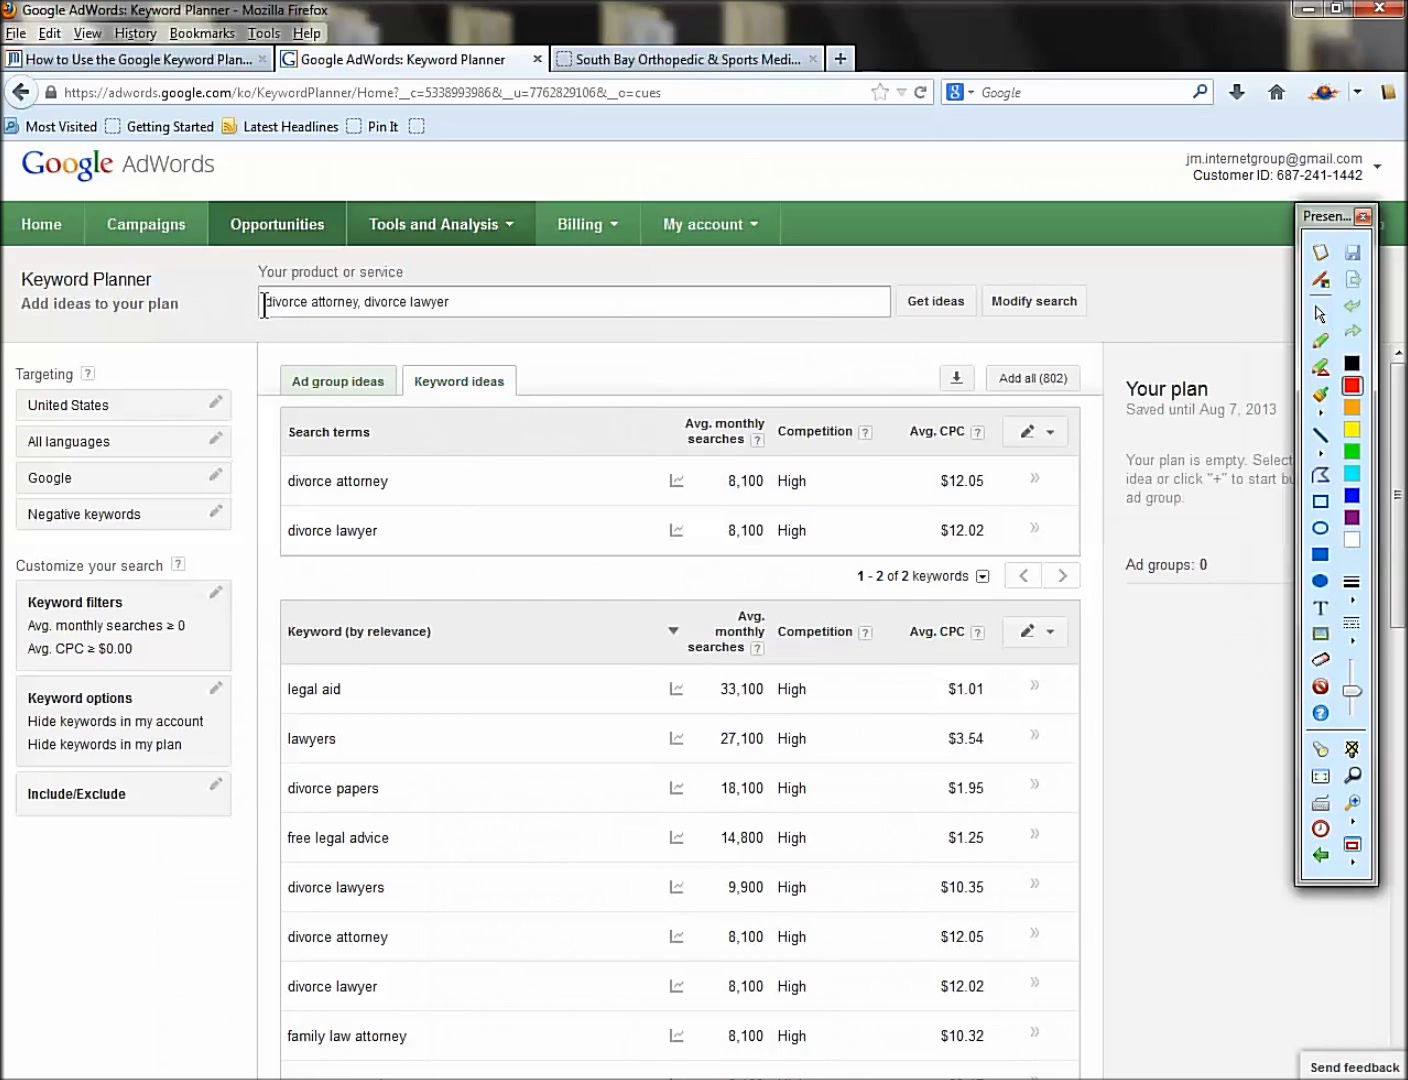
pyautogui.moveTo(264, 303); pyautogui.dragTo(515, 302)
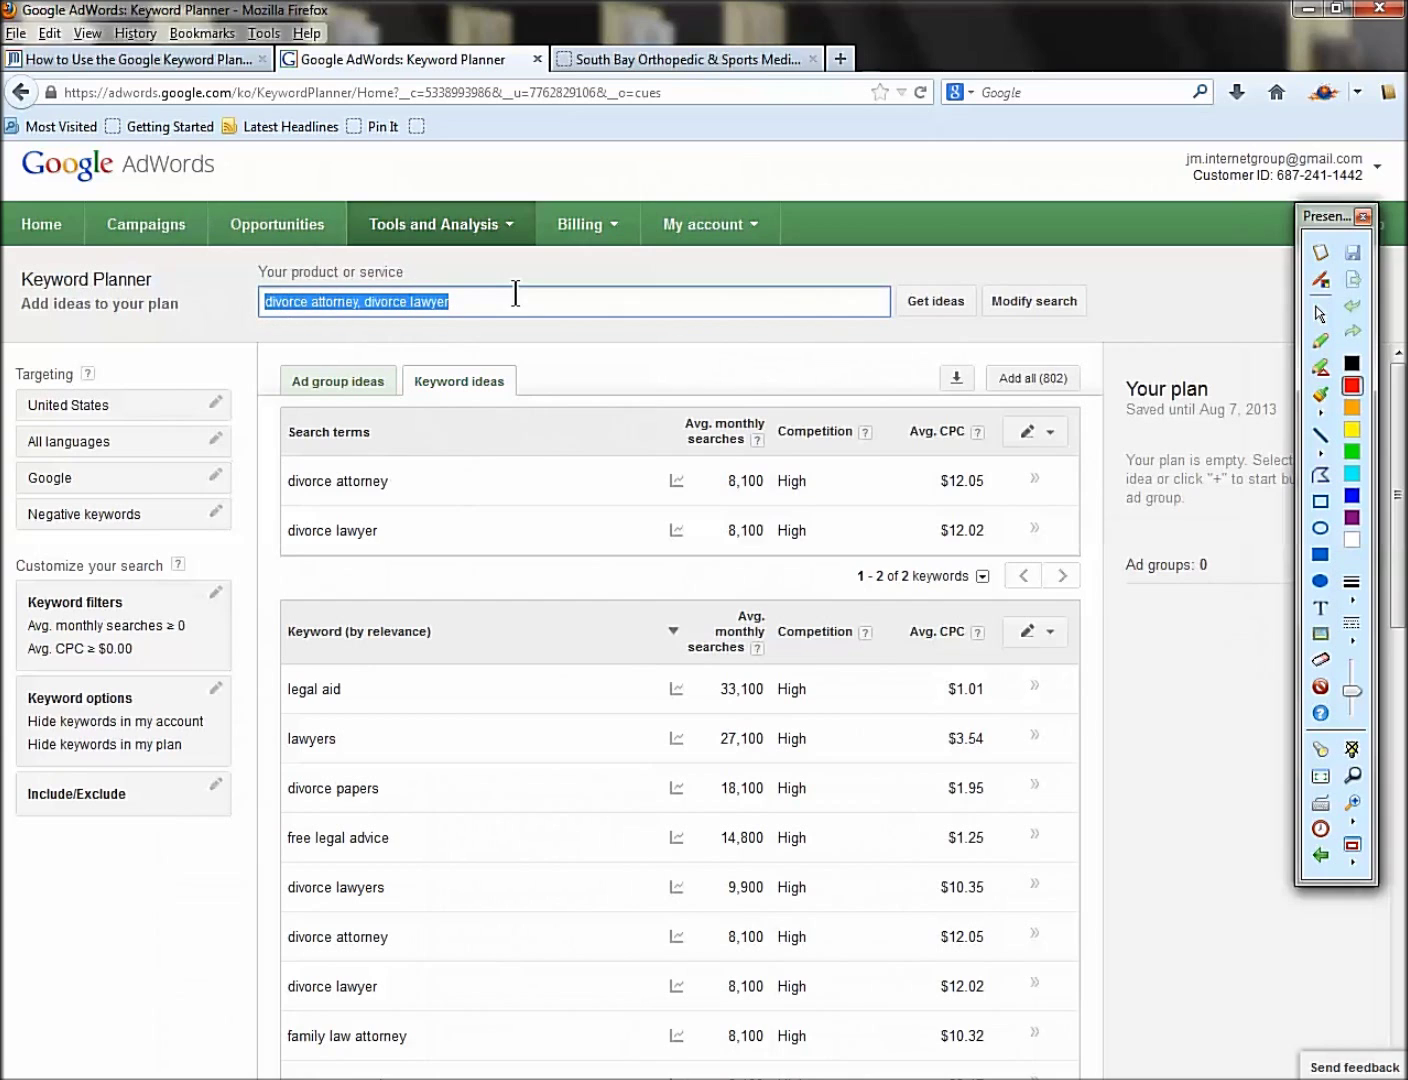
pyautogui.click(142, 61)
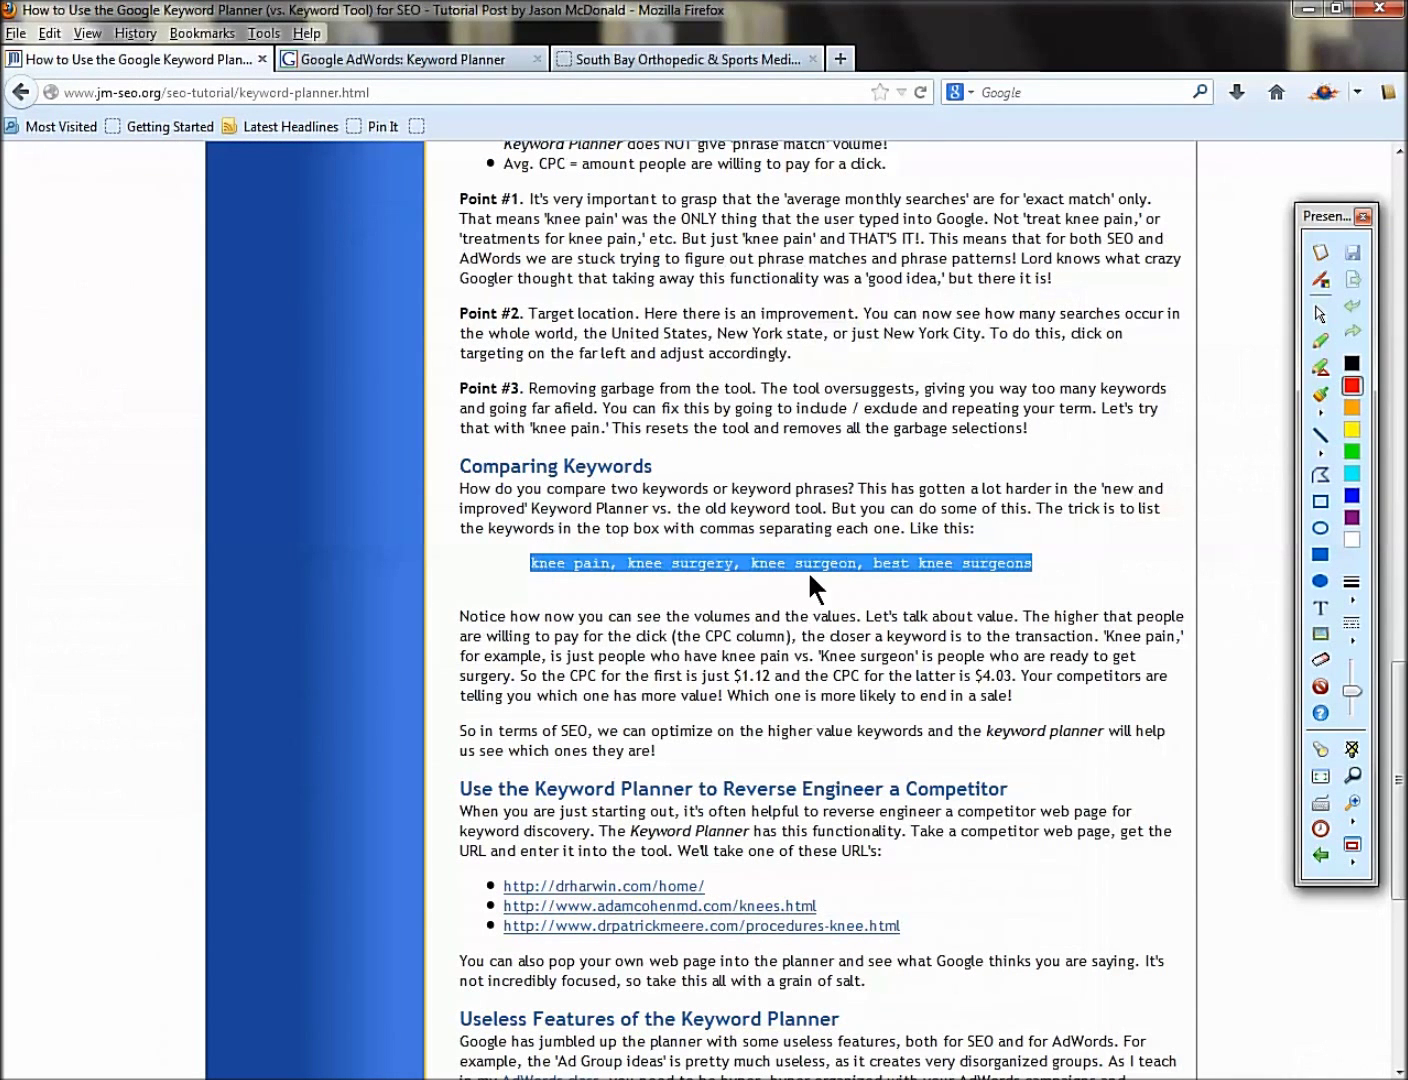
# Step: Open the tutorial's adamcohenmd.com/knees.html example link in a new tab and view it
pyautogui.click(881, 606)
pyautogui.scroll(-3, 755, 654)
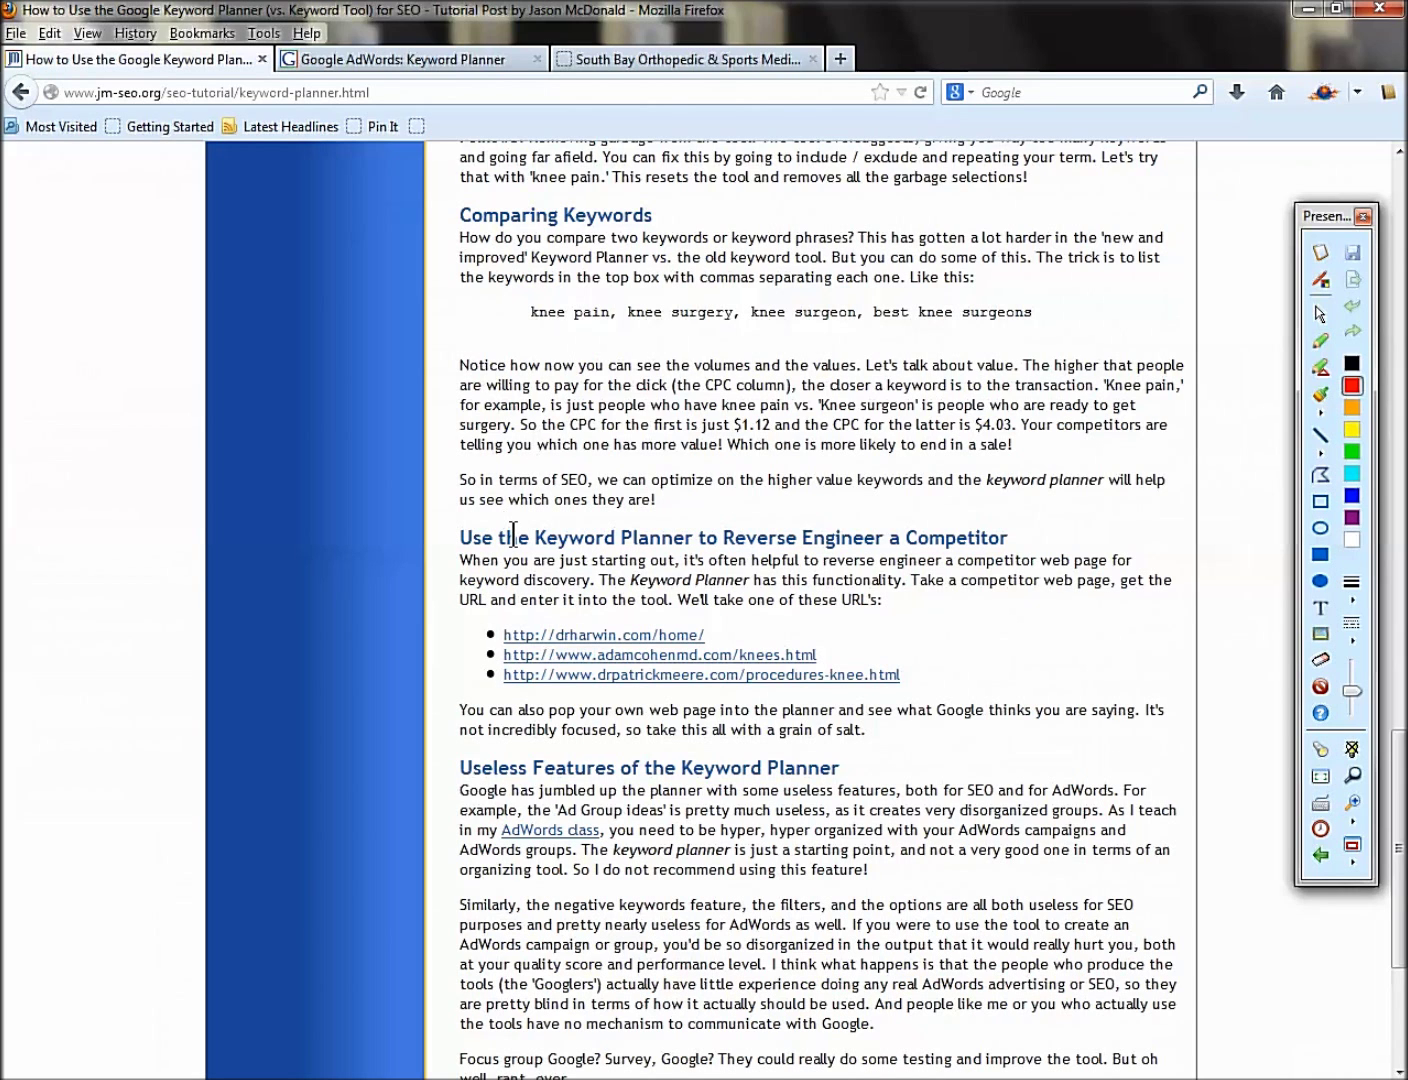
pyautogui.scroll(-3, 528, 537)
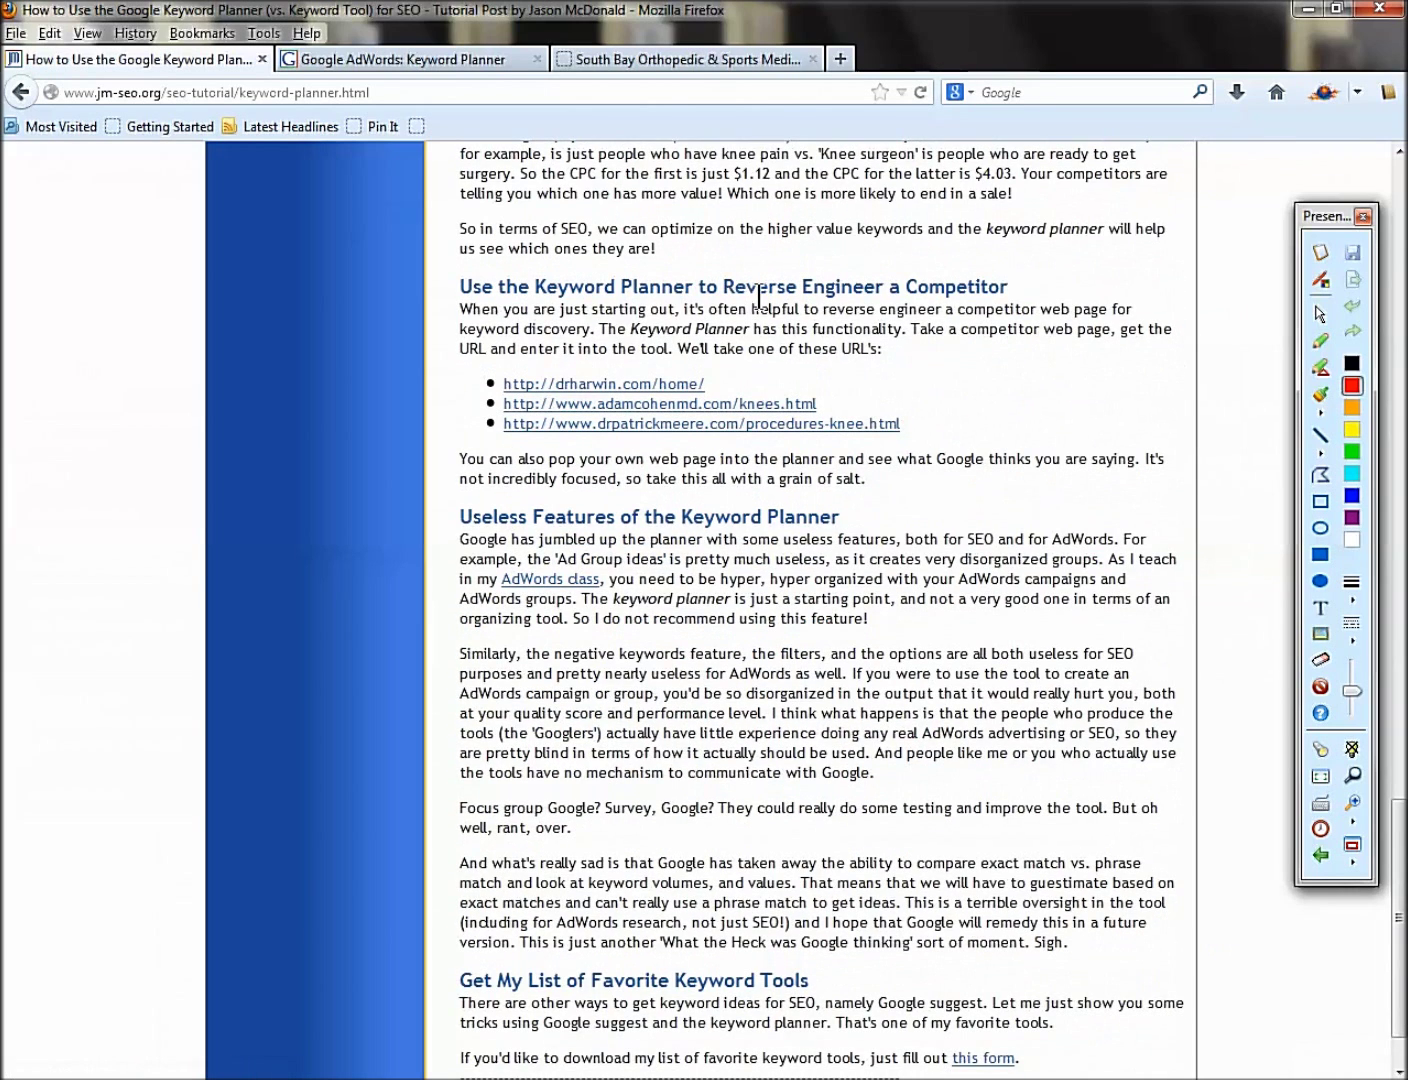
pyautogui.rightClick(617, 407)
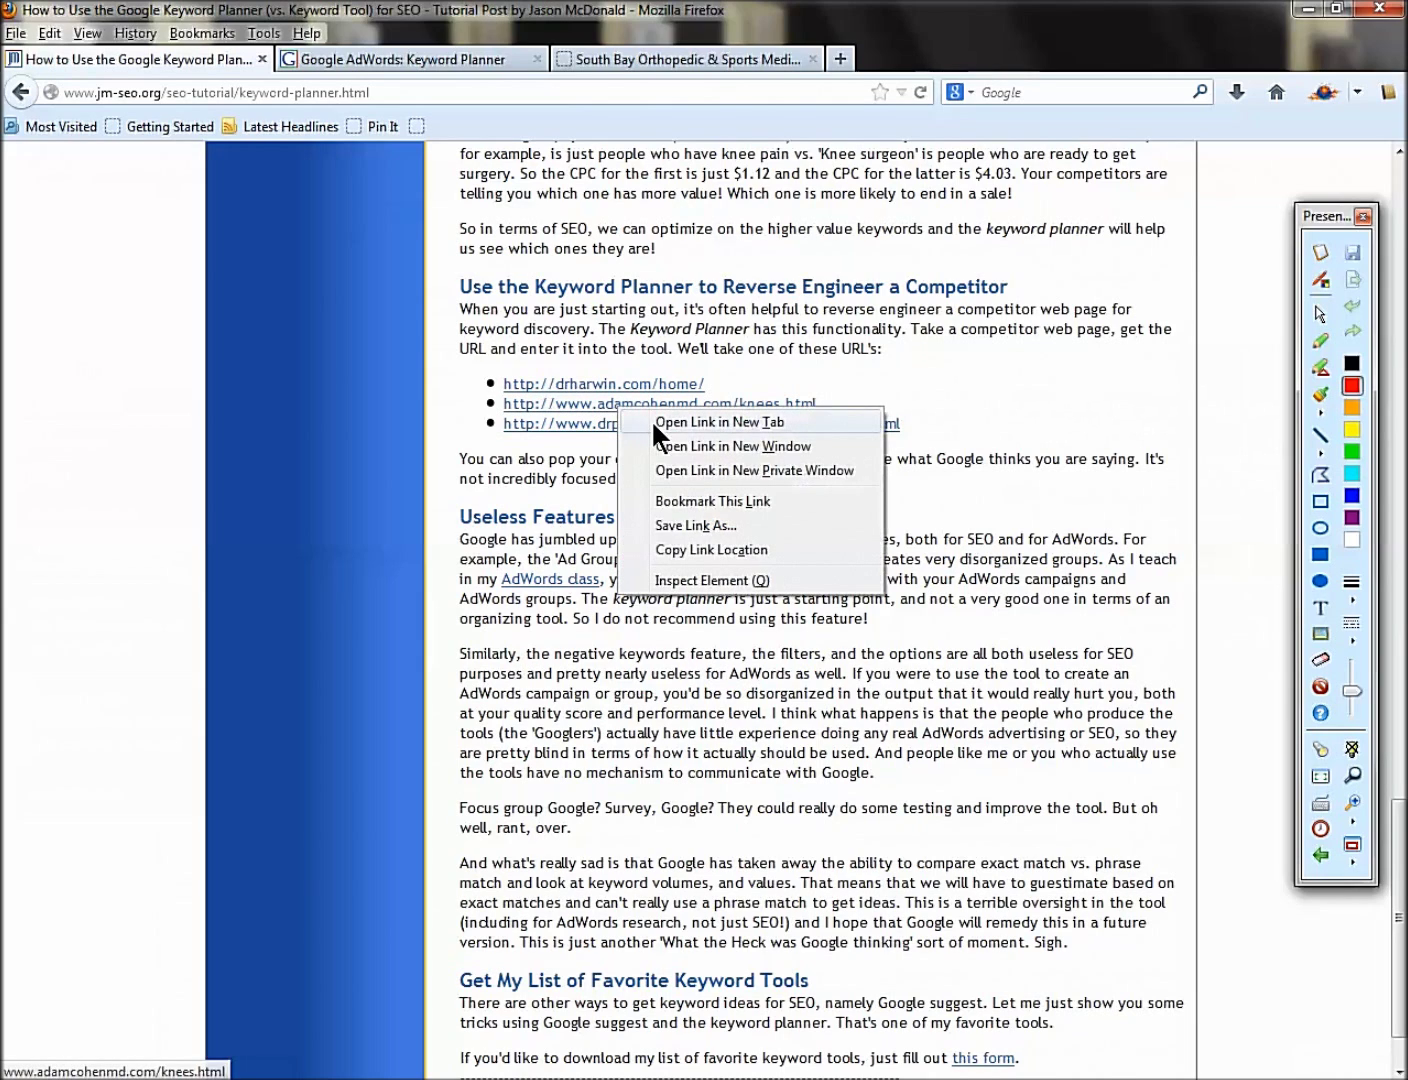
pyautogui.click(652, 419)
pyautogui.click(379, 64)
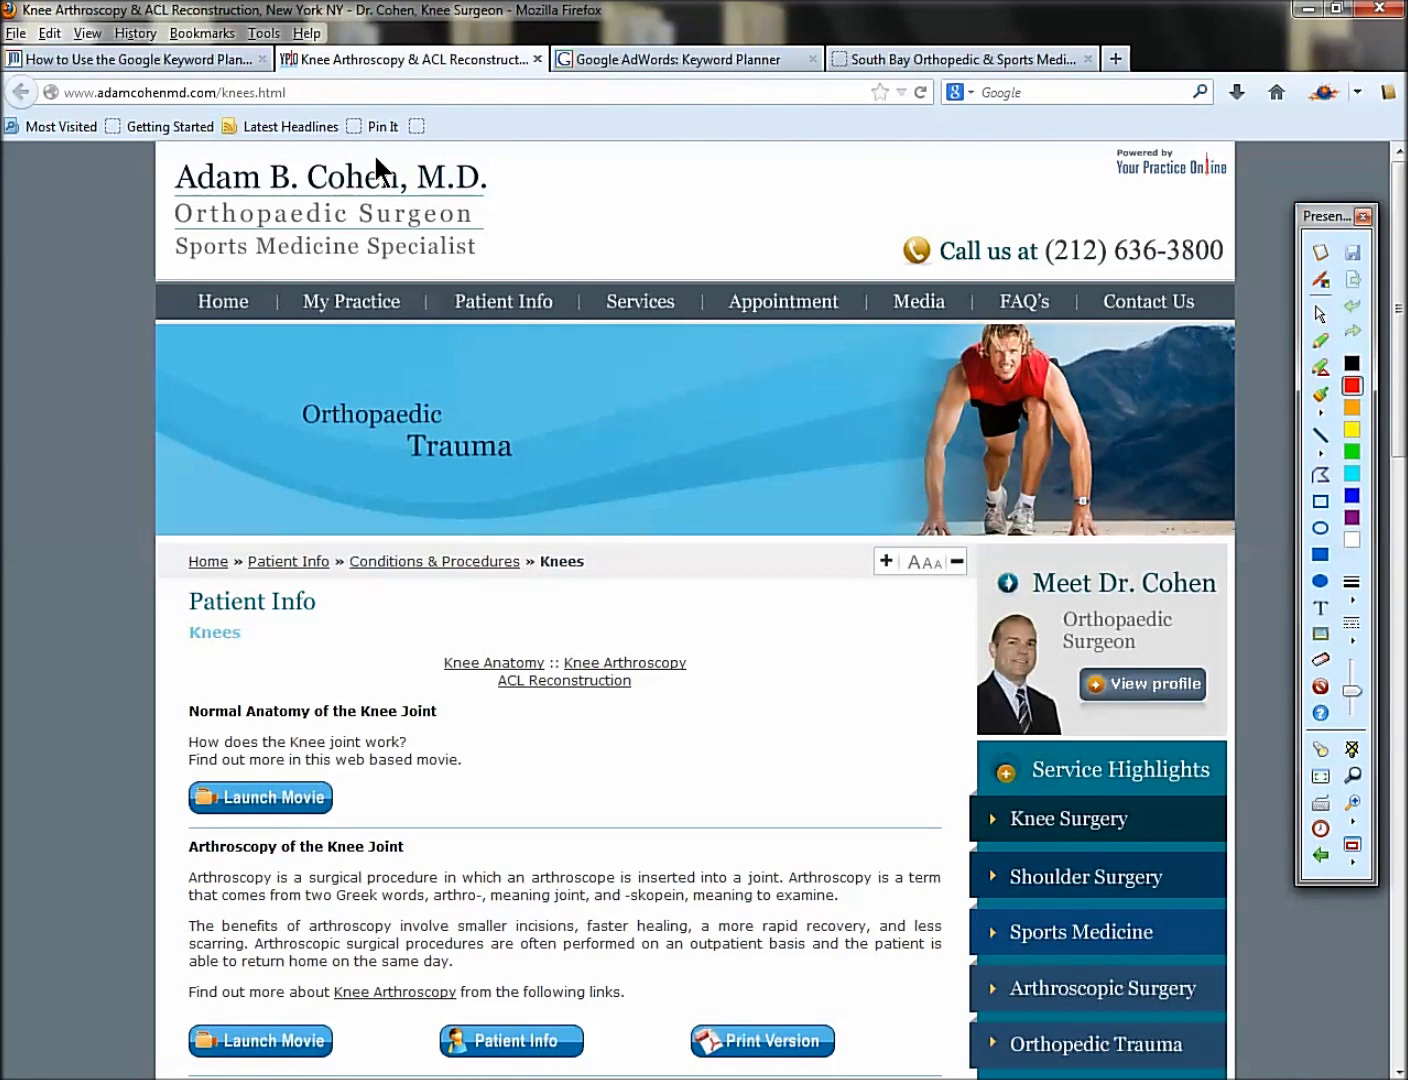
pyautogui.click(279, 92)
pyautogui.rightClick(286, 98)
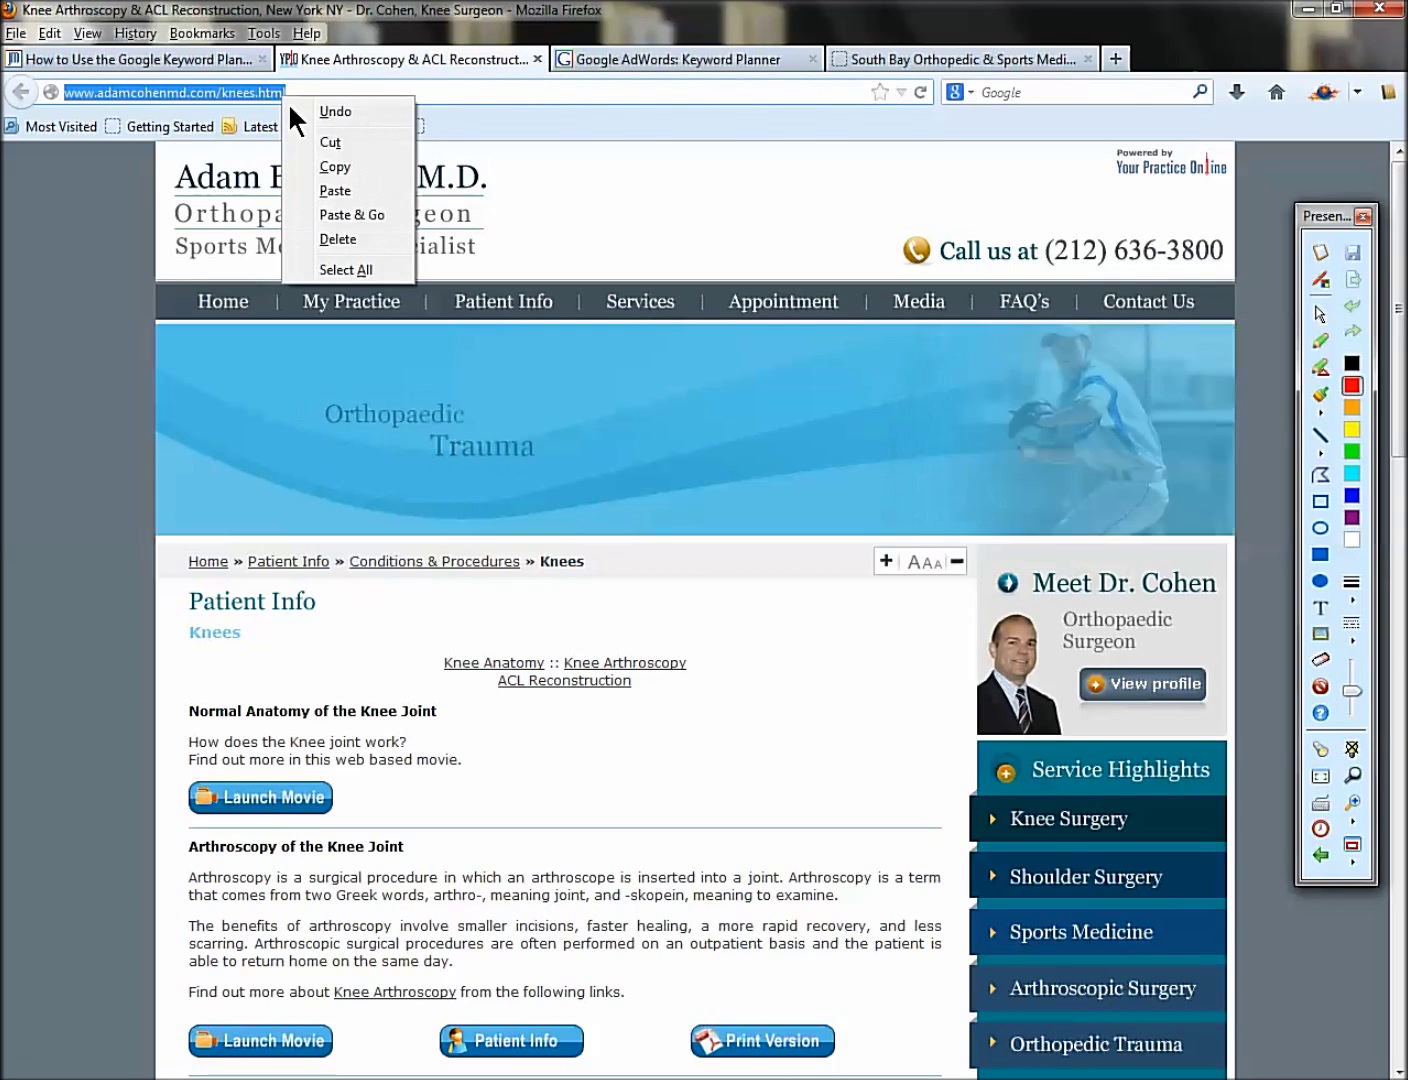
pyautogui.click(316, 159)
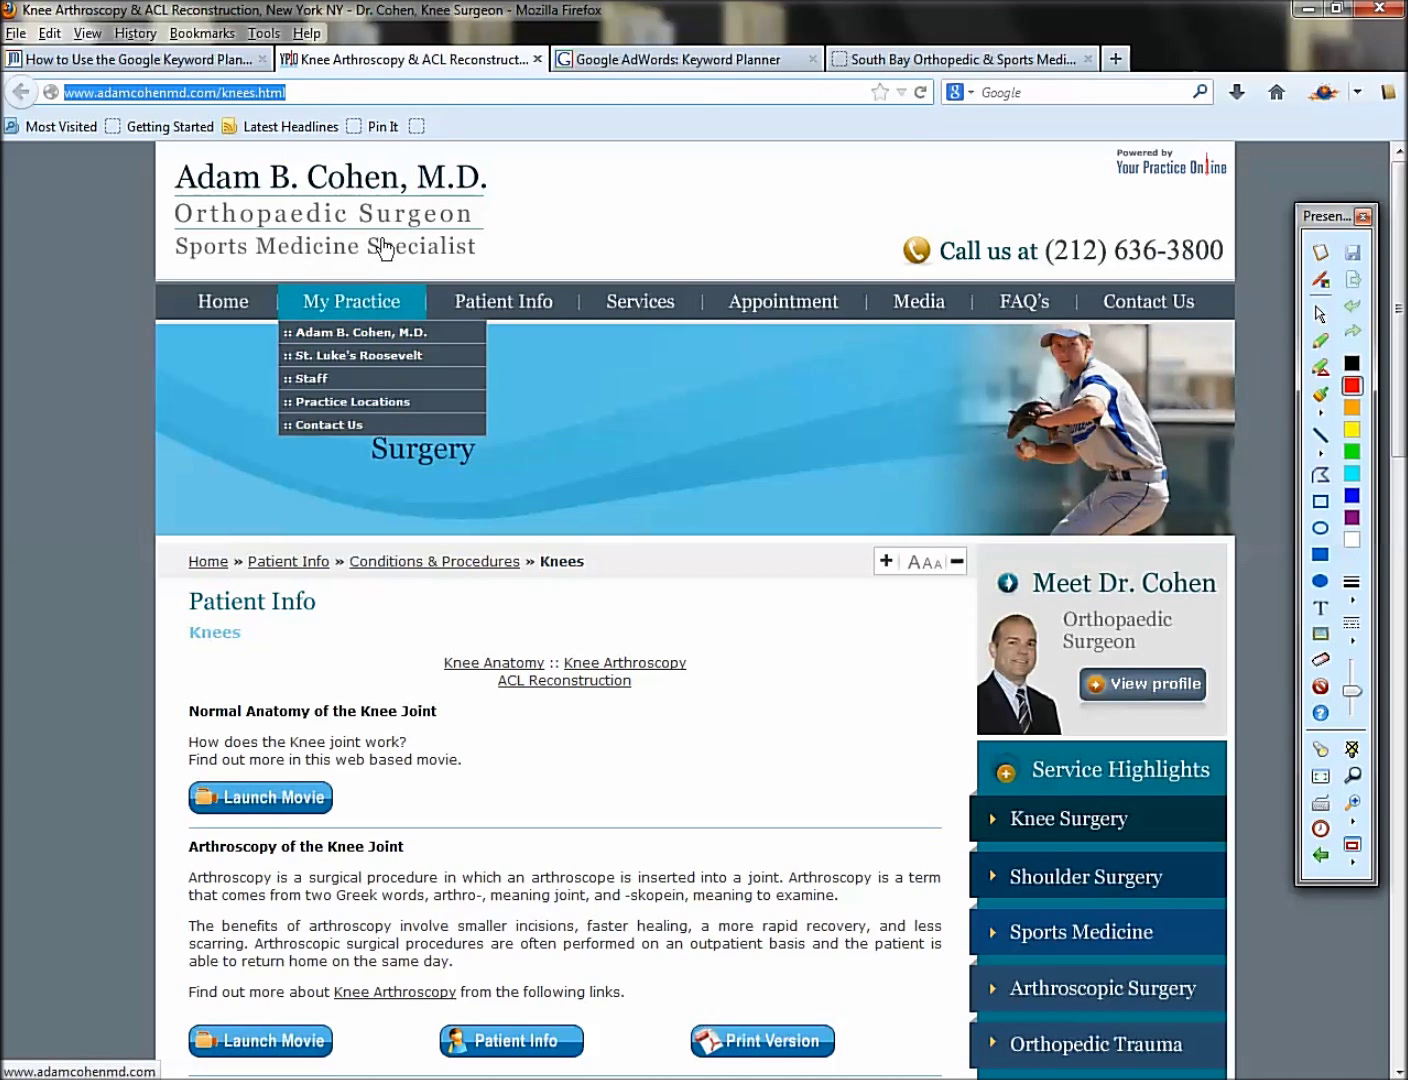
pyautogui.click(594, 66)
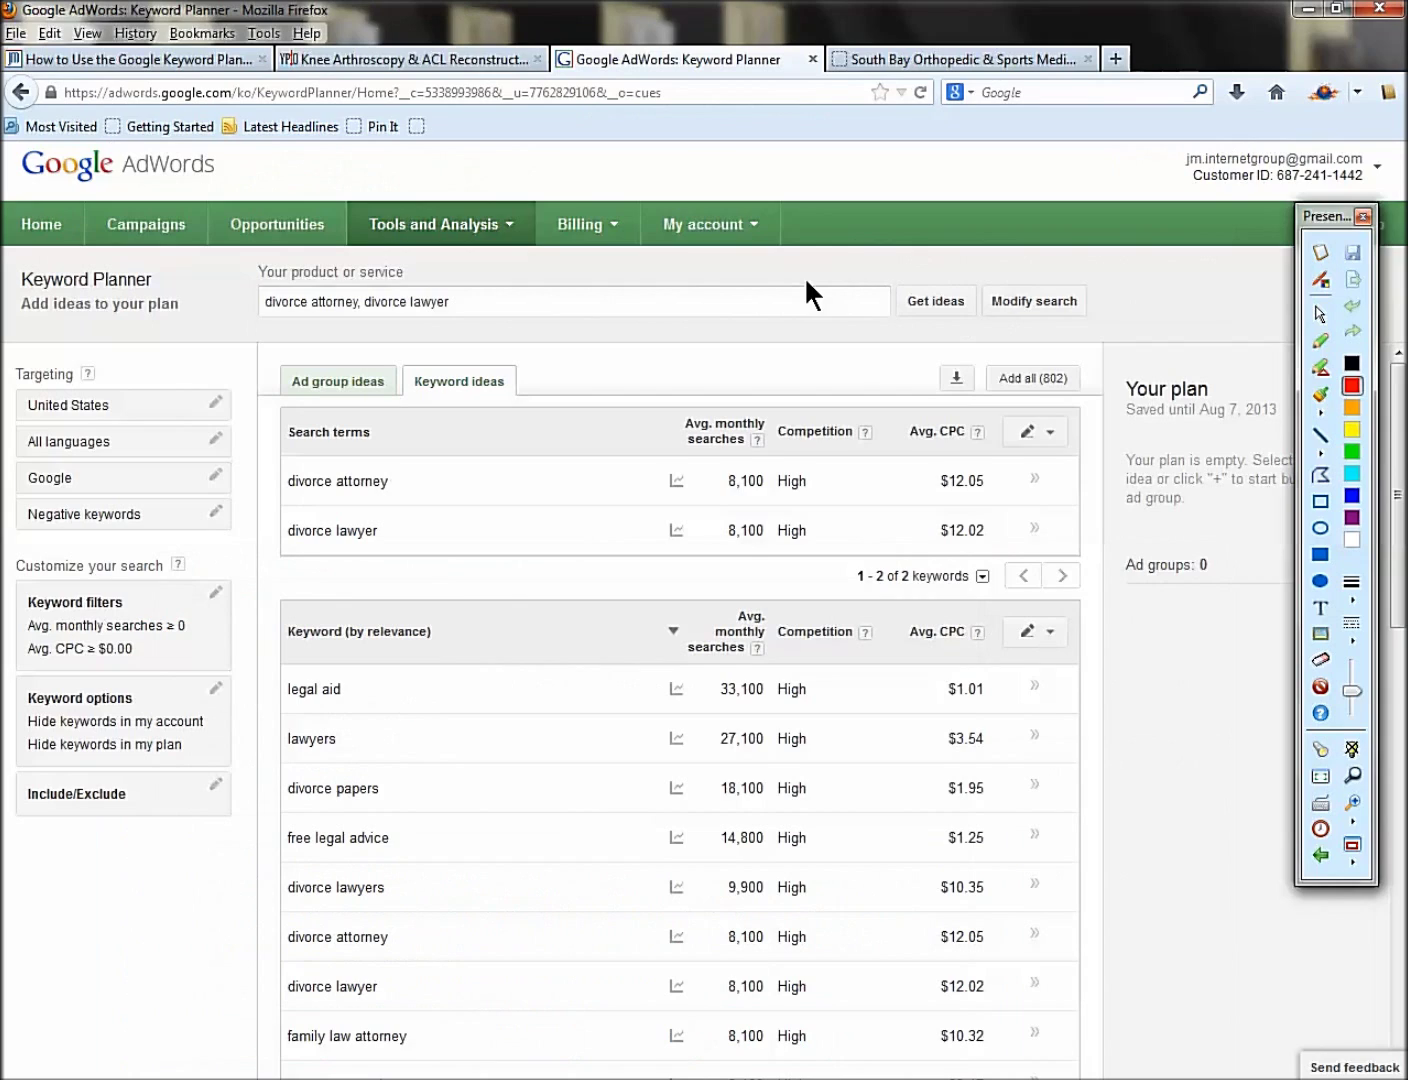
# Step: Clear the divorce keywords, paste adamcohenmd.com/knees.html as the landing page, and fetch ideas
pyautogui.moveTo(576, 300); pyautogui.dragTo(159, 287)
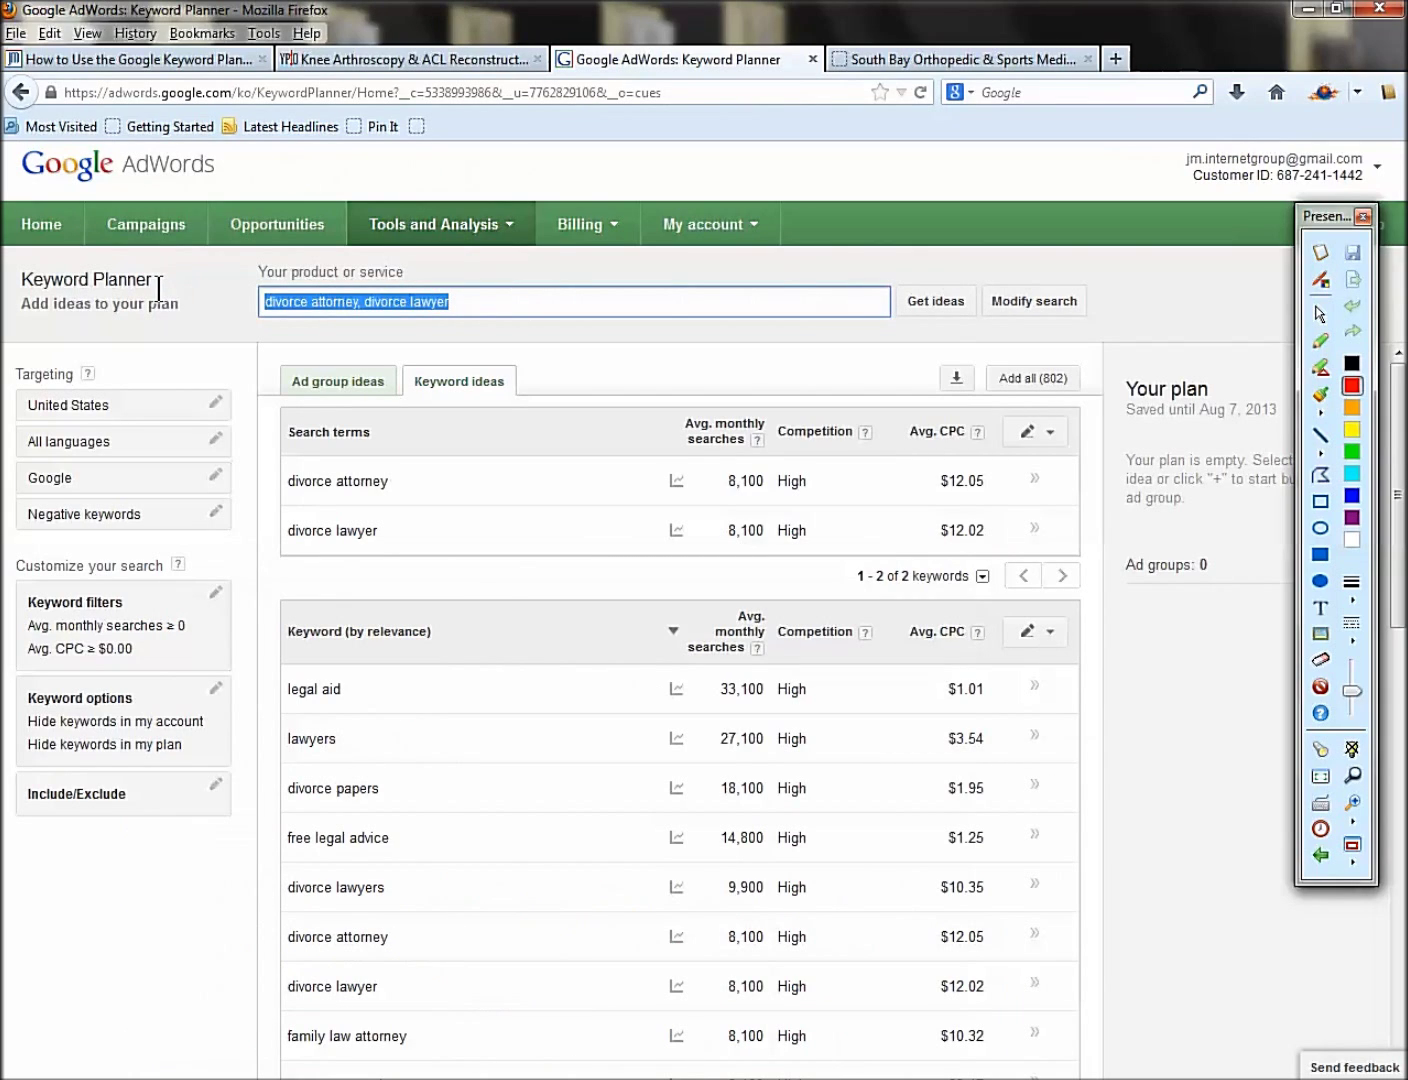
pyautogui.press('BackSpace')
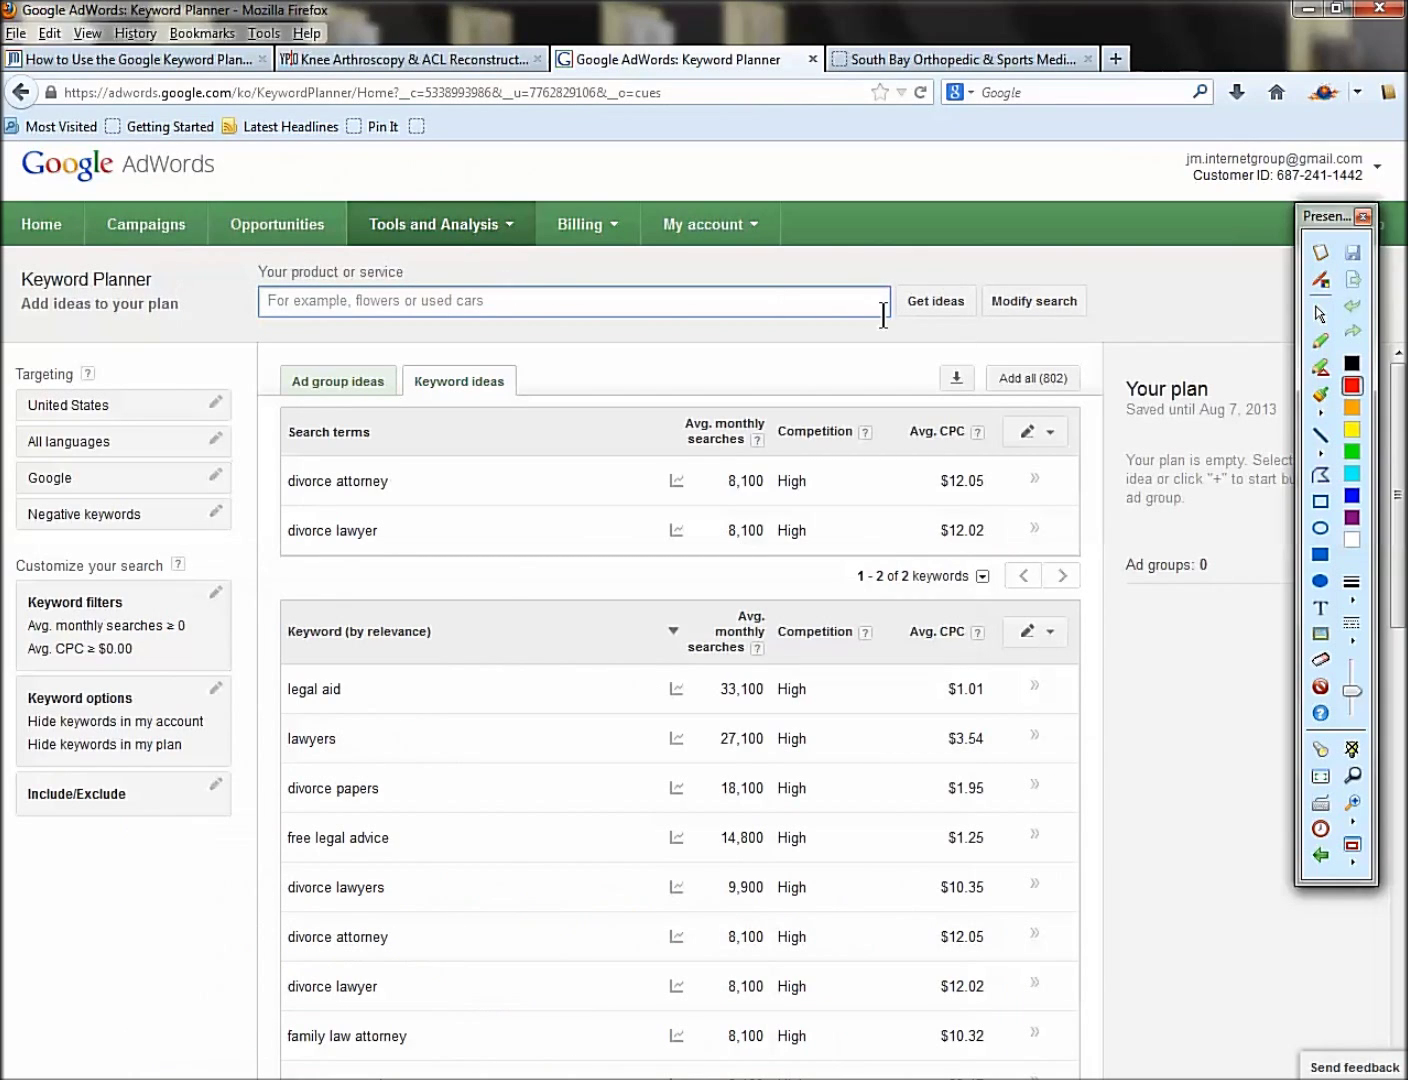
pyautogui.click(1031, 301)
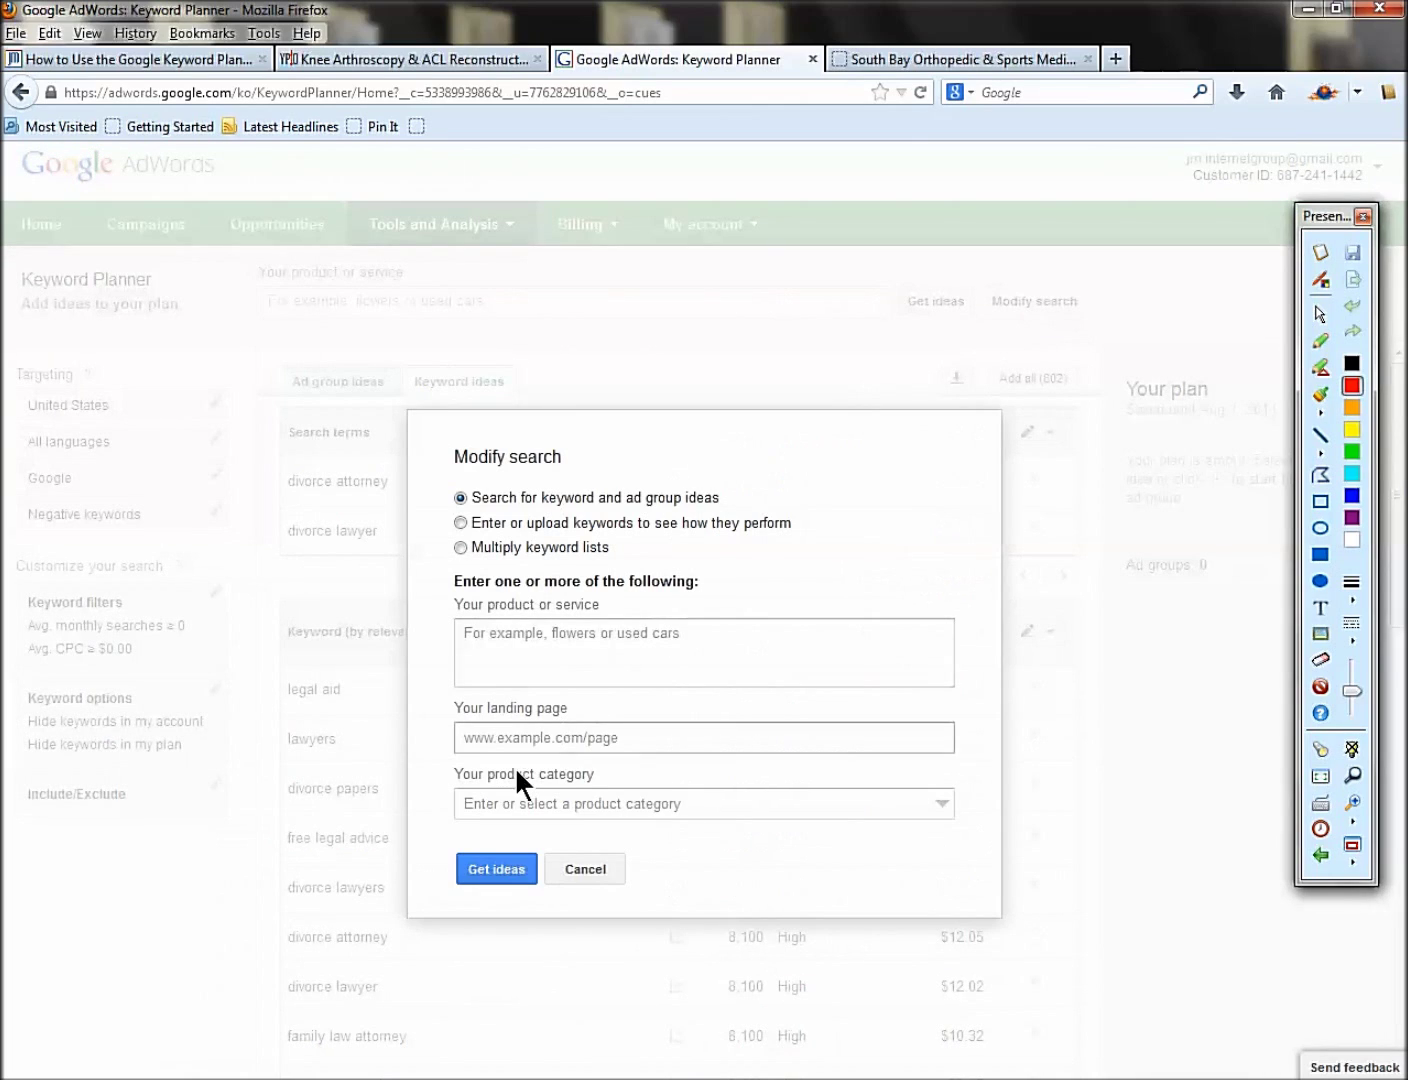
pyautogui.click(482, 738)
pyautogui.rightClick(482, 738)
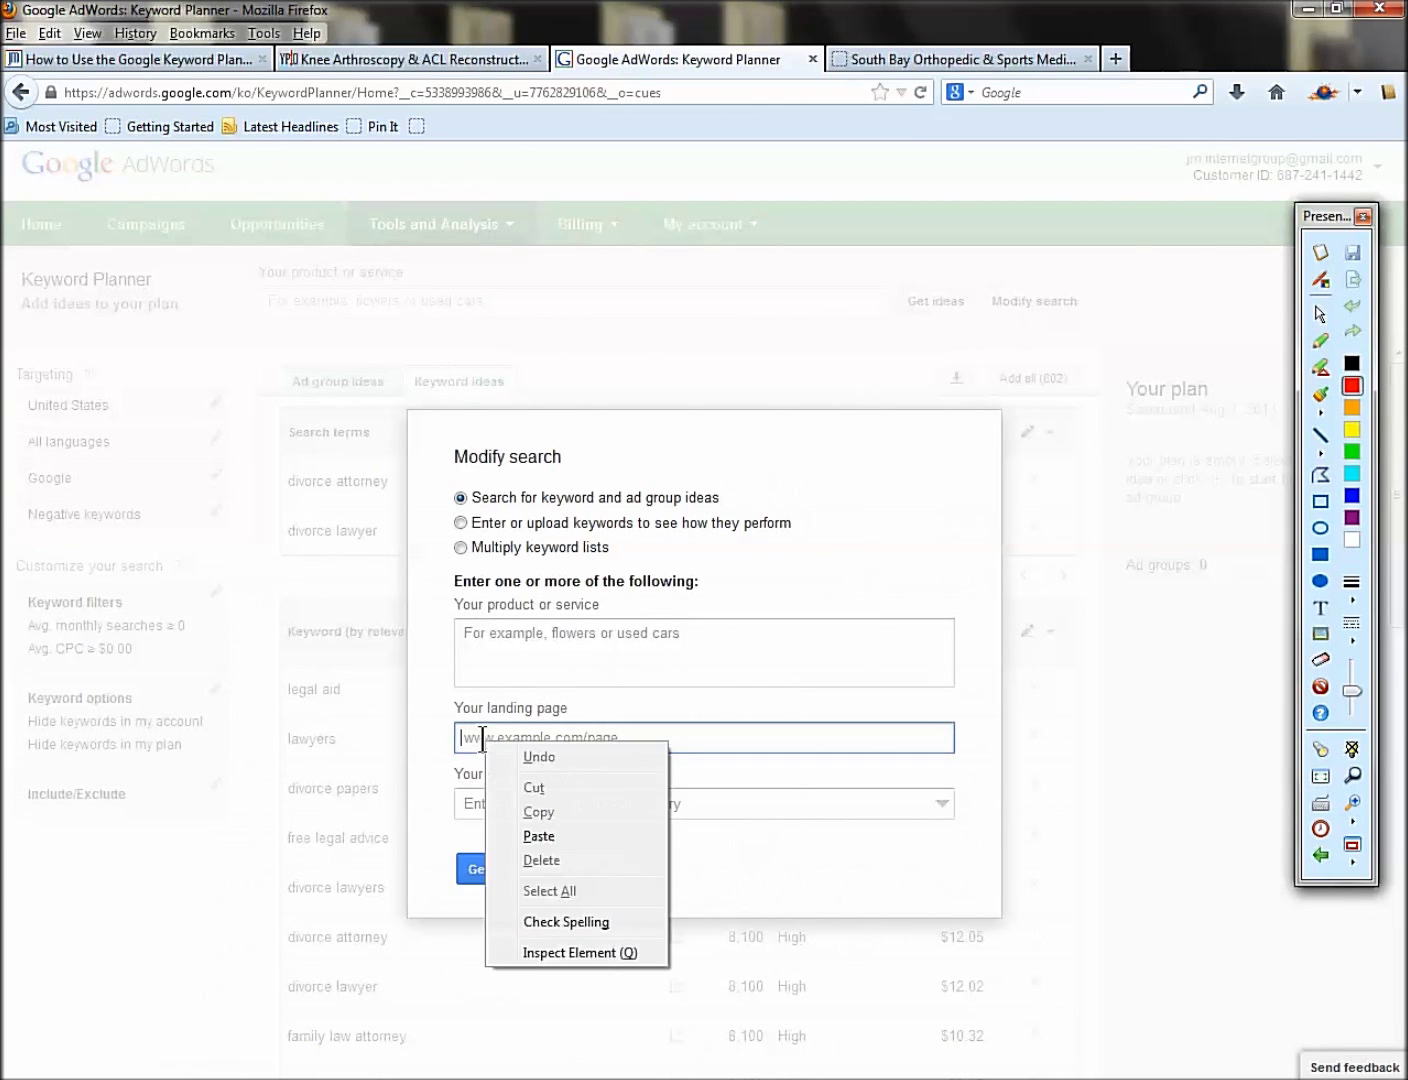
pyautogui.click(531, 836)
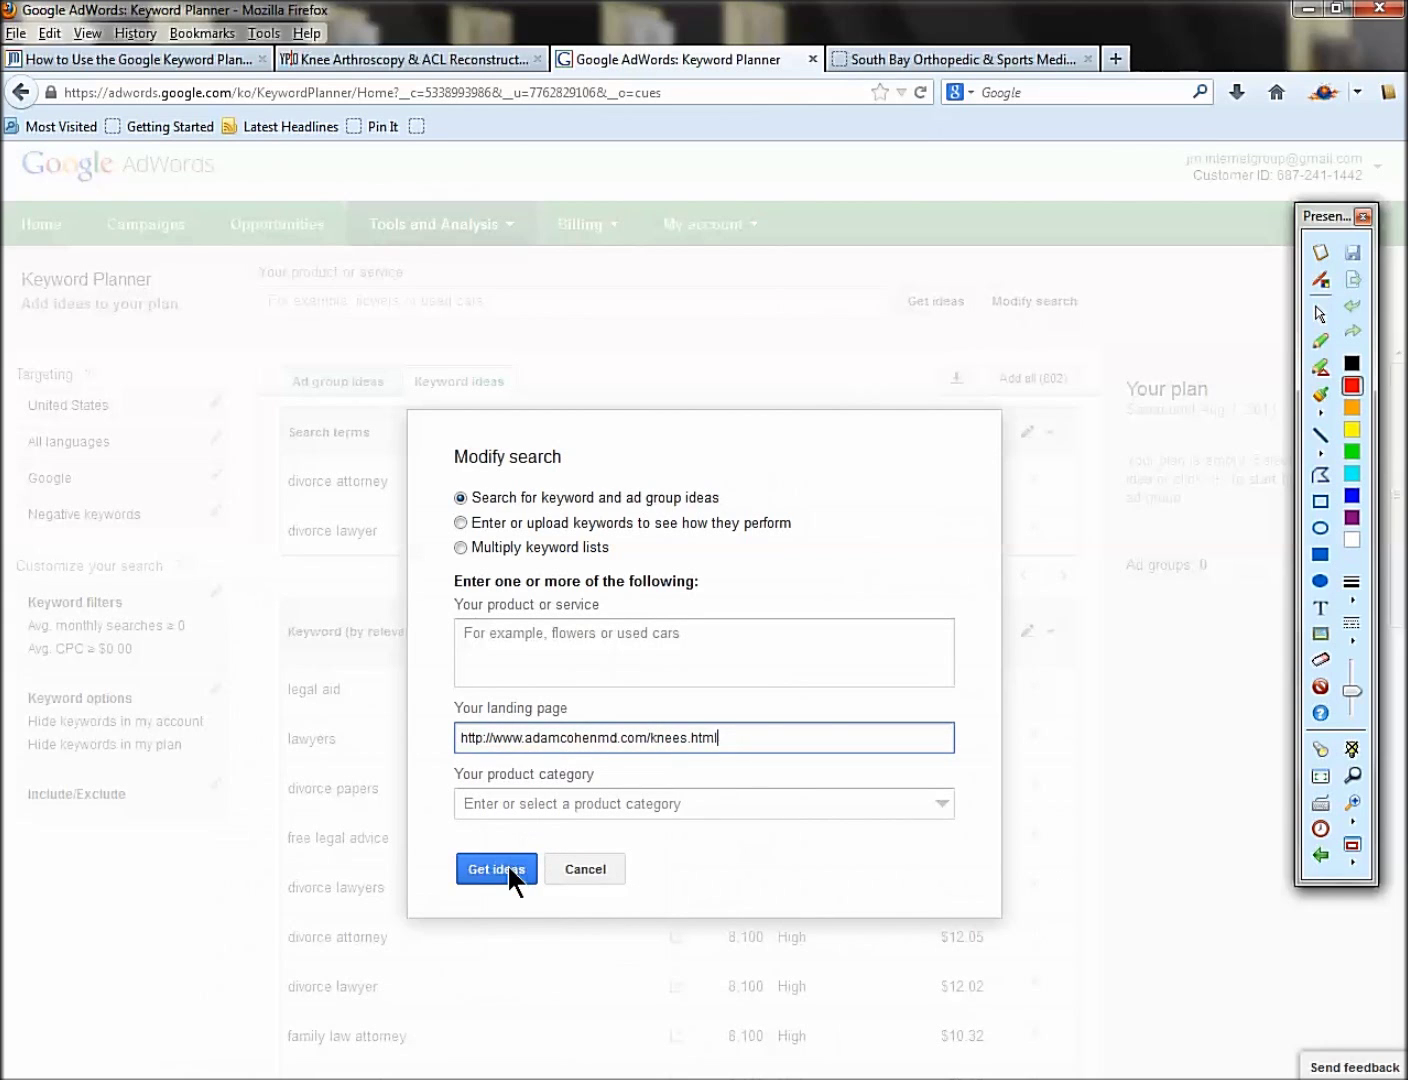
pyautogui.click(508, 866)
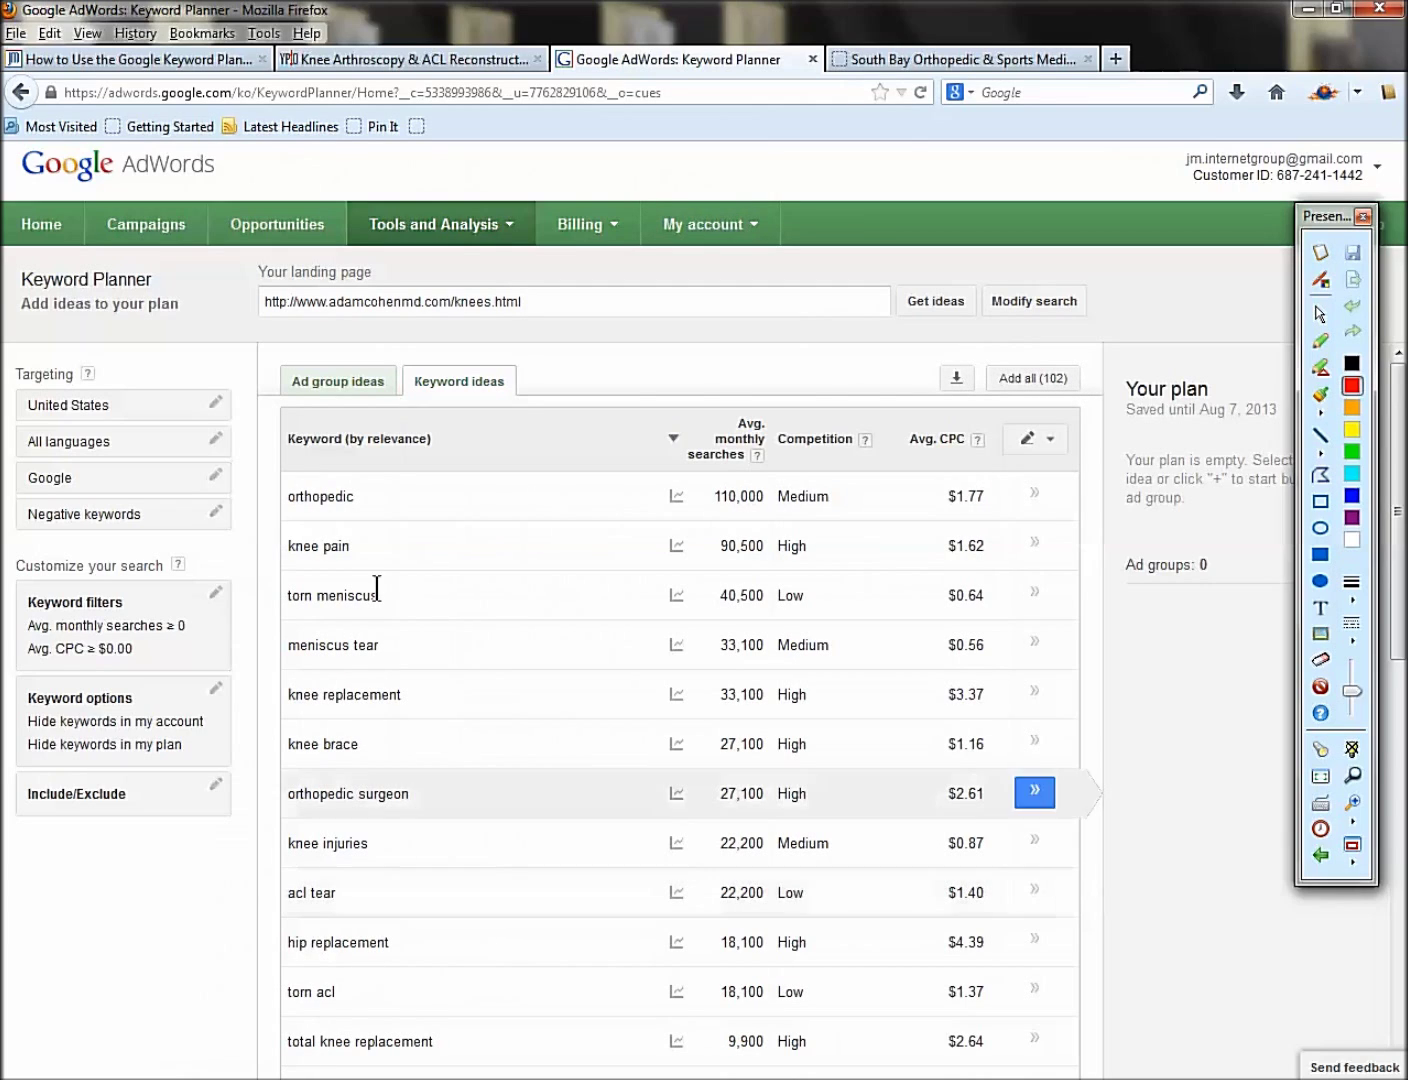
pyautogui.click(349, 297)
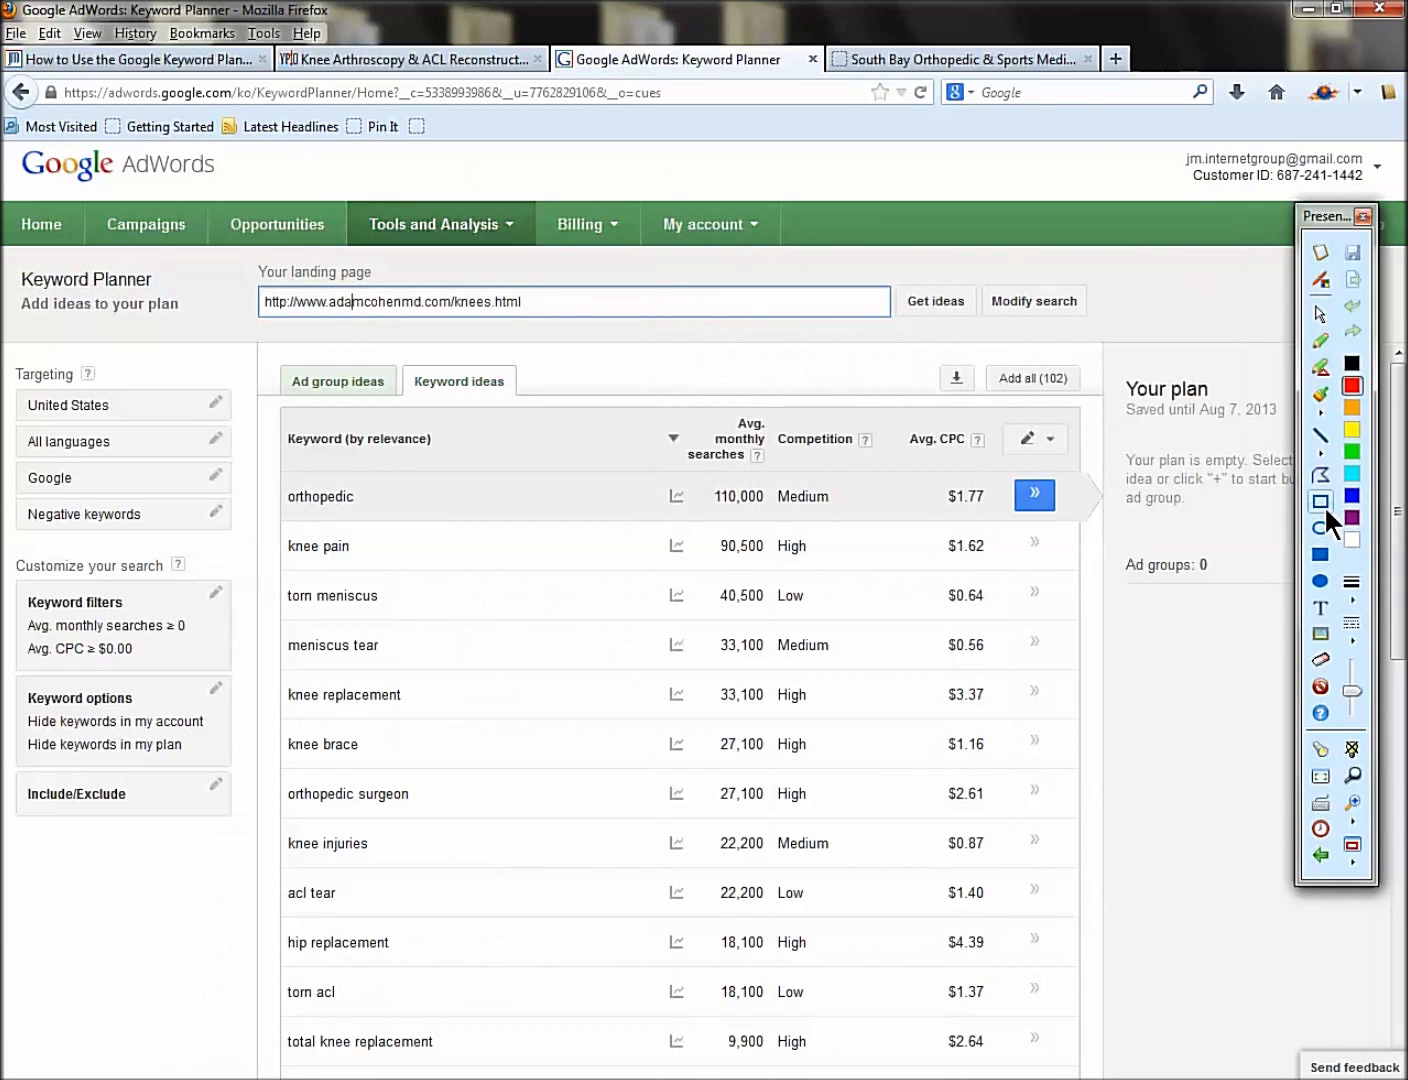
pyautogui.click(1324, 505)
pyautogui.moveTo(231, 272); pyautogui.dragTo(594, 332)
pyautogui.moveTo(266, 478); pyautogui.dragTo(381, 520)
pyautogui.moveTo(255, 531); pyautogui.dragTo(360, 568)
pyautogui.moveTo(252, 573); pyautogui.dragTo(403, 619)
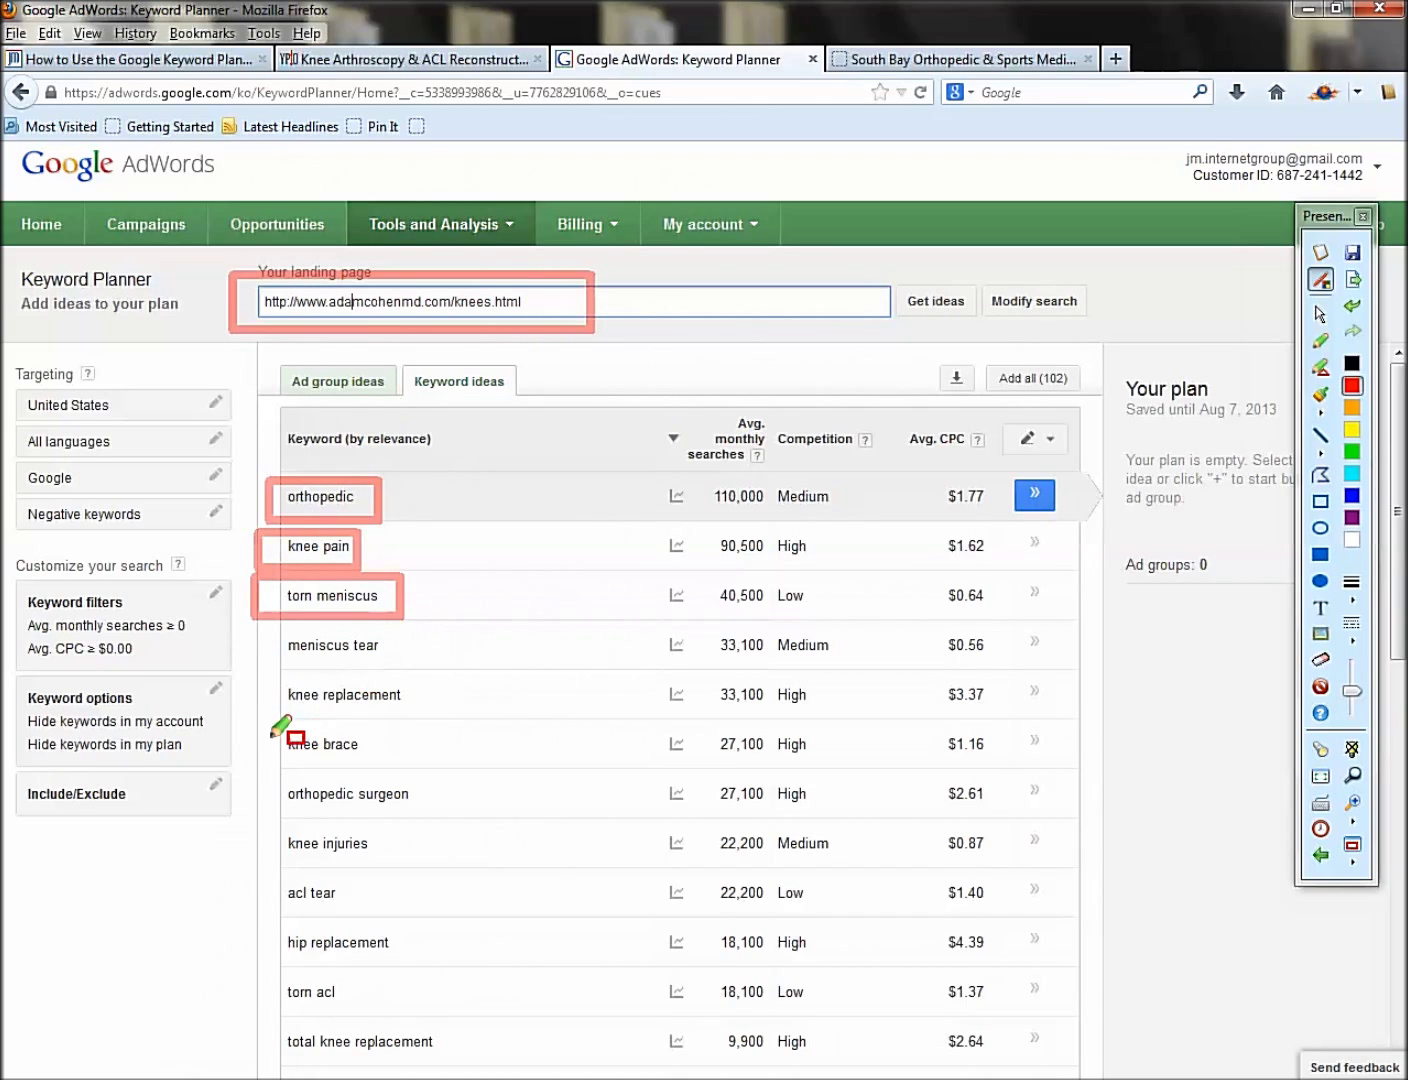
pyautogui.moveTo(257, 727); pyautogui.dragTo(377, 762)
pyautogui.moveTo(252, 773); pyautogui.dragTo(444, 816)
pyautogui.moveTo(227, 911); pyautogui.dragTo(403, 971)
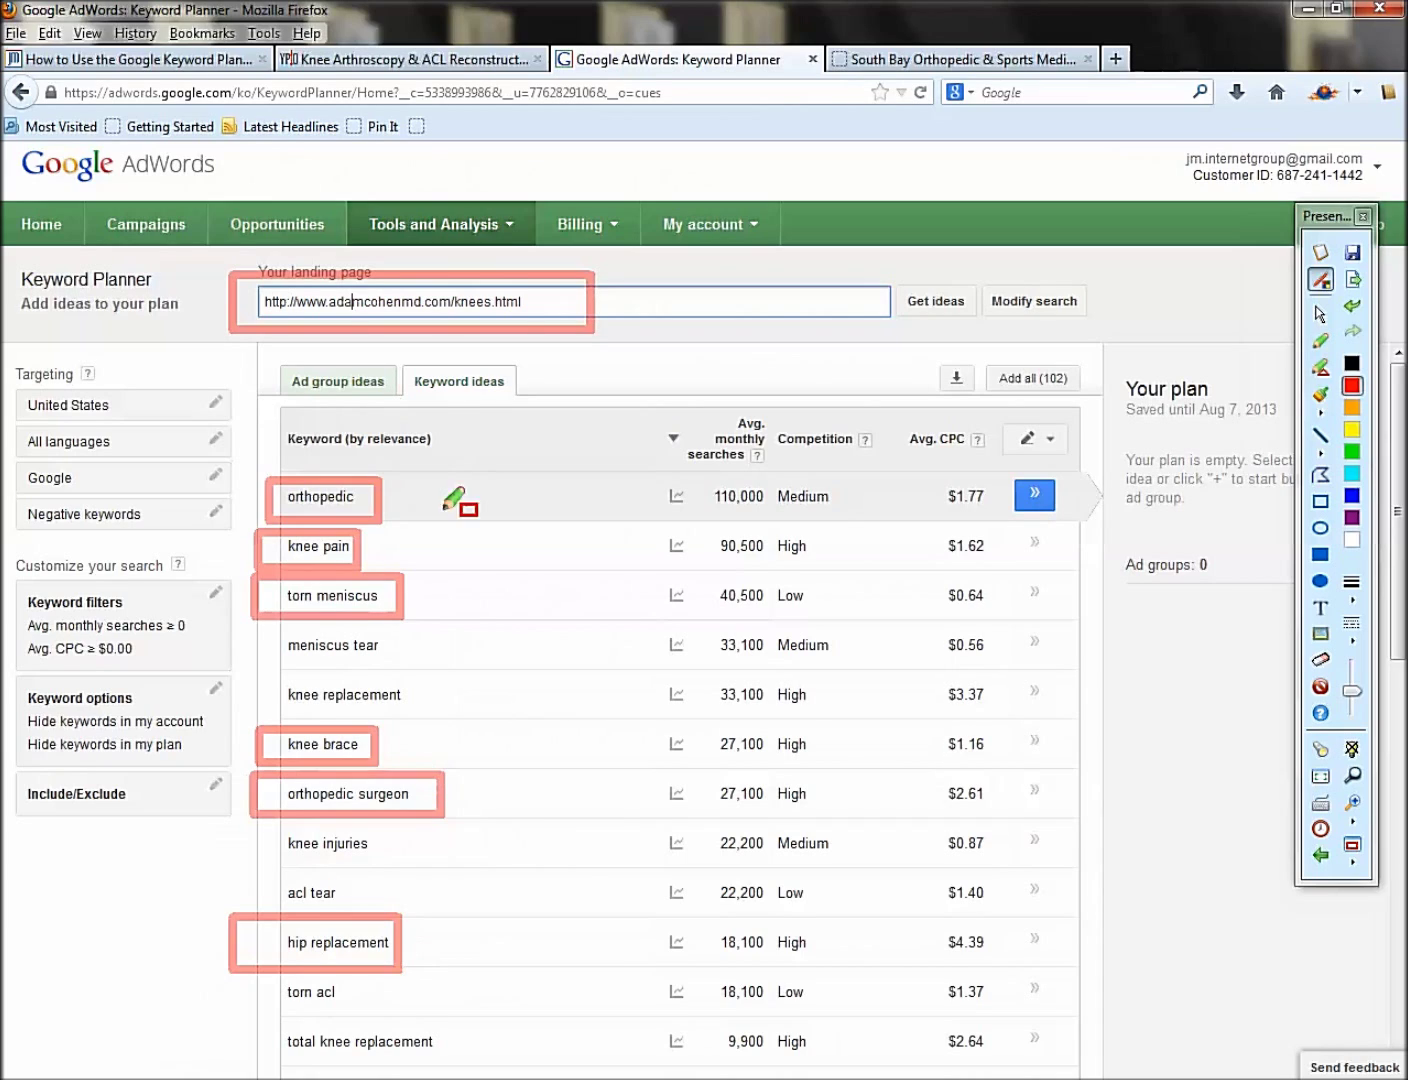
pyautogui.moveTo(231, 449)
pyautogui.mouseDown()
pyautogui.moveTo(319, 706)
pyautogui.moveTo(473, 988)
pyautogui.mouseUp()
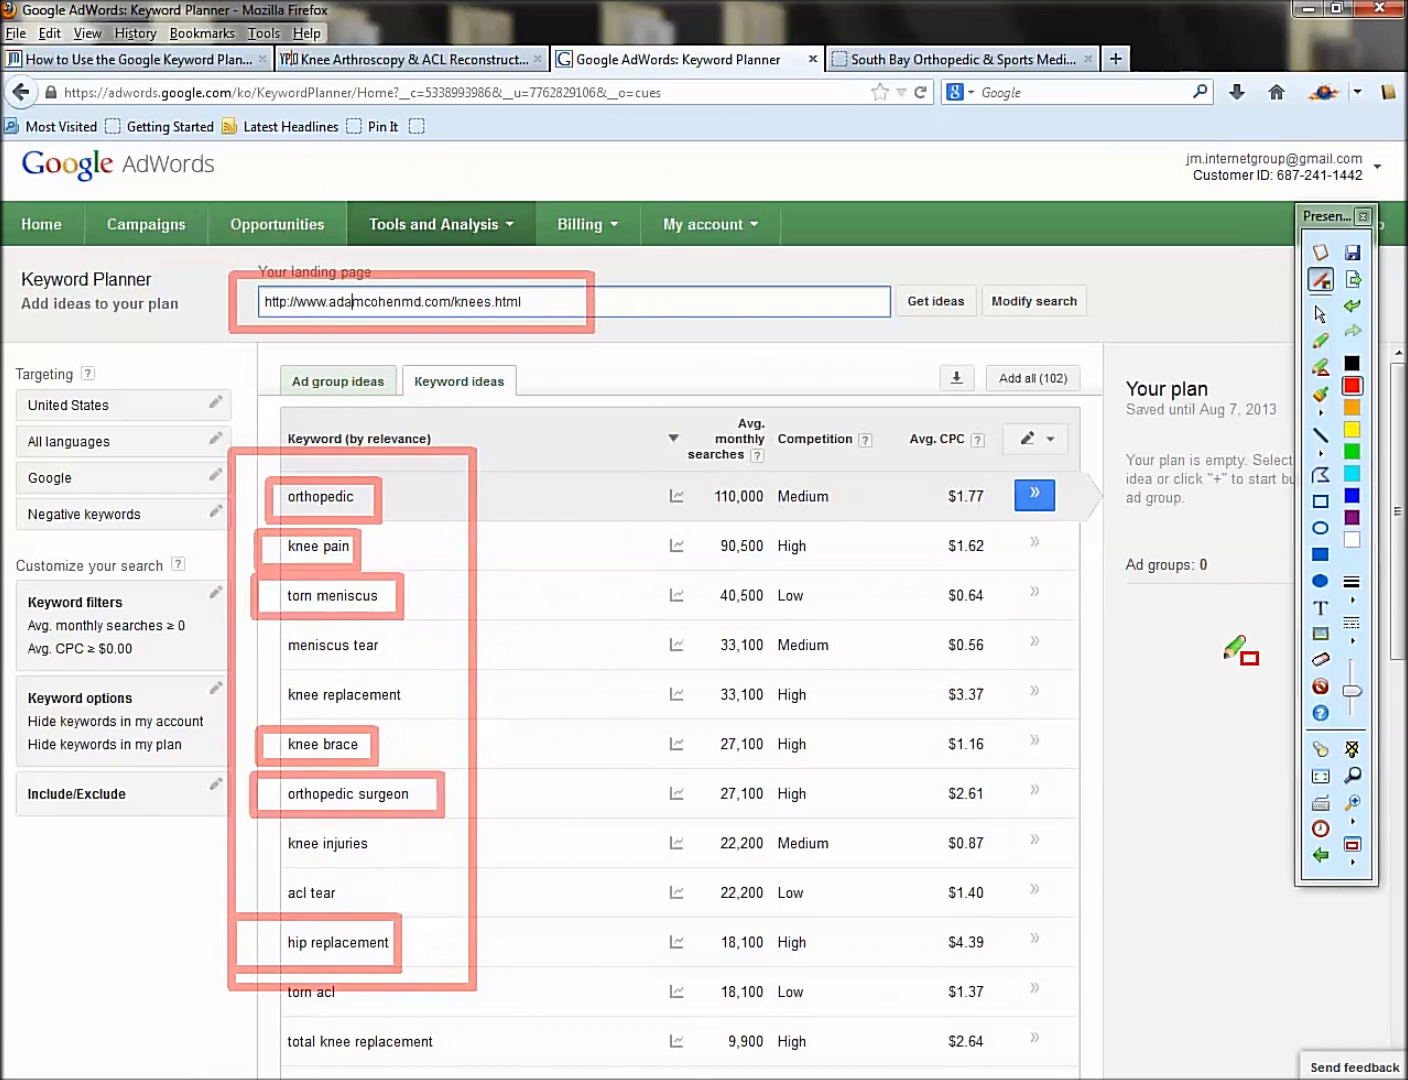
pyautogui.click(1320, 686)
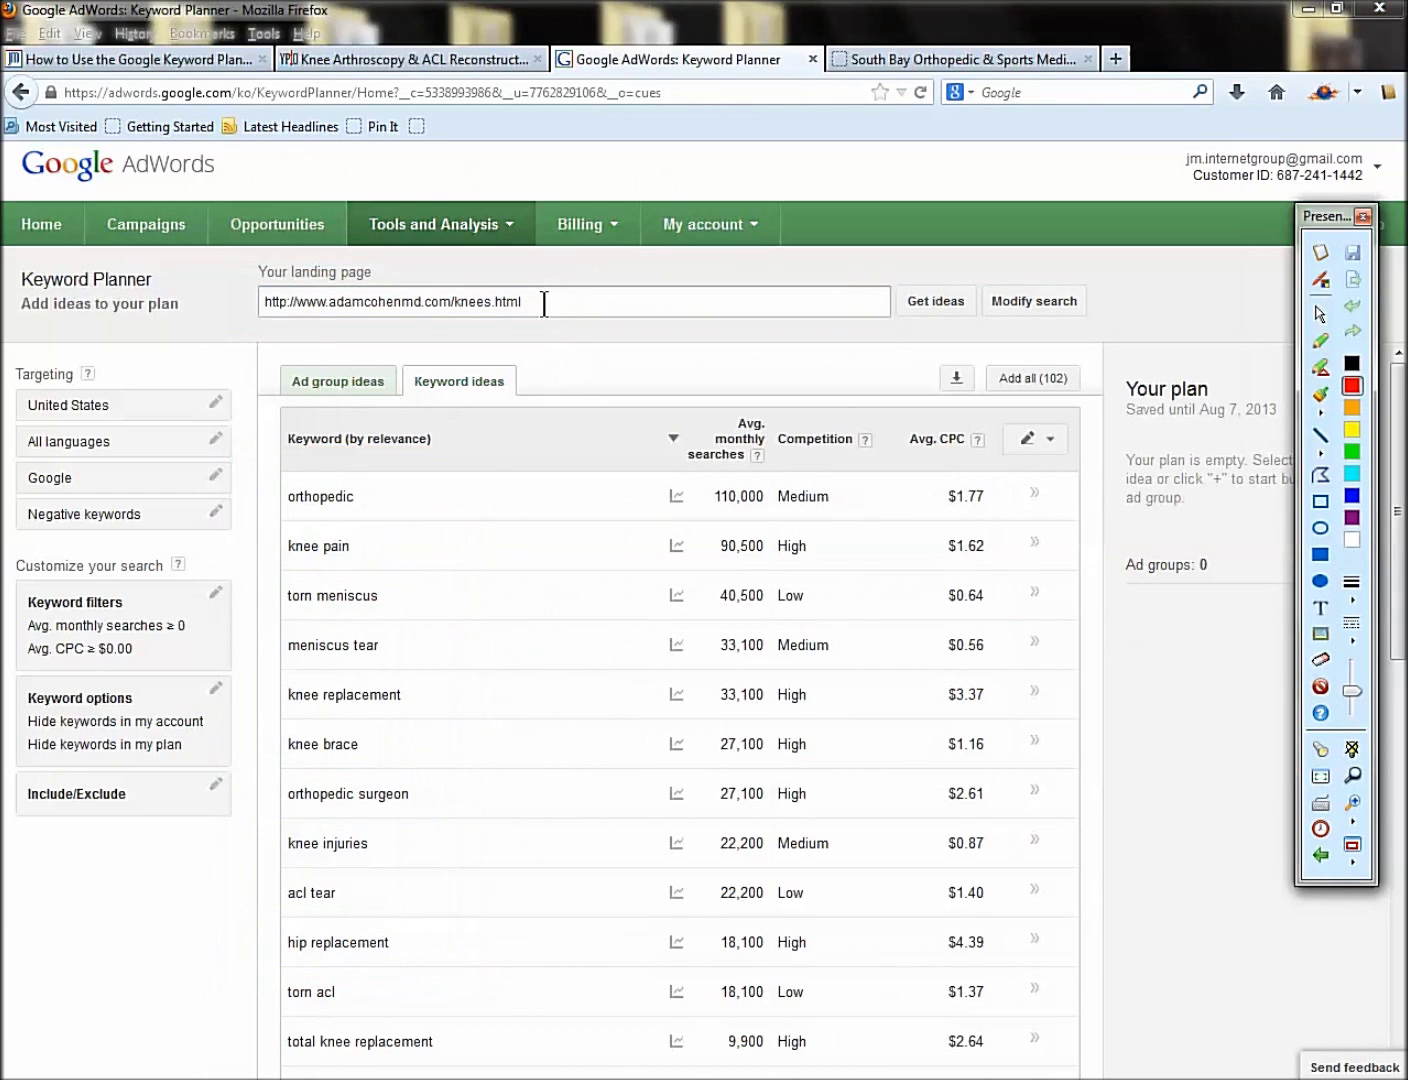
# Step: Replace the landing-page address with 'orthopedic surgeon, orthopedic surgery' and request ideas
pyautogui.moveTo(531, 303); pyautogui.dragTo(209, 322)
pyautogui.write('orgho')
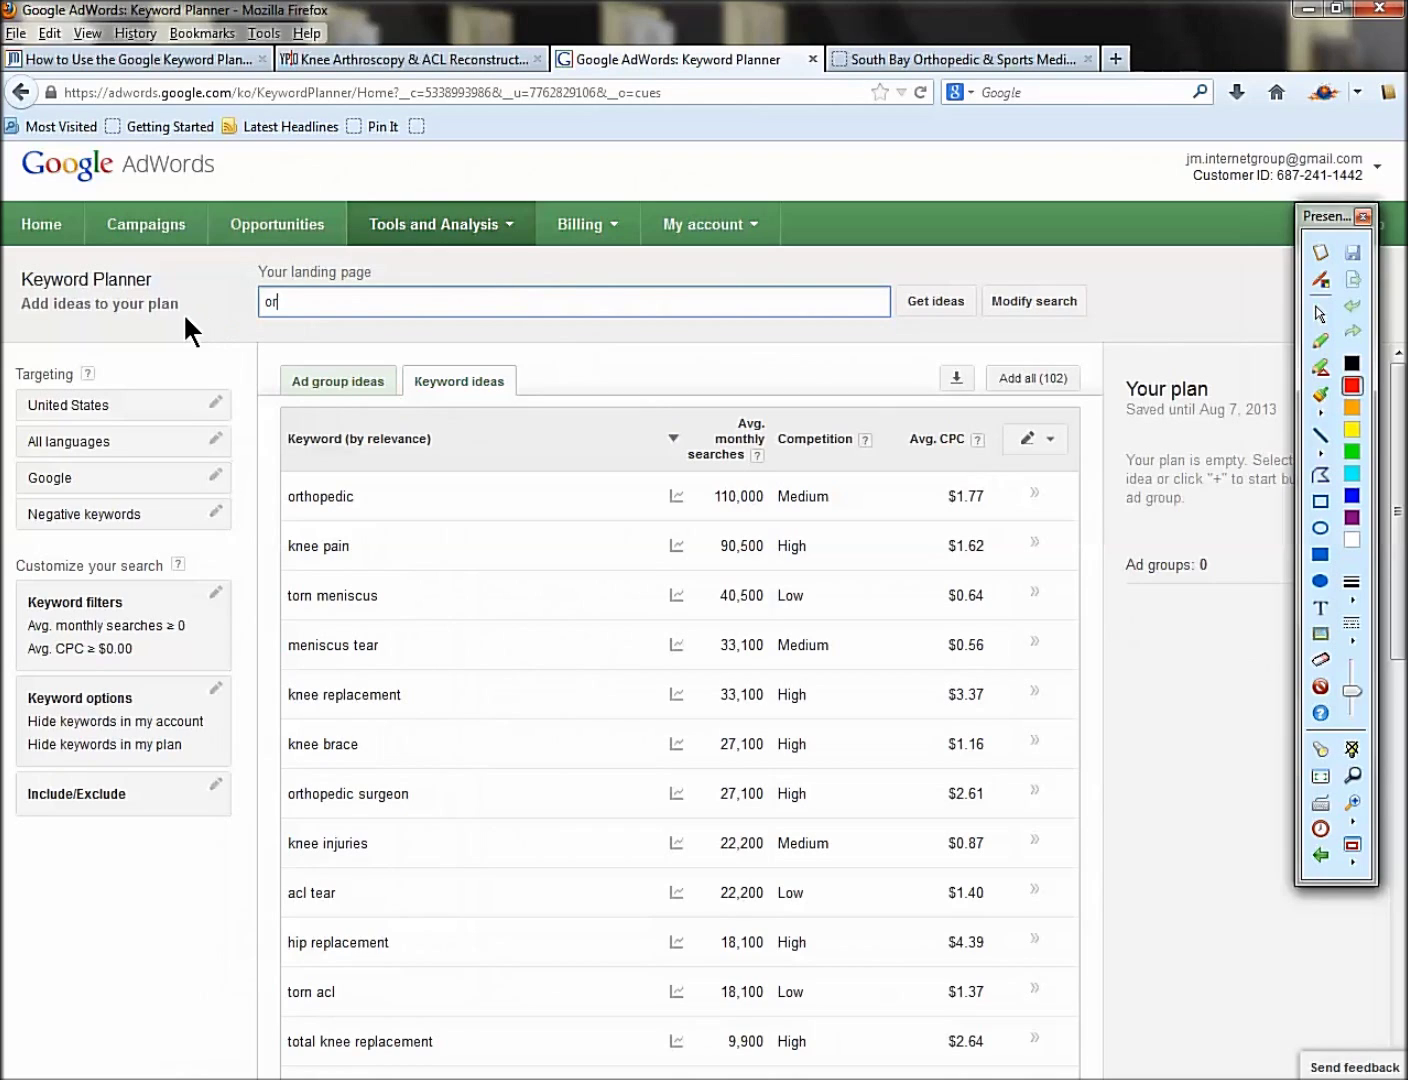
pyautogui.press('BackSpace')
pyautogui.press('BackSpace')
pyautogui.press('BackSpace')
pyautogui.write('thopedi')
pyautogui.write('ca')
pyautogui.press('BackSpace')
pyautogui.write('surgeon, ot')
pyautogui.press('BackSpace')
pyautogui.write('rthopedia')
pyautogui.press('BackSpace')
pyautogui.press('BackSpace')
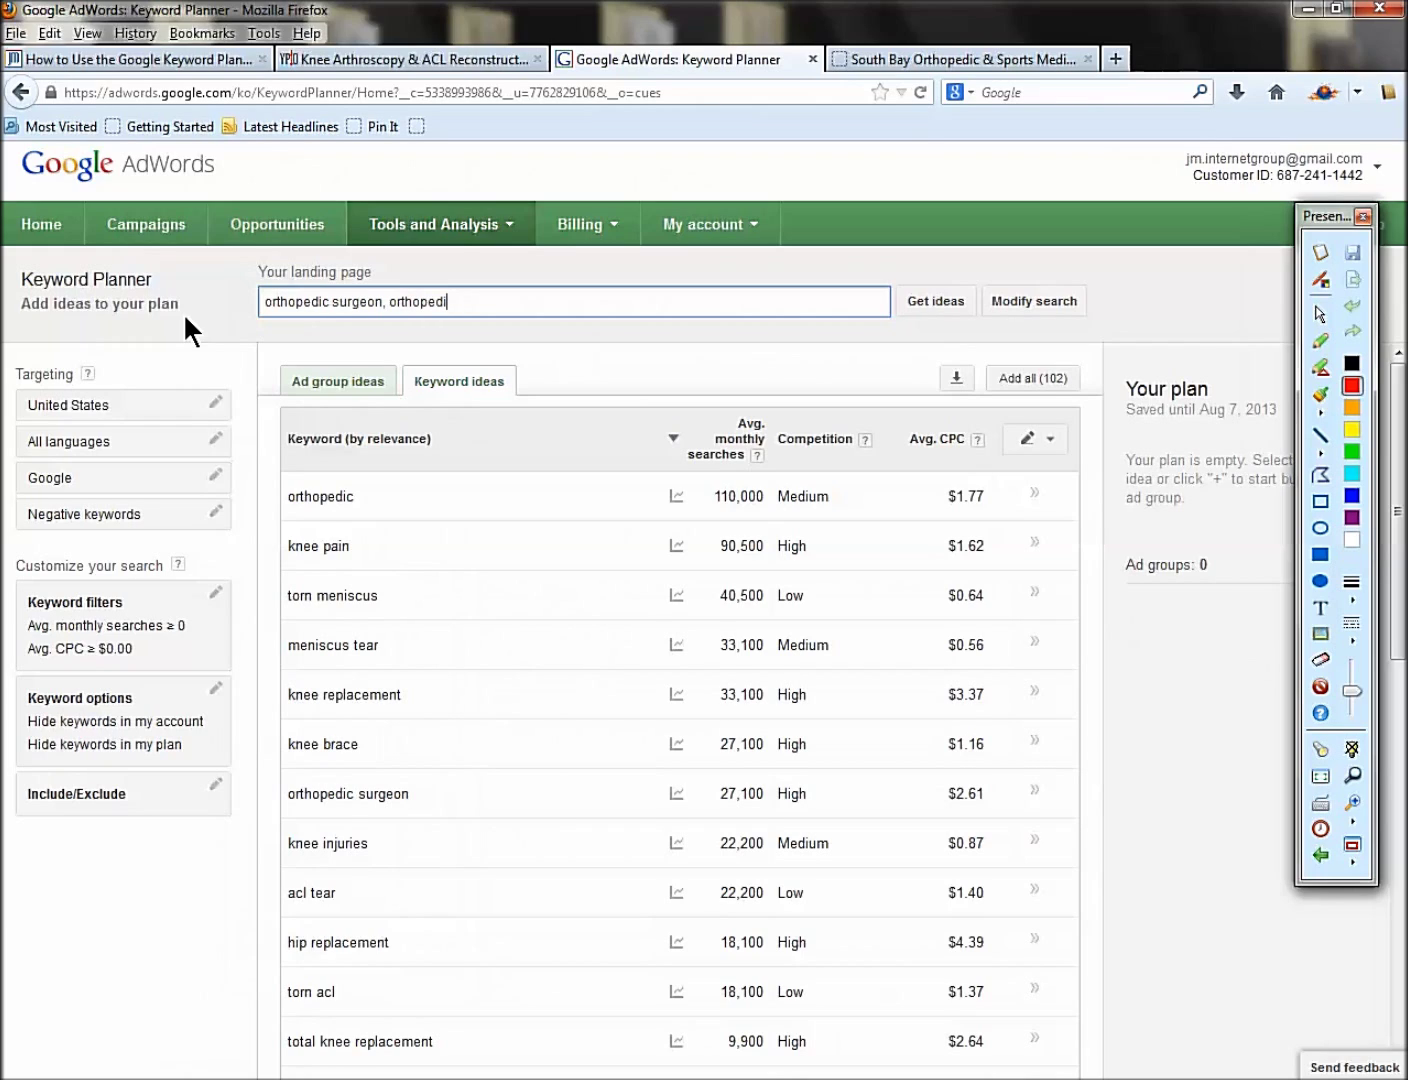
pyautogui.write('ic surgery')
pyautogui.click(955, 302)
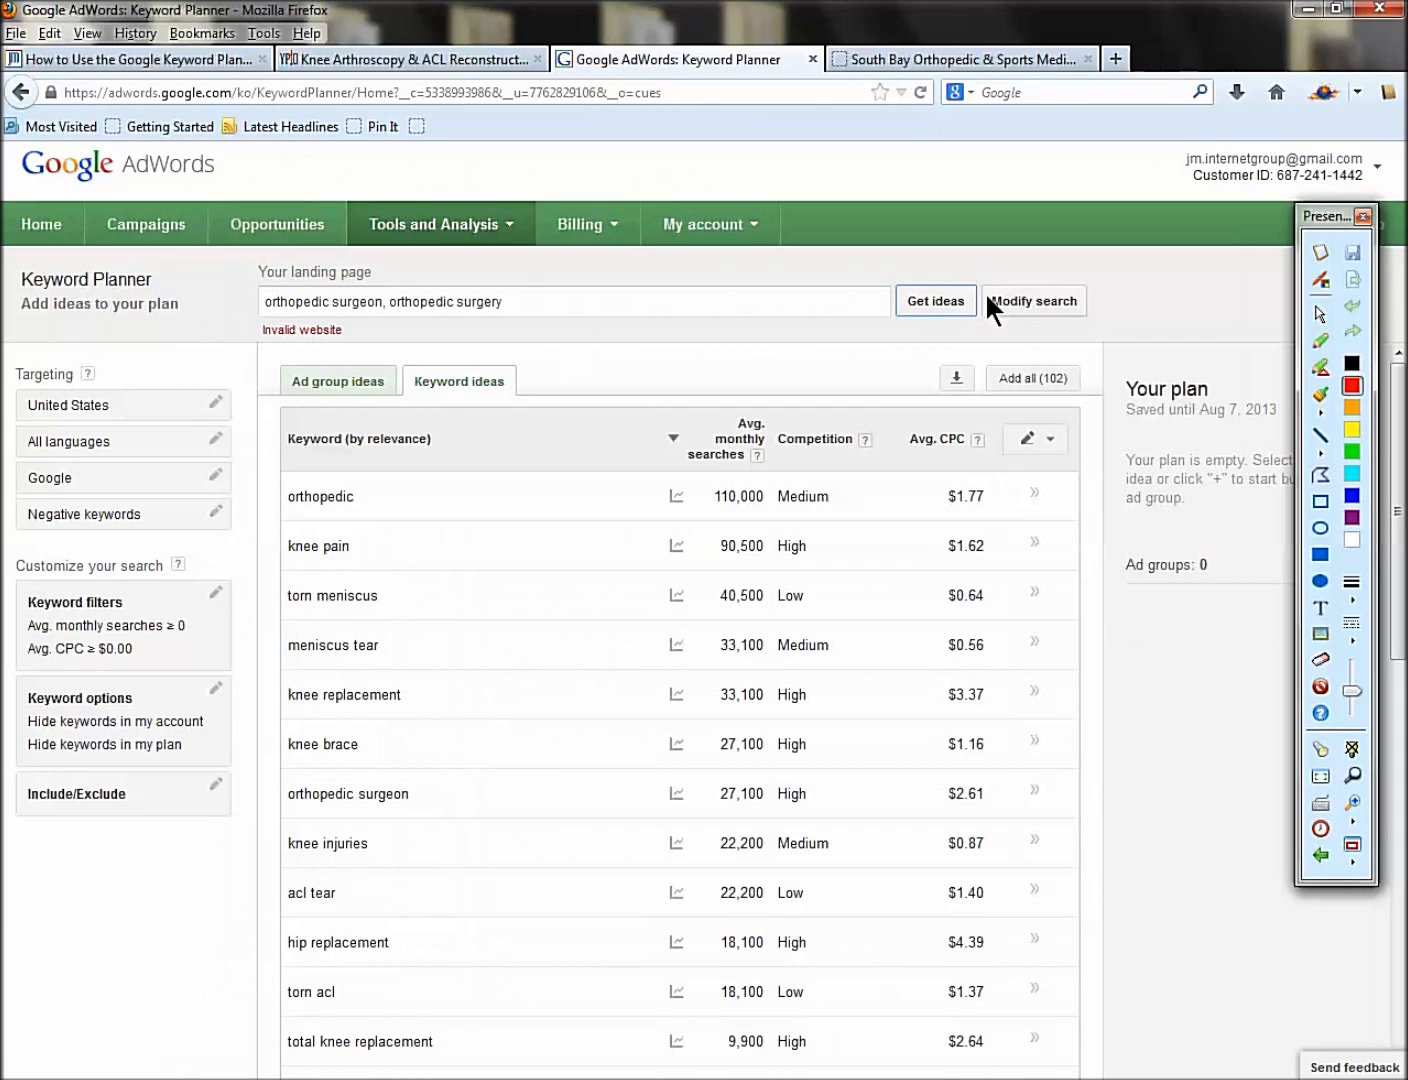
# Step: Move the two orthopedic terms from Landing page into Product or service and rerun the search
pyautogui.moveTo(575, 305); pyautogui.dragTo(128, 285)
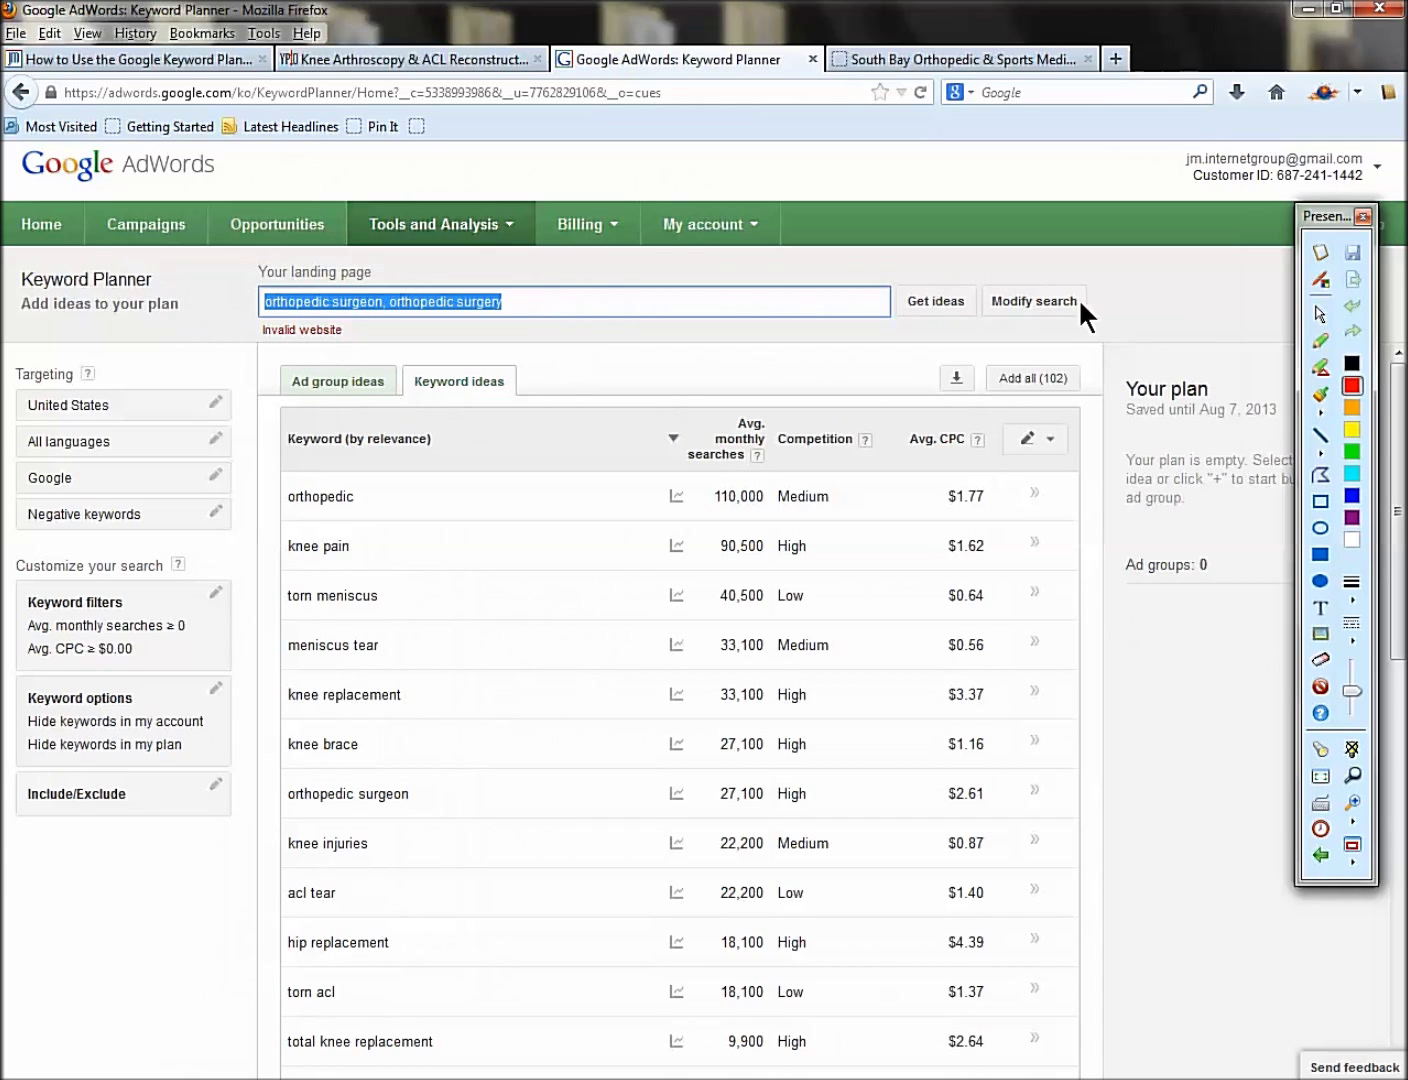
pyautogui.click(1002, 300)
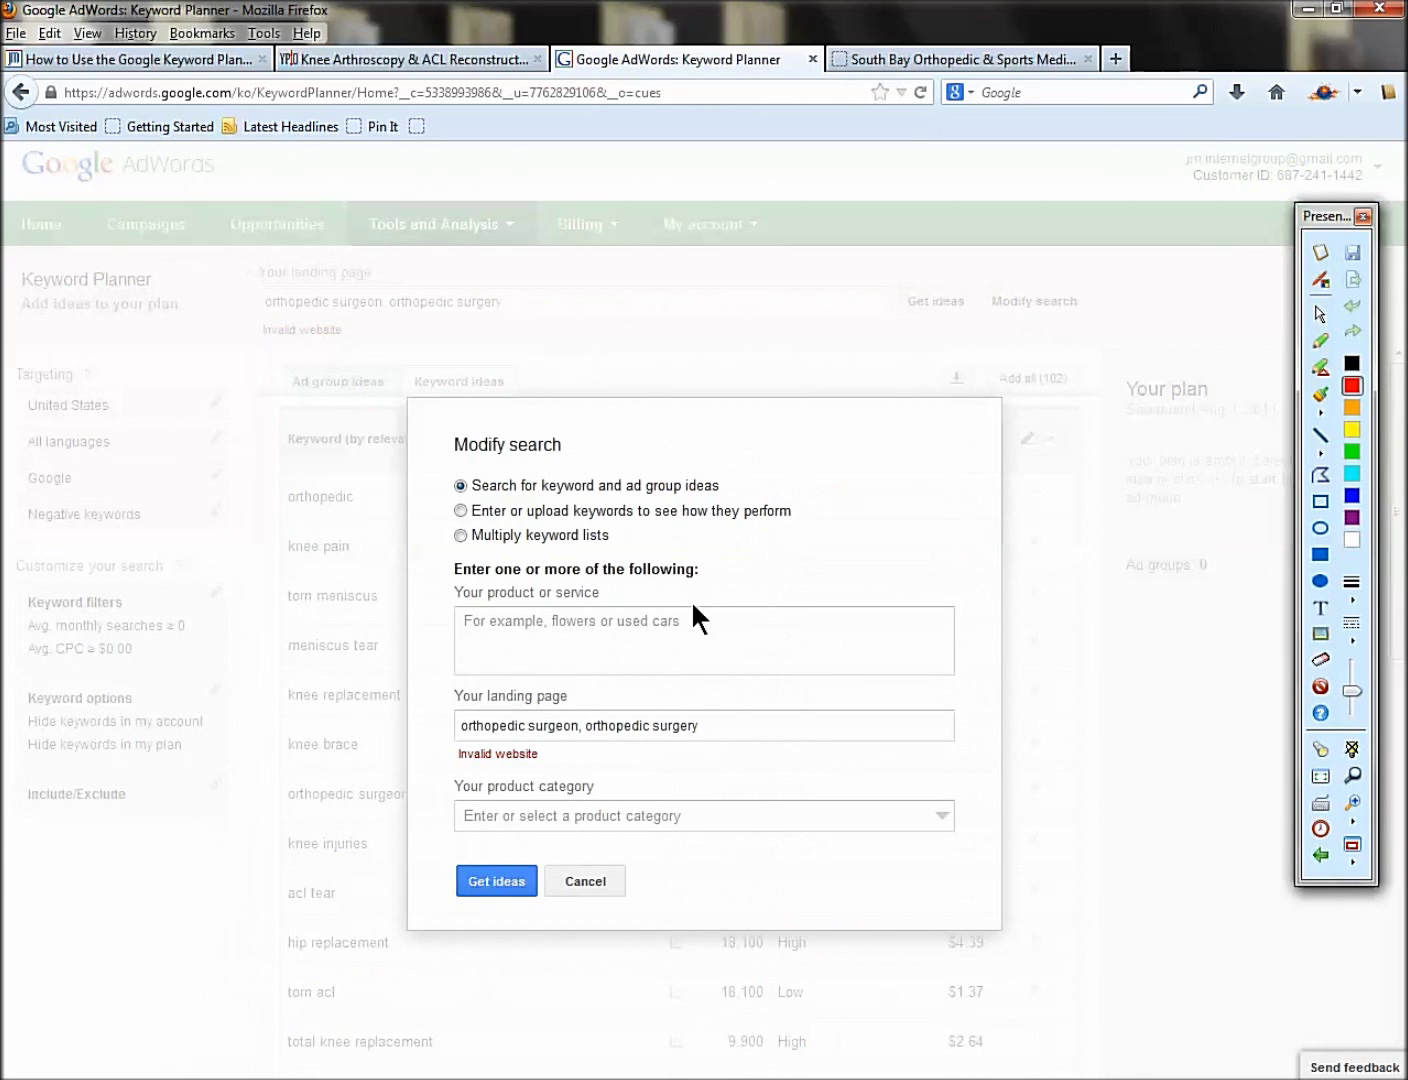
pyautogui.moveTo(726, 729); pyautogui.dragTo(403, 722)
pyautogui.hotkey('ctrl', 'x')
pyautogui.click(528, 641)
pyautogui.hotkey('ctrl', 'v')
pyautogui.click(500, 880)
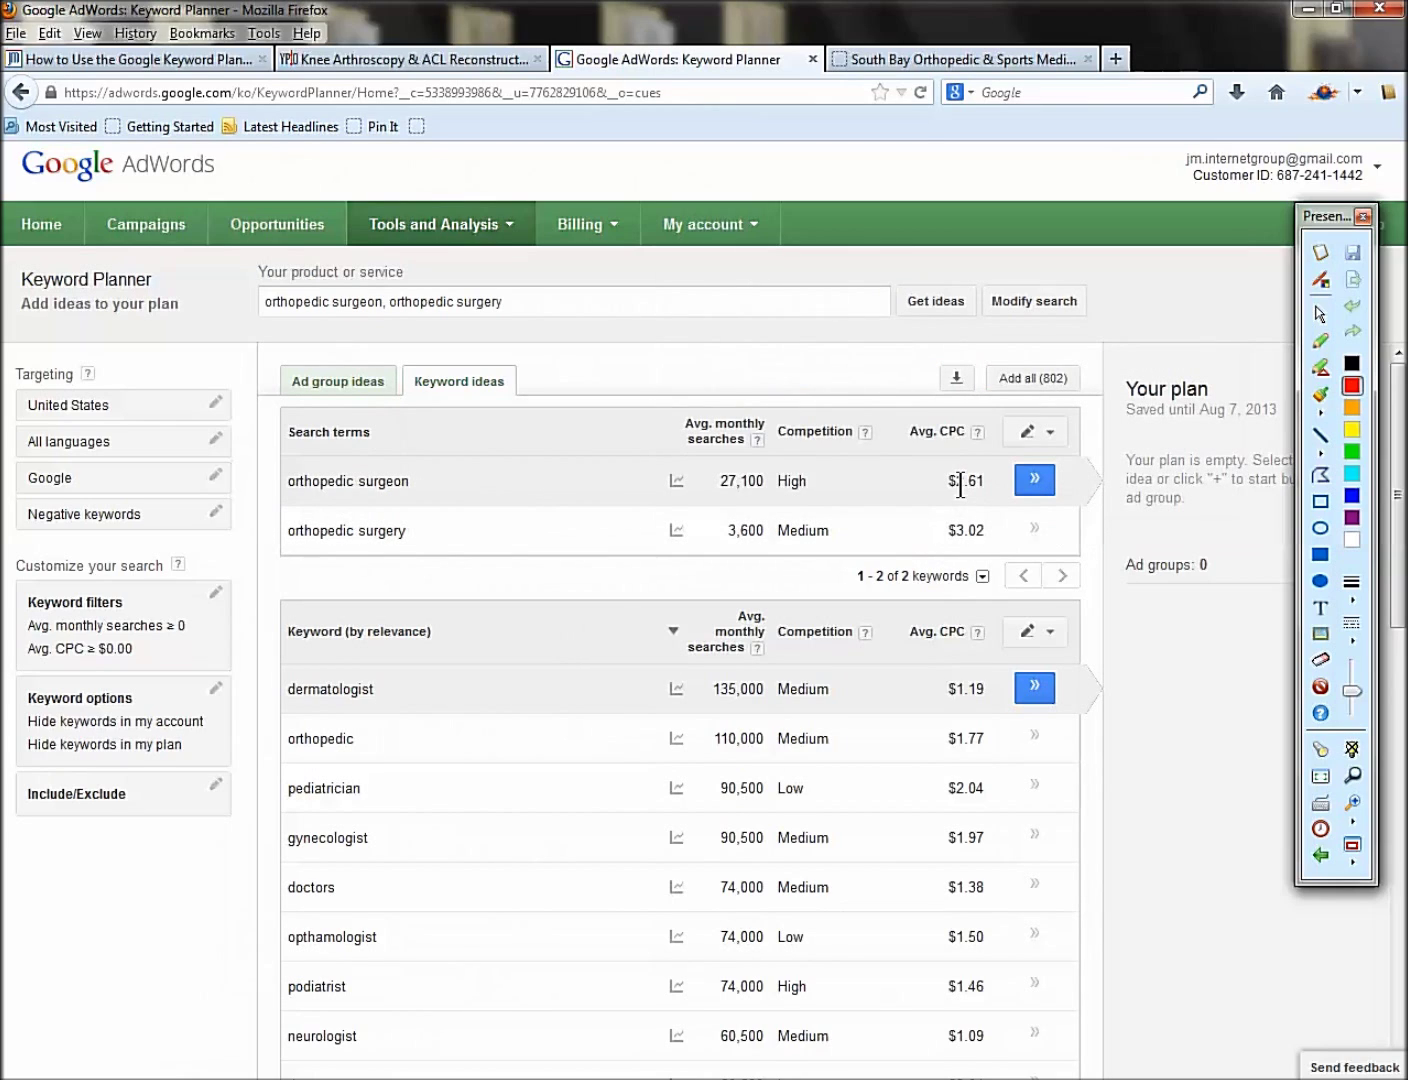
# Step: Copy the knee arthroscopy page's web address from its browser tab
pyautogui.click(391, 60)
pyautogui.click(258, 92)
pyautogui.rightClick(259, 90)
pyautogui.click(292, 152)
pyautogui.click(640, 55)
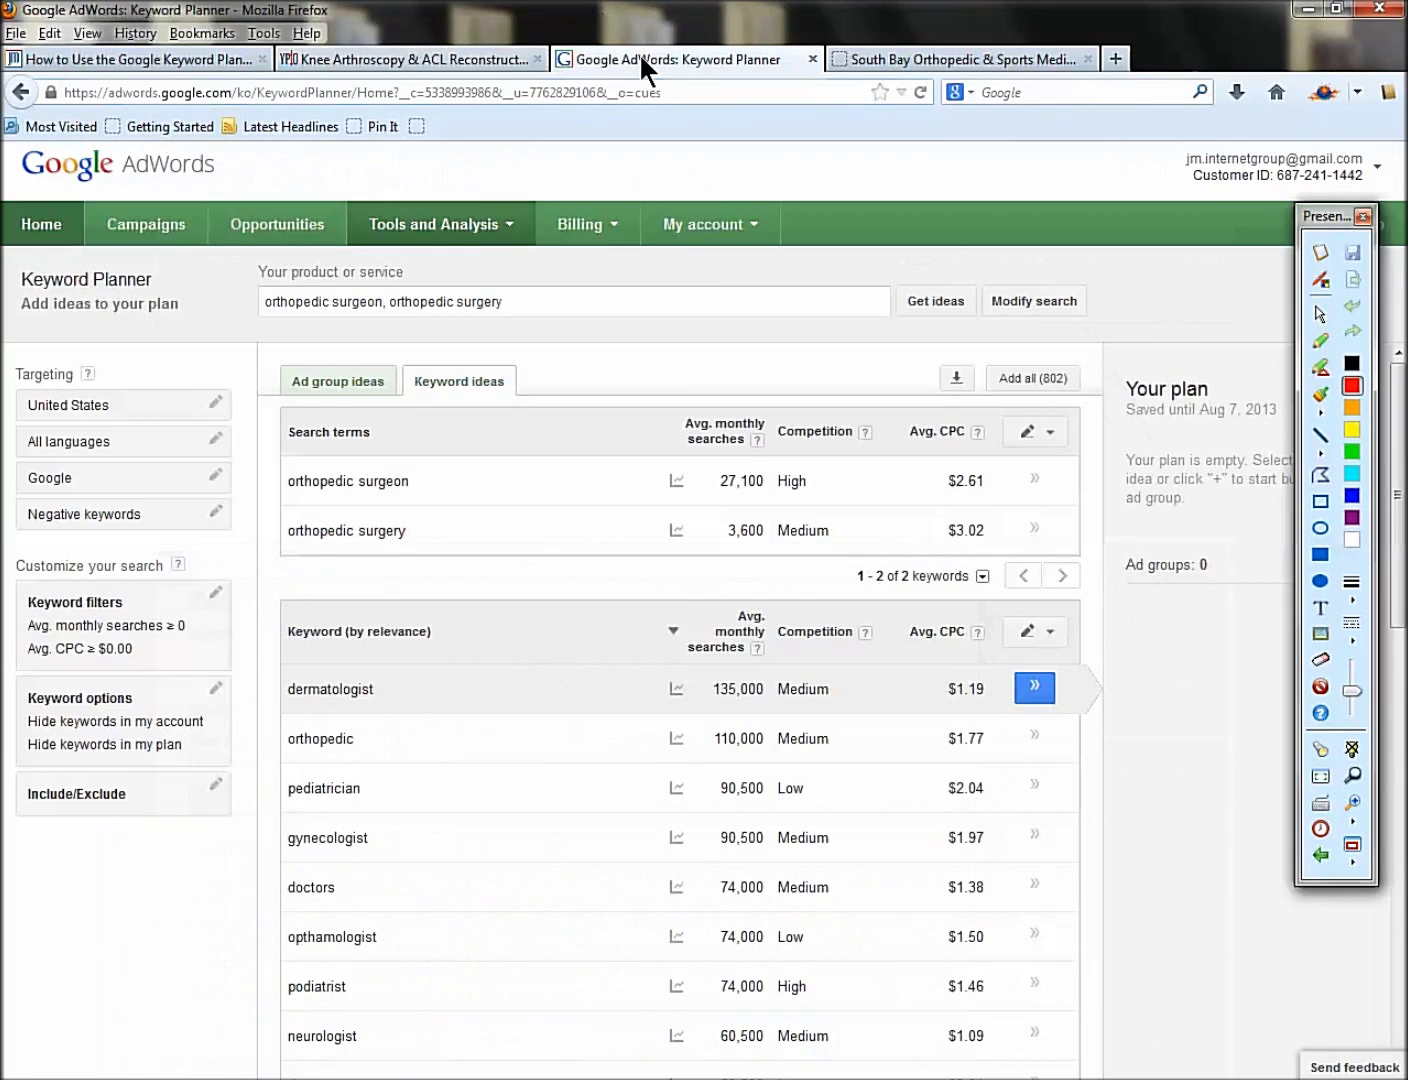
# Step: Start a new keyword and ad group ideas search with adamcohenmd.com/knees.html as the landing page
pyautogui.click(475, 236)
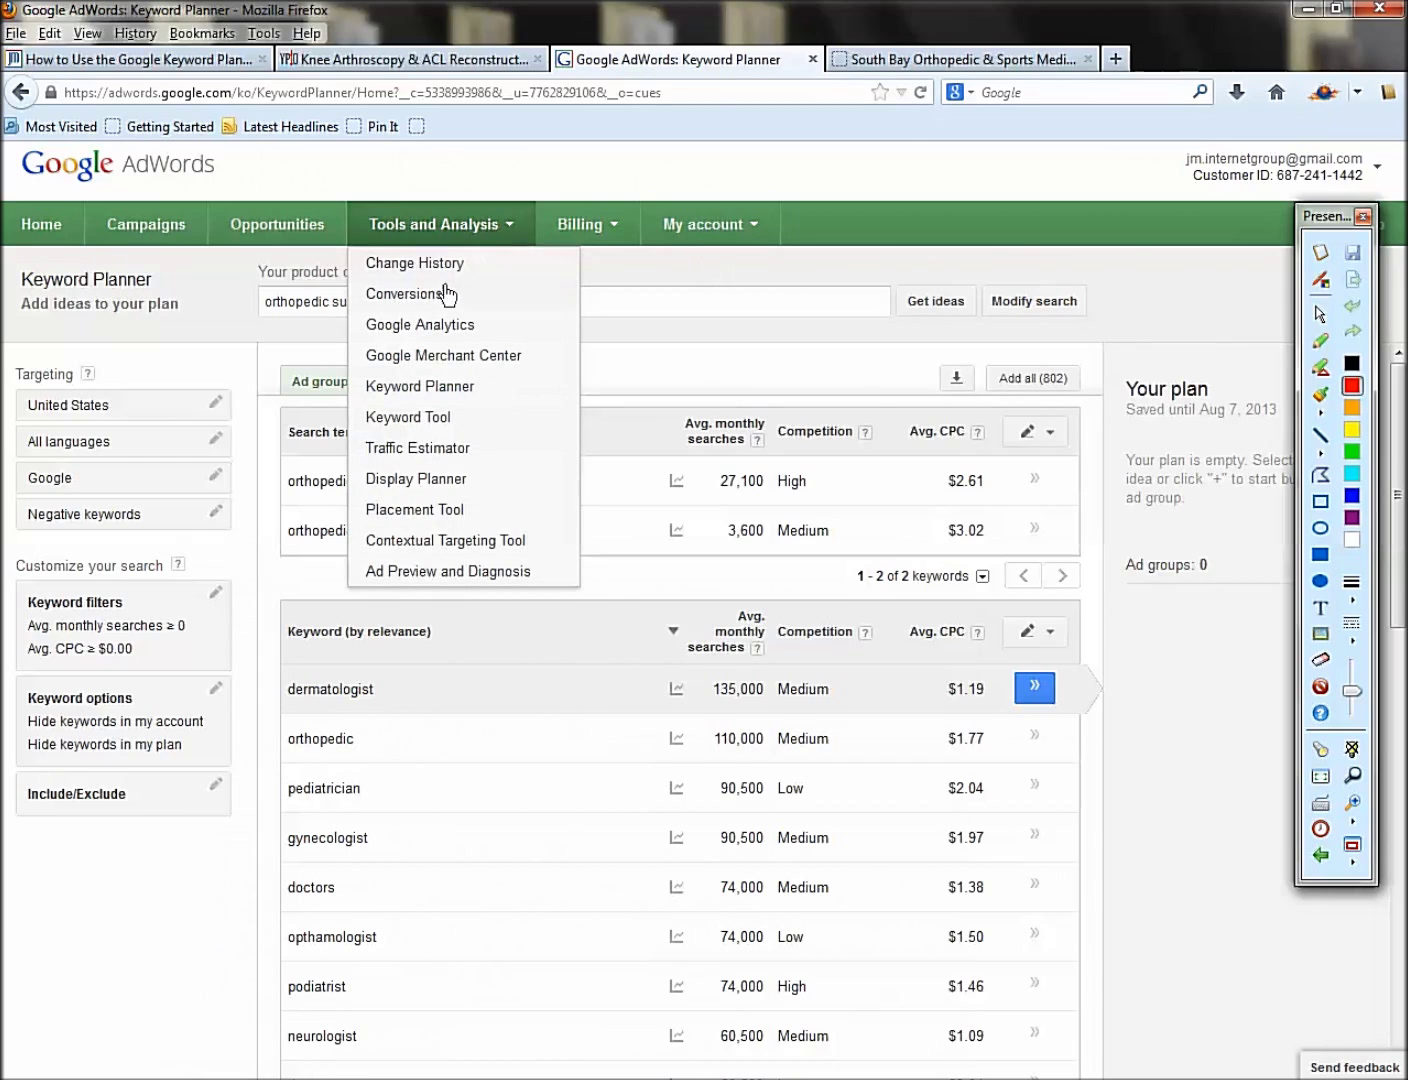
pyautogui.click(431, 391)
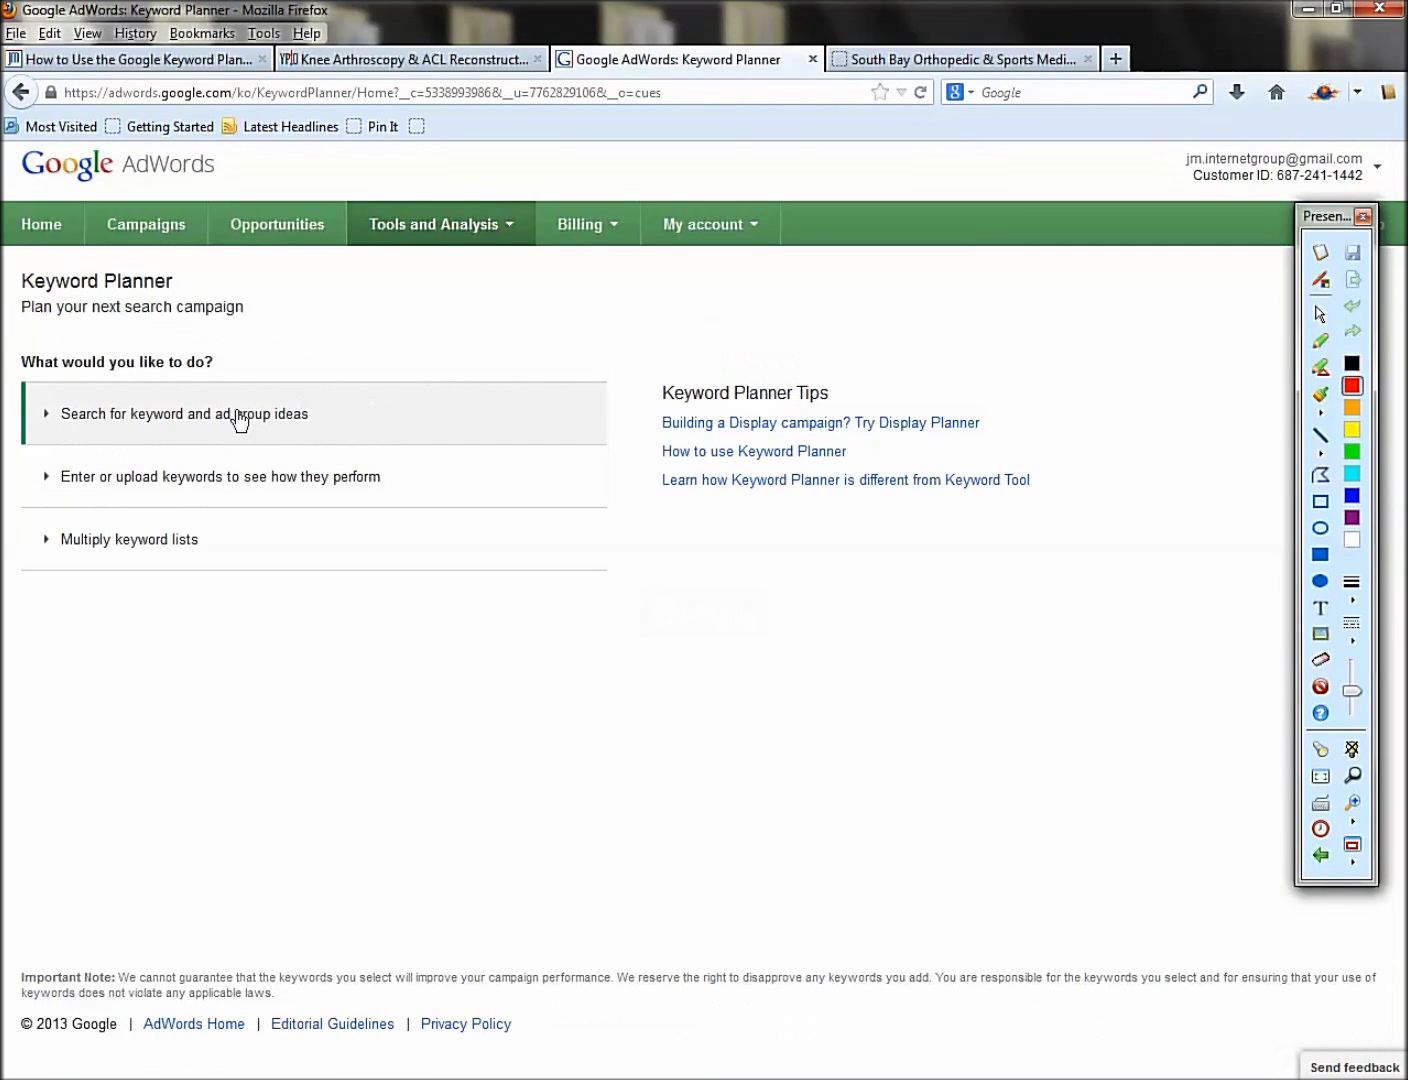
pyautogui.click(237, 421)
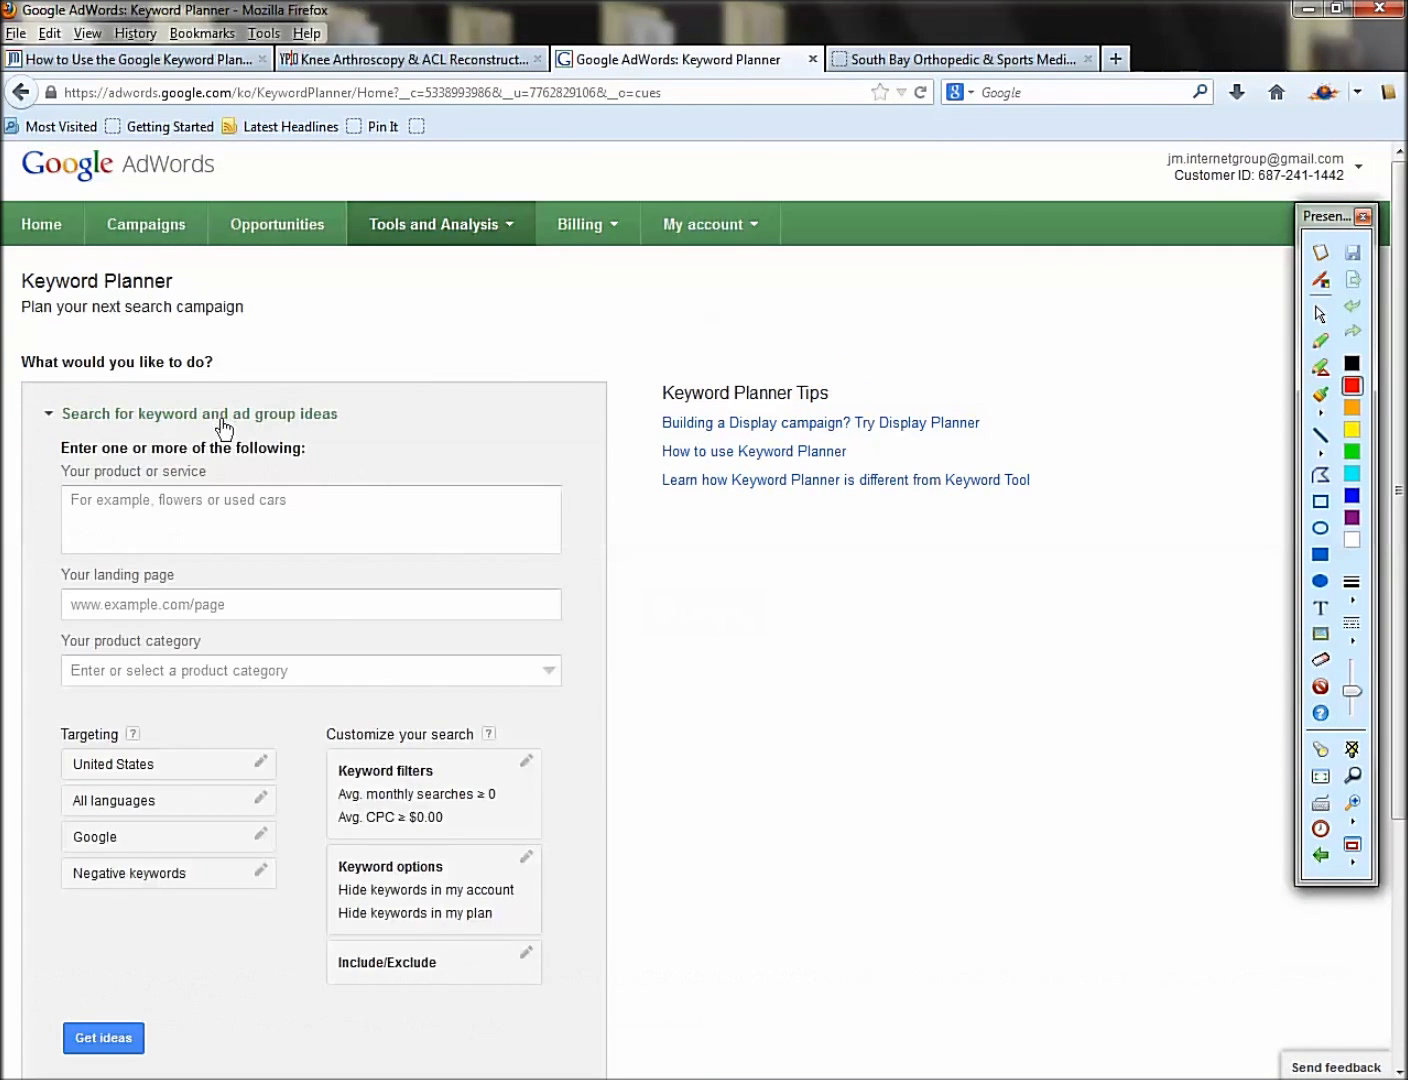
pyautogui.click(201, 597)
pyautogui.rightClick(104, 602)
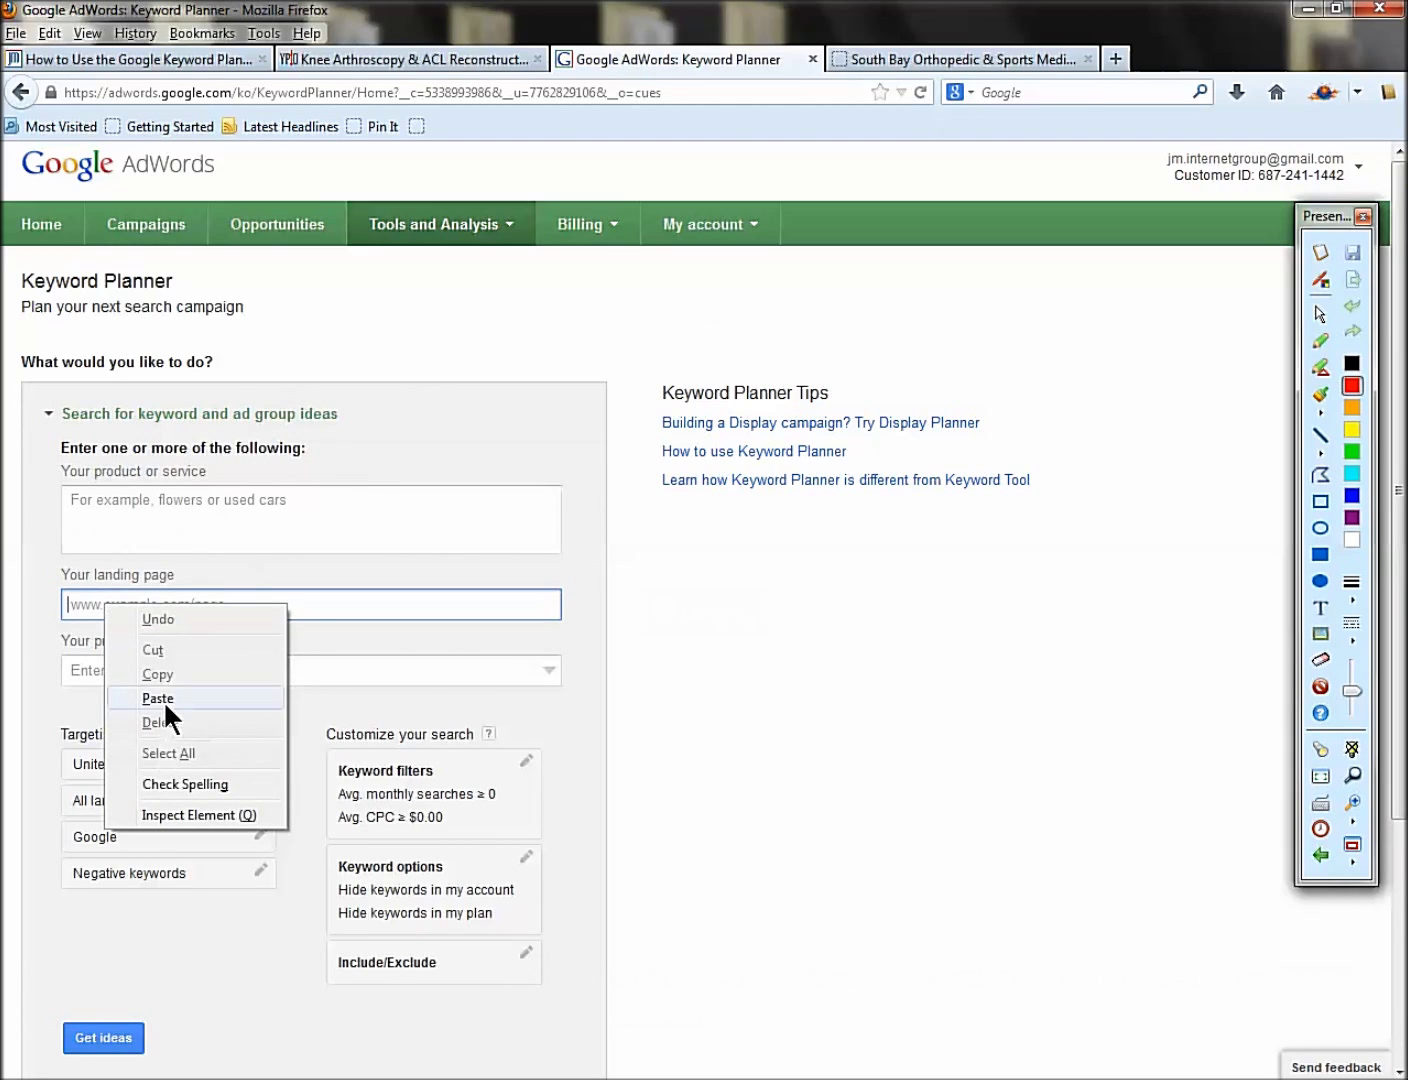
pyautogui.click(160, 699)
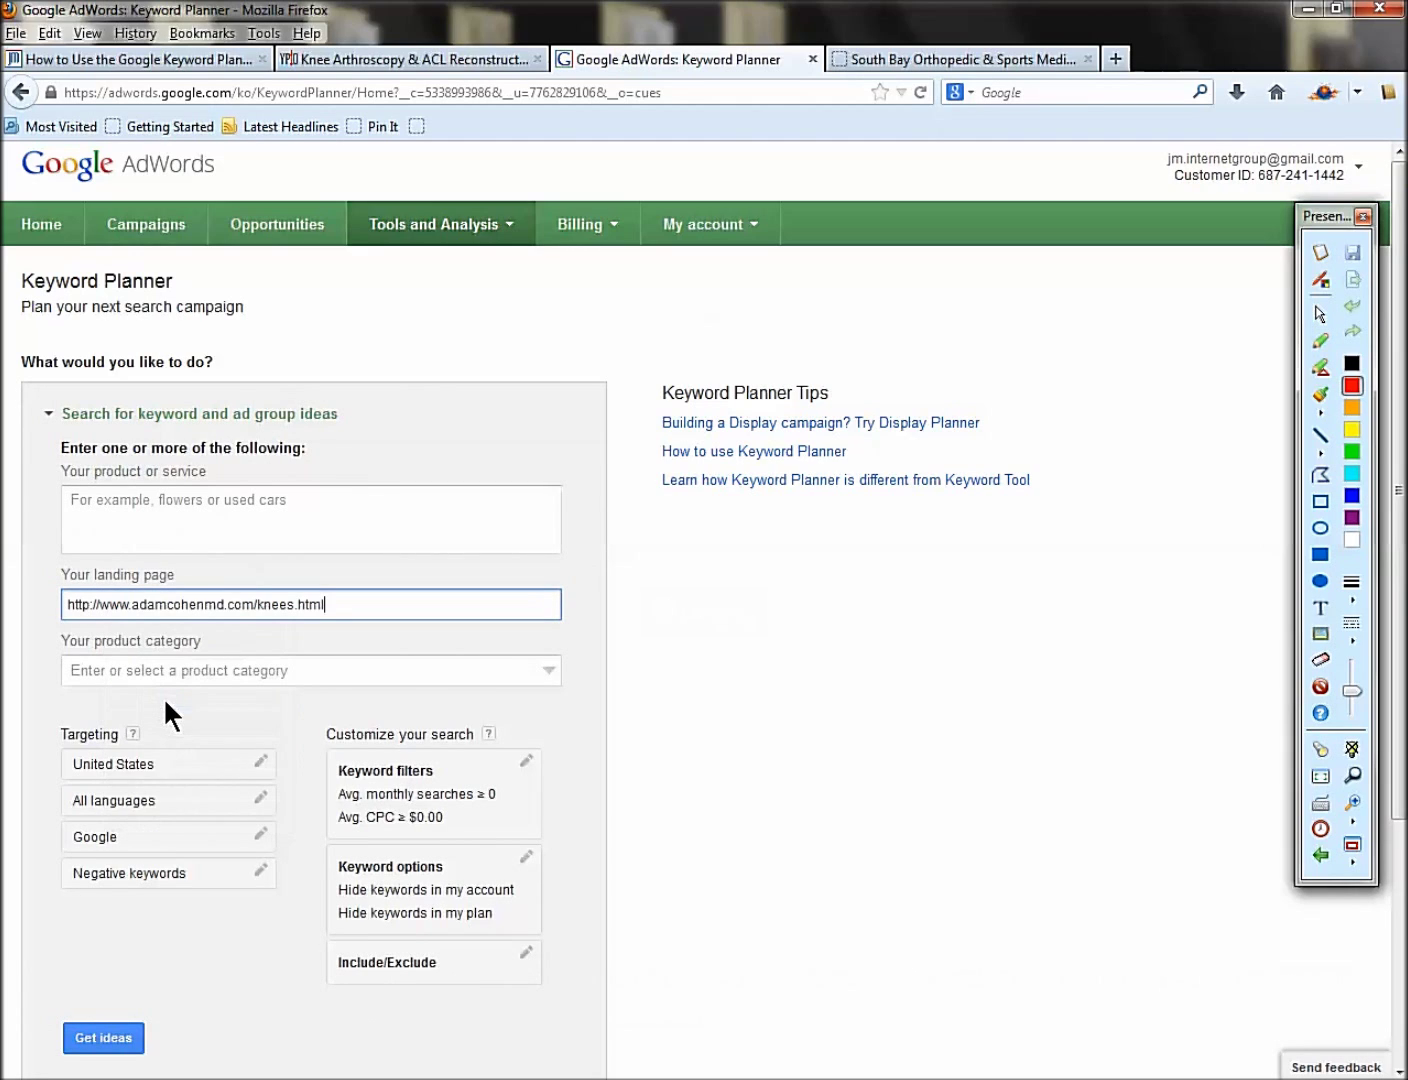
pyautogui.click(120, 1037)
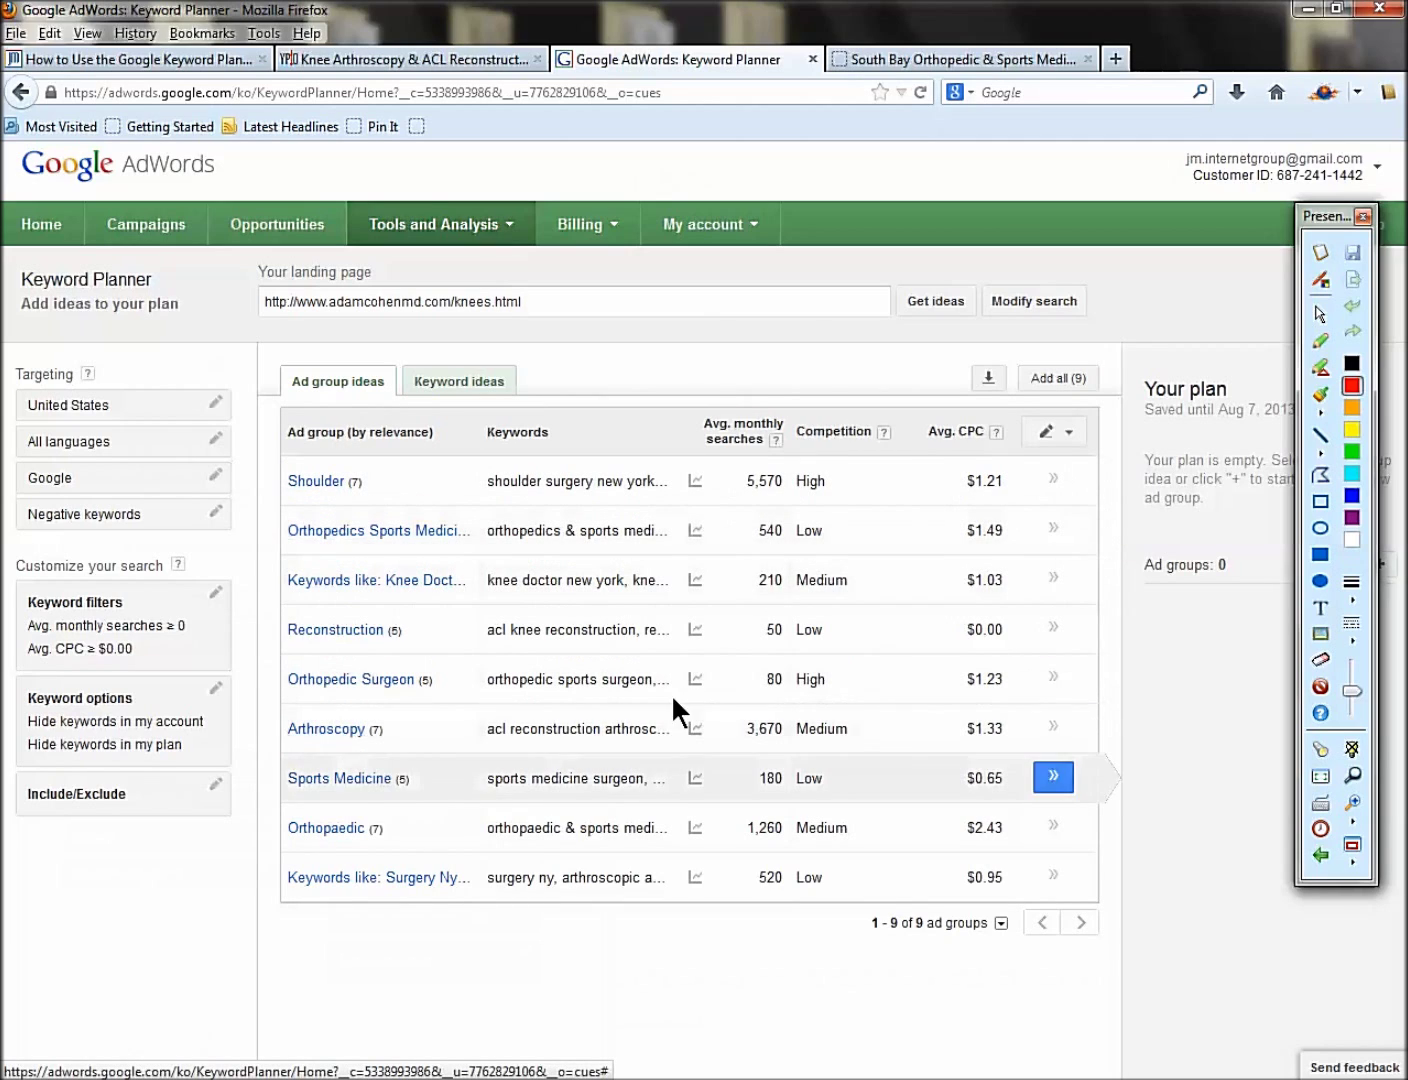
# Step: Draw an emphasis box around the Ad group column, then clear the annotation
pyautogui.moveTo(696, 678)
pyautogui.click(1321, 500)
pyautogui.moveTo(237, 456); pyautogui.dragTo(503, 934)
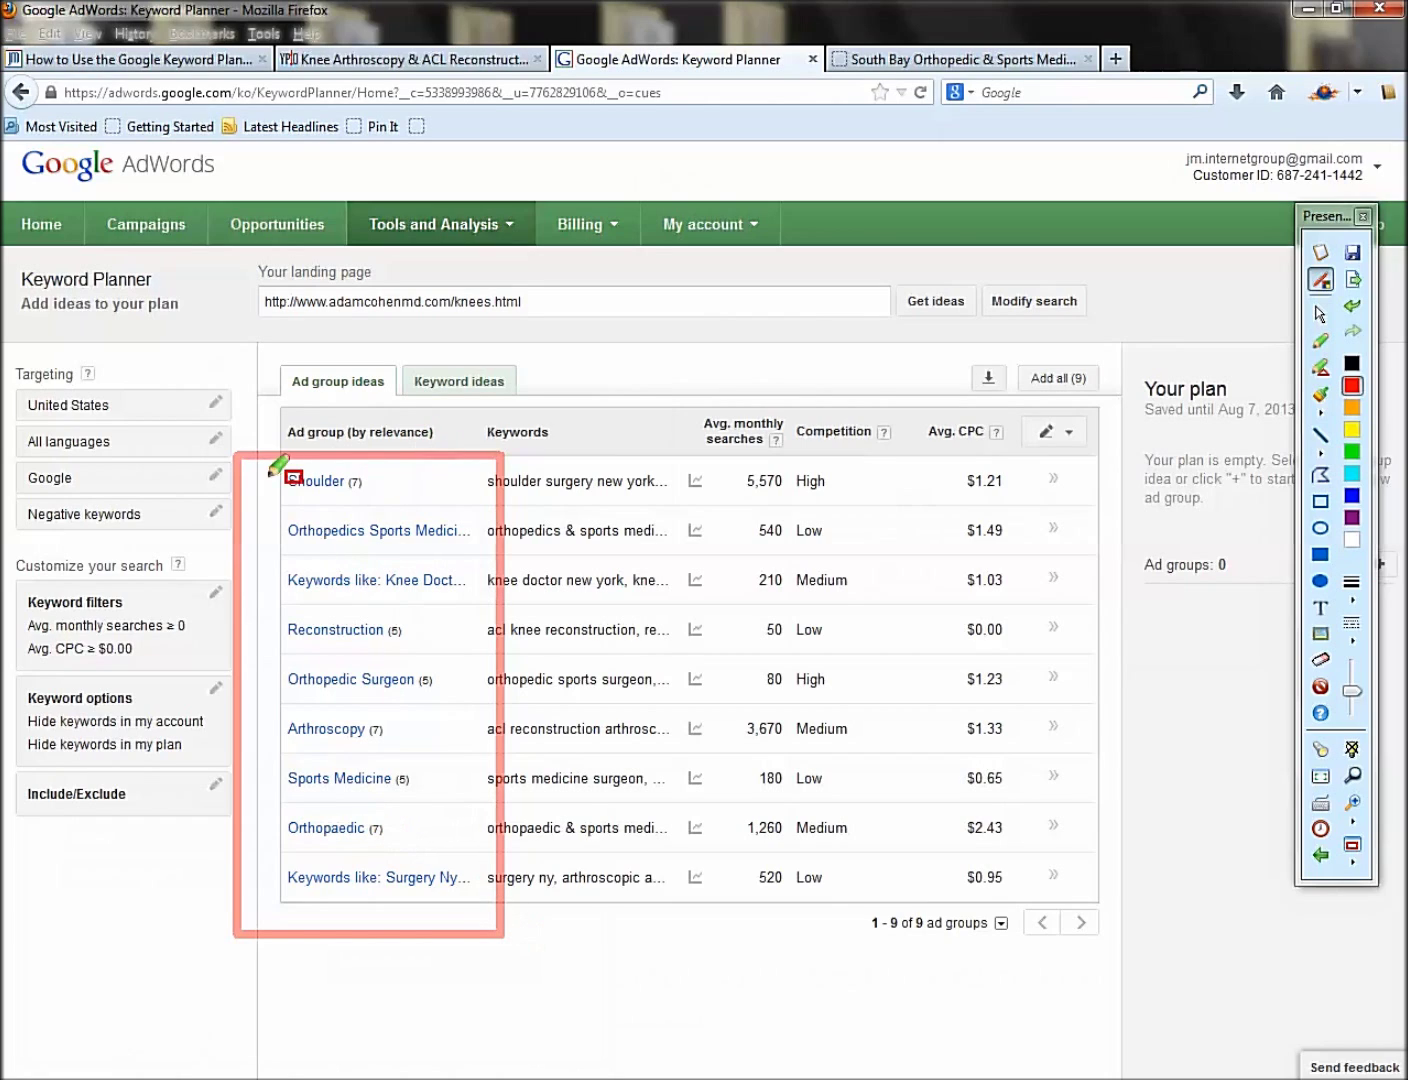
pyautogui.click(1320, 527)
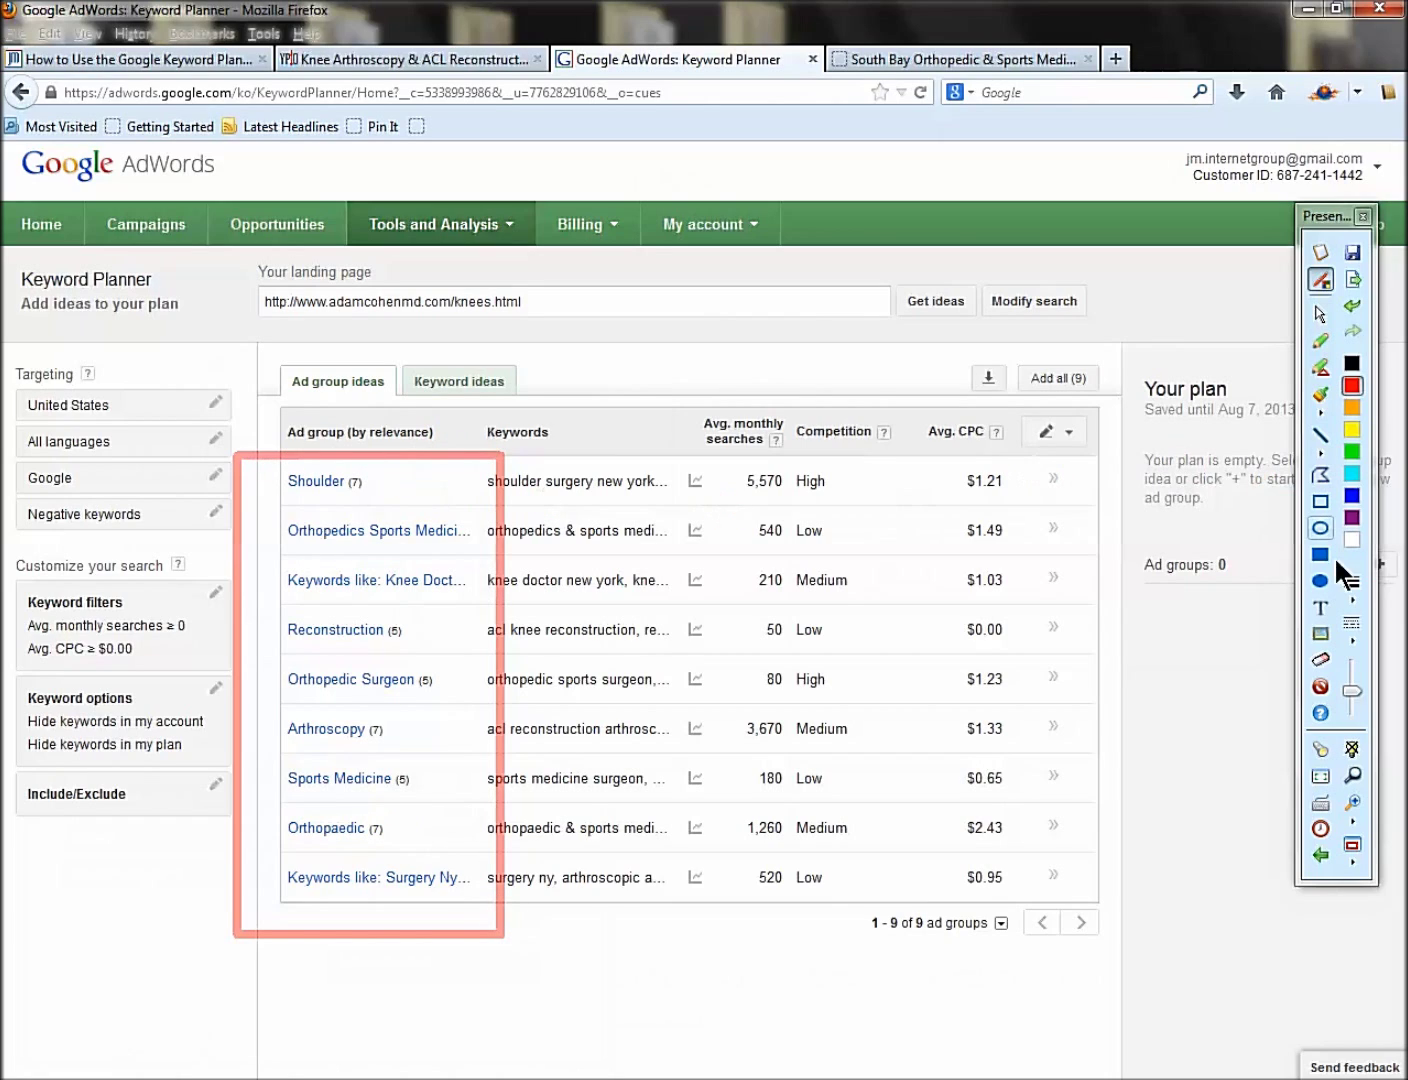
pyautogui.click(1320, 684)
# Step: Show the Keyword ideas list and browse entries like shoulder surgery new york
pyautogui.click(456, 383)
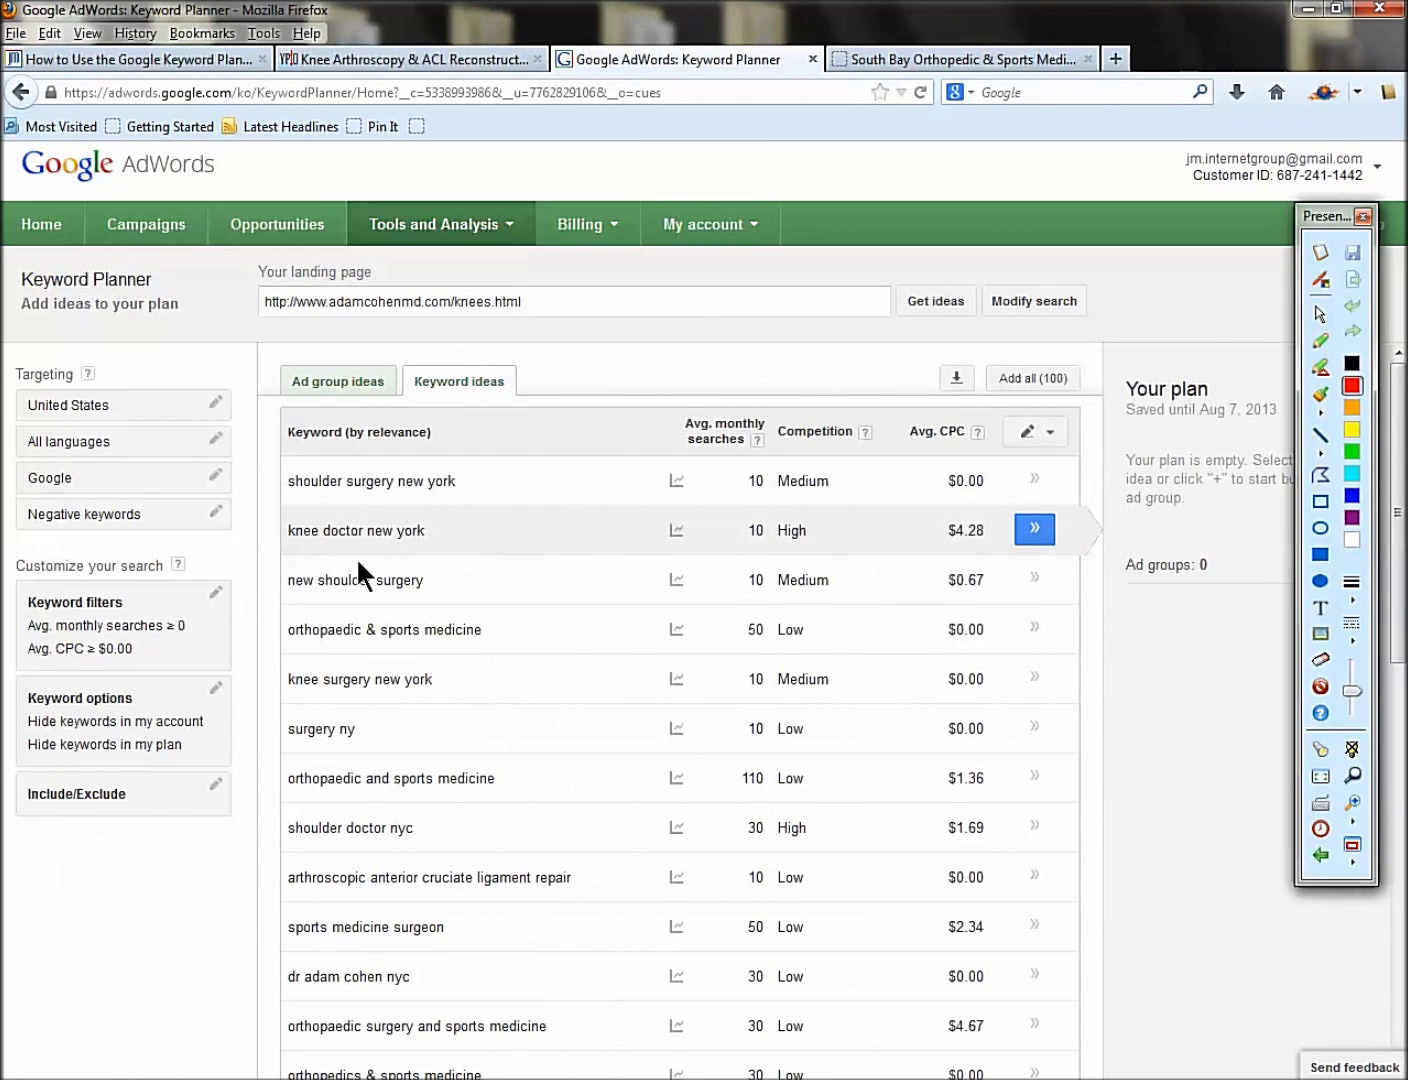
pyautogui.moveTo(402, 488); pyautogui.dragTo(459, 484)
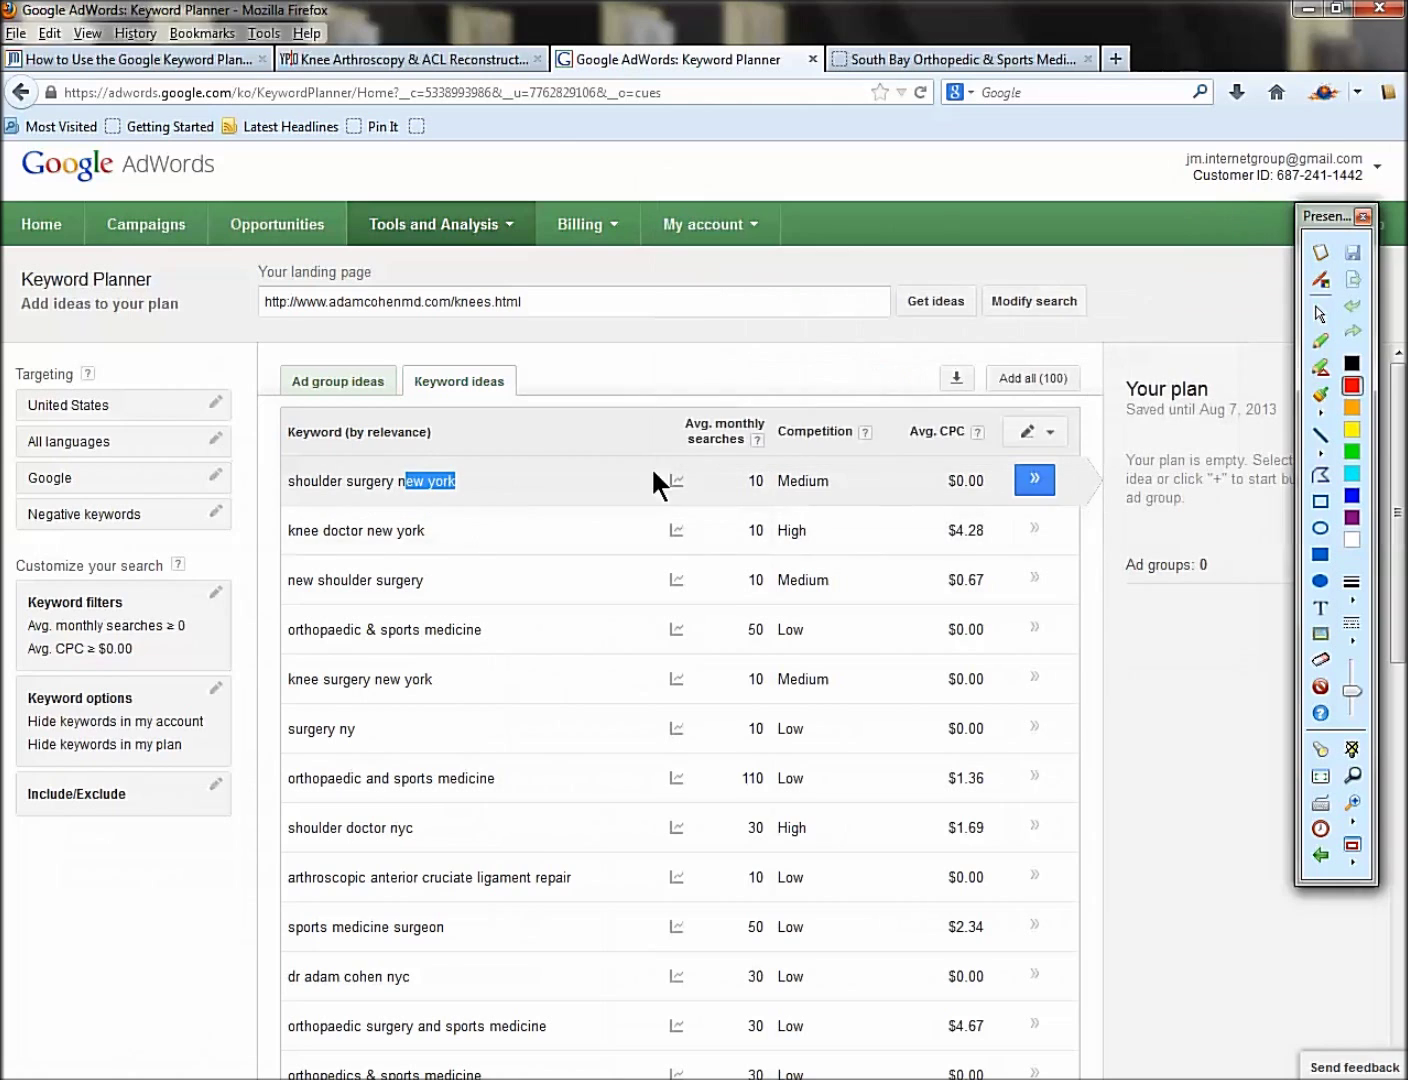
pyautogui.scroll(-1, 427, 509)
pyautogui.scroll(-2, 427, 510)
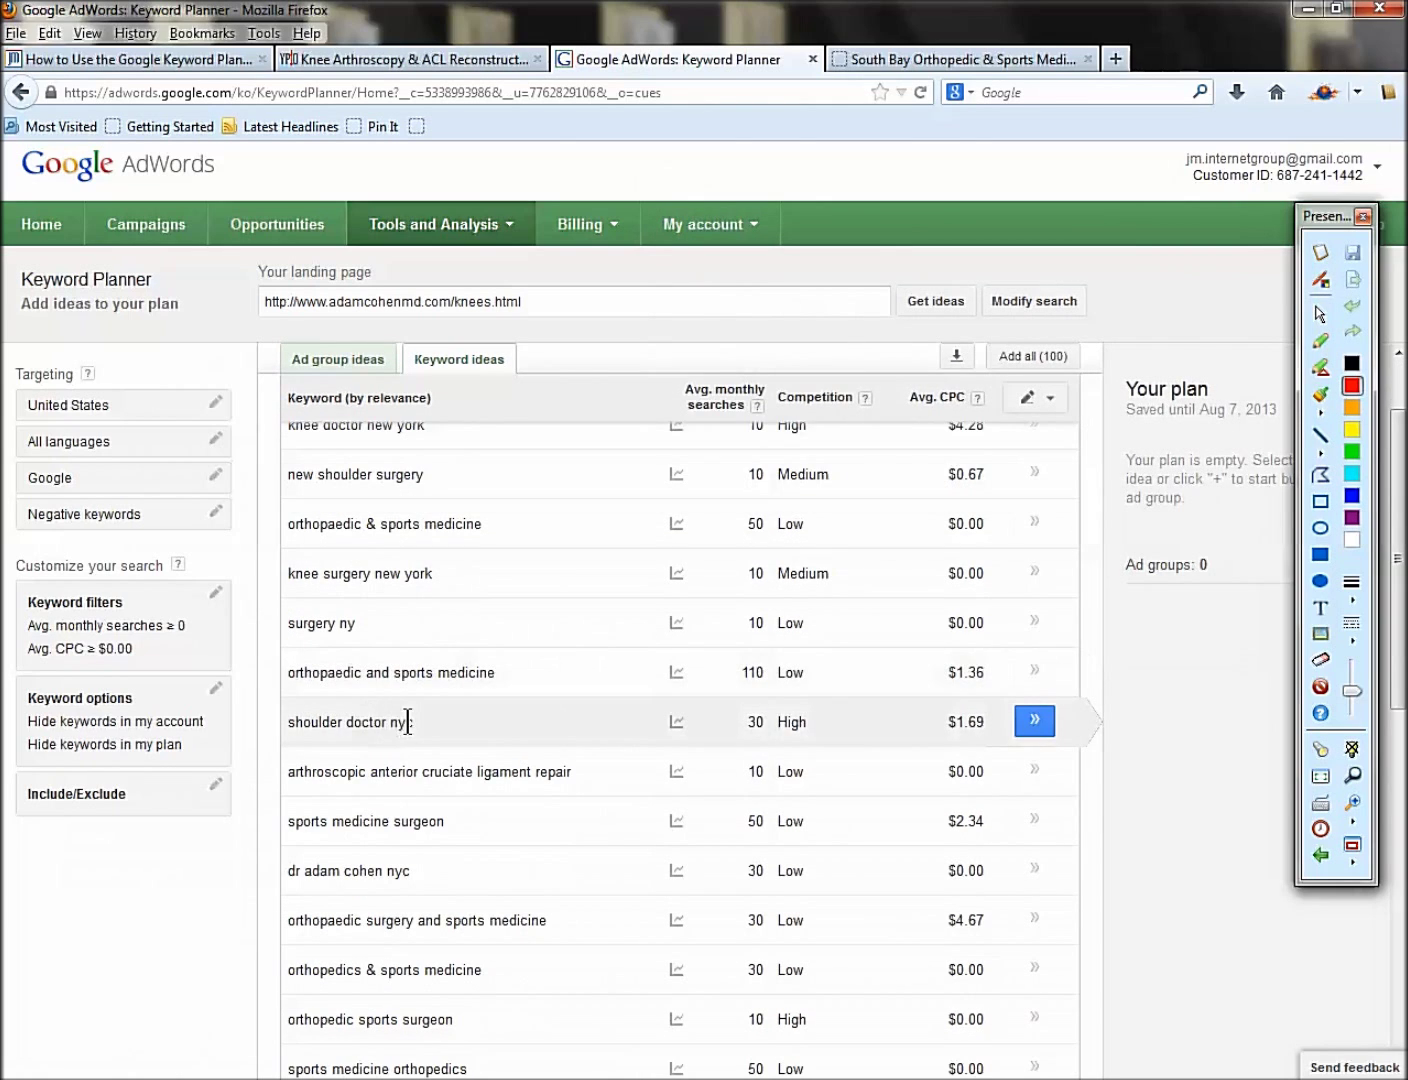
pyautogui.scroll(-2, 378, 739)
pyautogui.scroll(1, 330, 713)
pyautogui.scroll(-1, 336, 716)
pyautogui.scroll(-2, 336, 694)
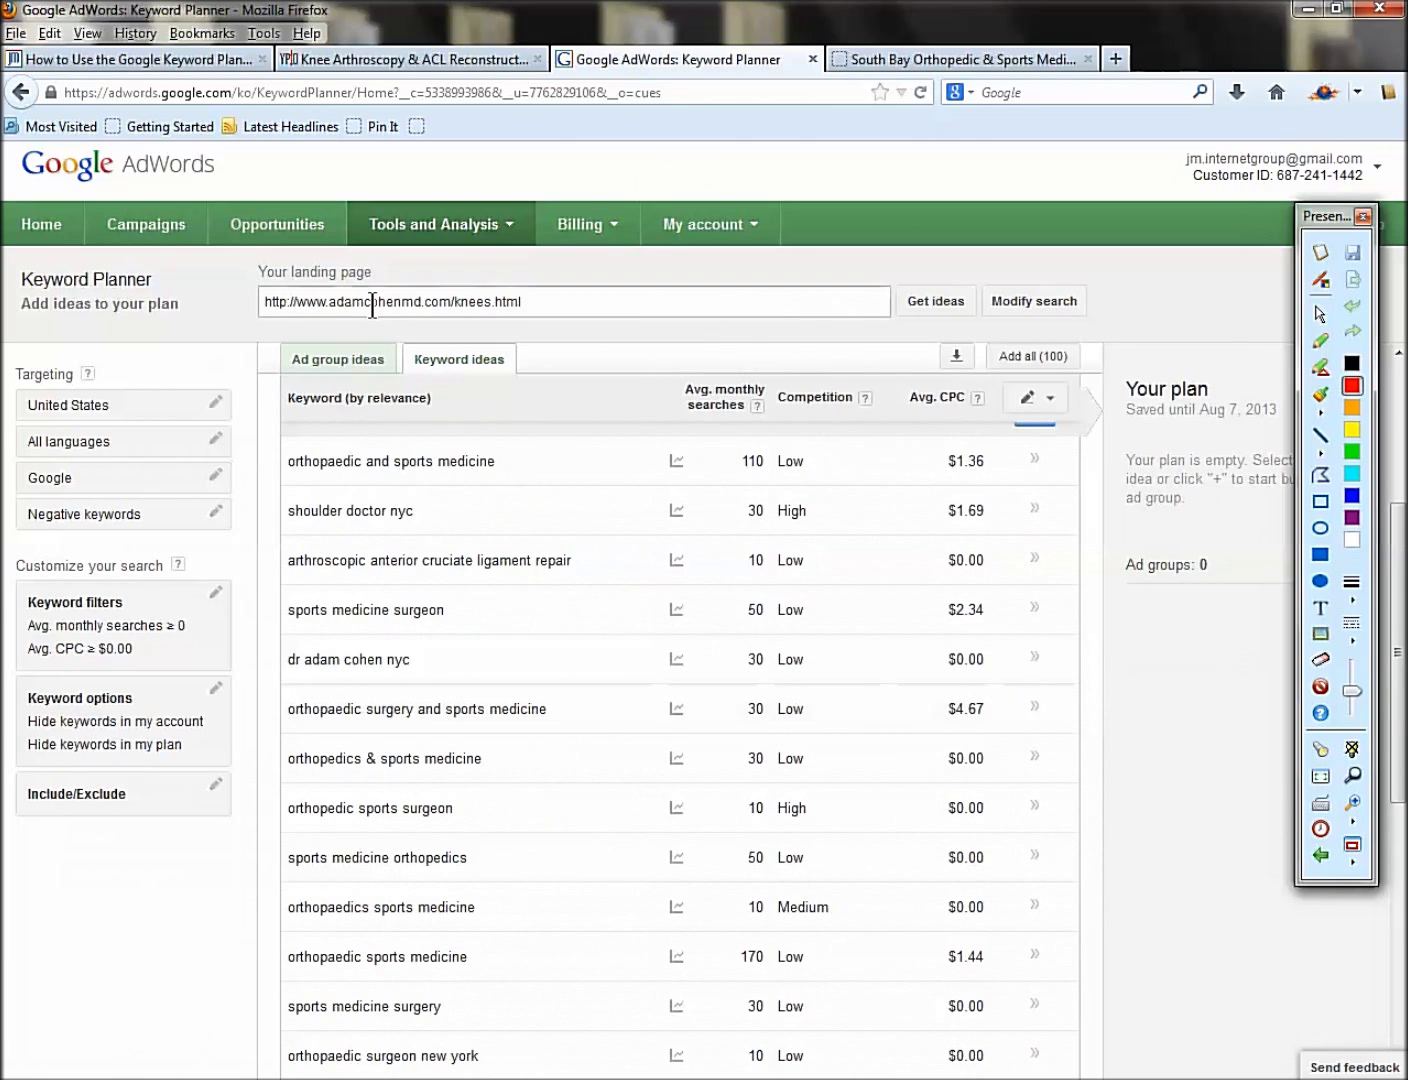
pyautogui.click(141, 60)
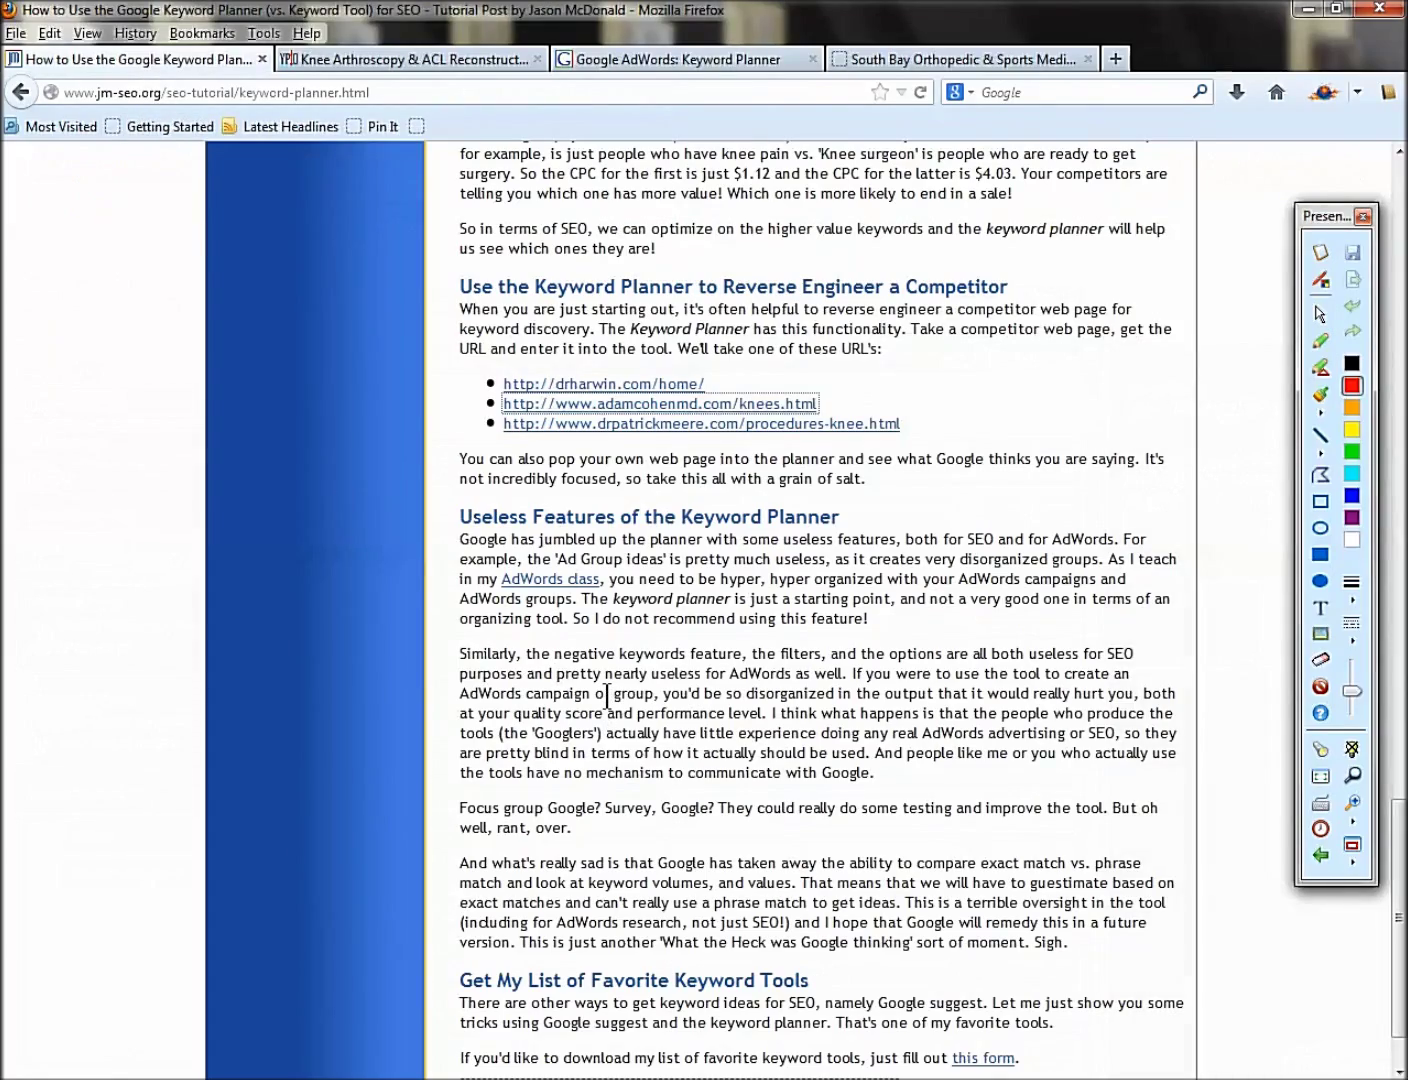
pyautogui.scroll(15, 563, 607)
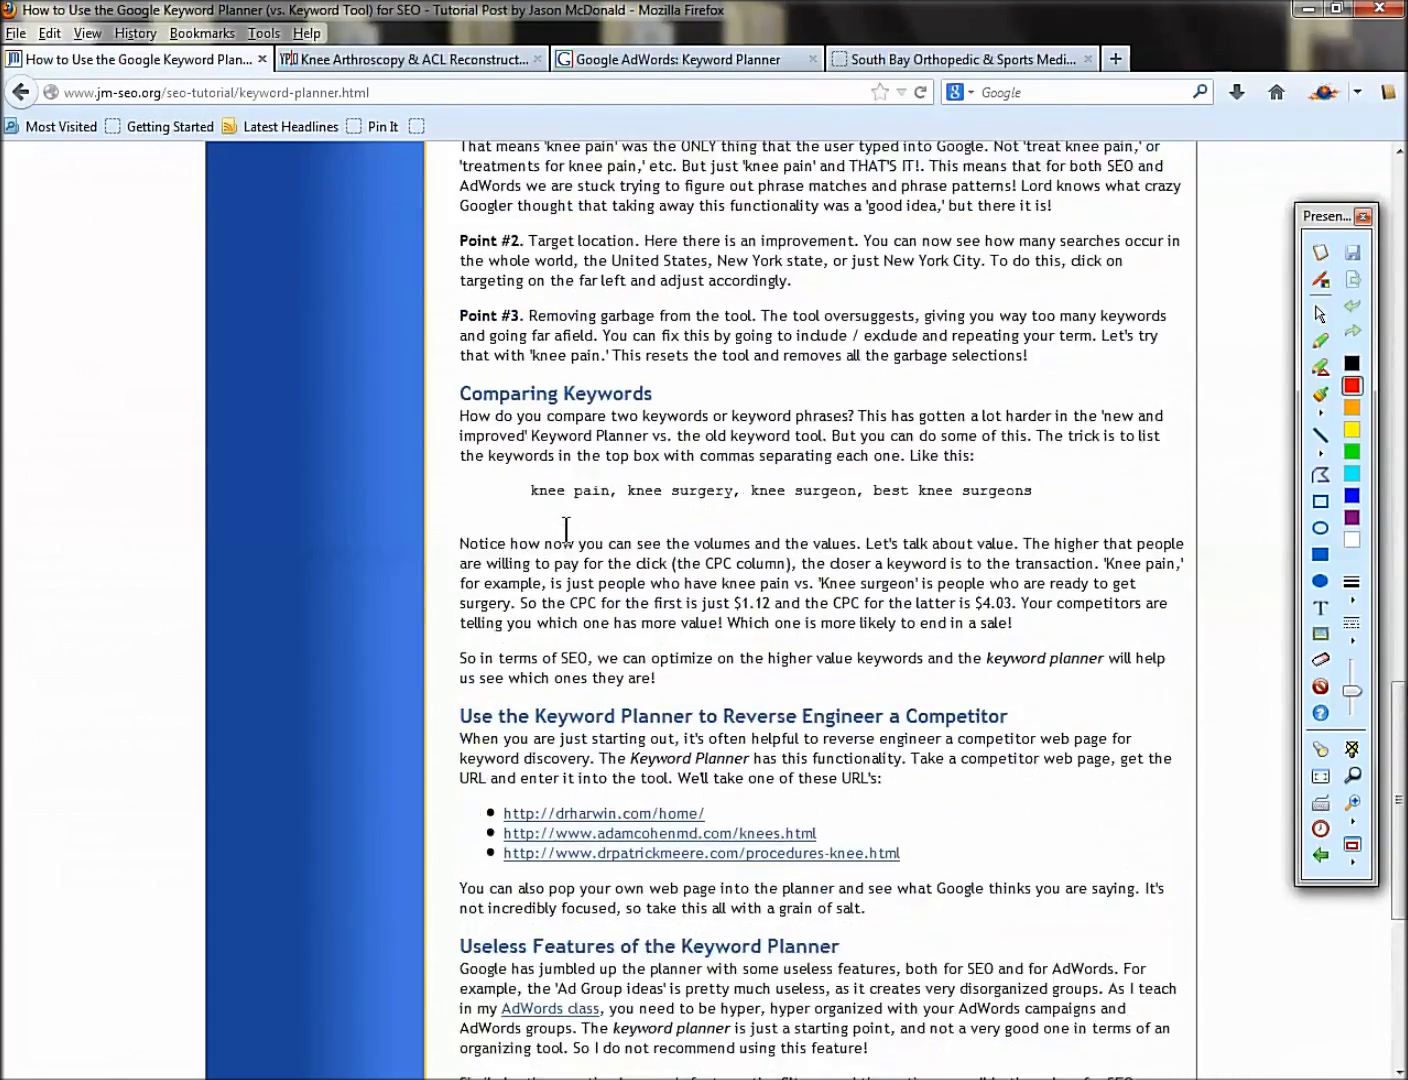
pyautogui.scroll(-4, 550, 420)
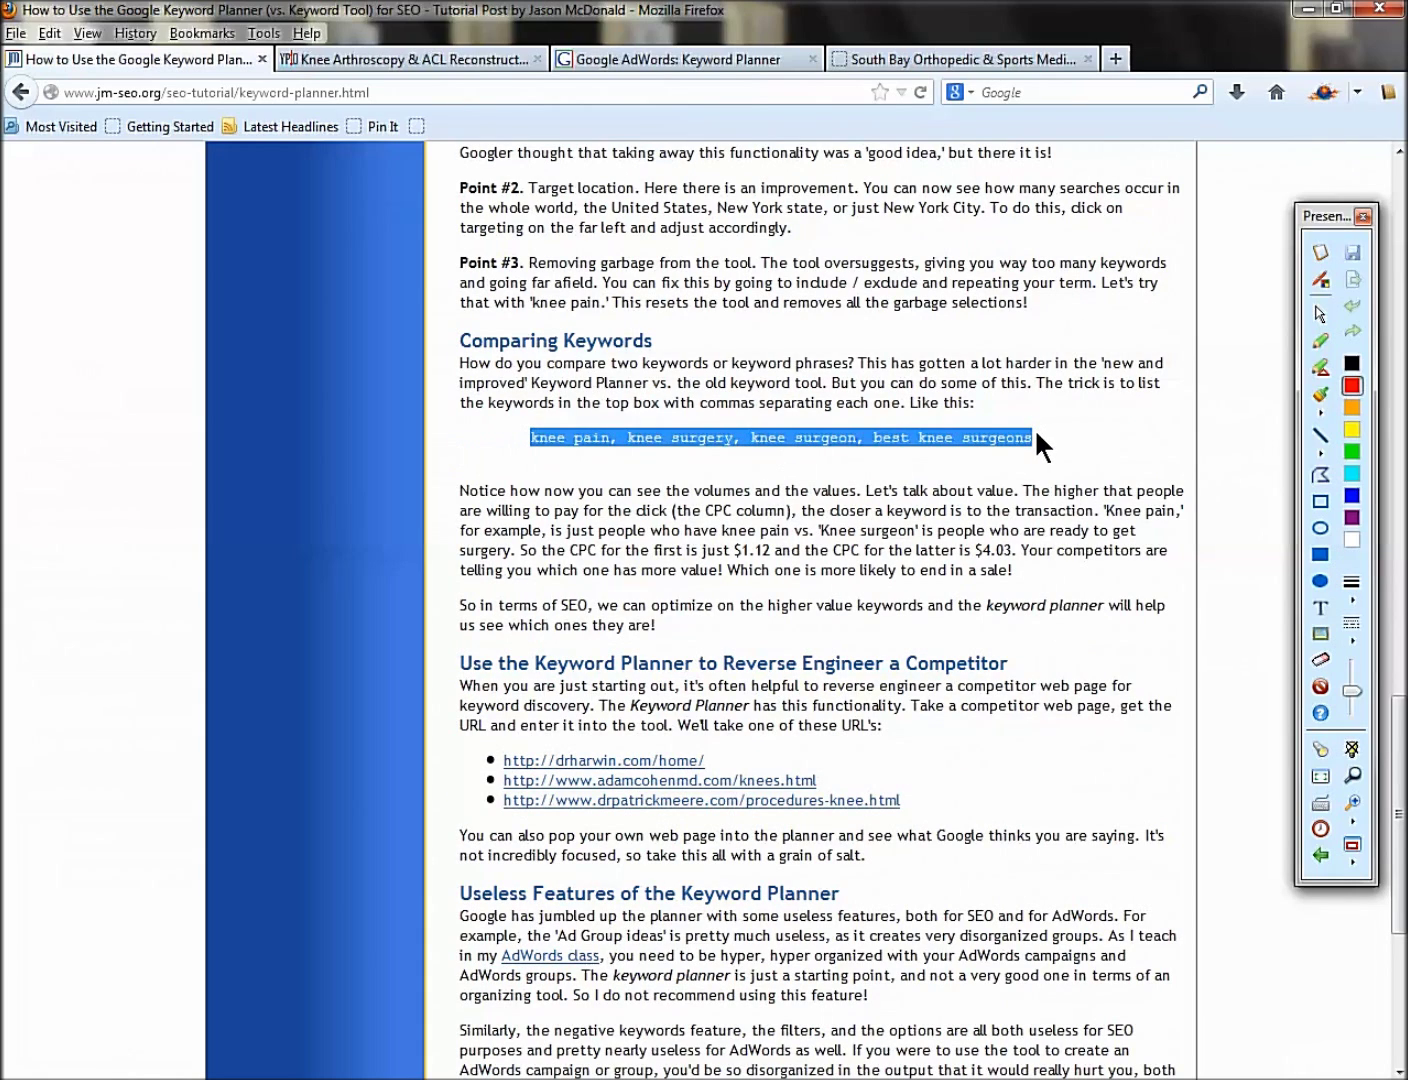
pyautogui.scroll(-6, 905, 518)
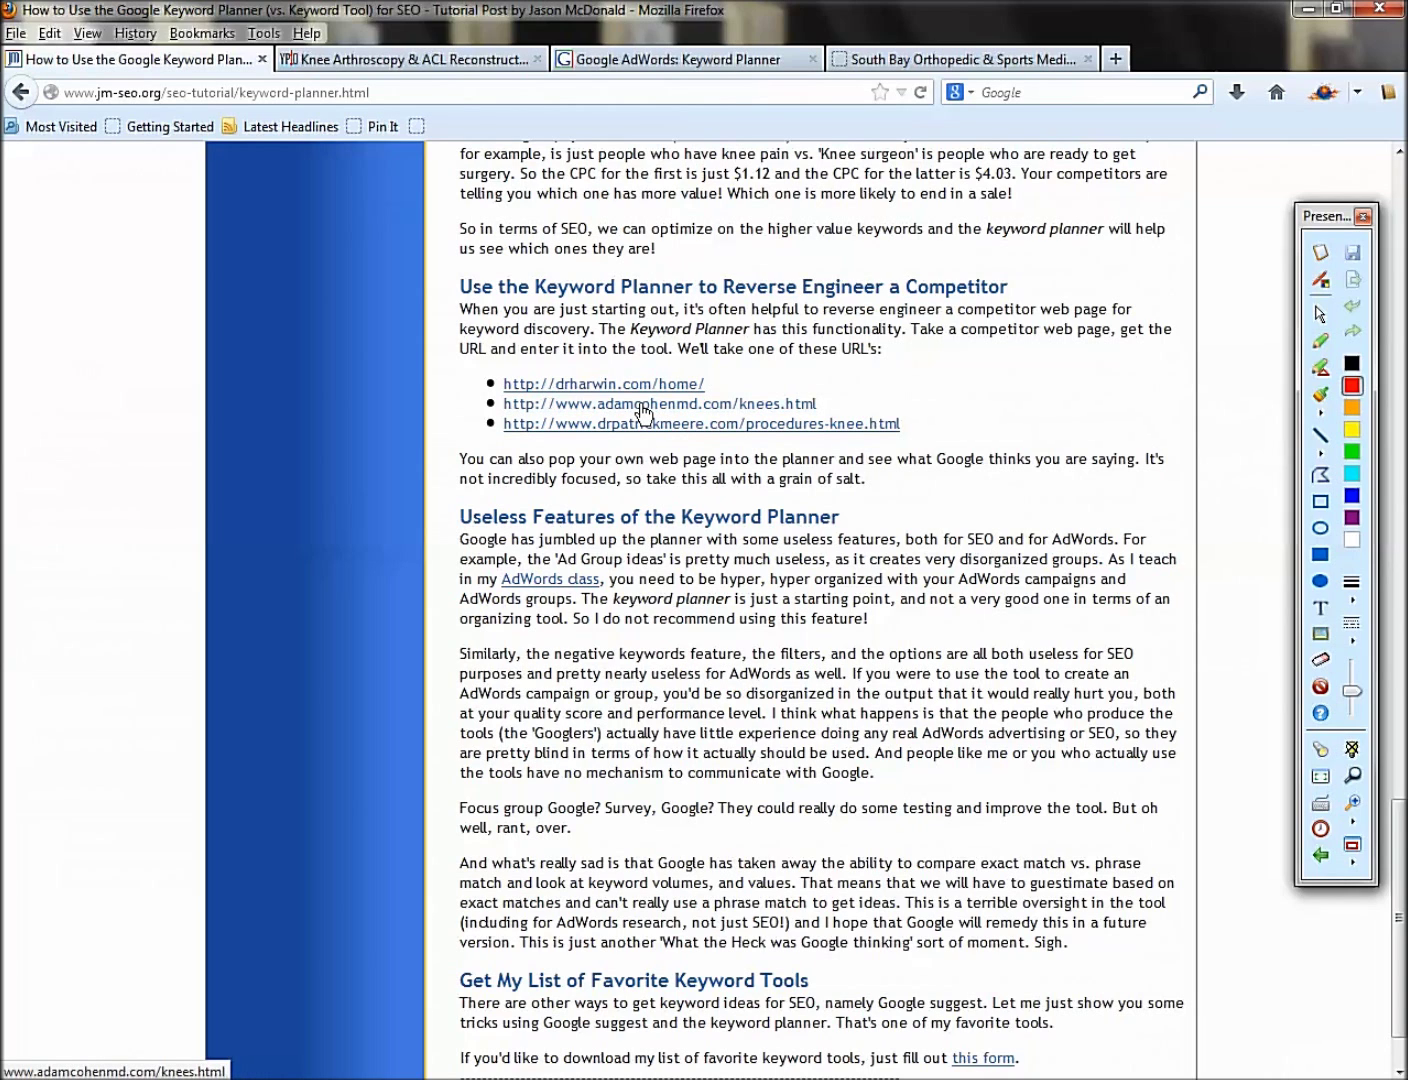
pyautogui.scroll(-2, 686, 490)
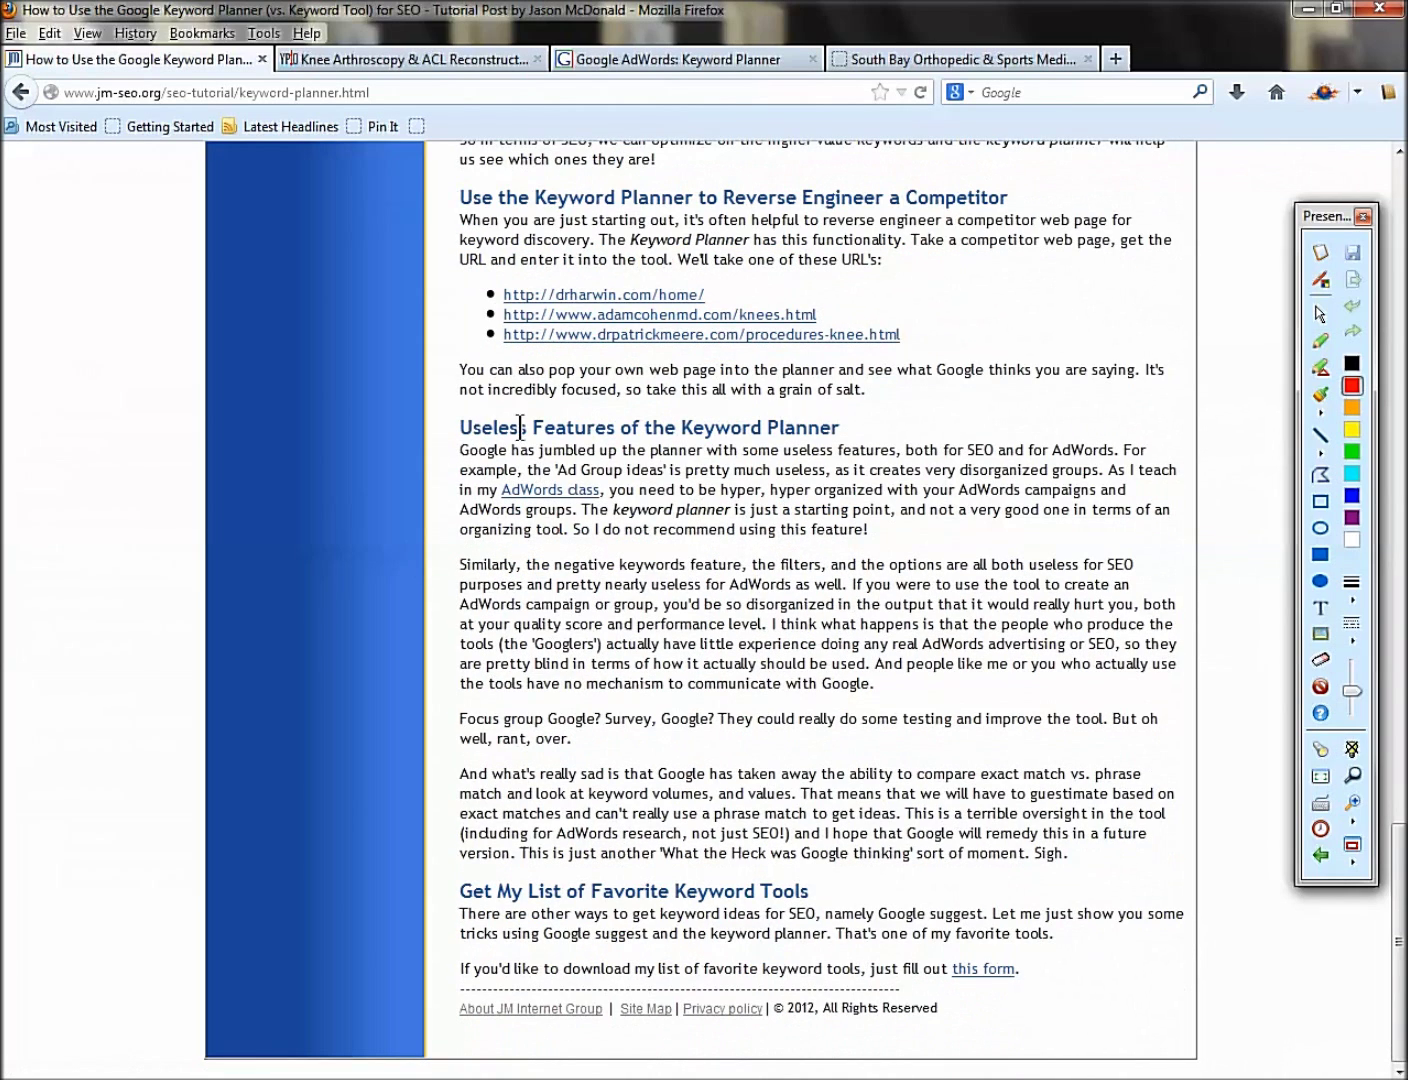
pyautogui.moveTo(460, 428); pyautogui.dragTo(691, 428)
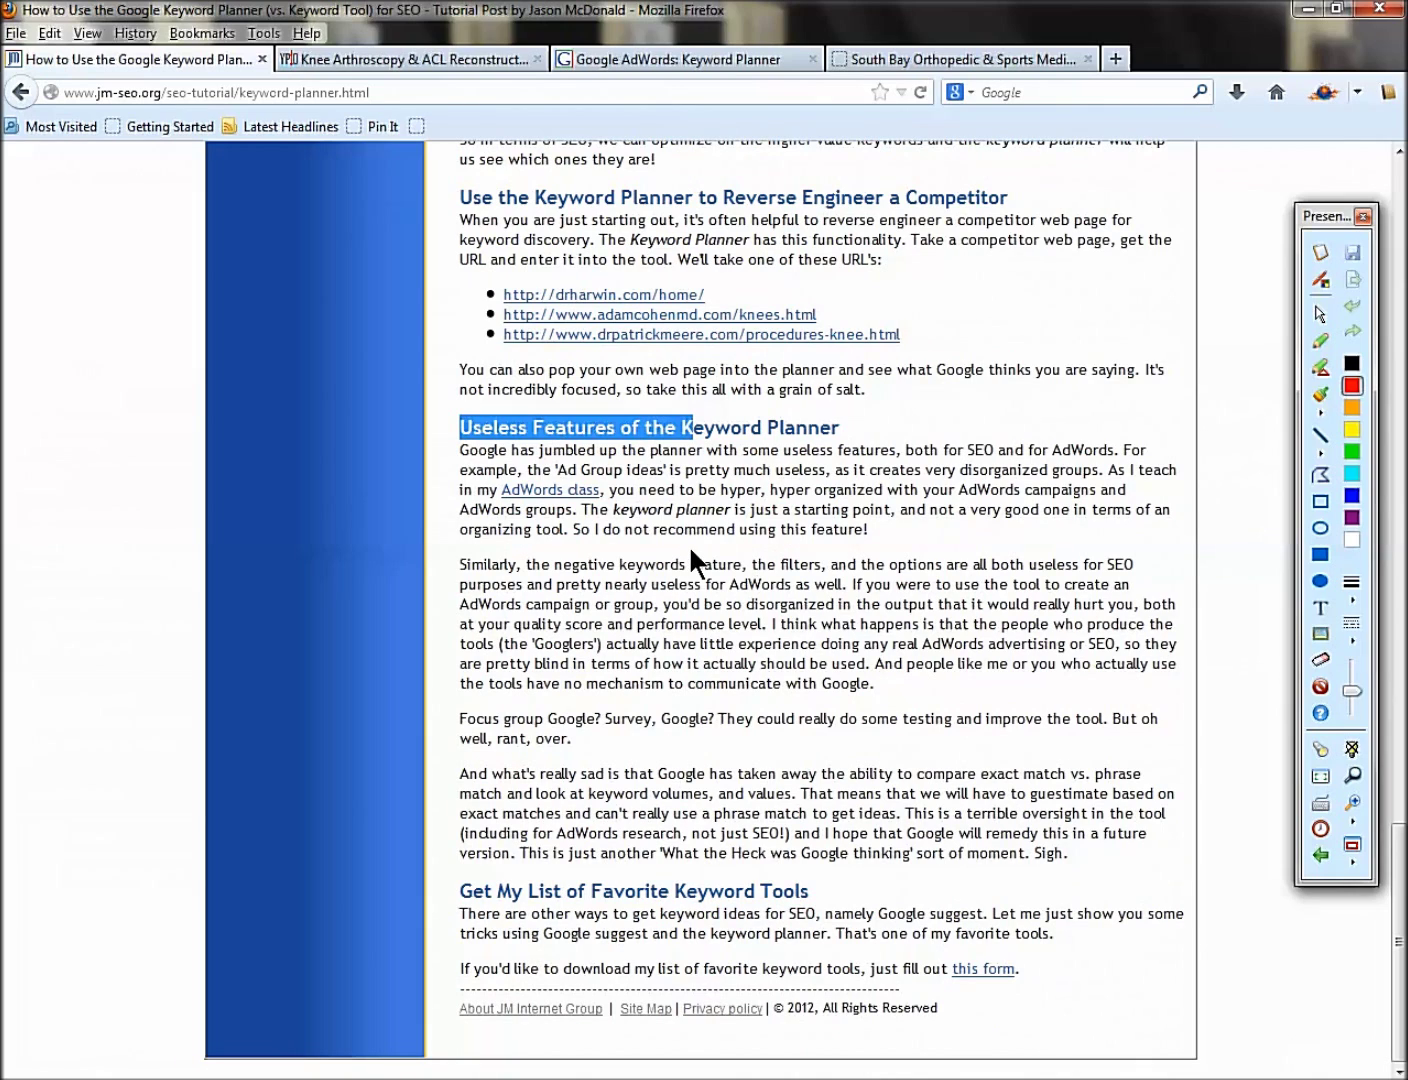
pyautogui.click(631, 59)
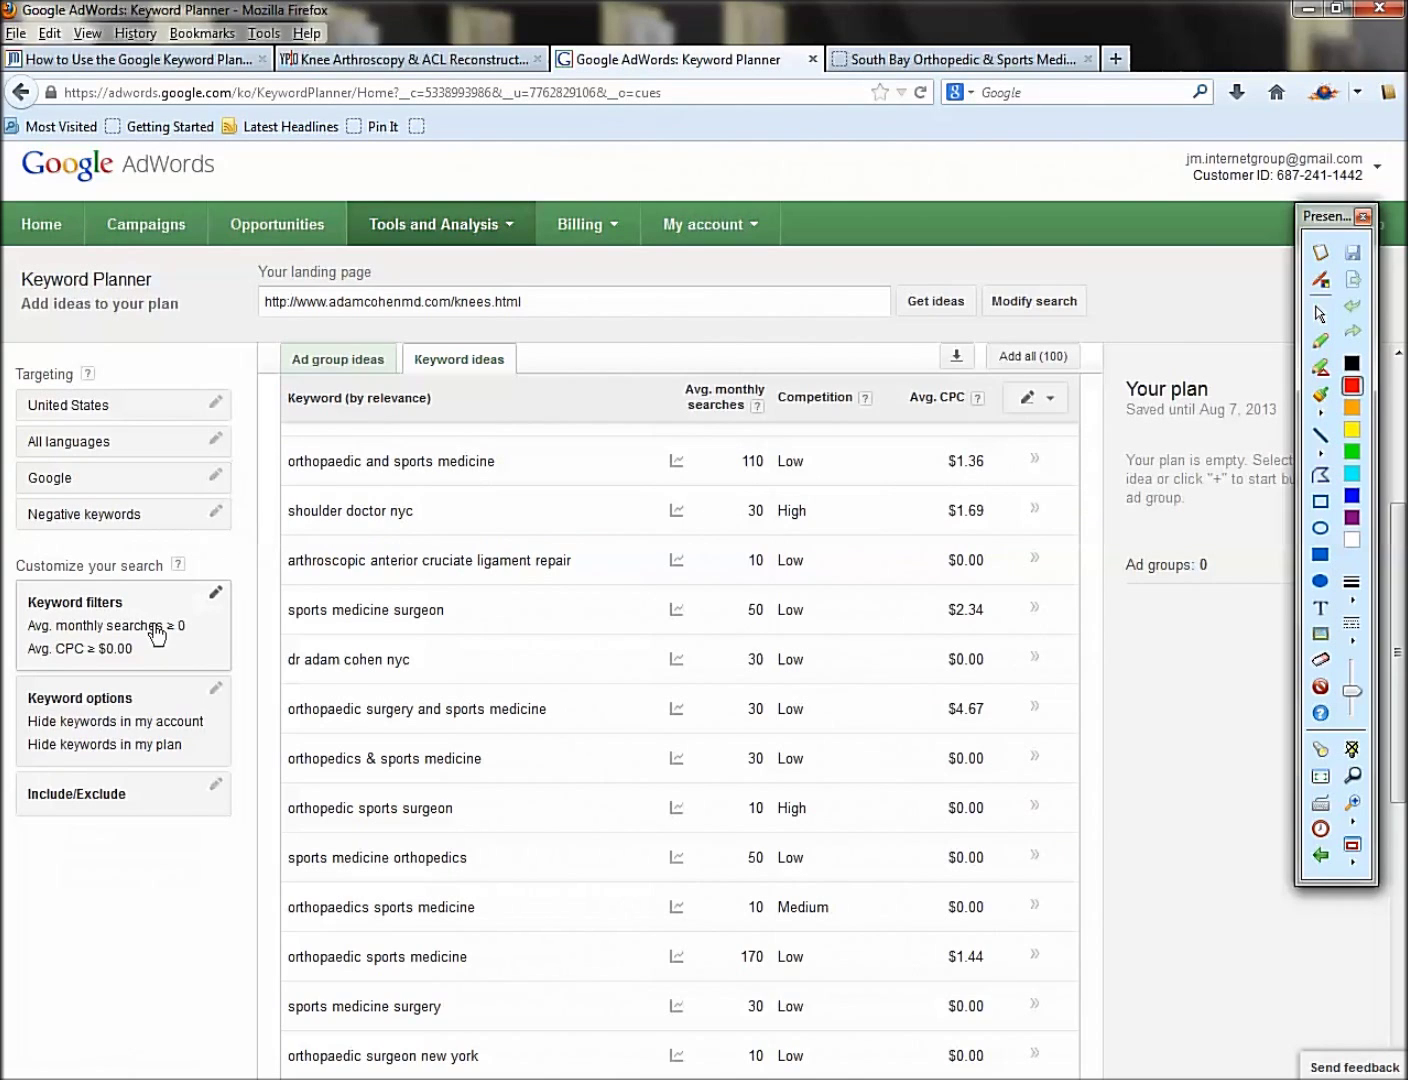
# Step: Review the Negative keywords, Keyword filters and Keyword options popups without changing anything
pyautogui.click(205, 511)
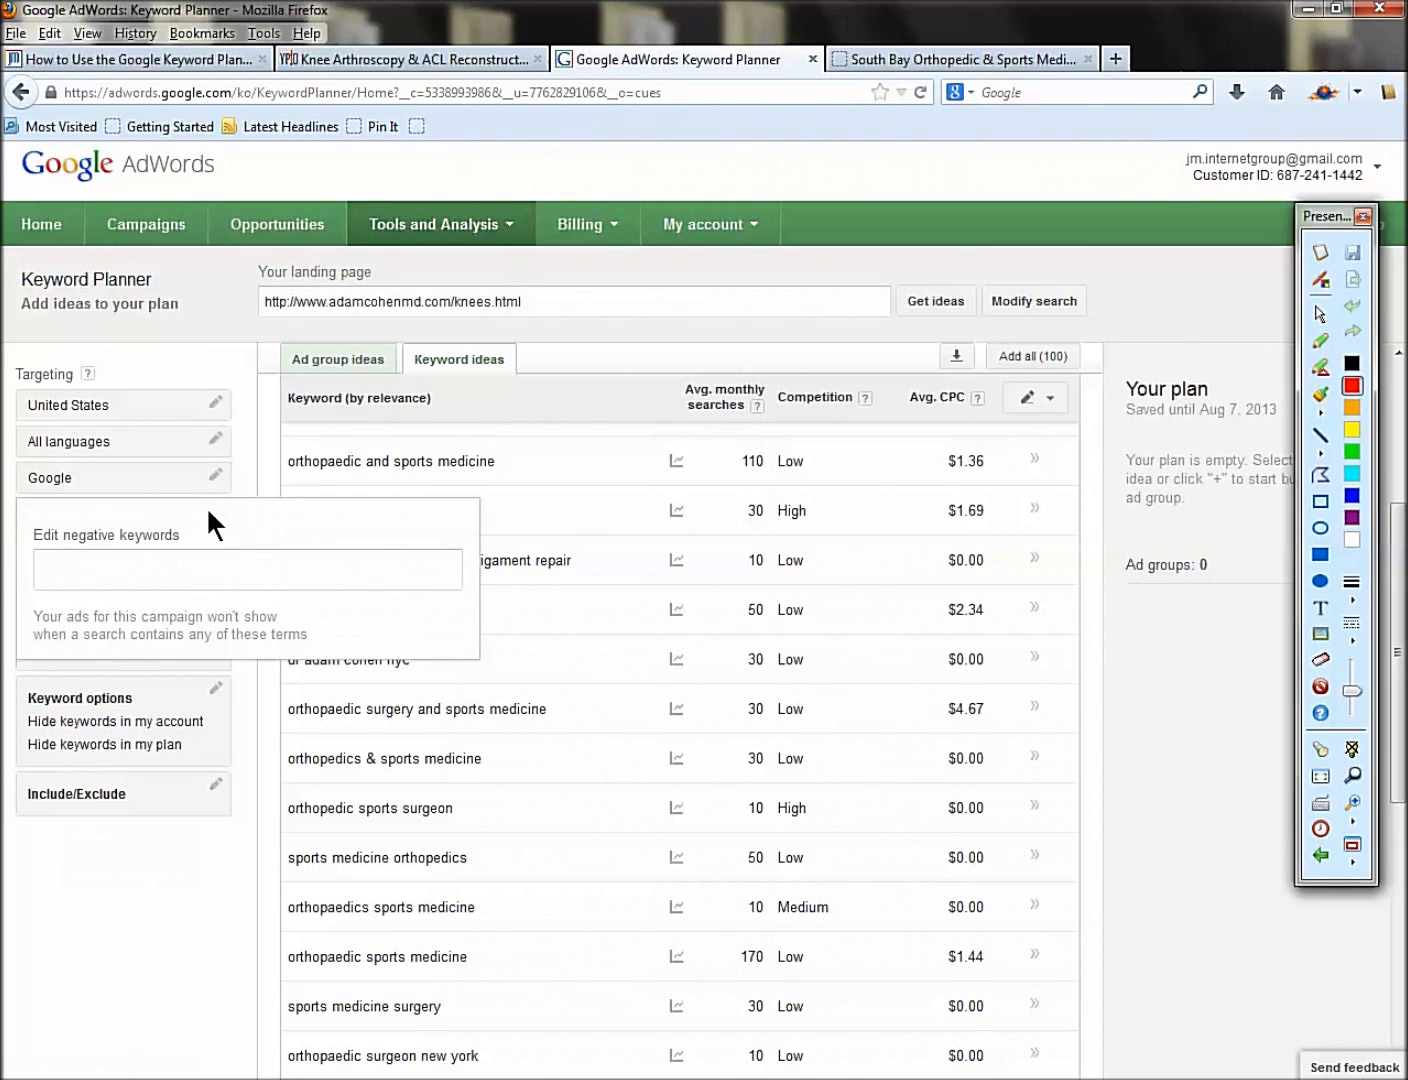
pyautogui.click(165, 573)
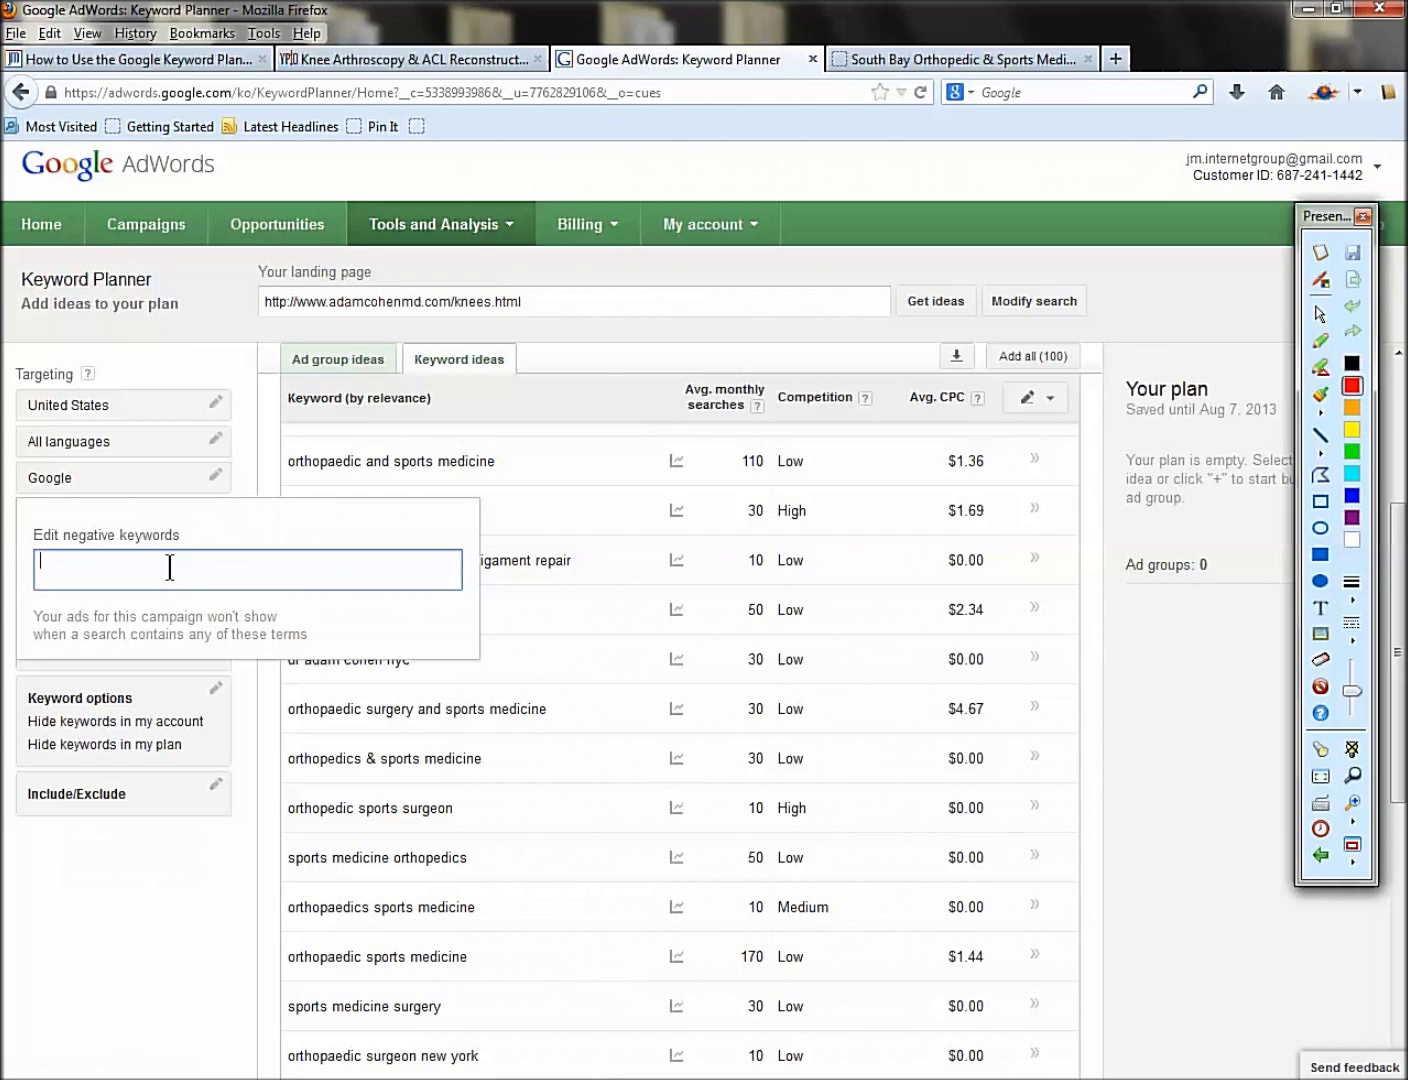
pyautogui.click(568, 303)
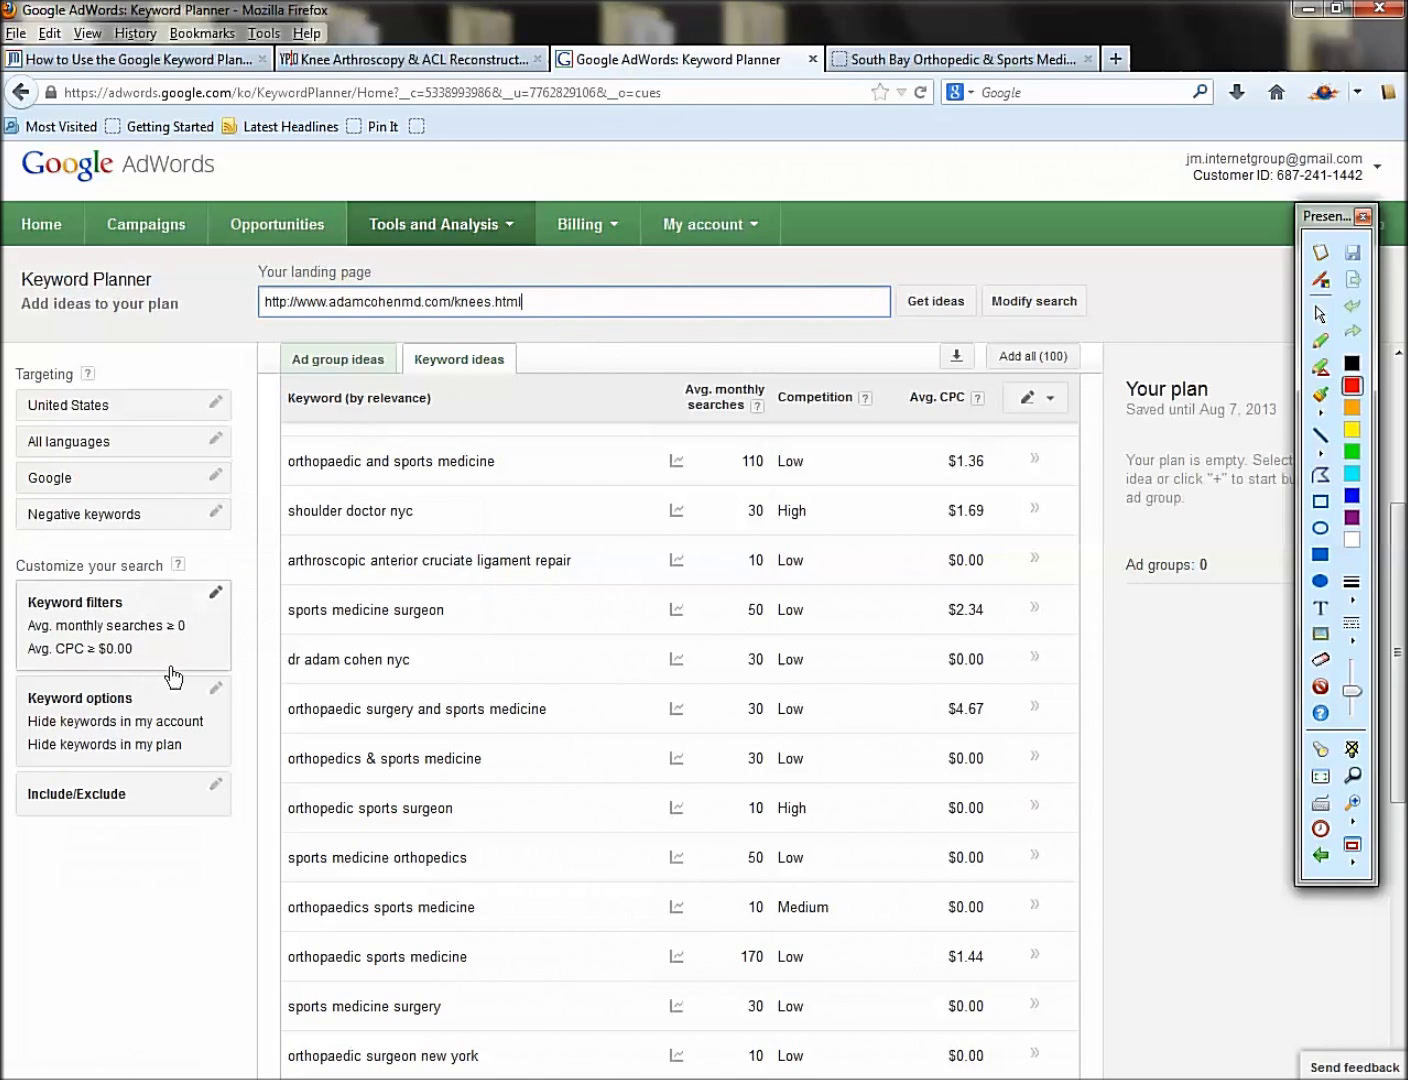
pyautogui.click(214, 594)
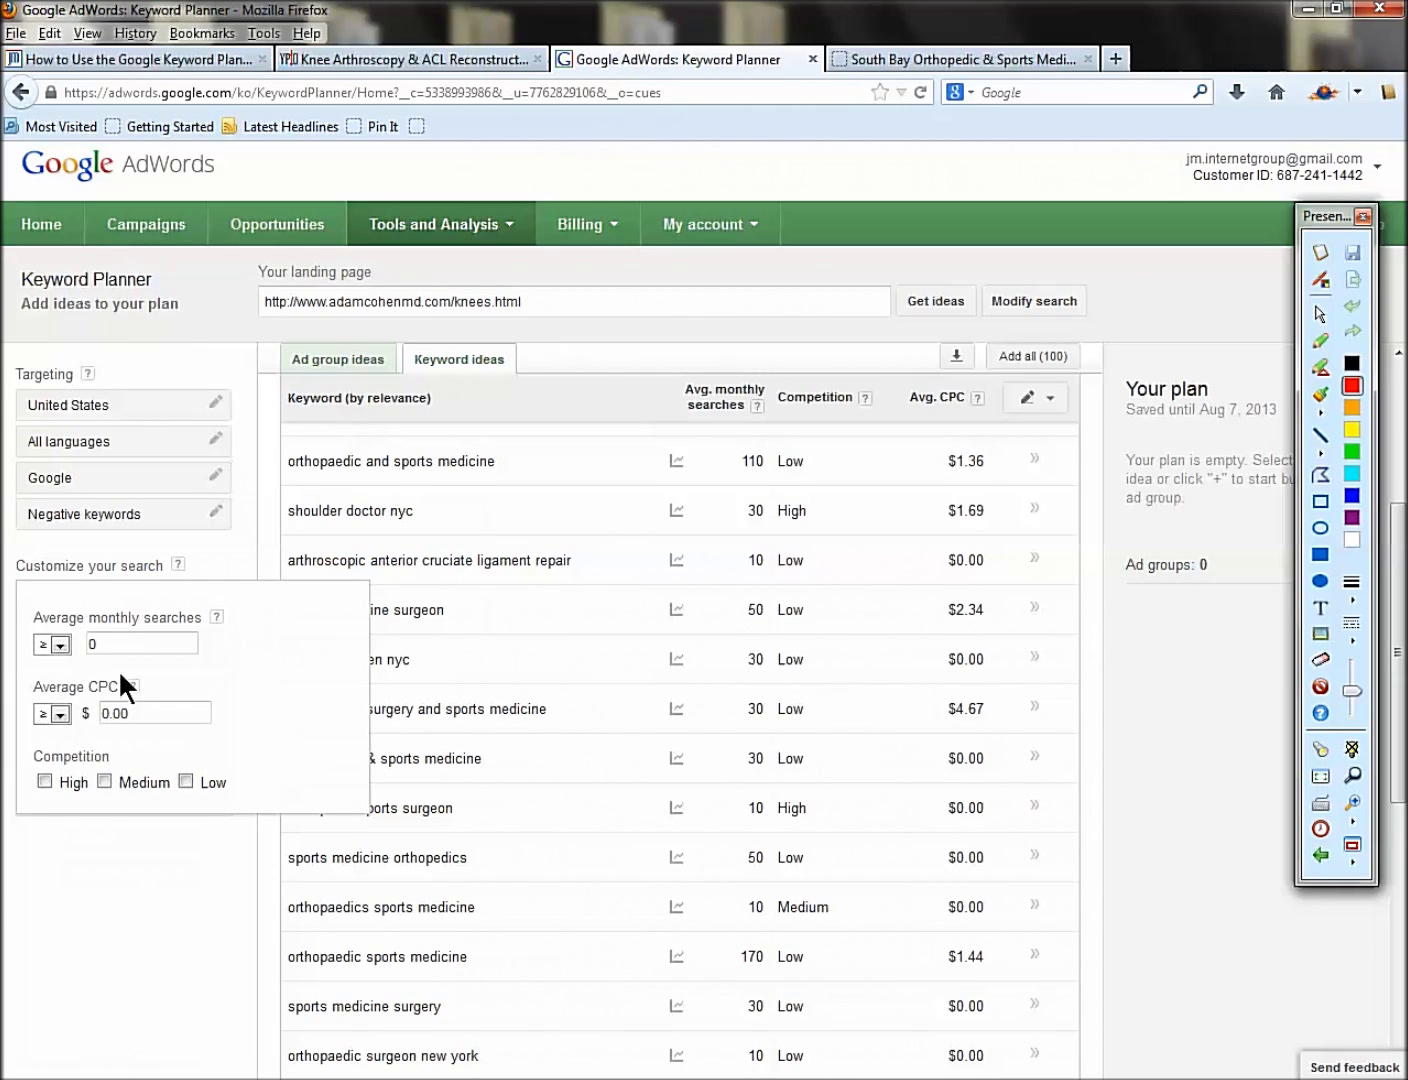
pyautogui.click(220, 556)
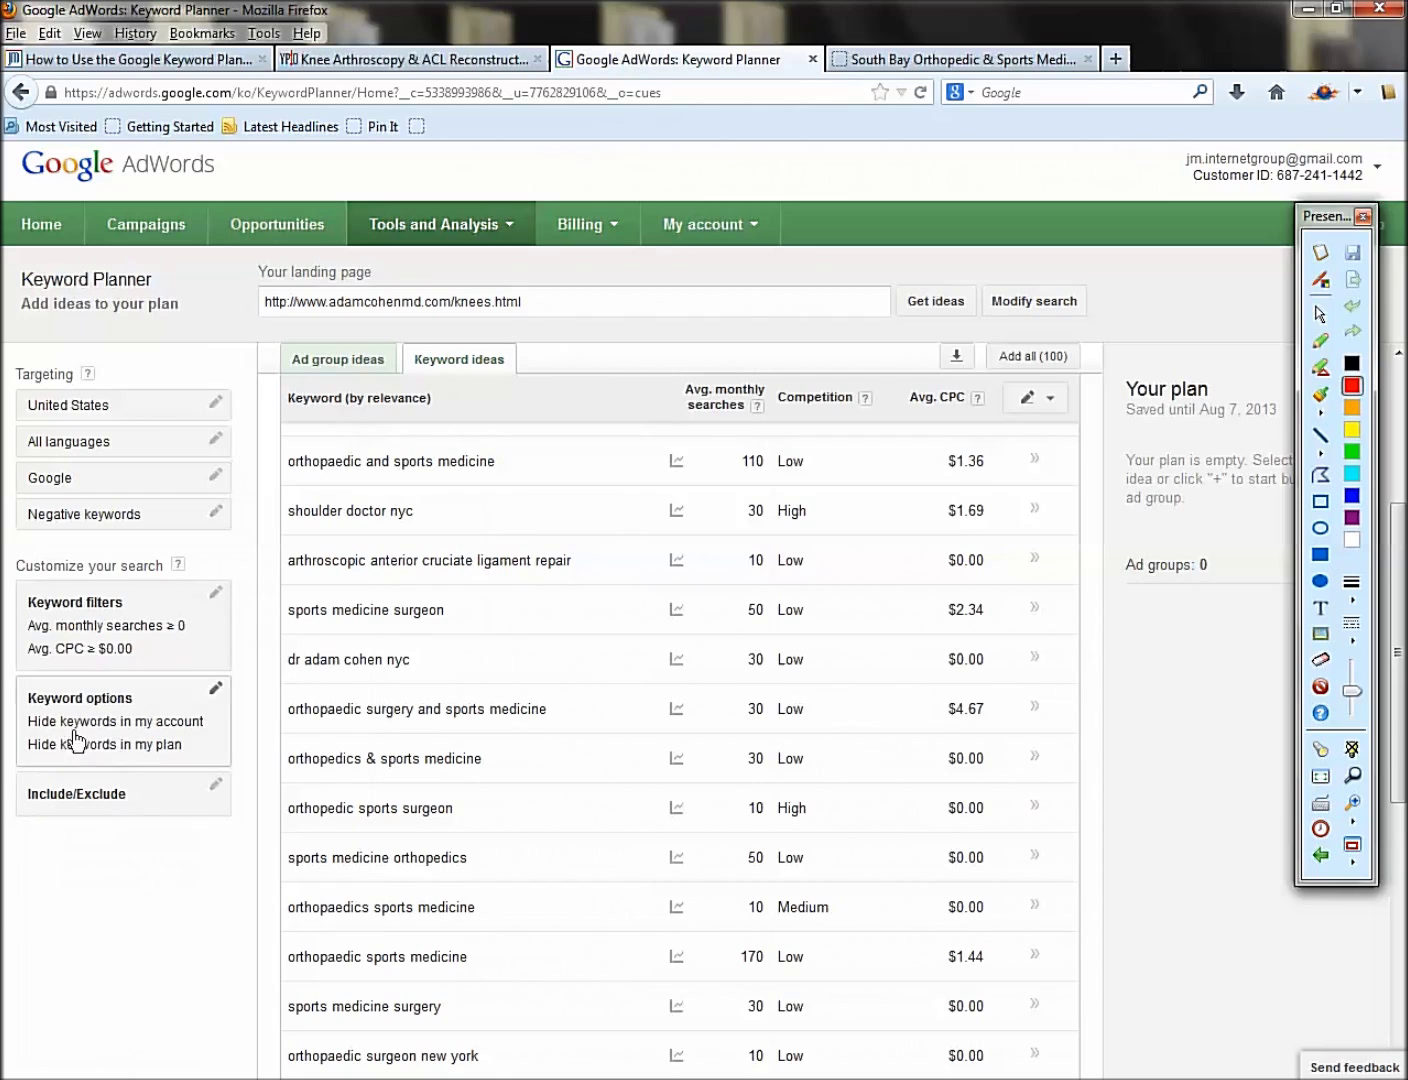
pyautogui.click(212, 703)
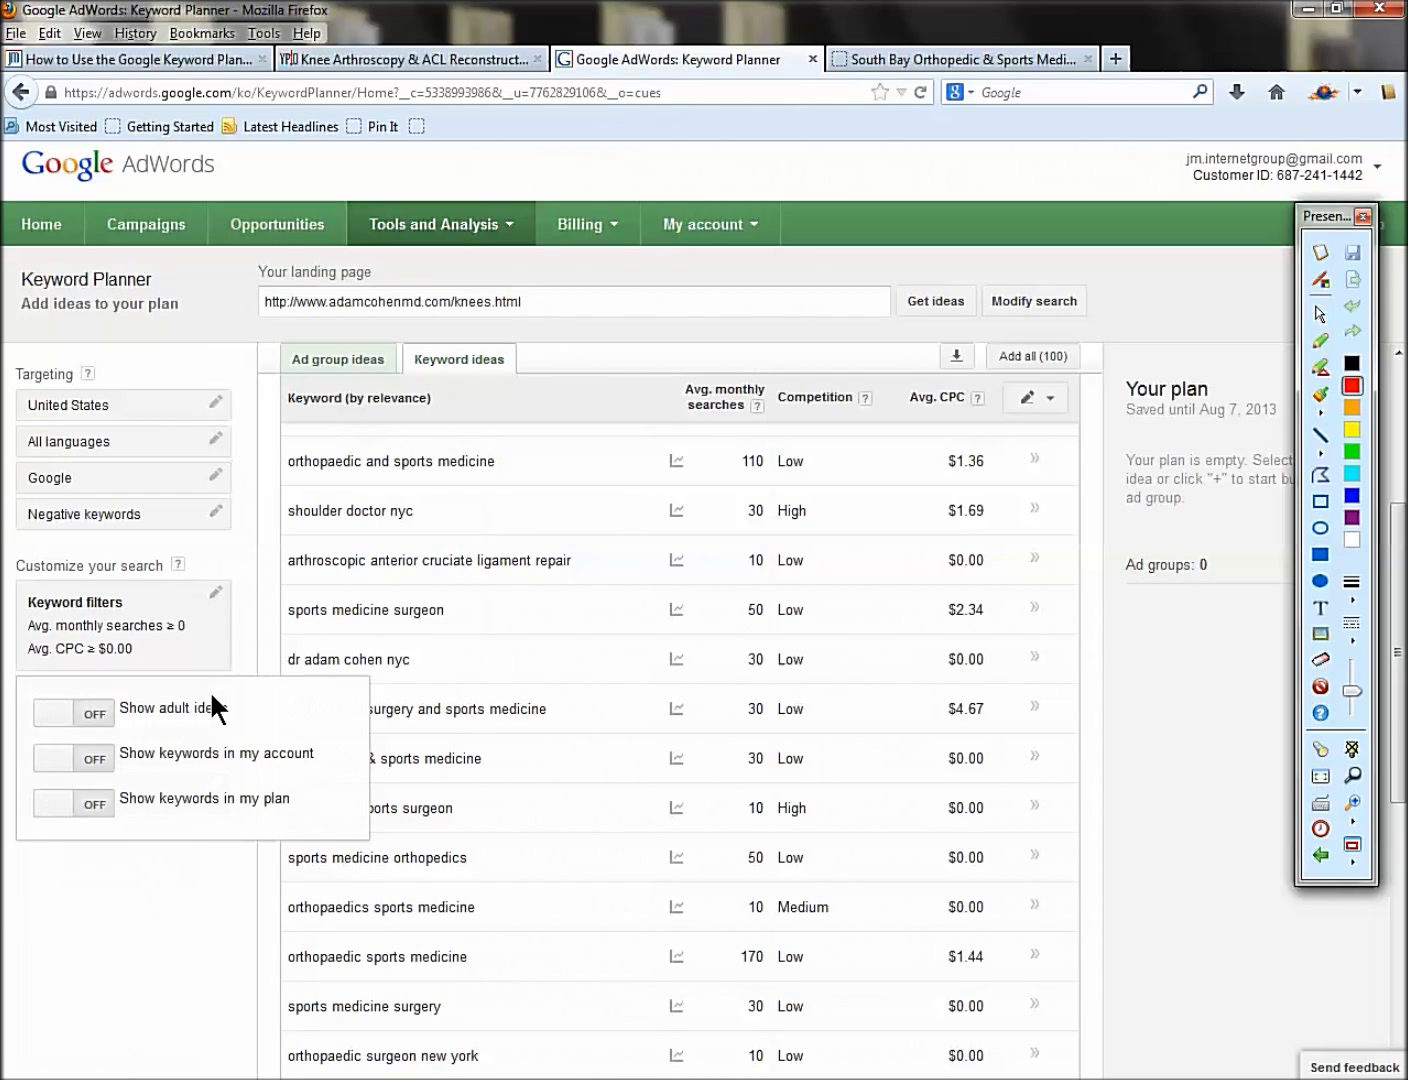
pyautogui.click(165, 882)
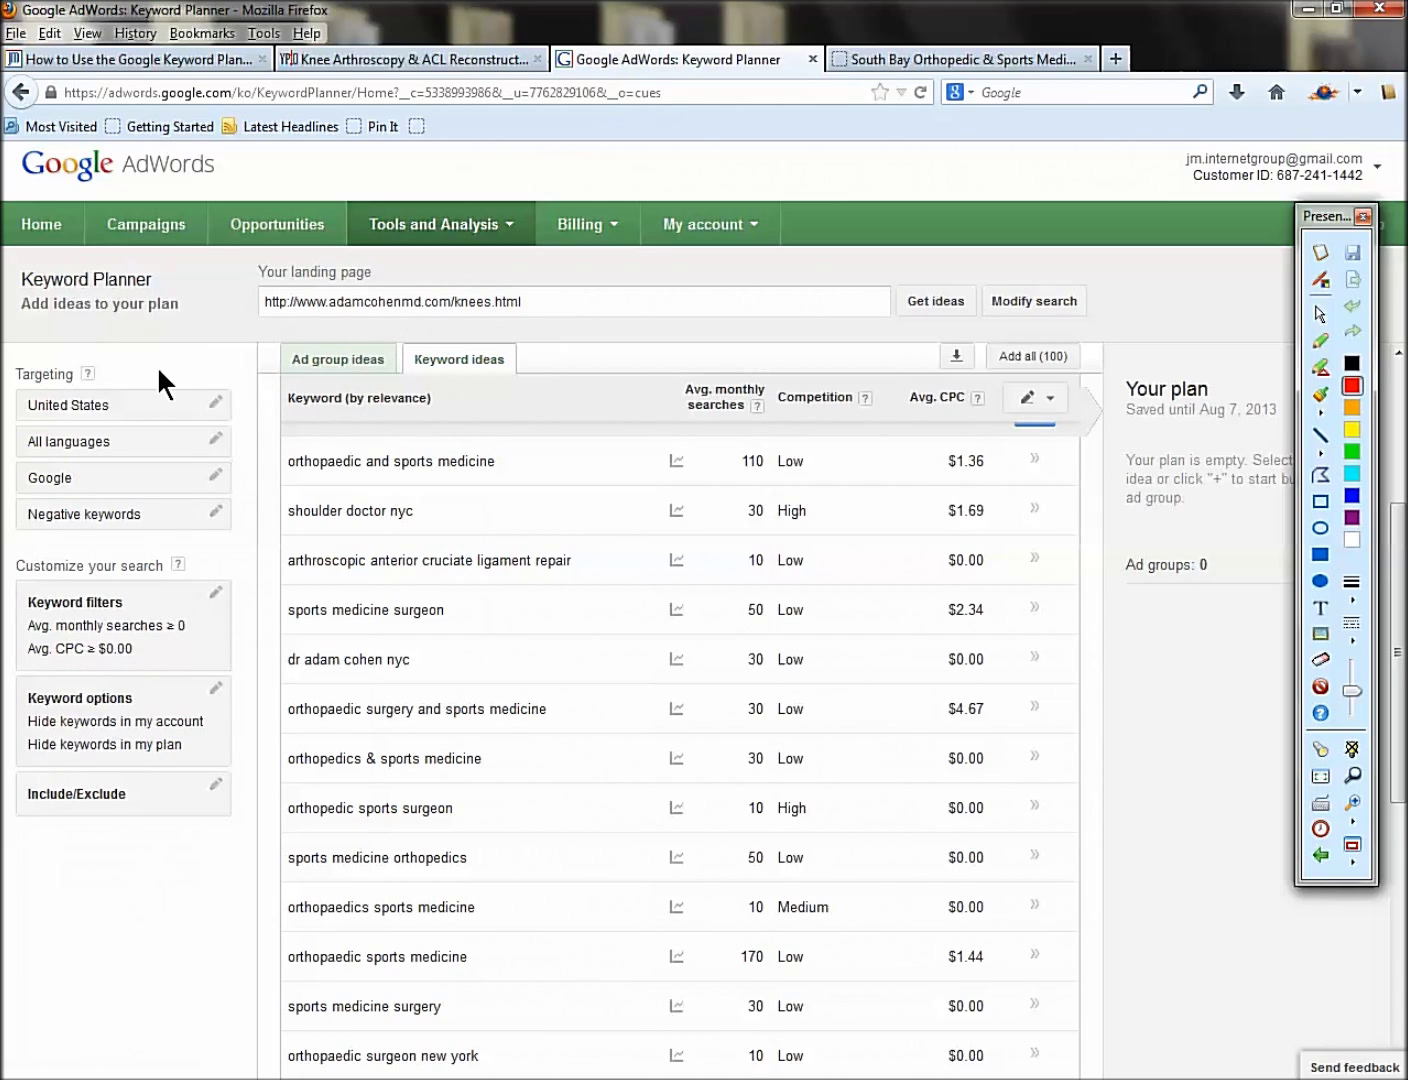
pyautogui.click(929, 303)
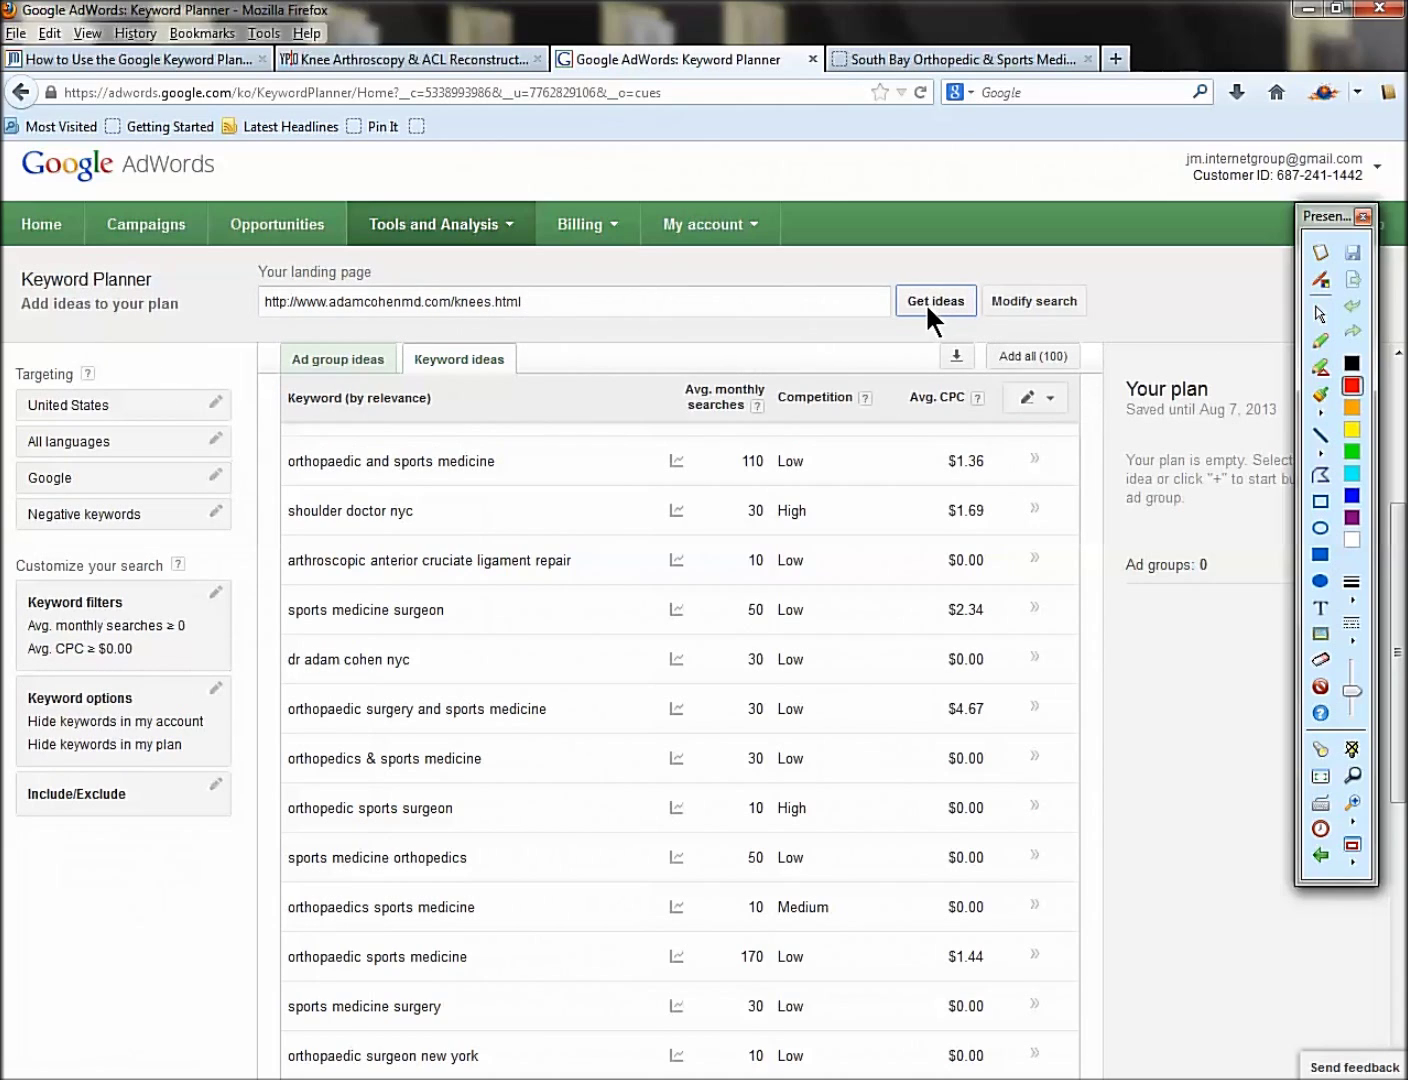
# Step: Search for 'knee pain' as product or service with the landing page cleared
pyautogui.click(1016, 298)
pyautogui.click(529, 645)
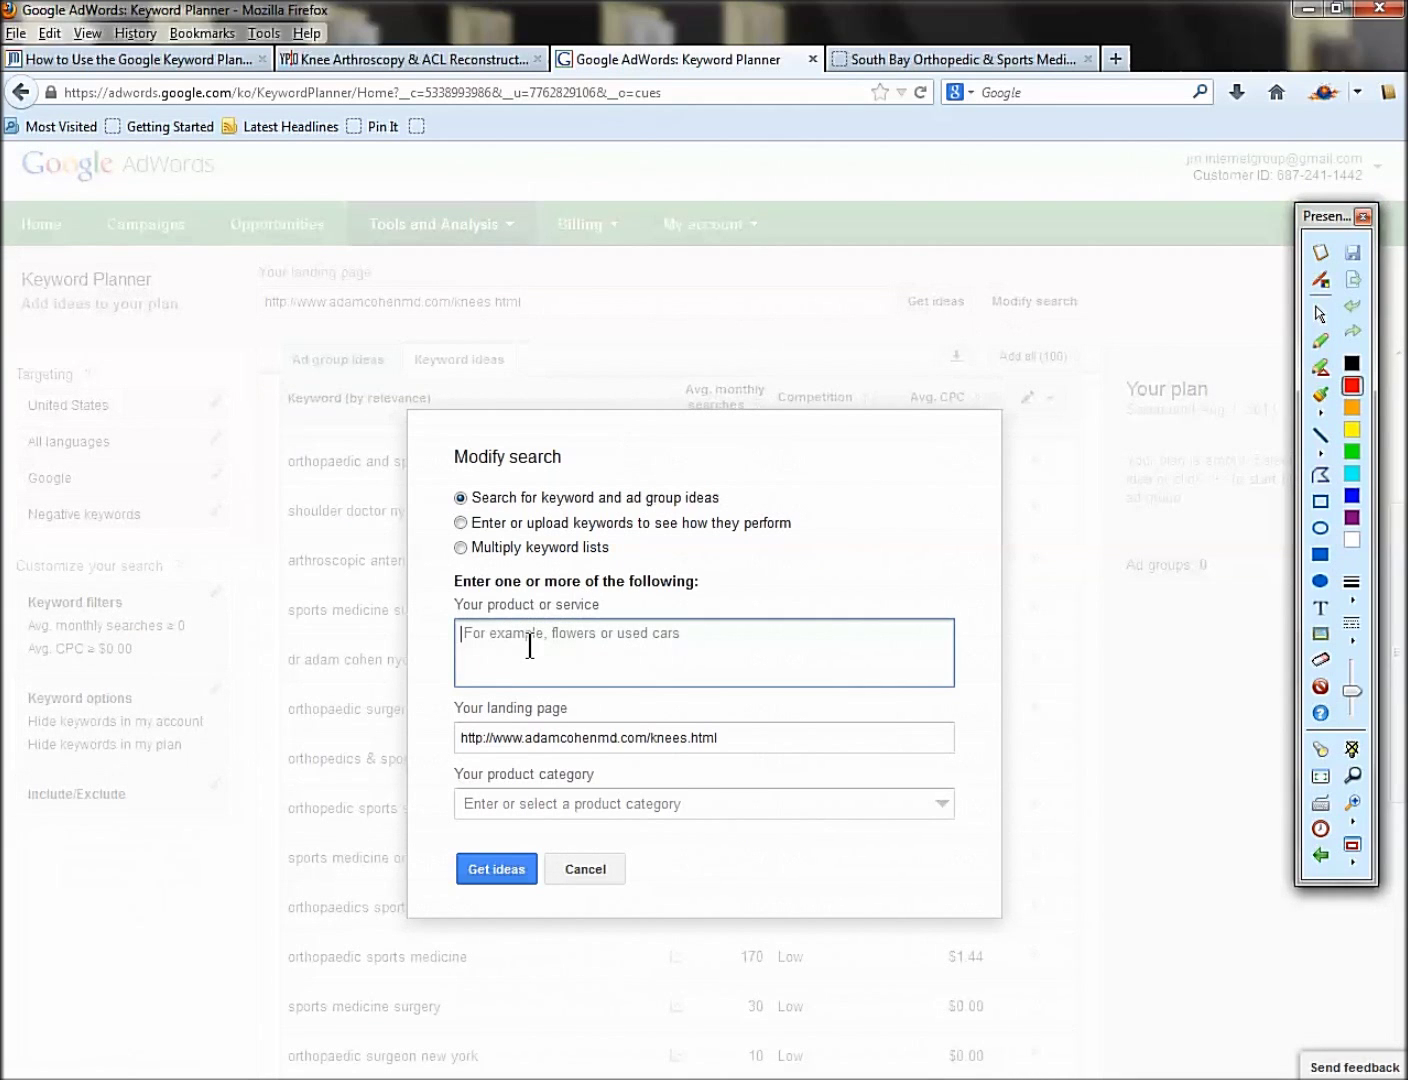
pyautogui.write('j')
pyautogui.press('BackSpace')
pyautogui.write('knee pain')
pyautogui.moveTo(746, 732); pyautogui.dragTo(408, 704)
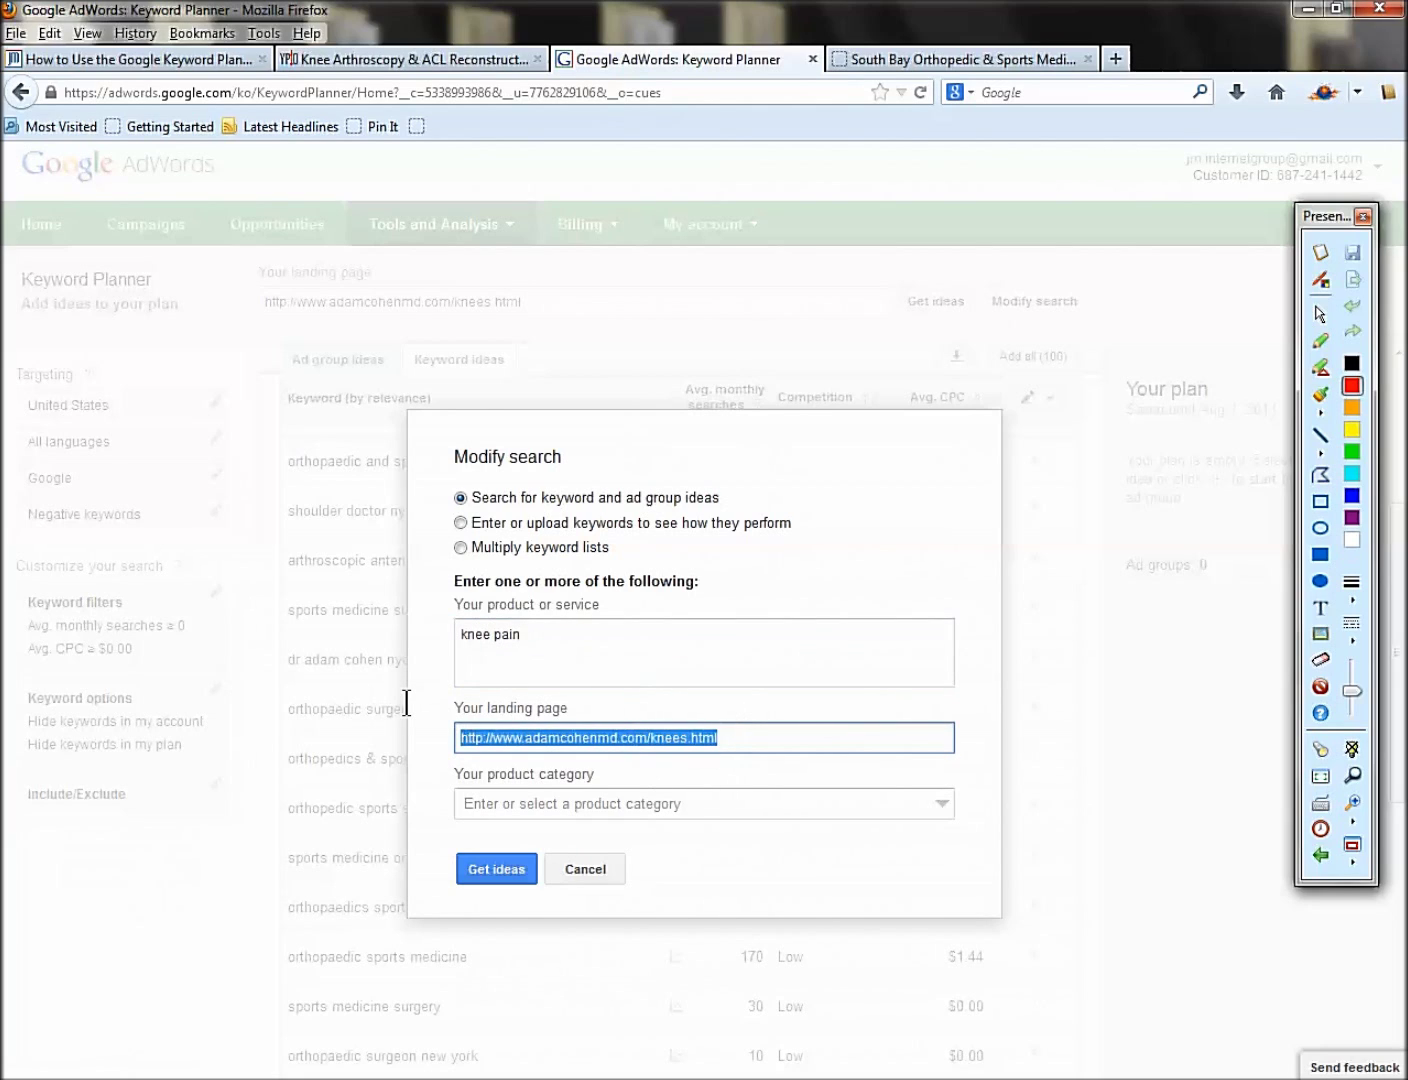
pyautogui.press('BackSpace')
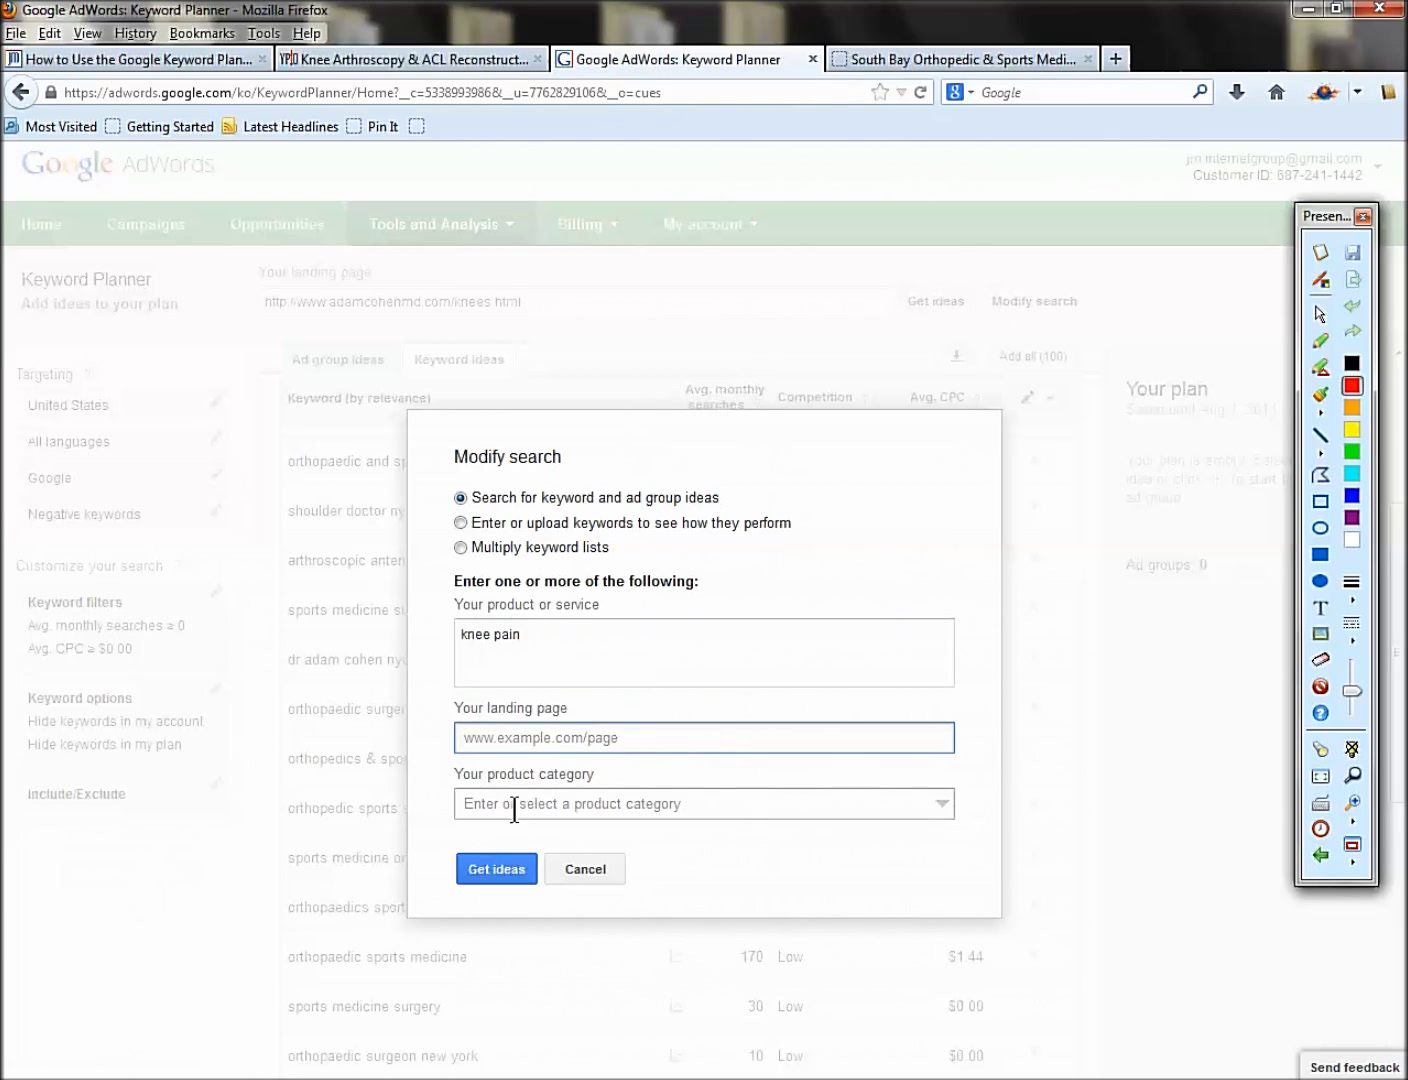
pyautogui.click(506, 873)
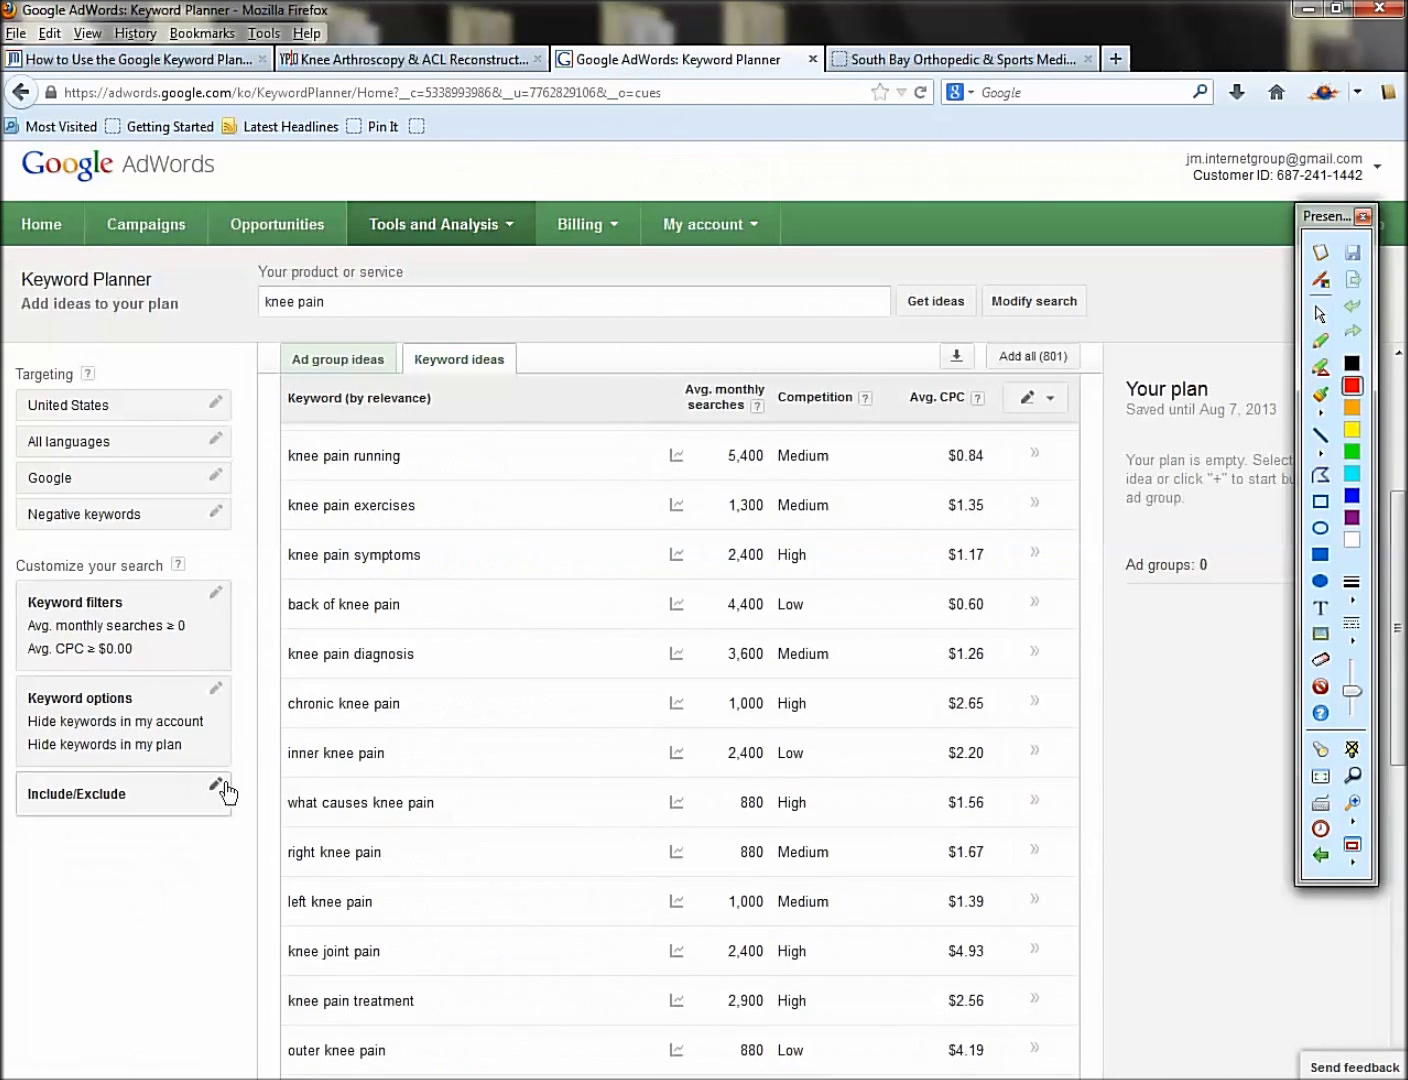
pyautogui.scroll(-1, 324, 790)
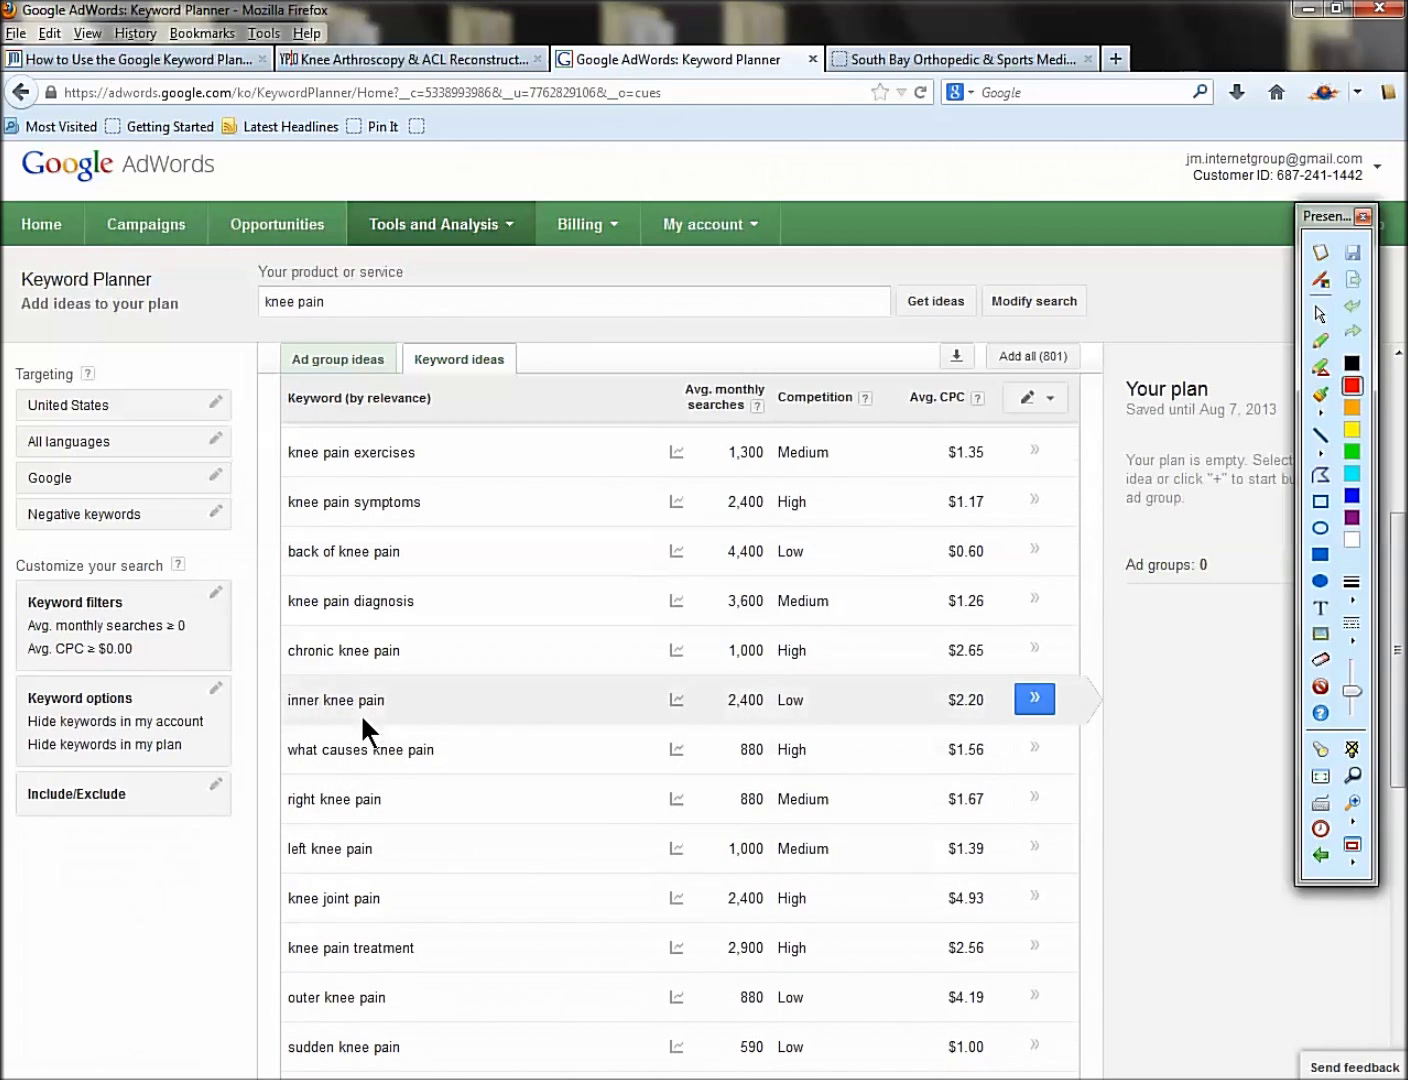
pyautogui.scroll(-1, 380, 771)
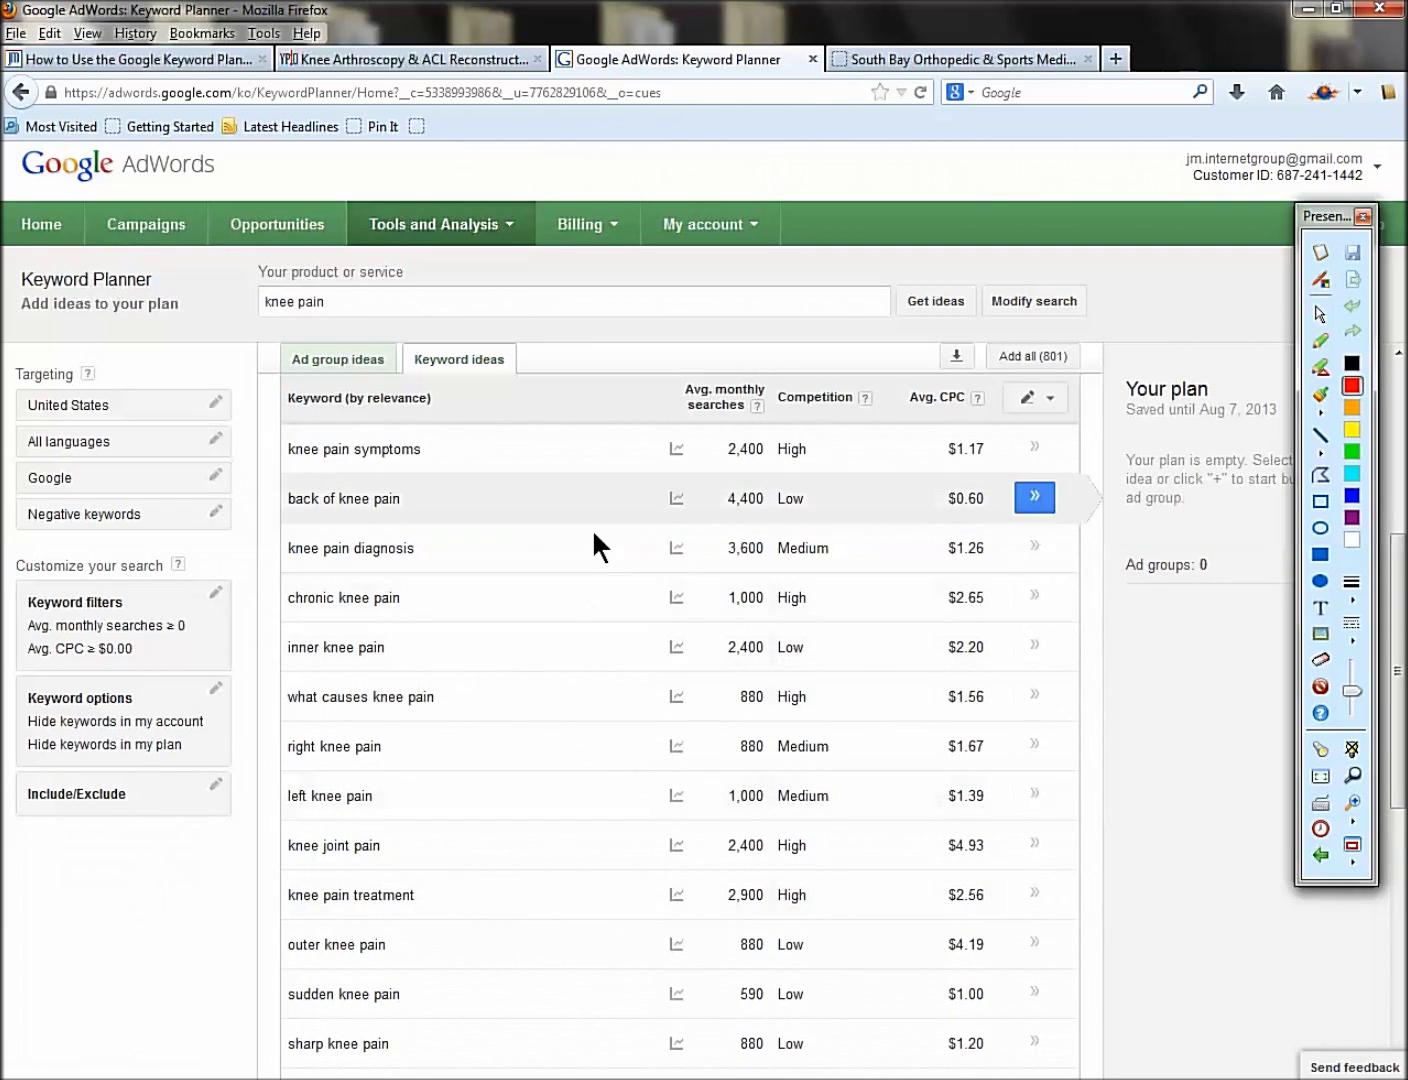
# Step: Set the Include/Exclude filter to keep only ideas containing 'knee pain'
pyautogui.click(214, 785)
pyautogui.click(120, 851)
pyautogui.write('knee pain')
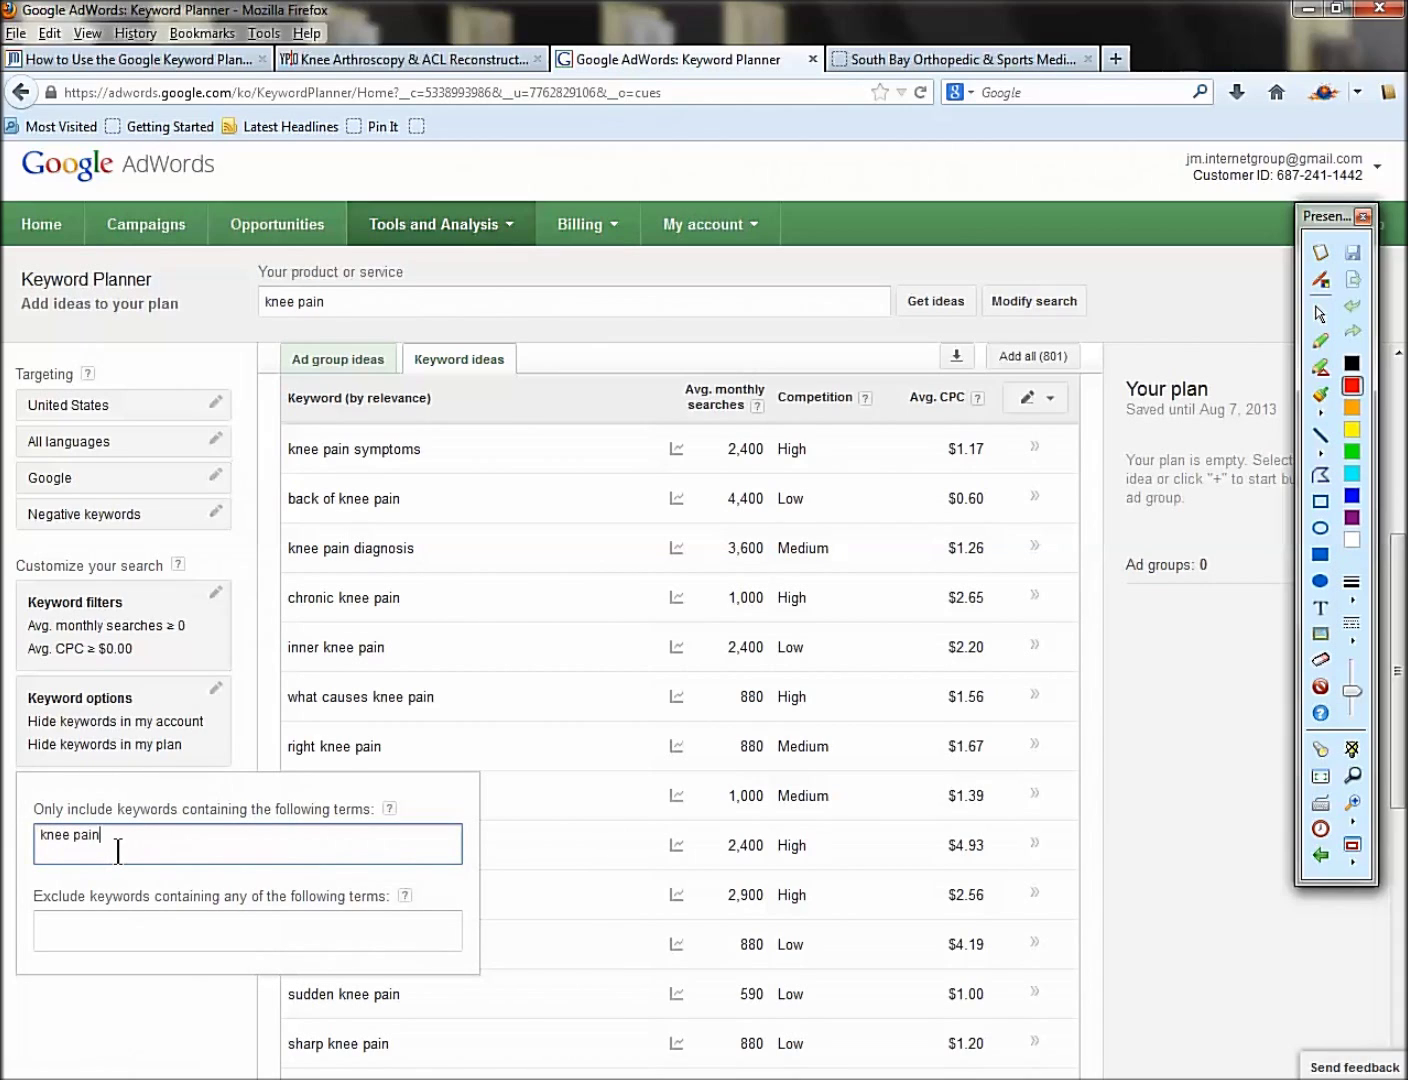
pyautogui.click(376, 302)
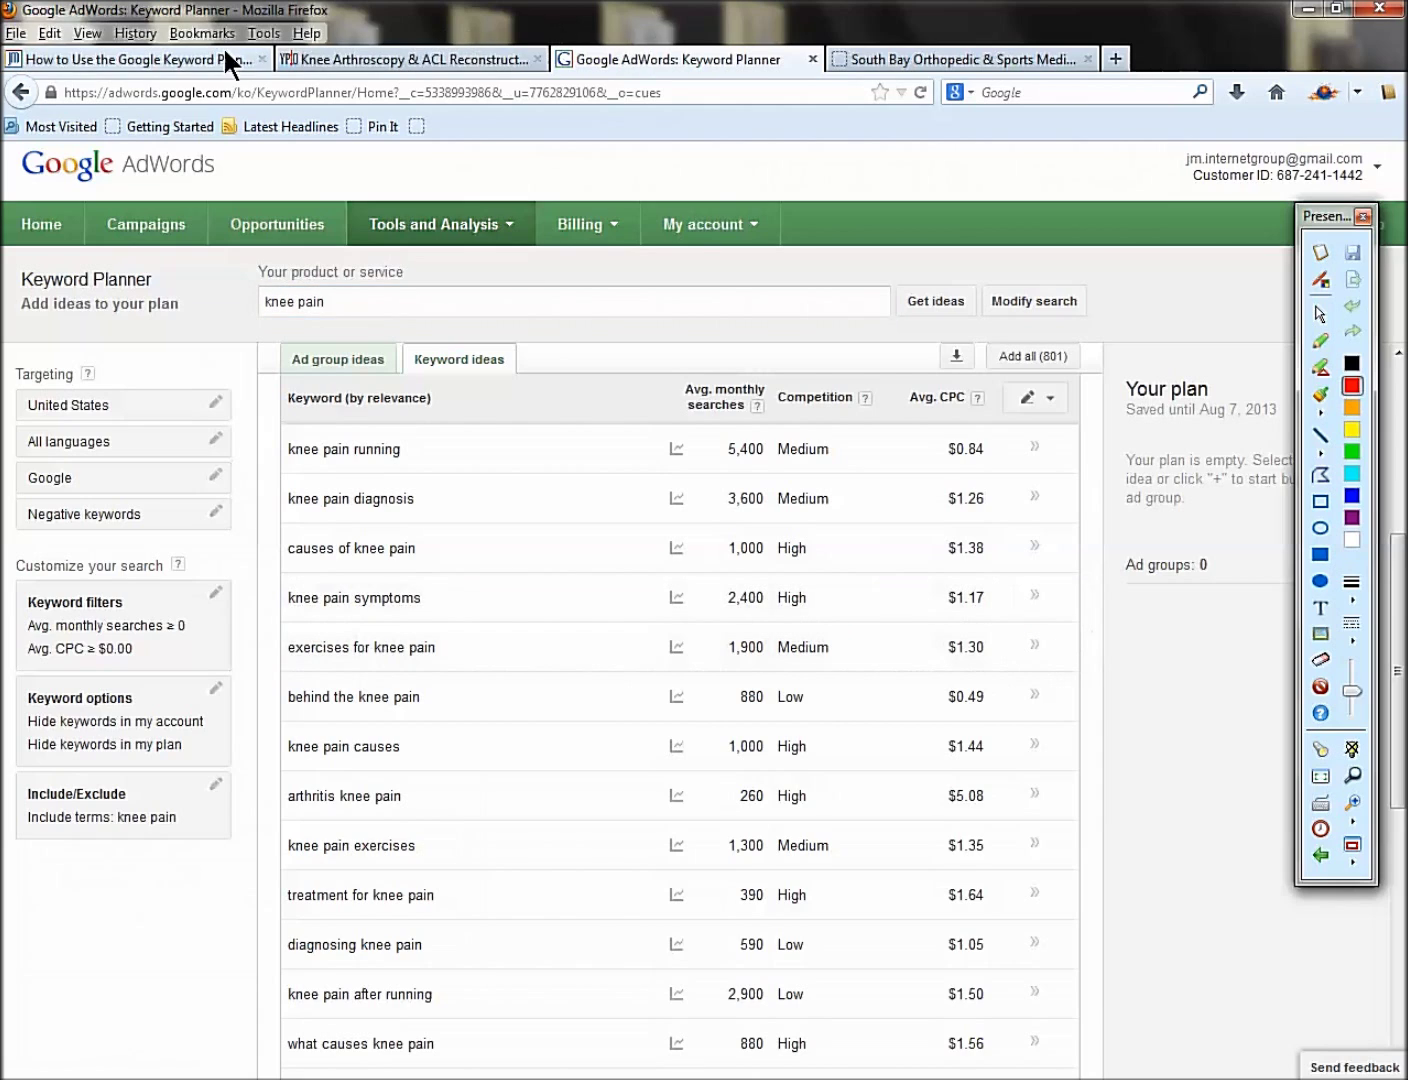
# Step: Return to the jm-seo.org article, scroll to its top and highlight the word SIC
pyautogui.click(181, 59)
pyautogui.click(534, 605)
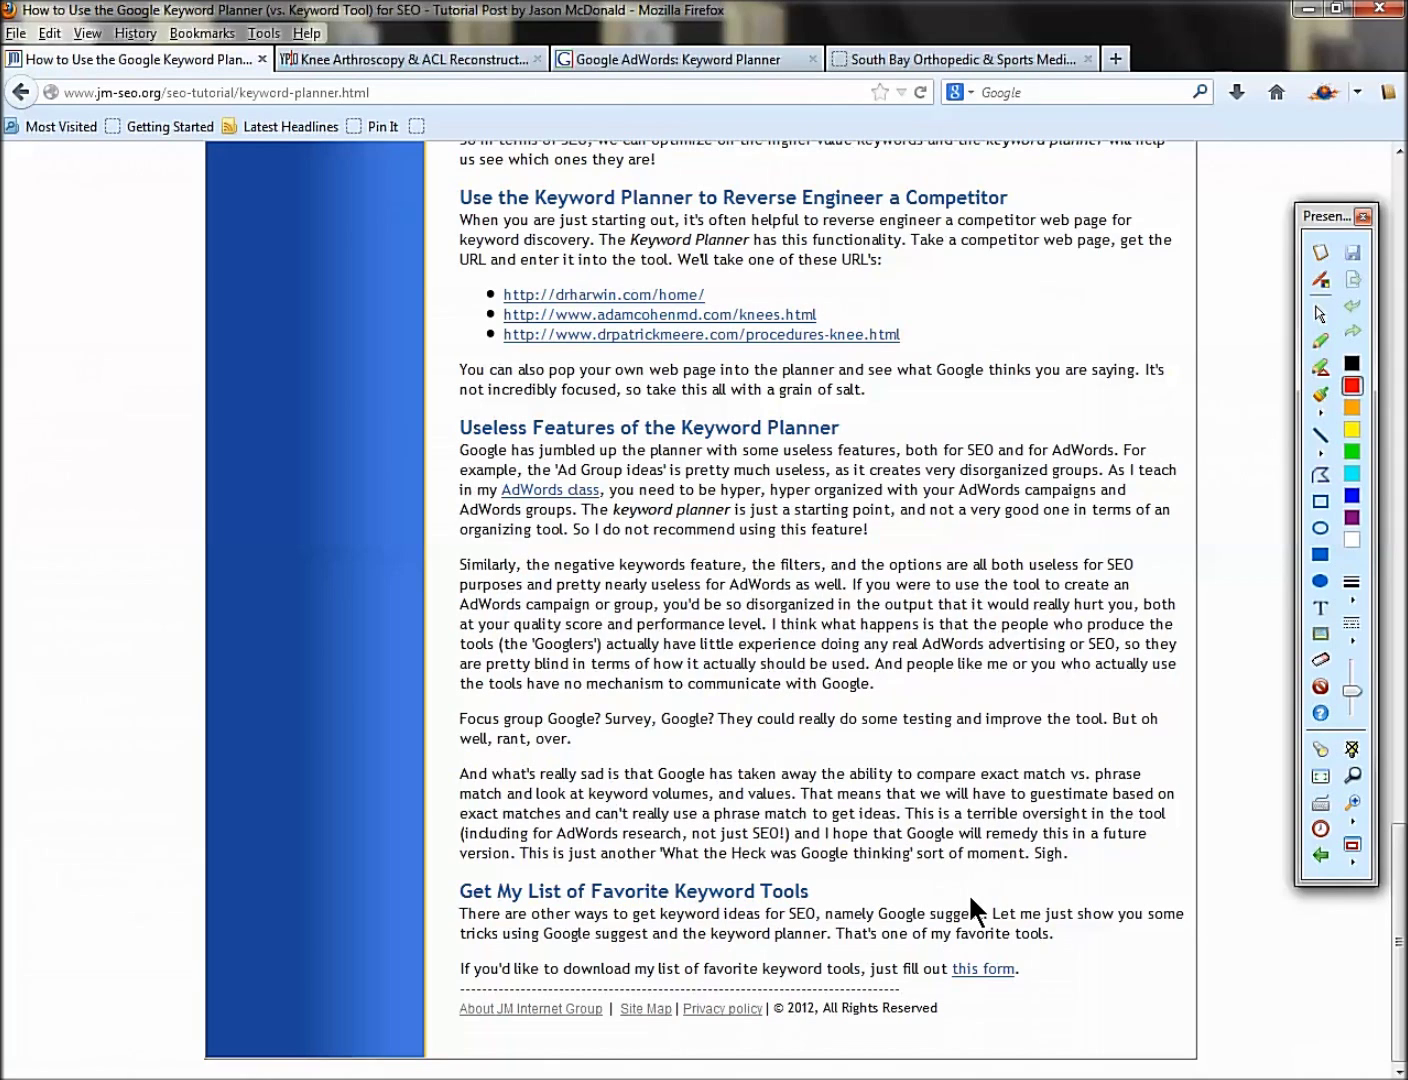
pyautogui.scroll(15, 968, 892)
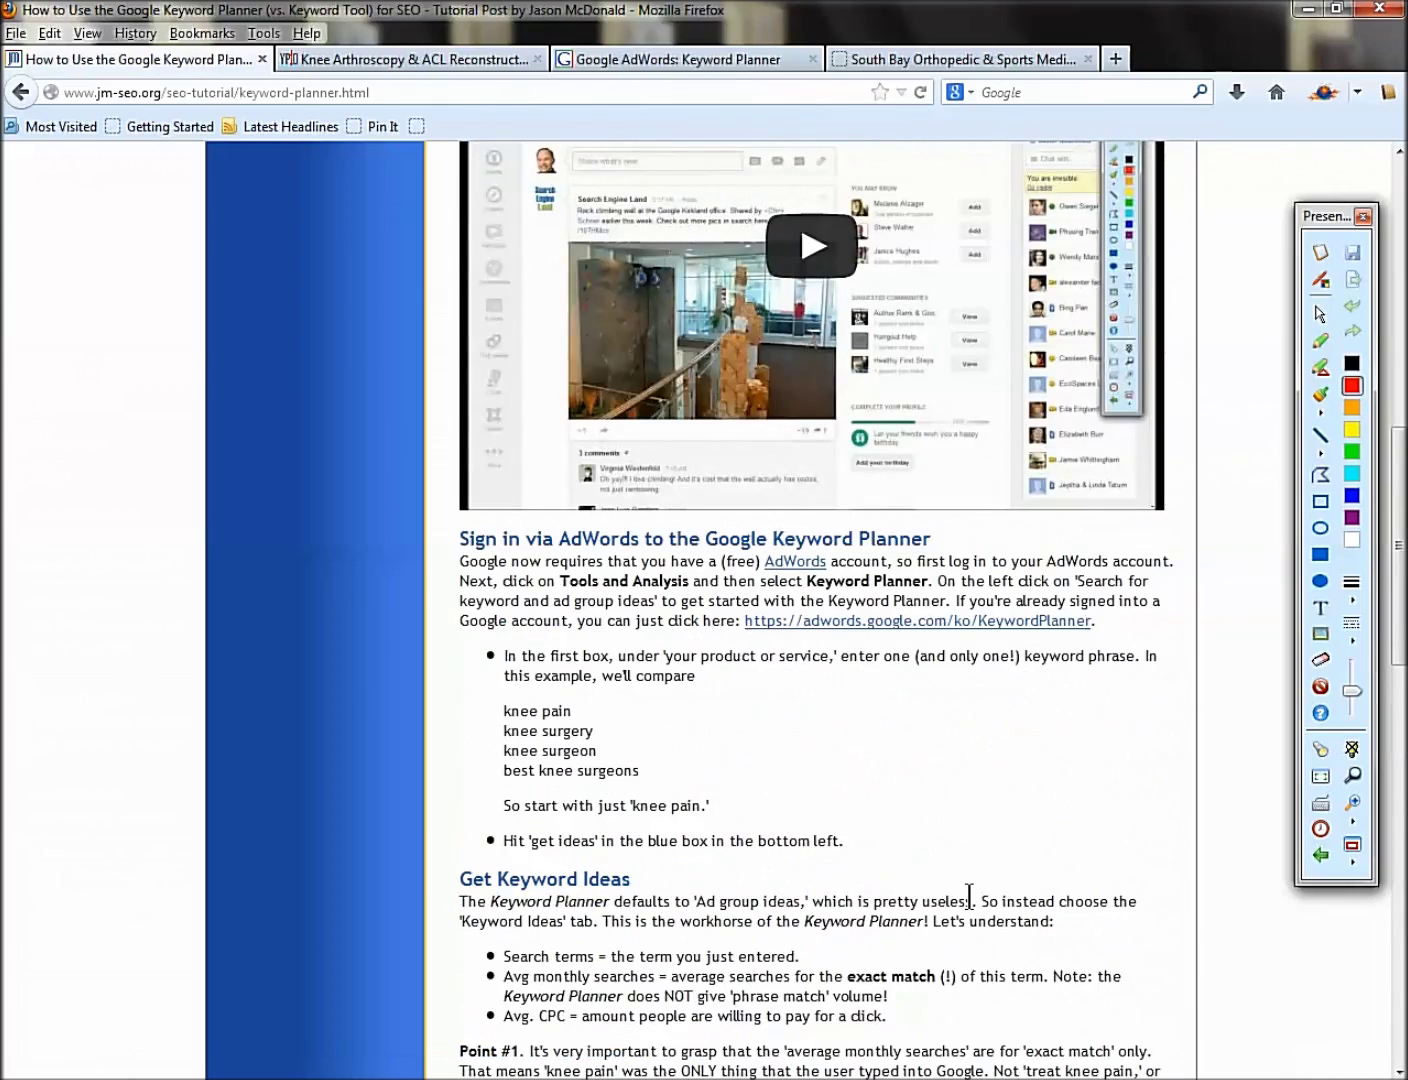
pyautogui.scroll(6, 968, 892)
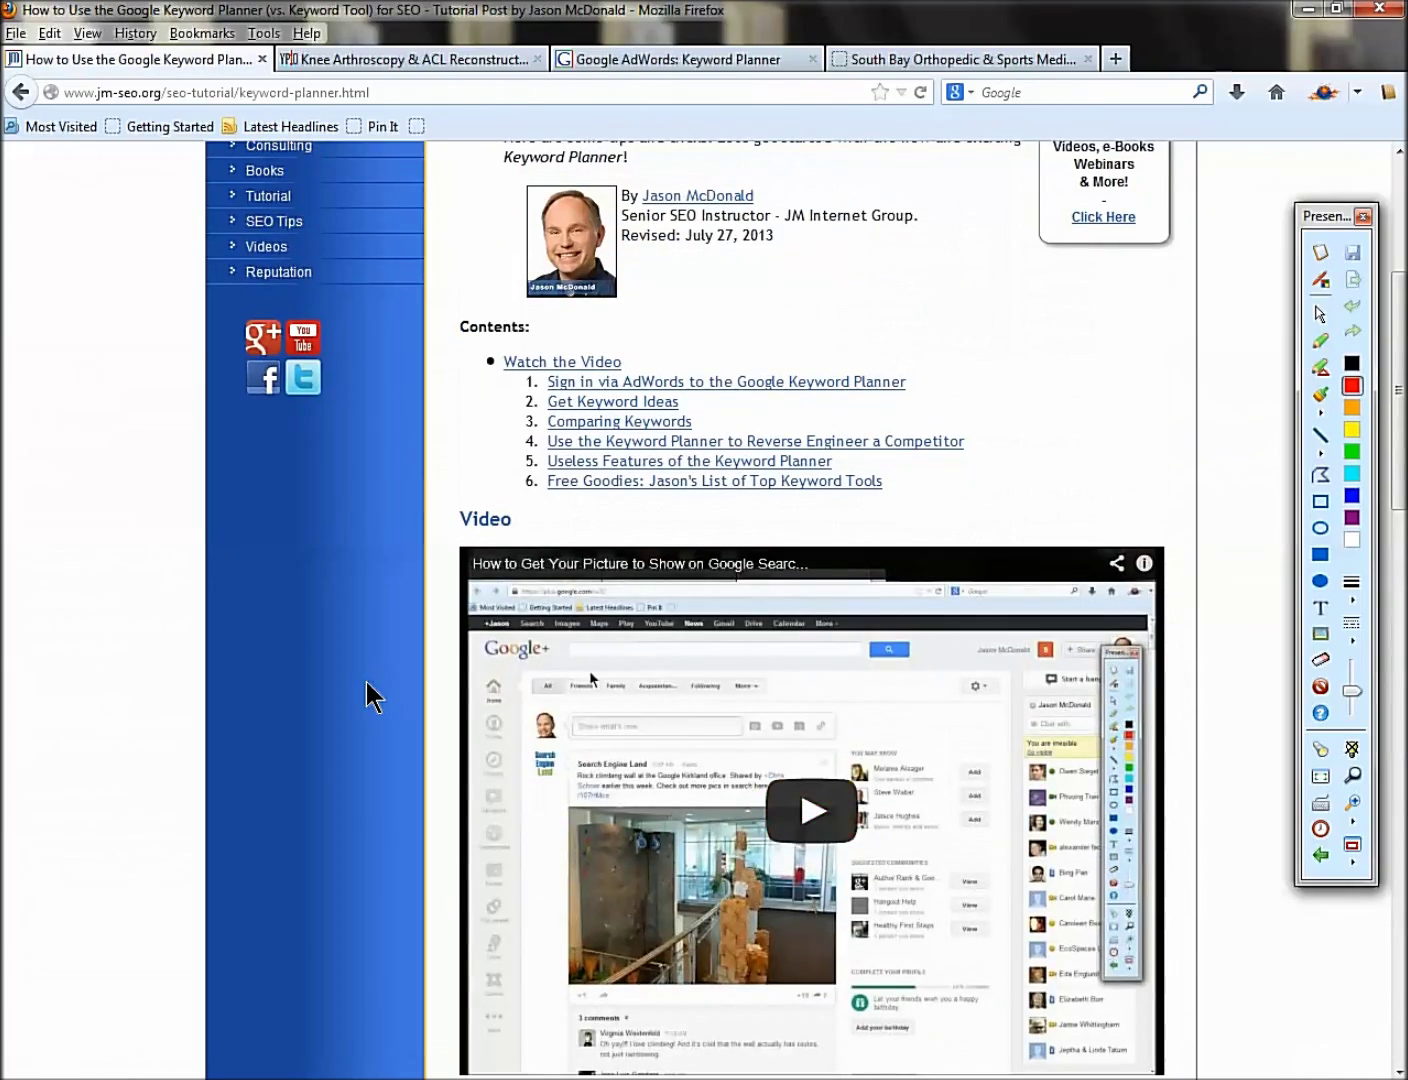
pyautogui.scroll(4, 366, 681)
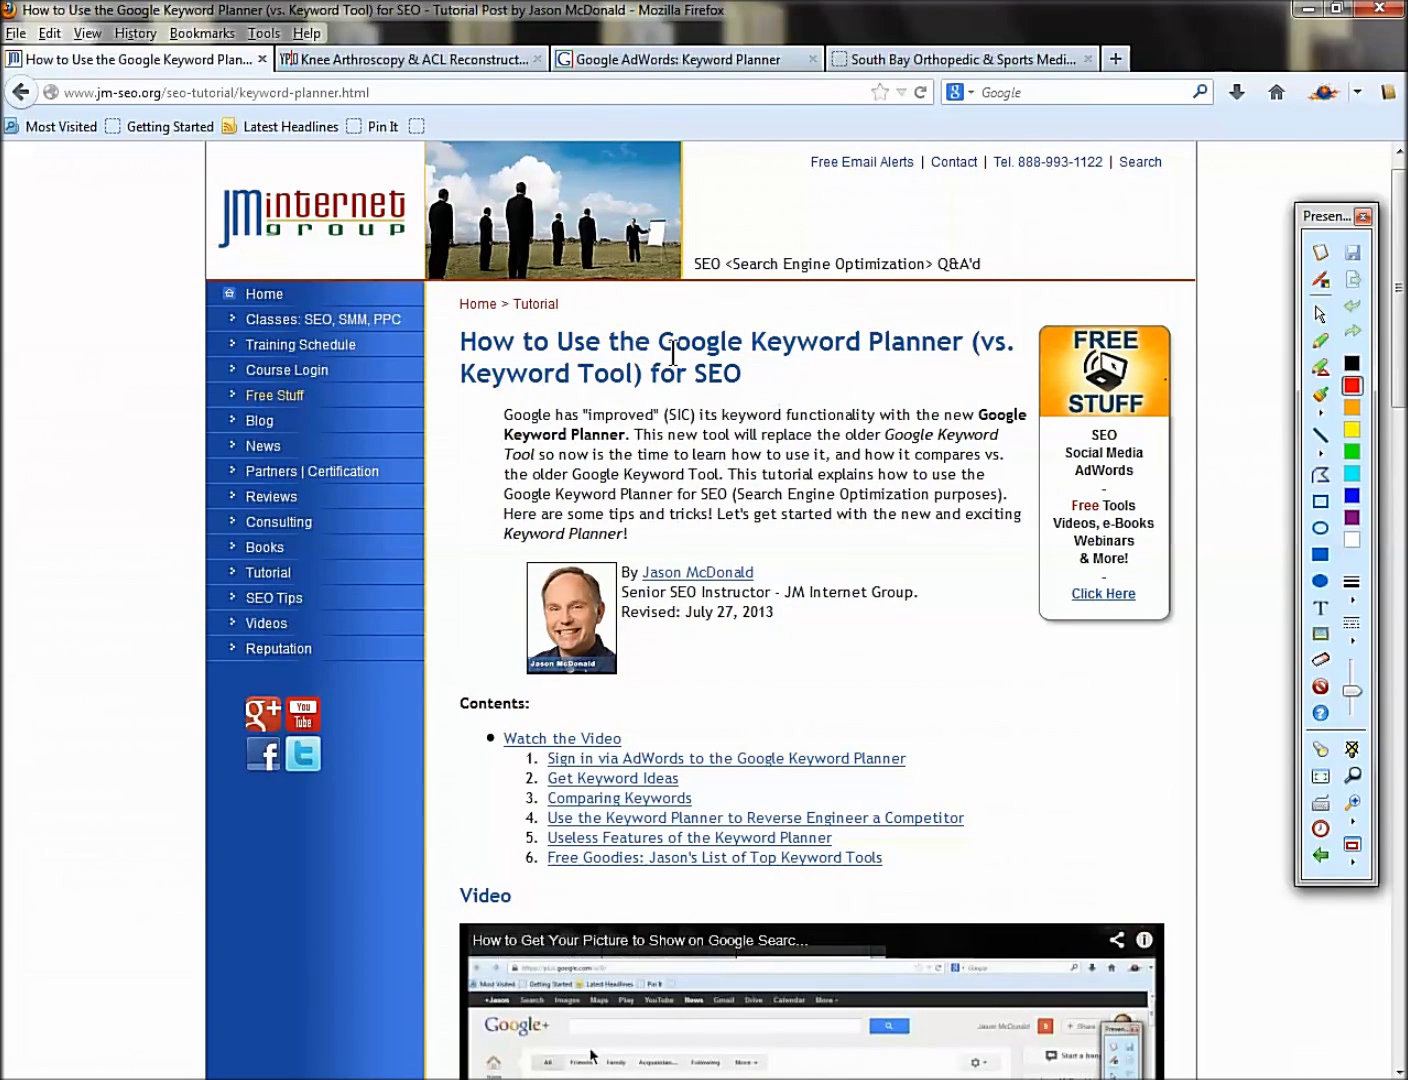
pyautogui.doubleClick(679, 413)
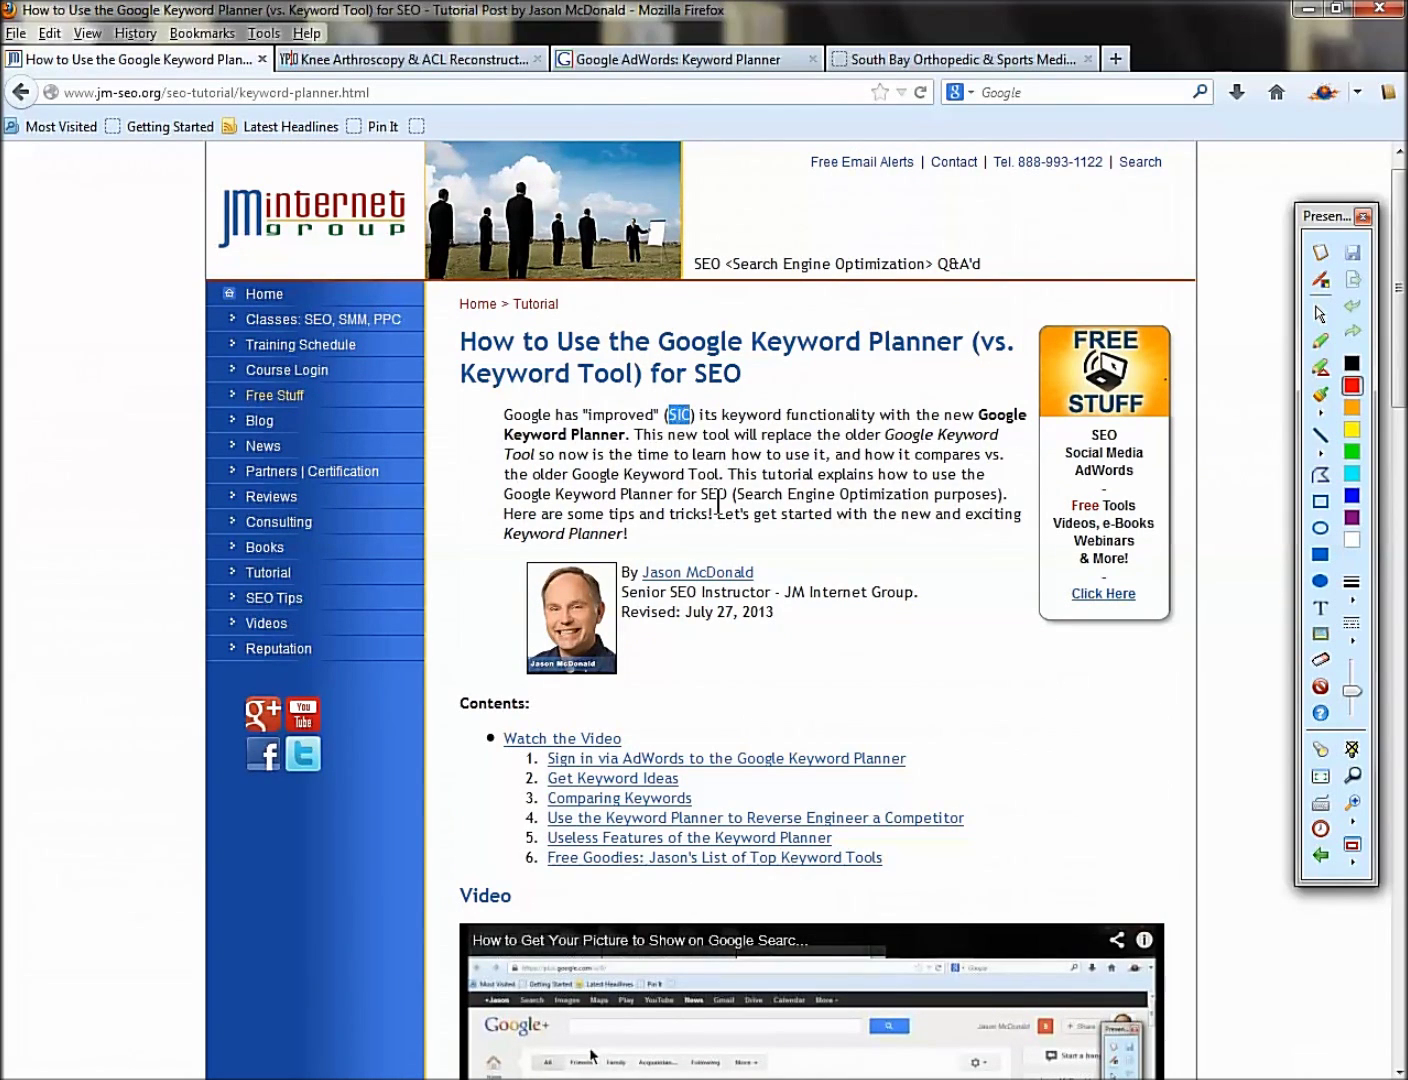